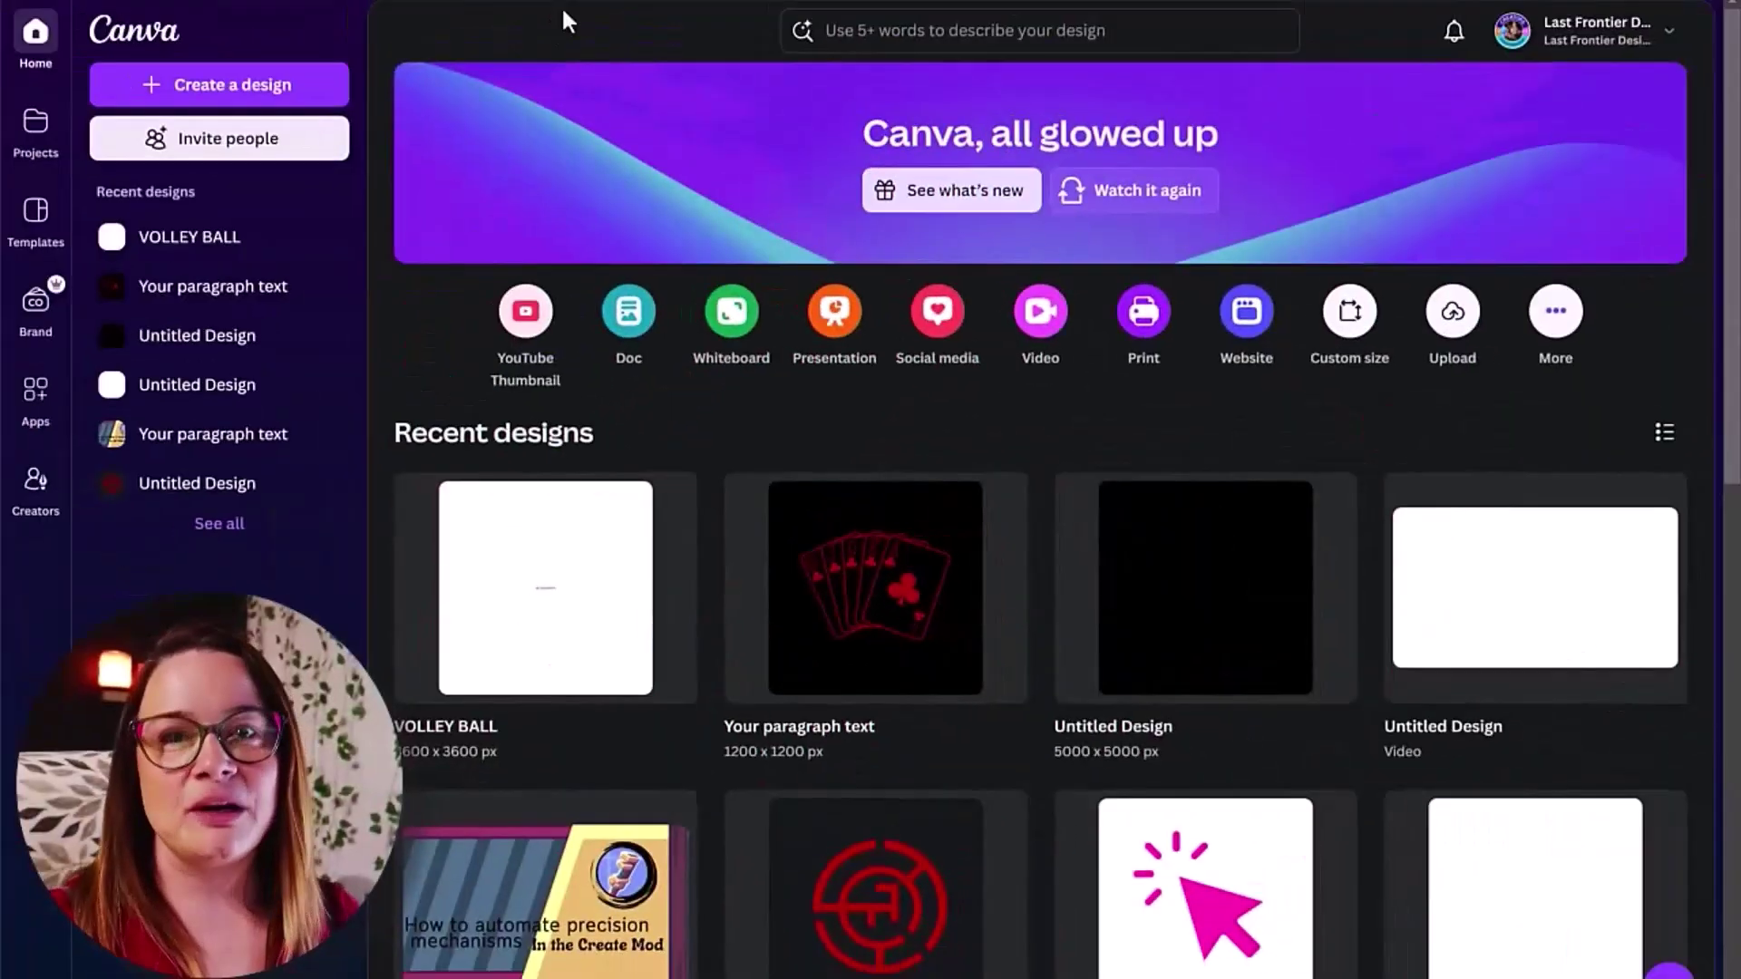
Search Canva templates for 'Desktop Wallpaper'
{"action": "left_click", "coordinate": [884, 27]}
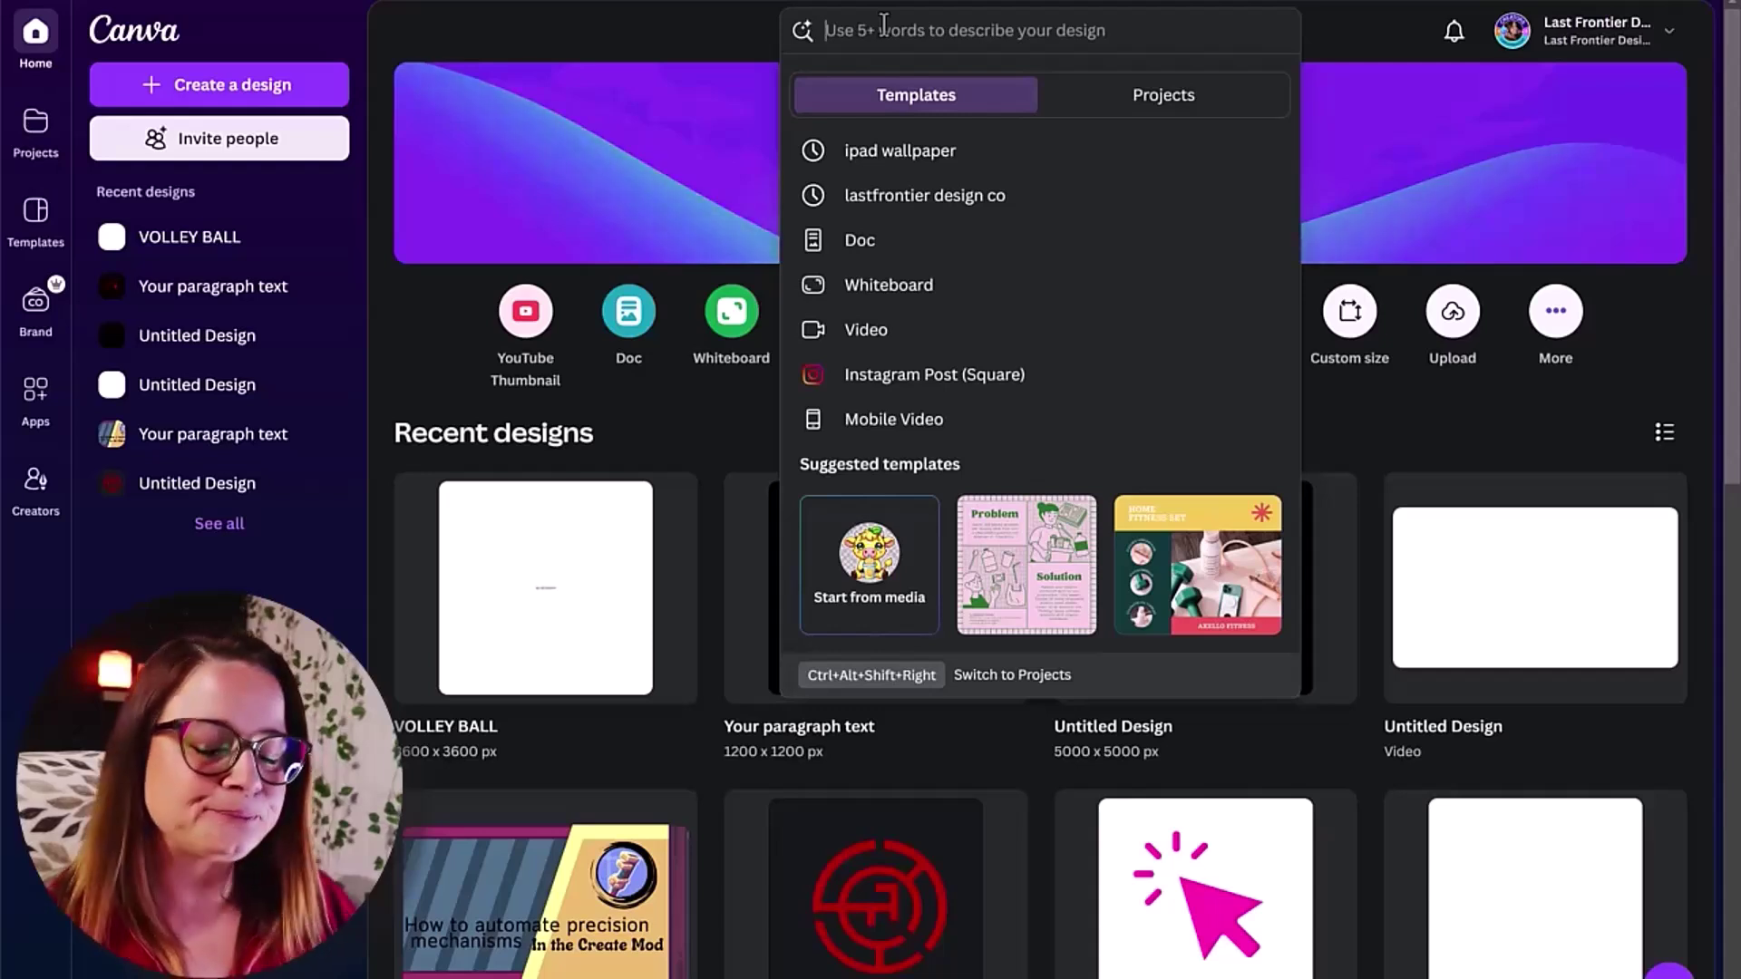
{"action": "type", "text": "Des"}
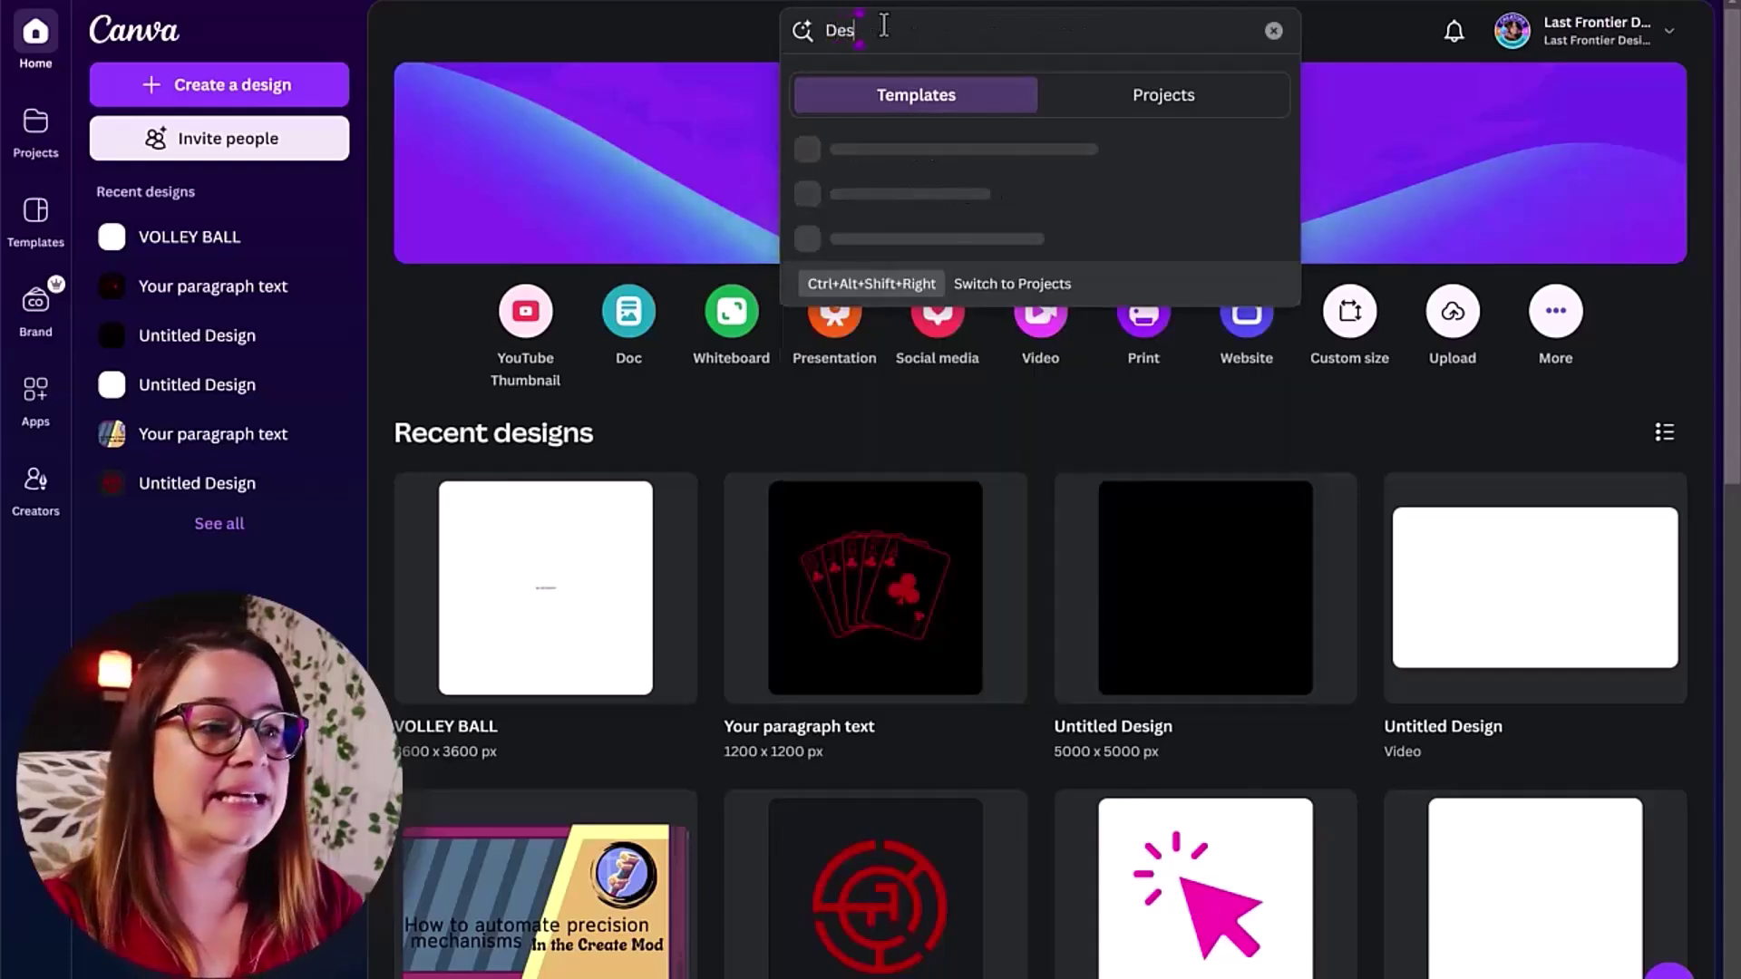
{"action": "type", "text": "ktop Wallpaper"}
{"action": "key", "text": "Return"}
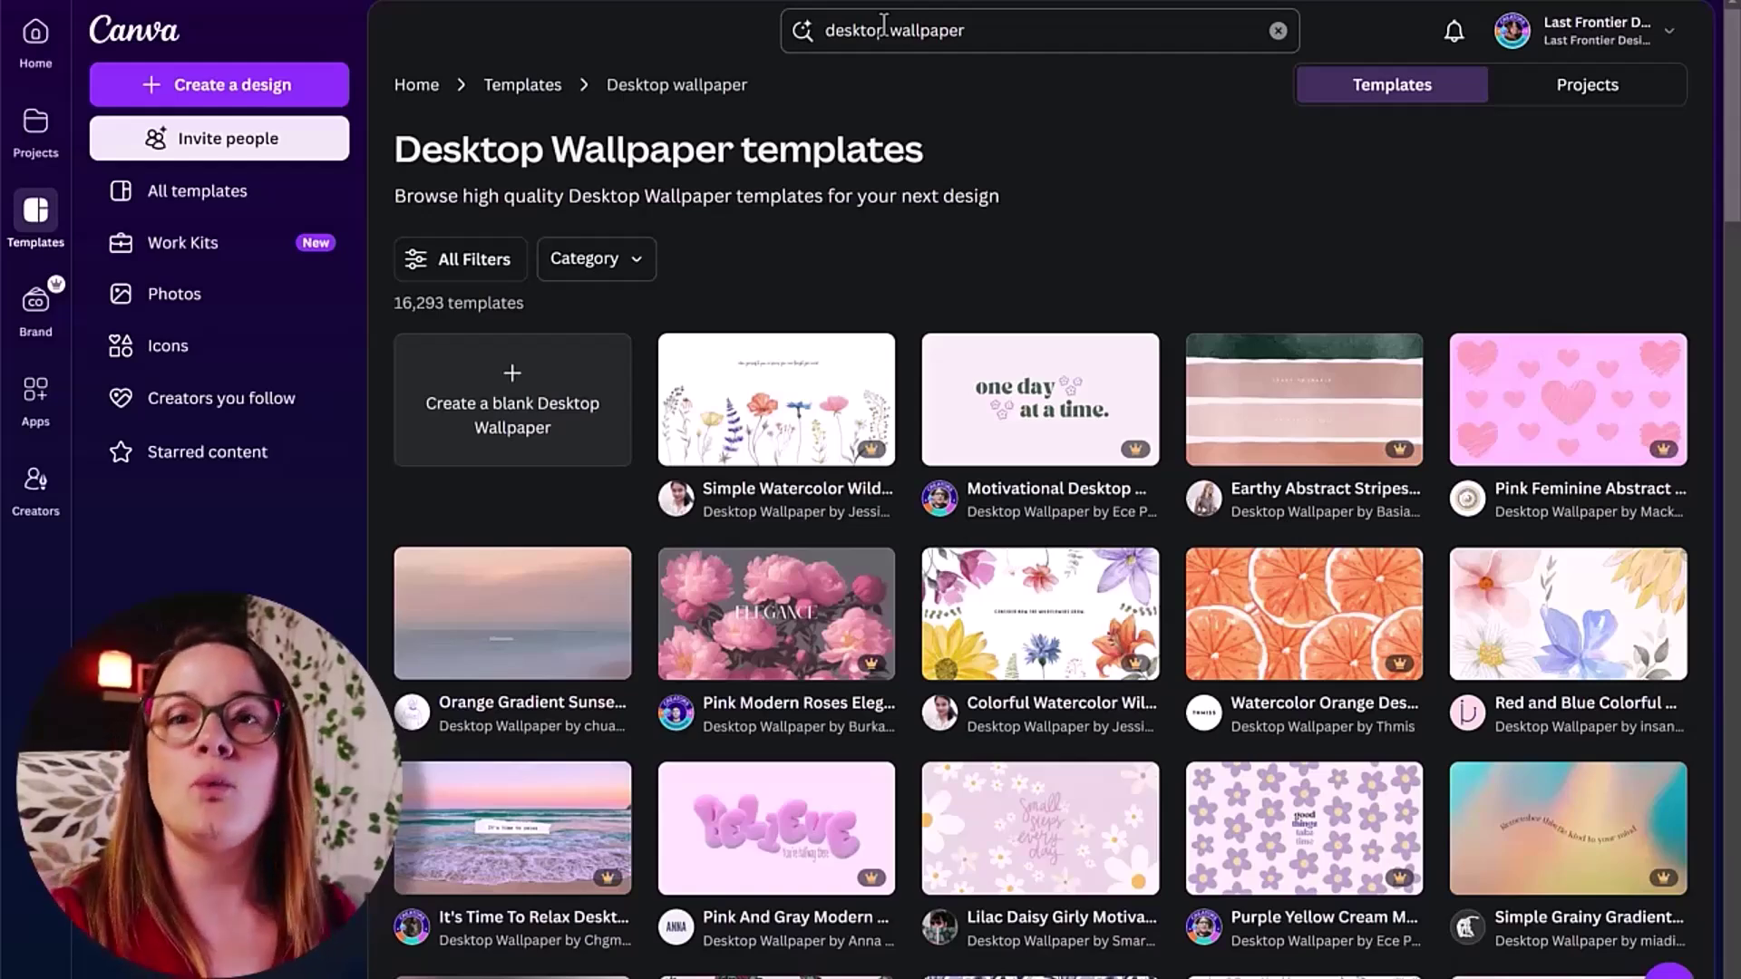
Scroll down through the desktop wallpaper template results
{"action": "scroll", "coordinate": [1214, 140], "scroll_direction": "down", "scroll_amount": 3}
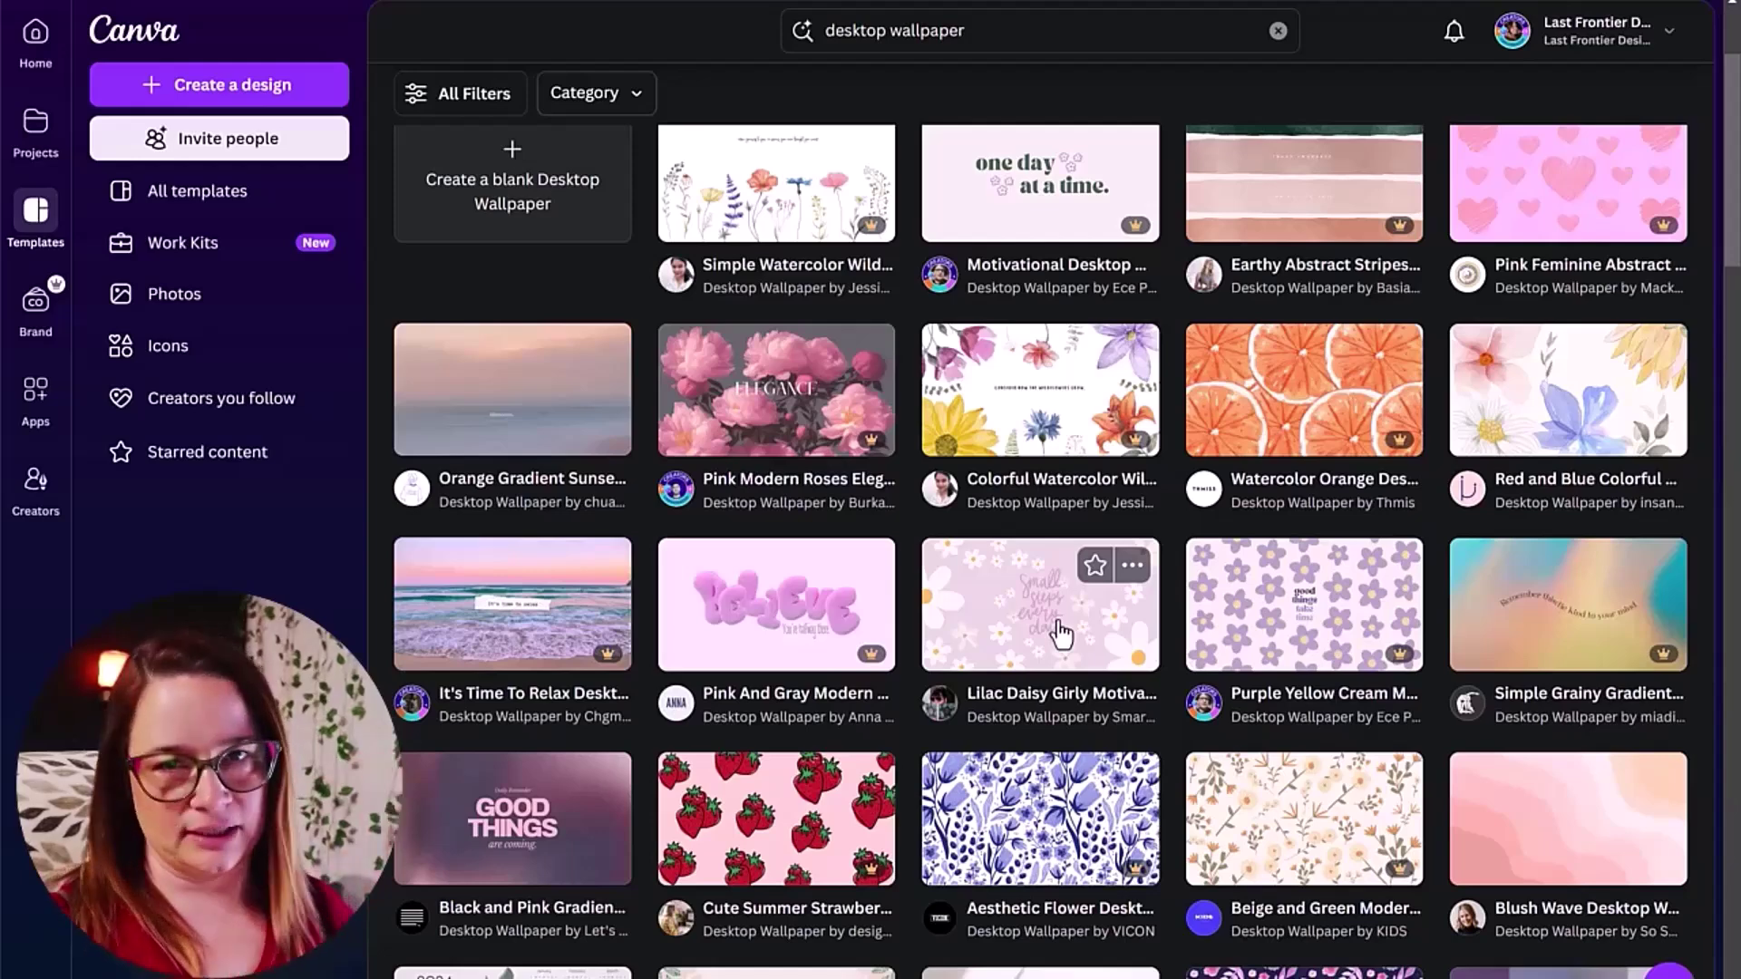
{"action": "scroll", "coordinate": [1061, 635], "scroll_direction": "down", "scroll_amount": 10}
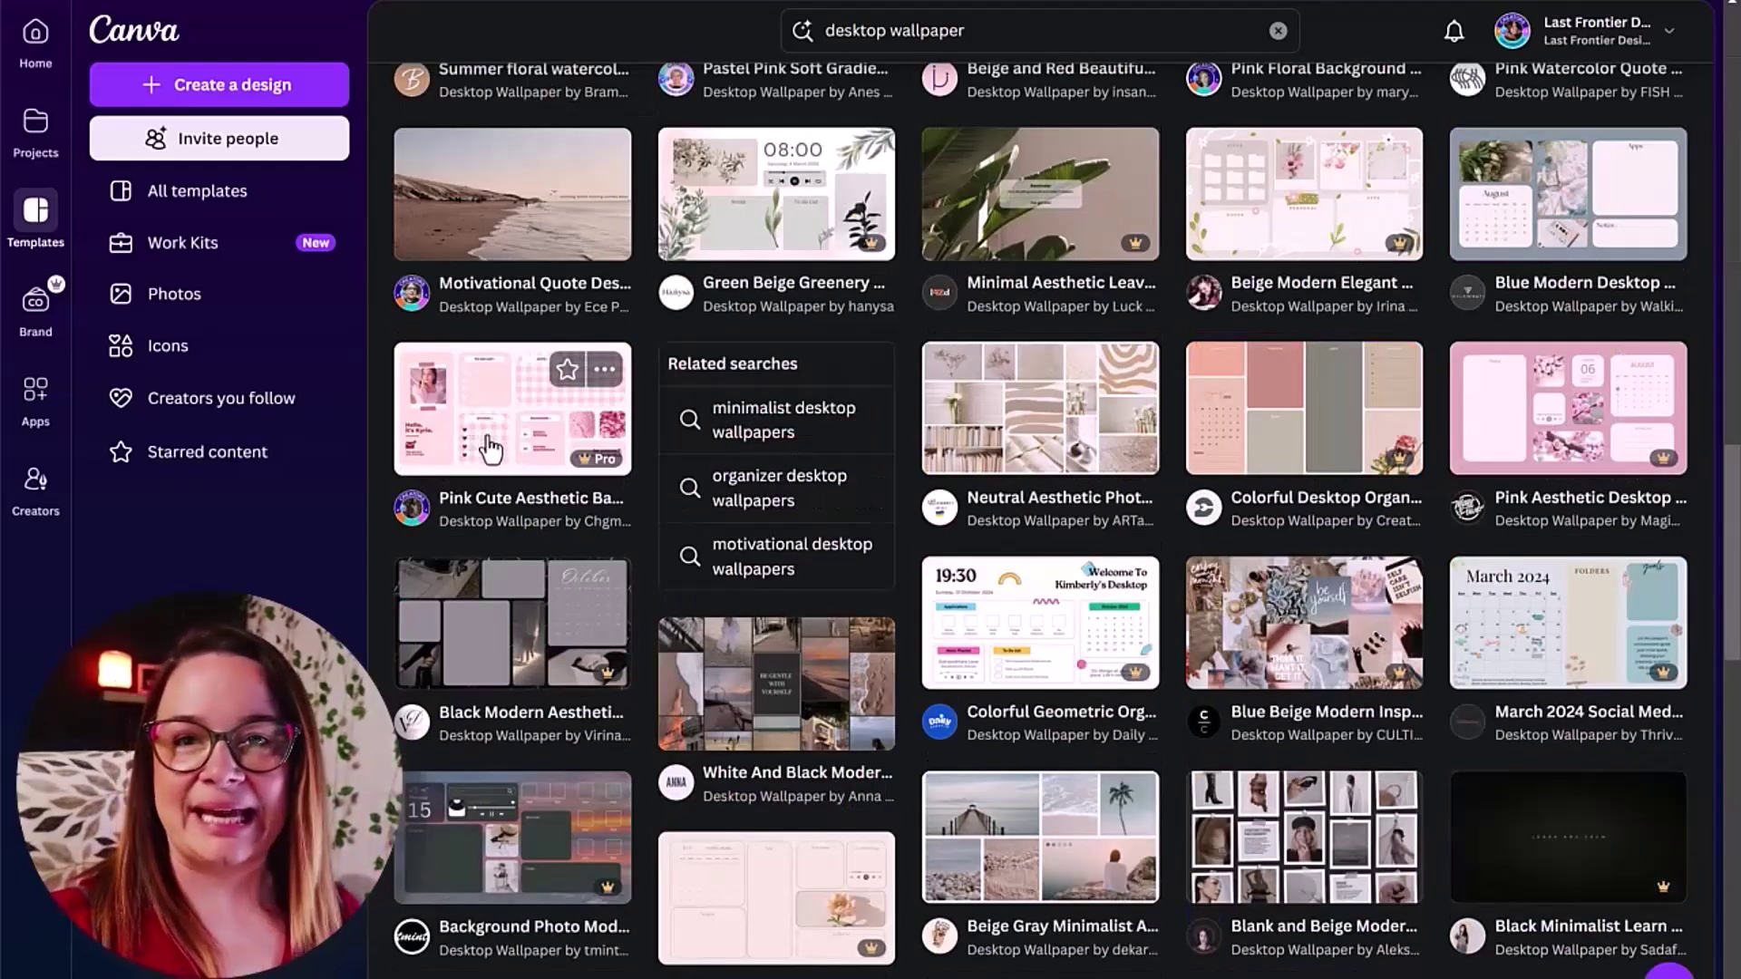
{"action": "left_click", "coordinate": [487, 448]}
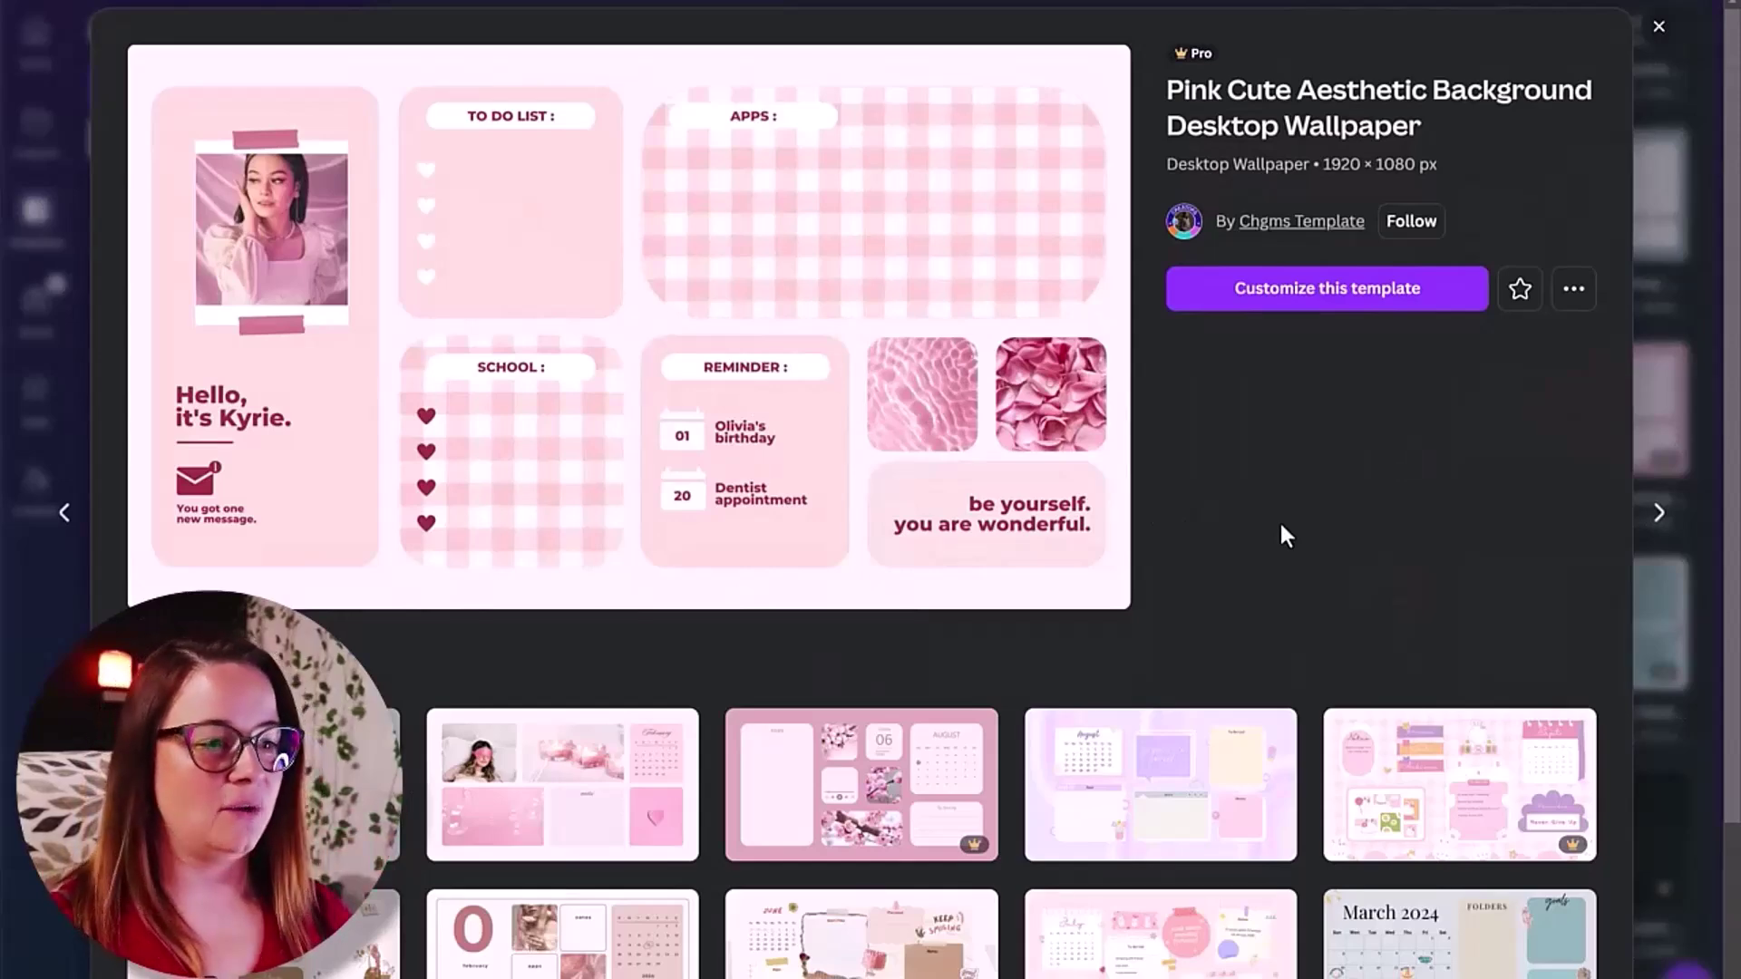
{"action": "scroll", "coordinate": [1462, 575], "scroll_direction": "down", "scroll_amount": 5}
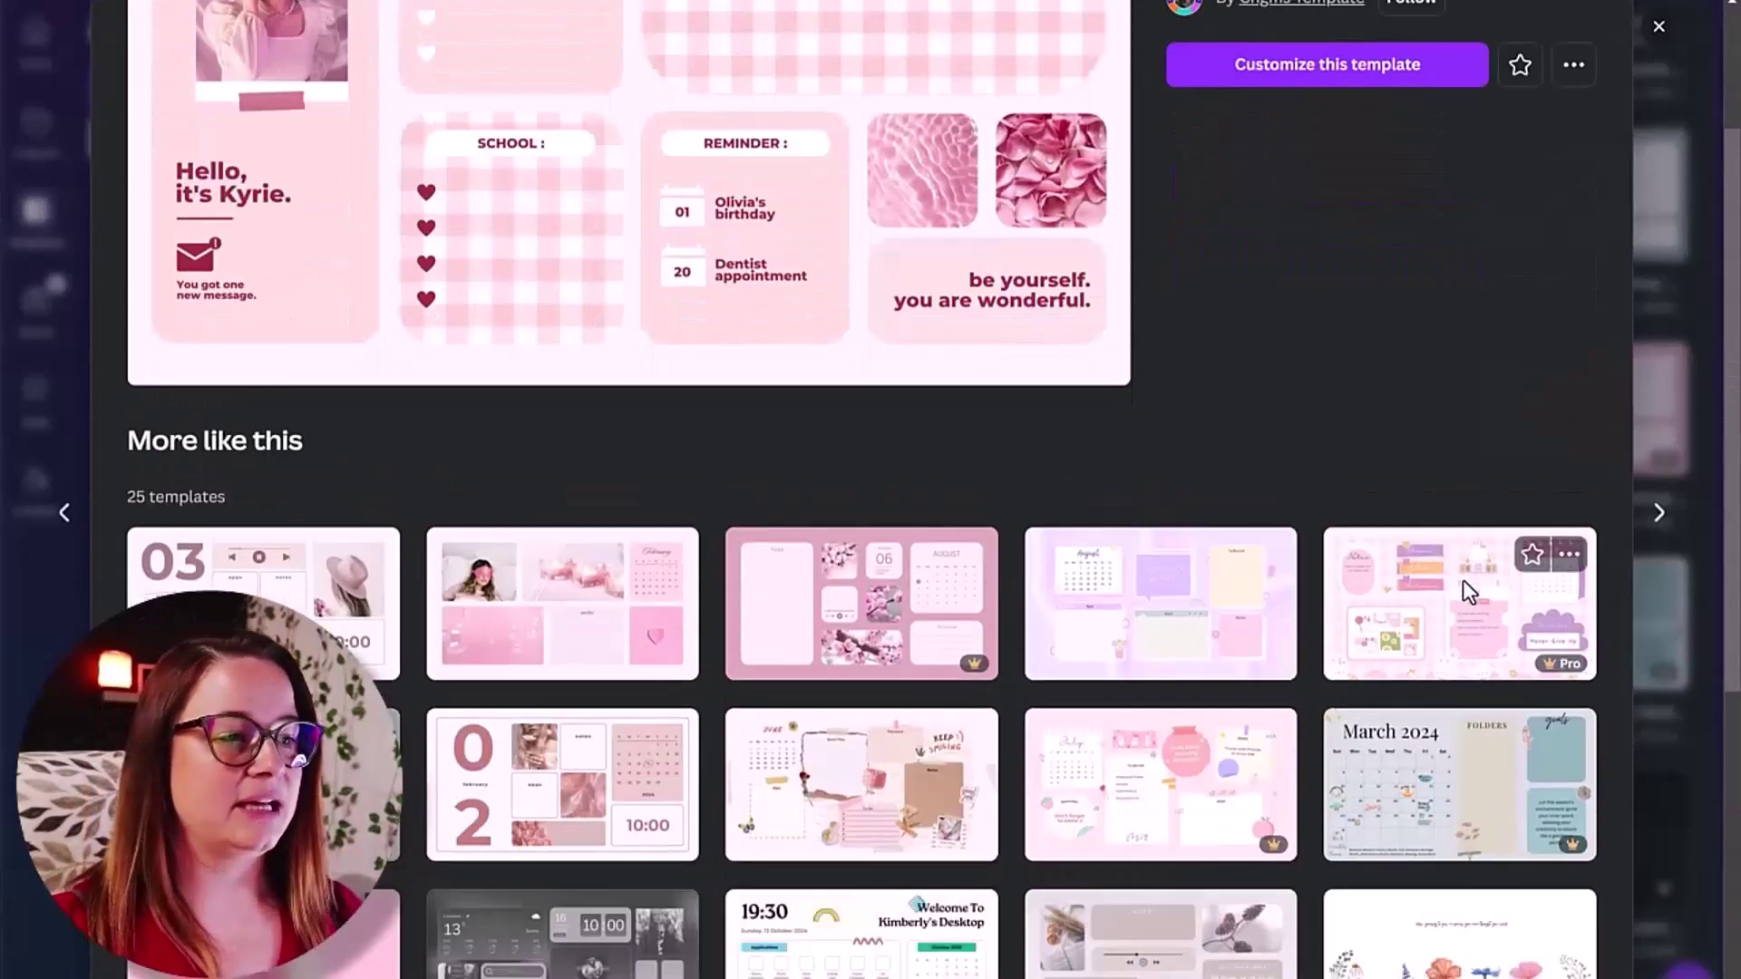
{"action": "scroll", "coordinate": [1462, 580], "scroll_direction": "down", "scroll_amount": 1}
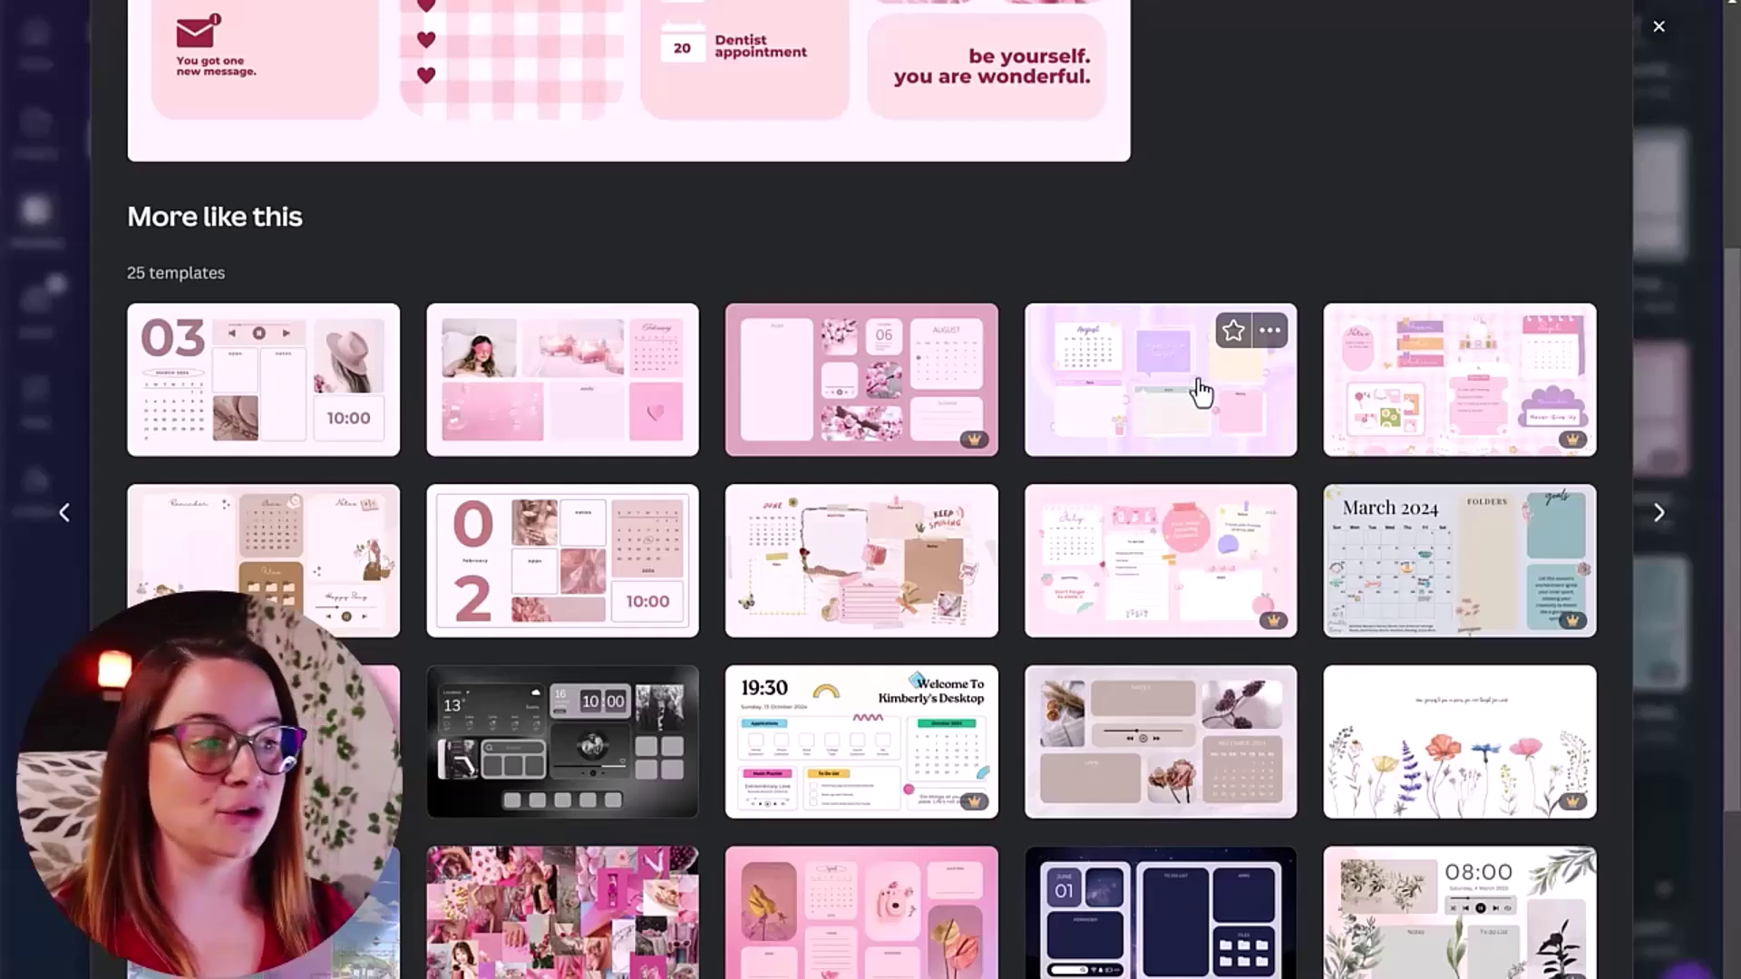
{"action": "scroll", "coordinate": [1186, 798], "scroll_direction": "down", "scroll_amount": 3}
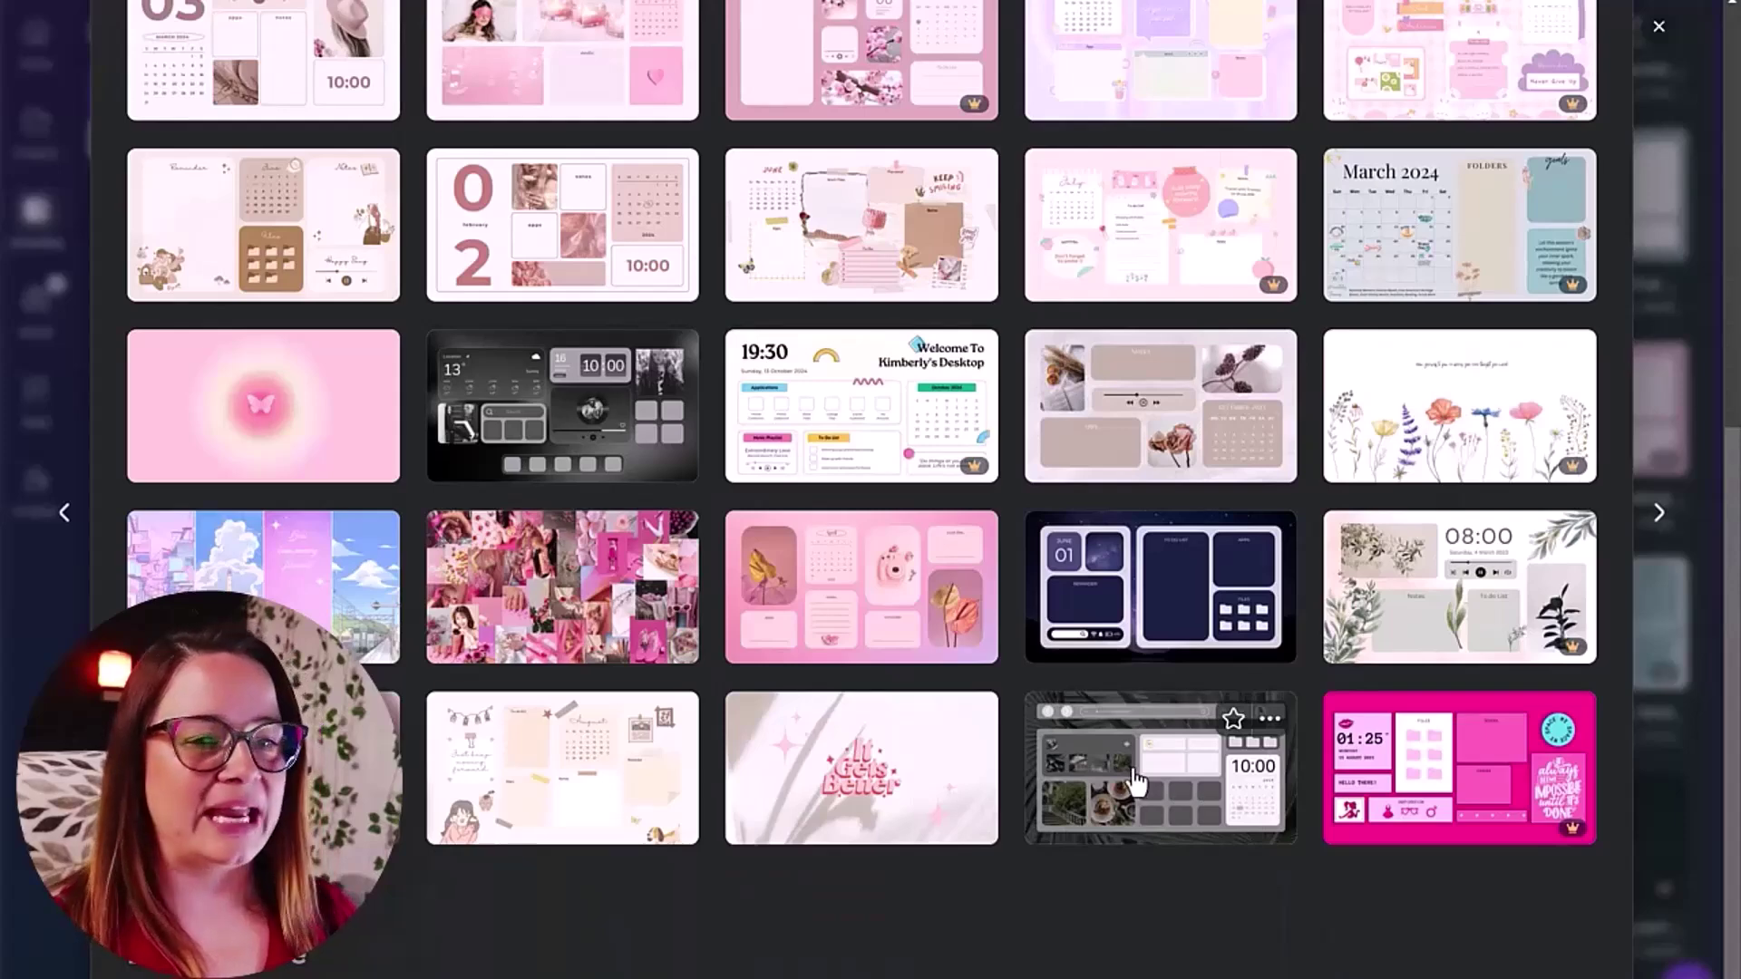
Open the Dark Blue Modern Night Sky Scenery wallpaper template for editing
{"action": "left_click", "coordinate": [1177, 615]}
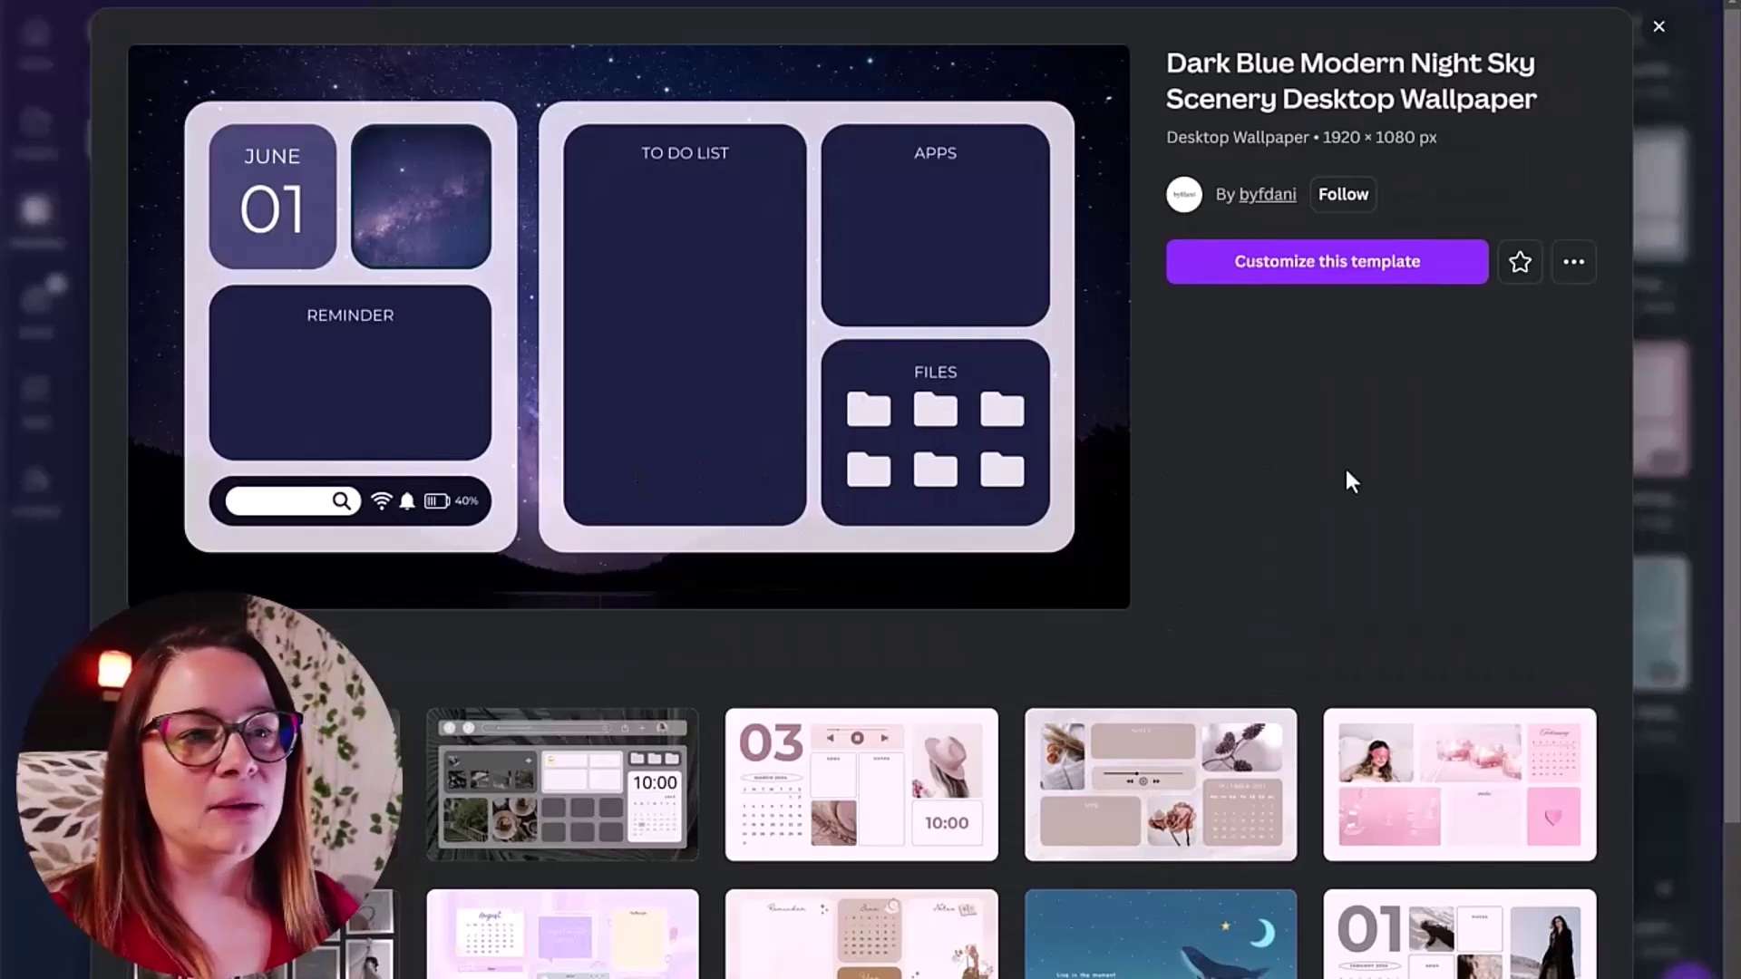
{"action": "scroll", "coordinate": [1303, 598], "scroll_direction": "down", "scroll_amount": 4}
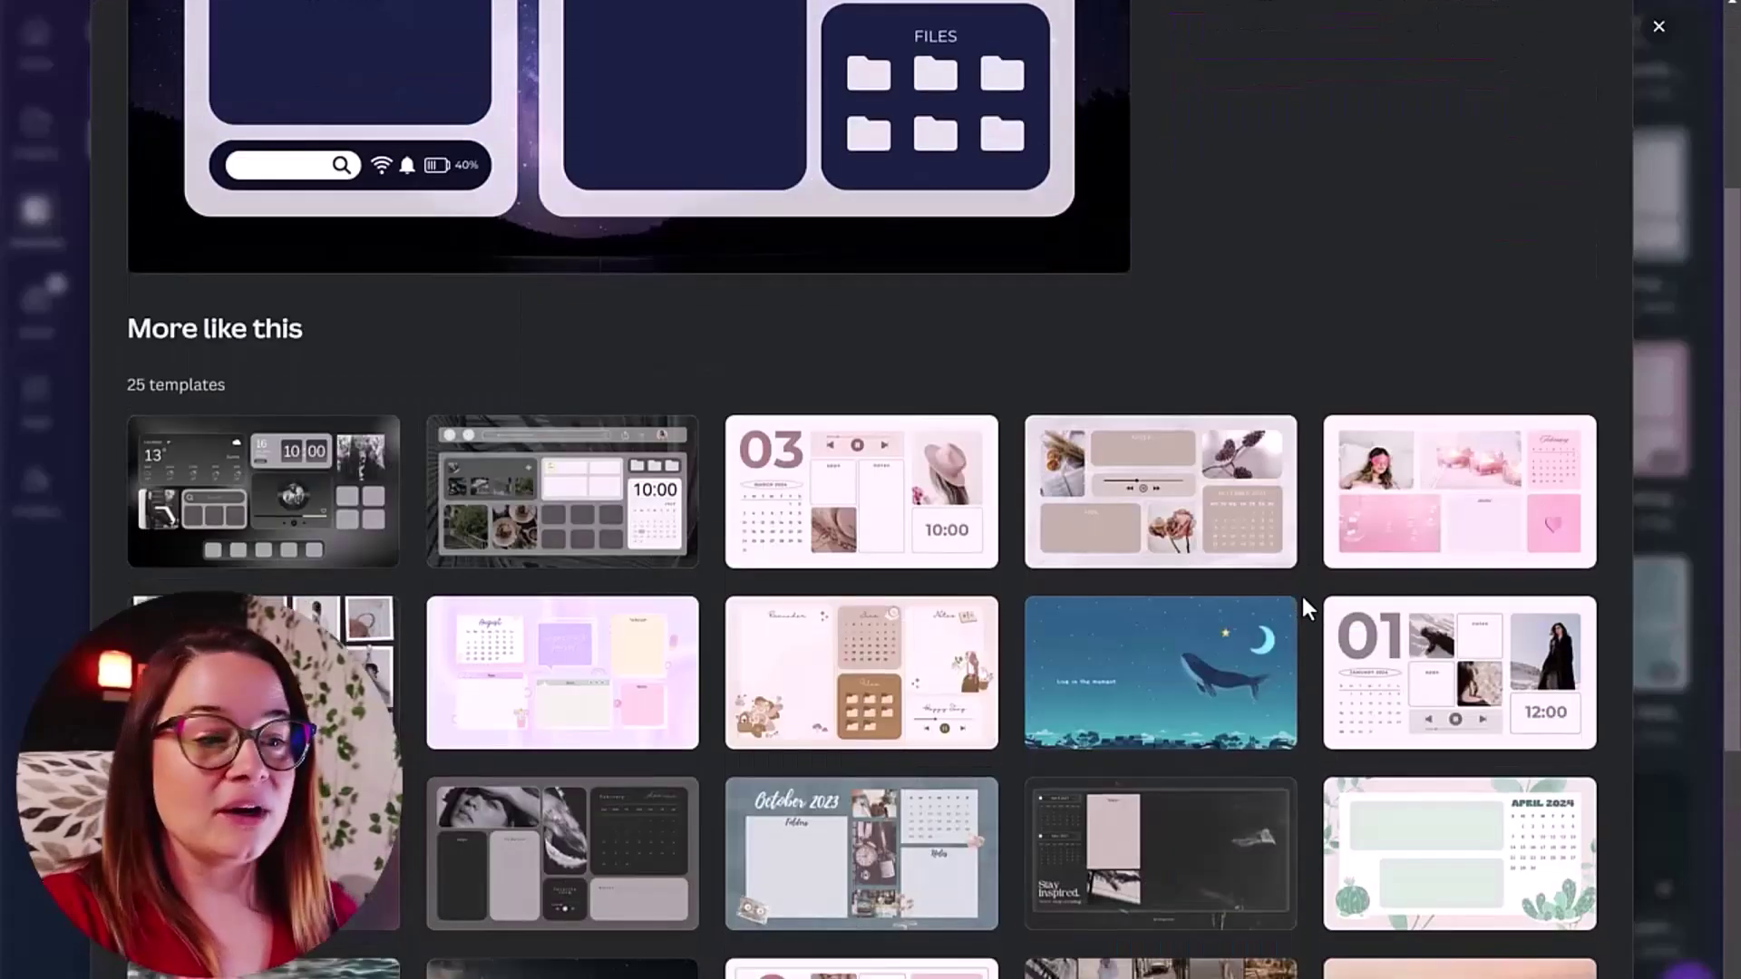
{"action": "scroll", "coordinate": [1300, 593], "scroll_direction": "up", "scroll_amount": 4}
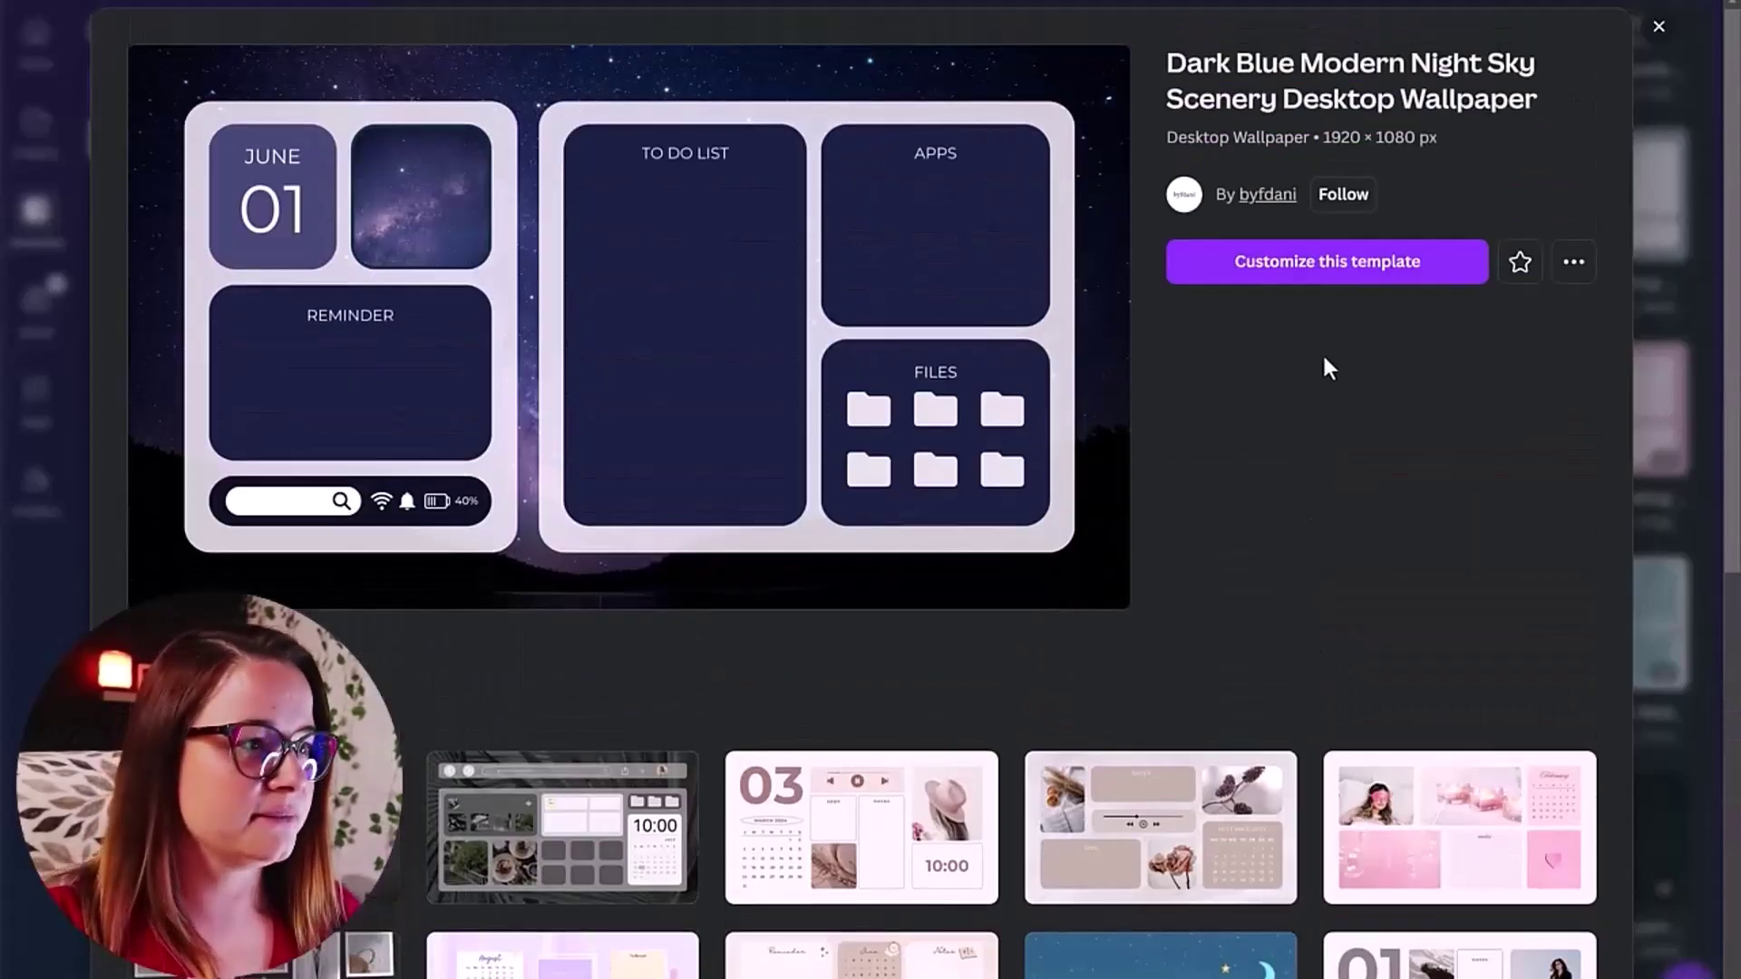
{"action": "left_click", "coordinate": [1329, 278]}
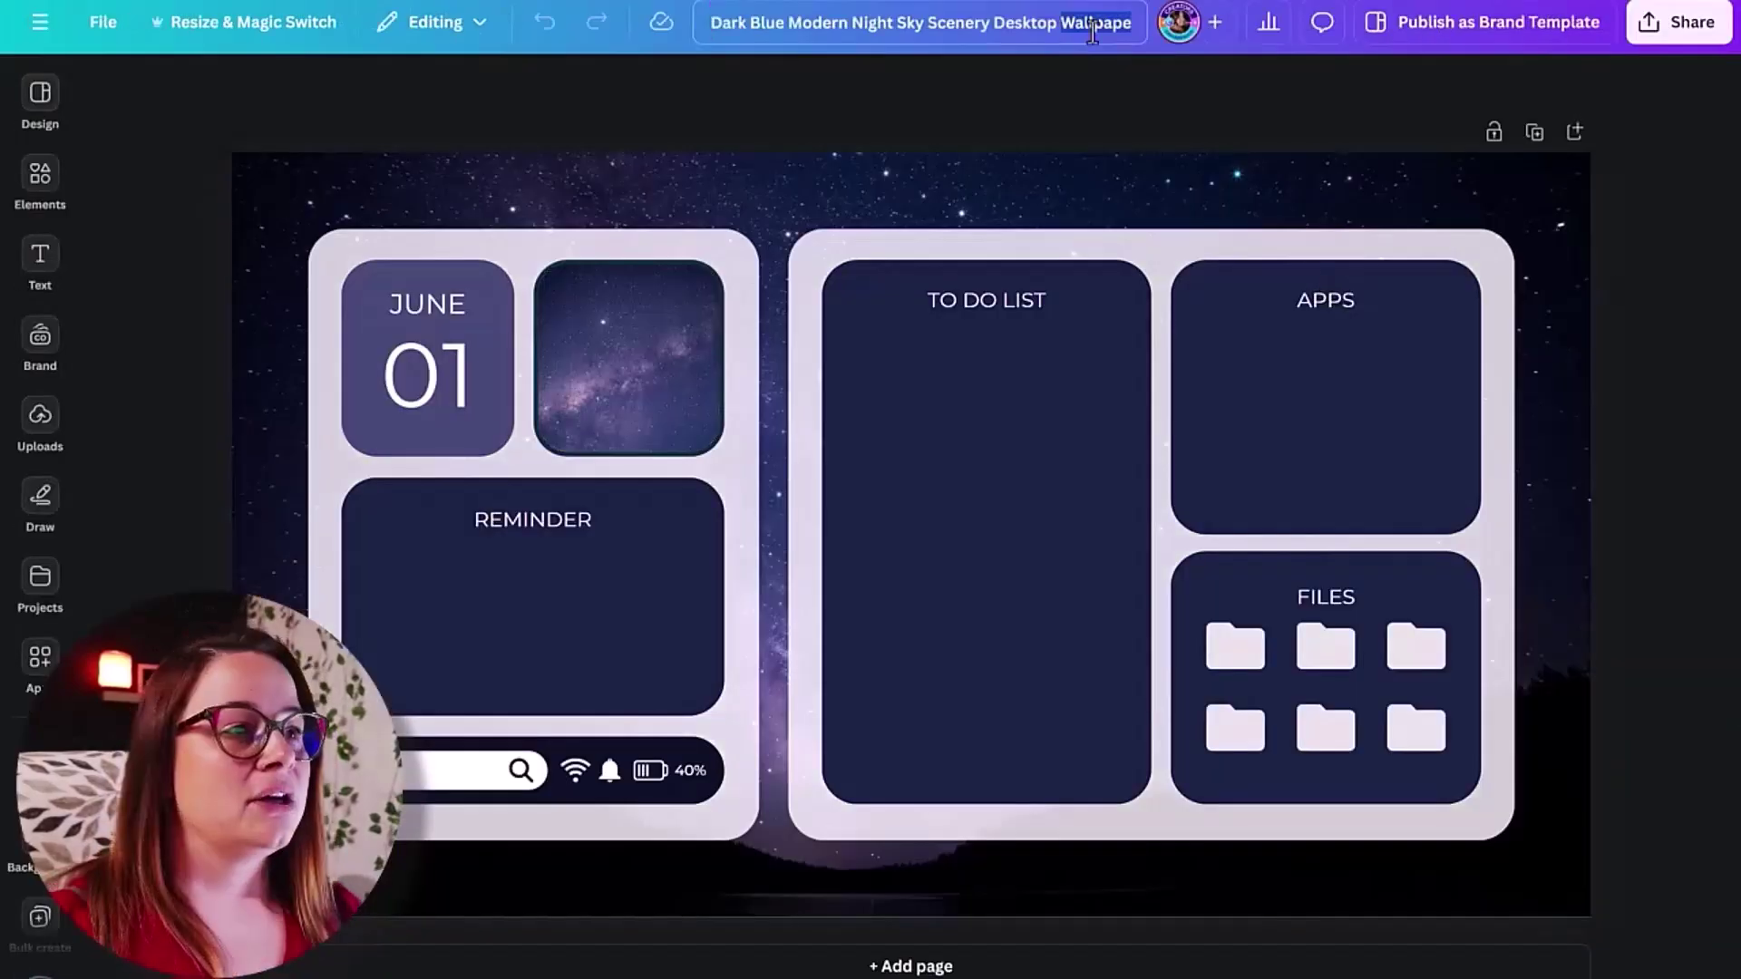
Rename the design to 'Blue desktop wallpaper'
{"action": "left_click", "coordinate": [1093, 27]}
{"action": "key", "text": "BackSpace"}
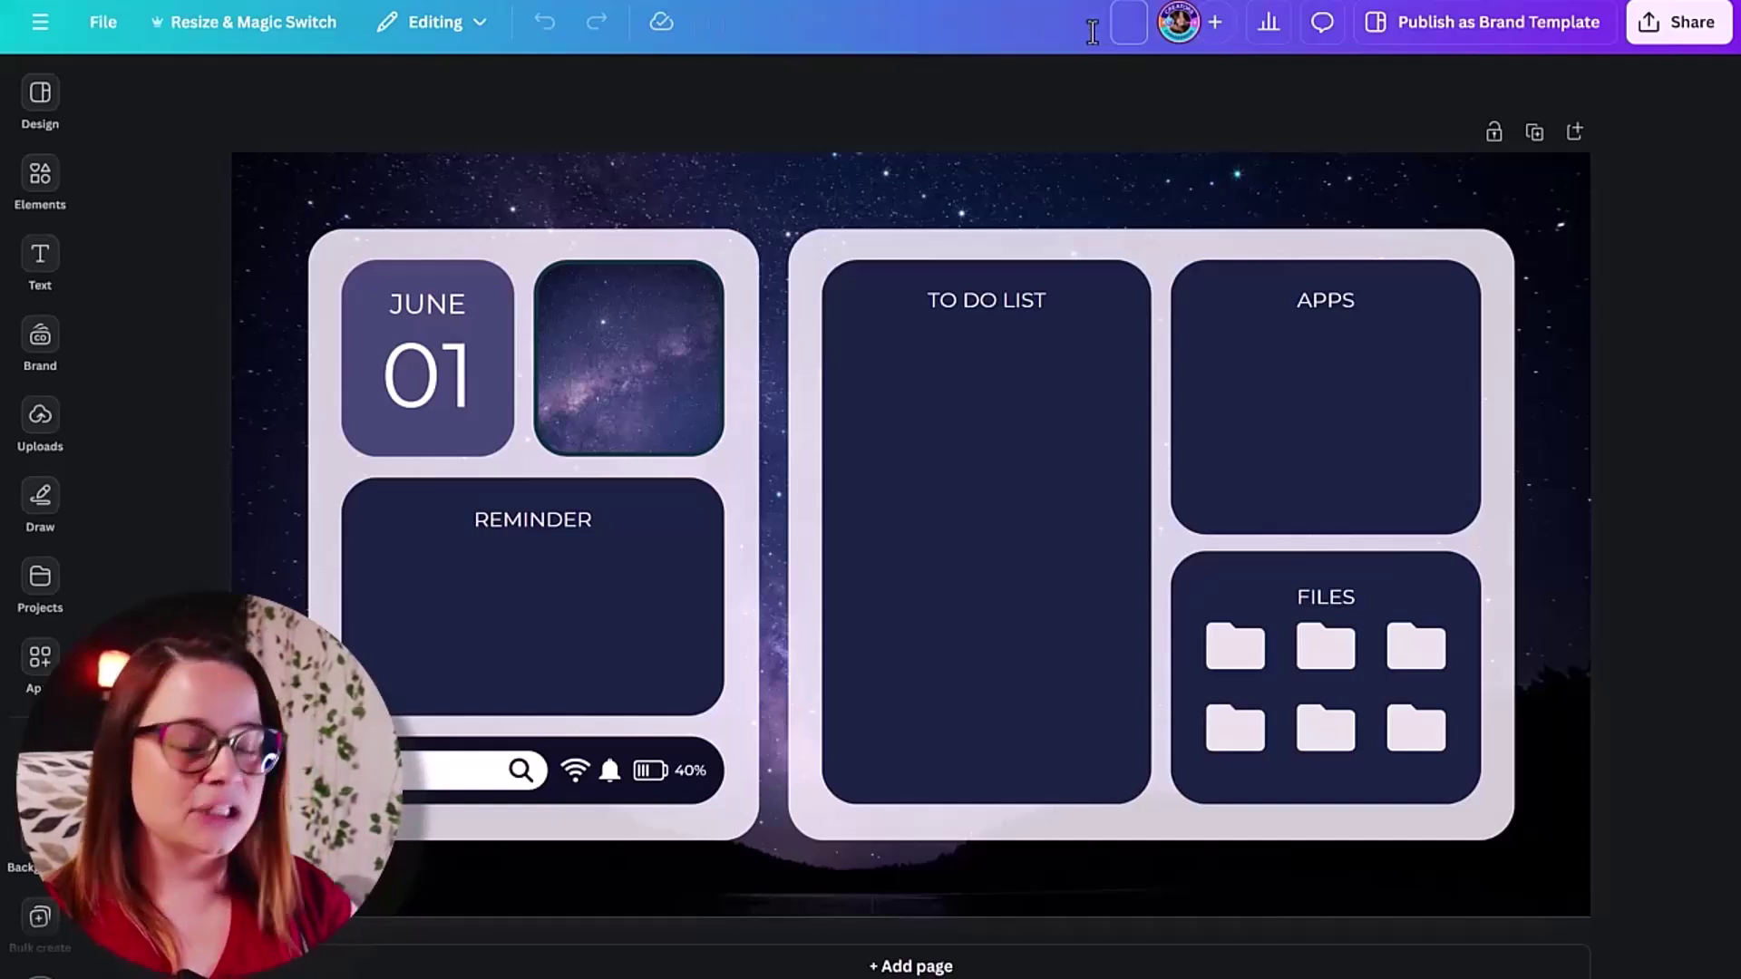
{"action": "type", "text": "Blue desktop wallpaper"}
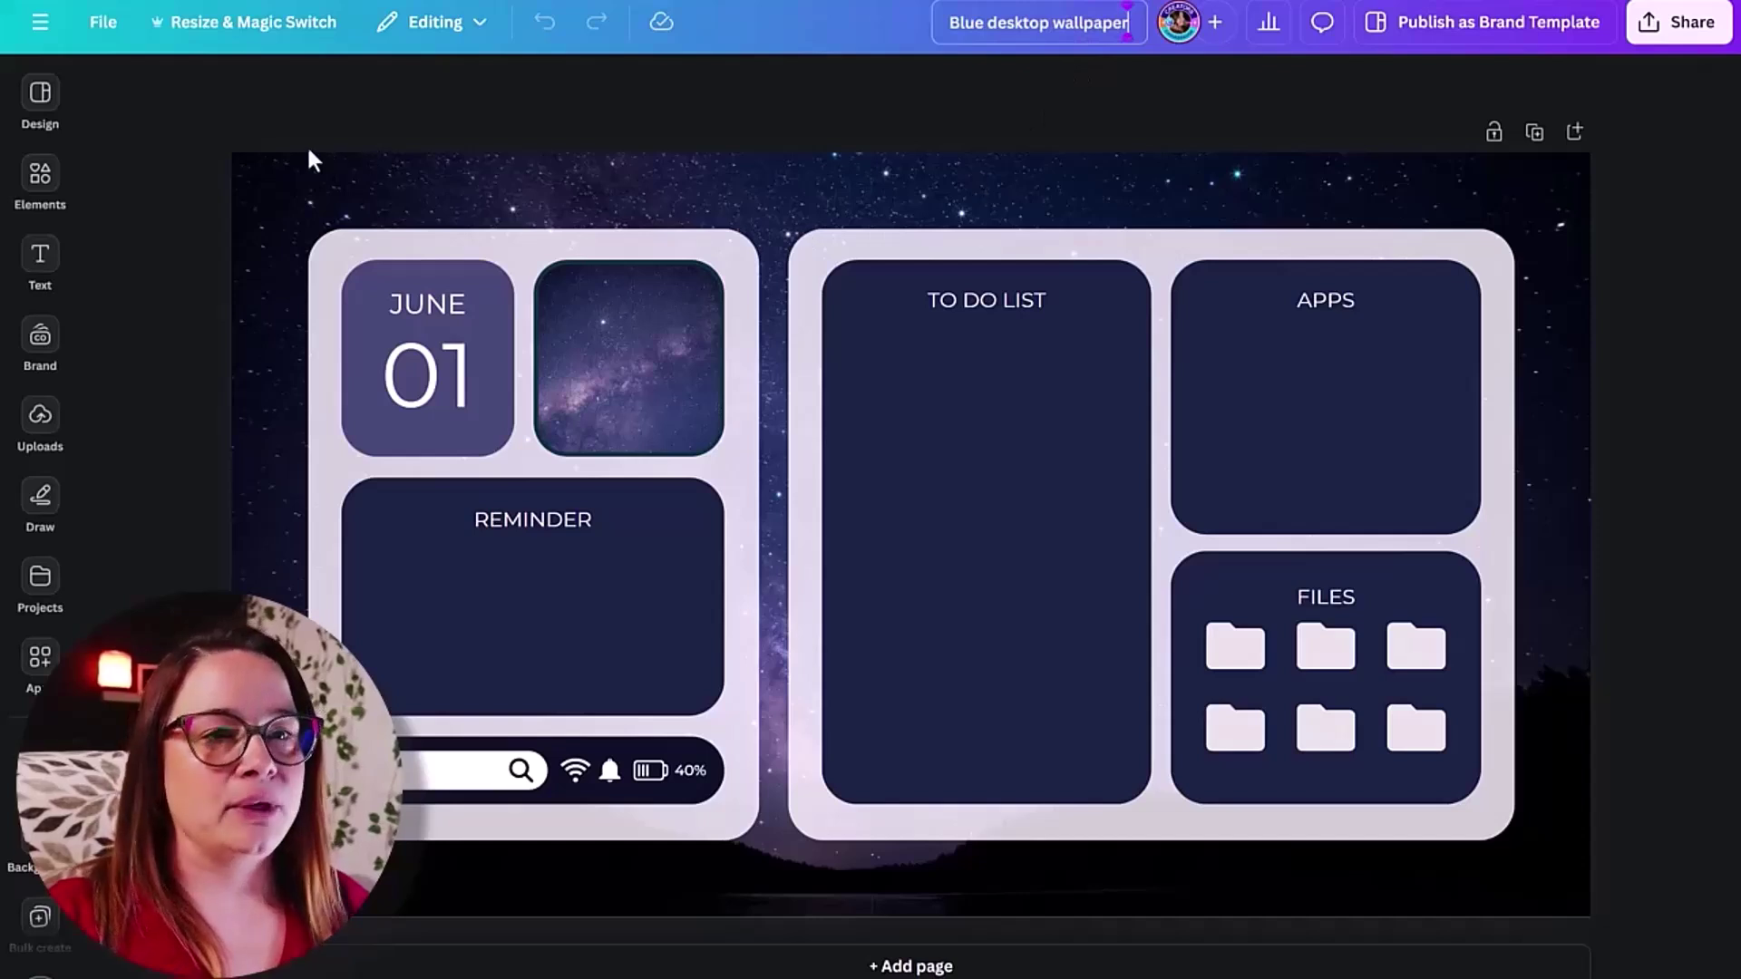
{"action": "left_click", "coordinate": [329, 121]}
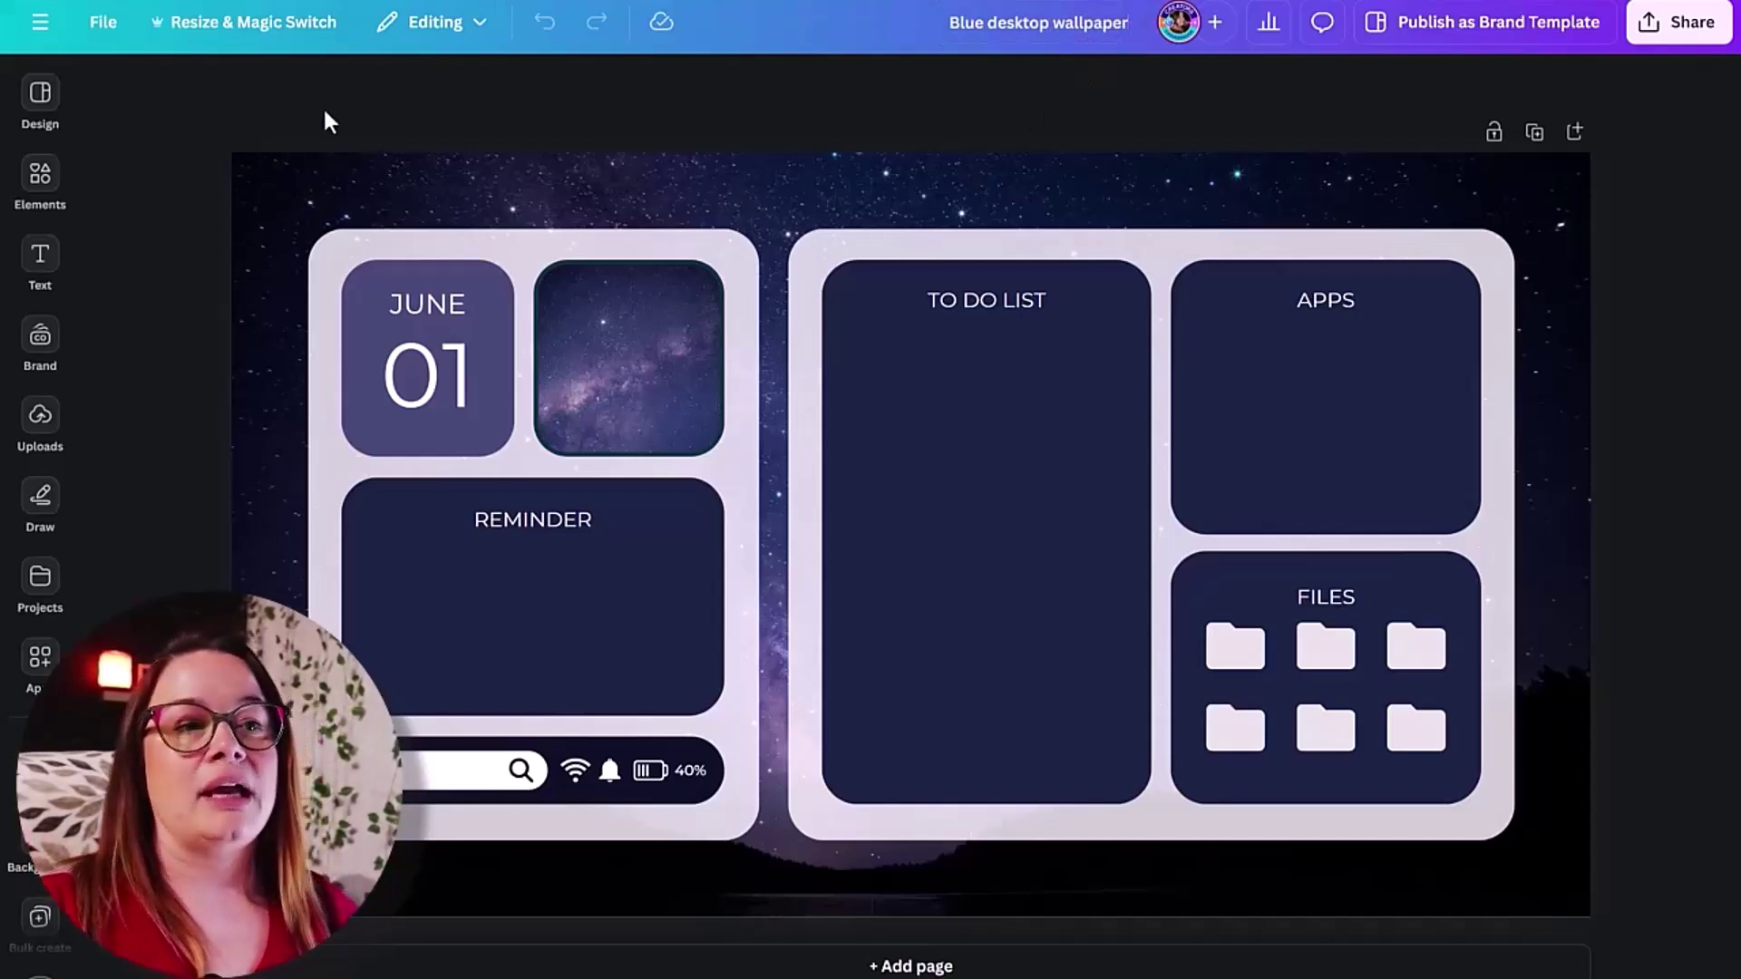
{"action": "left_click", "coordinate": [754, 175]}
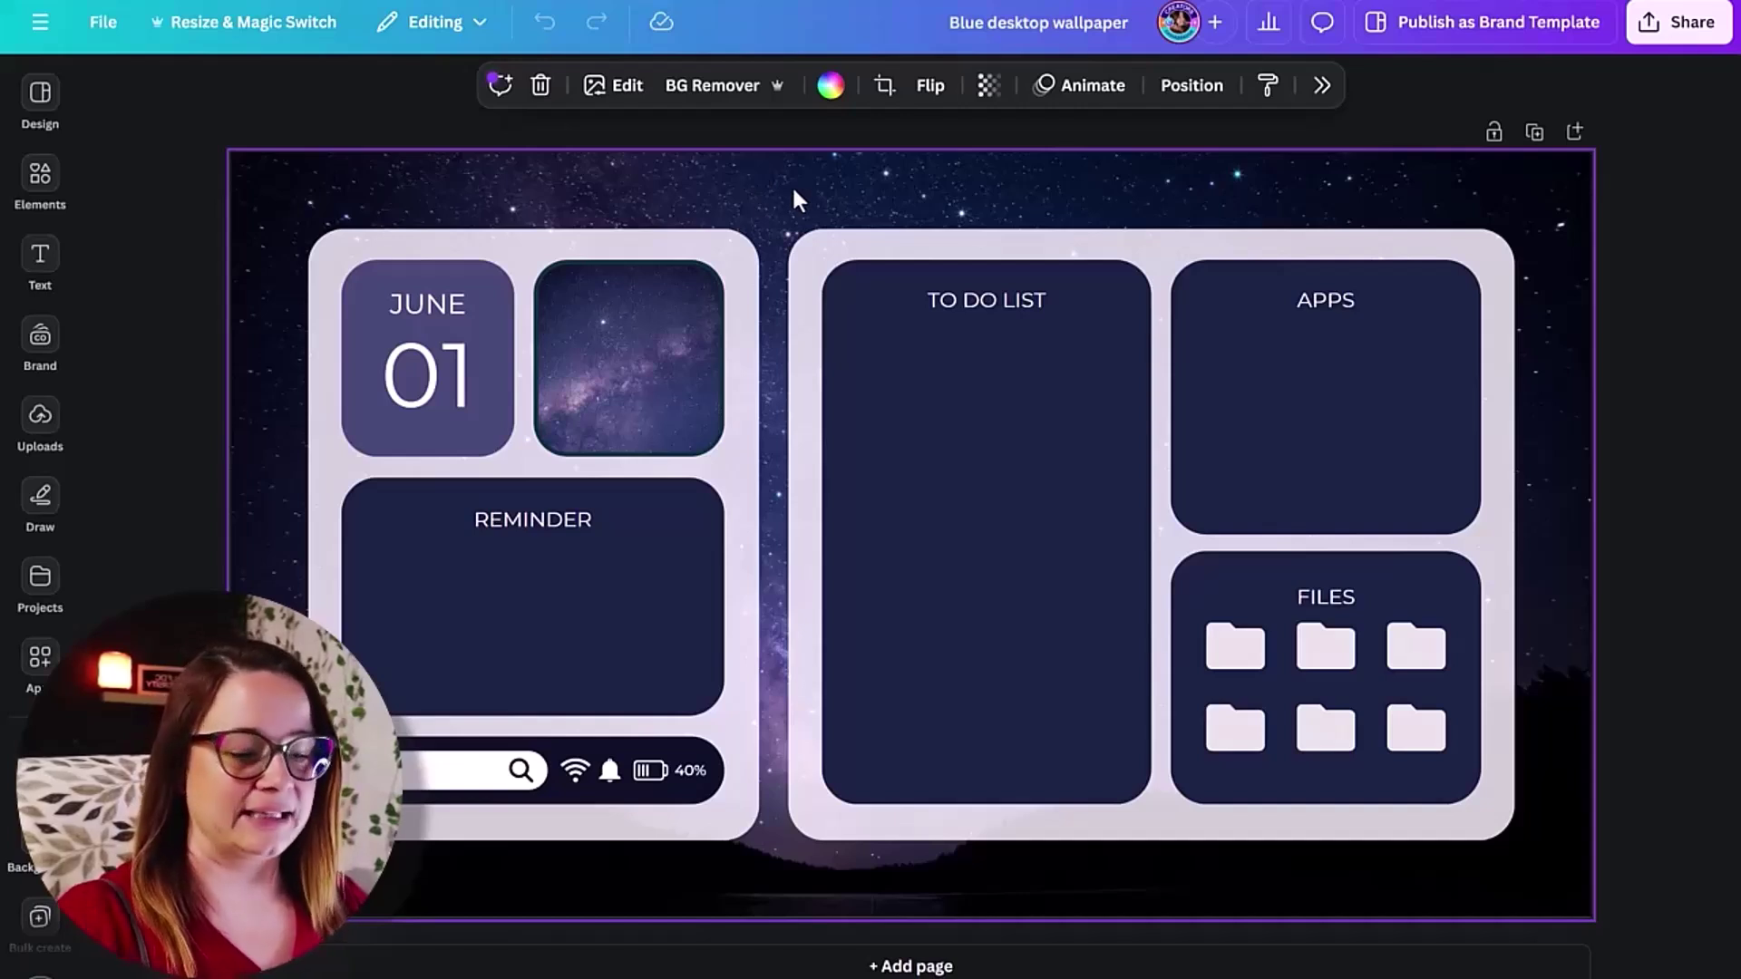
Delete the starry background and add a blue galaxy photo from an Elements 'galaxy' search
{"action": "key", "text": "Delete"}
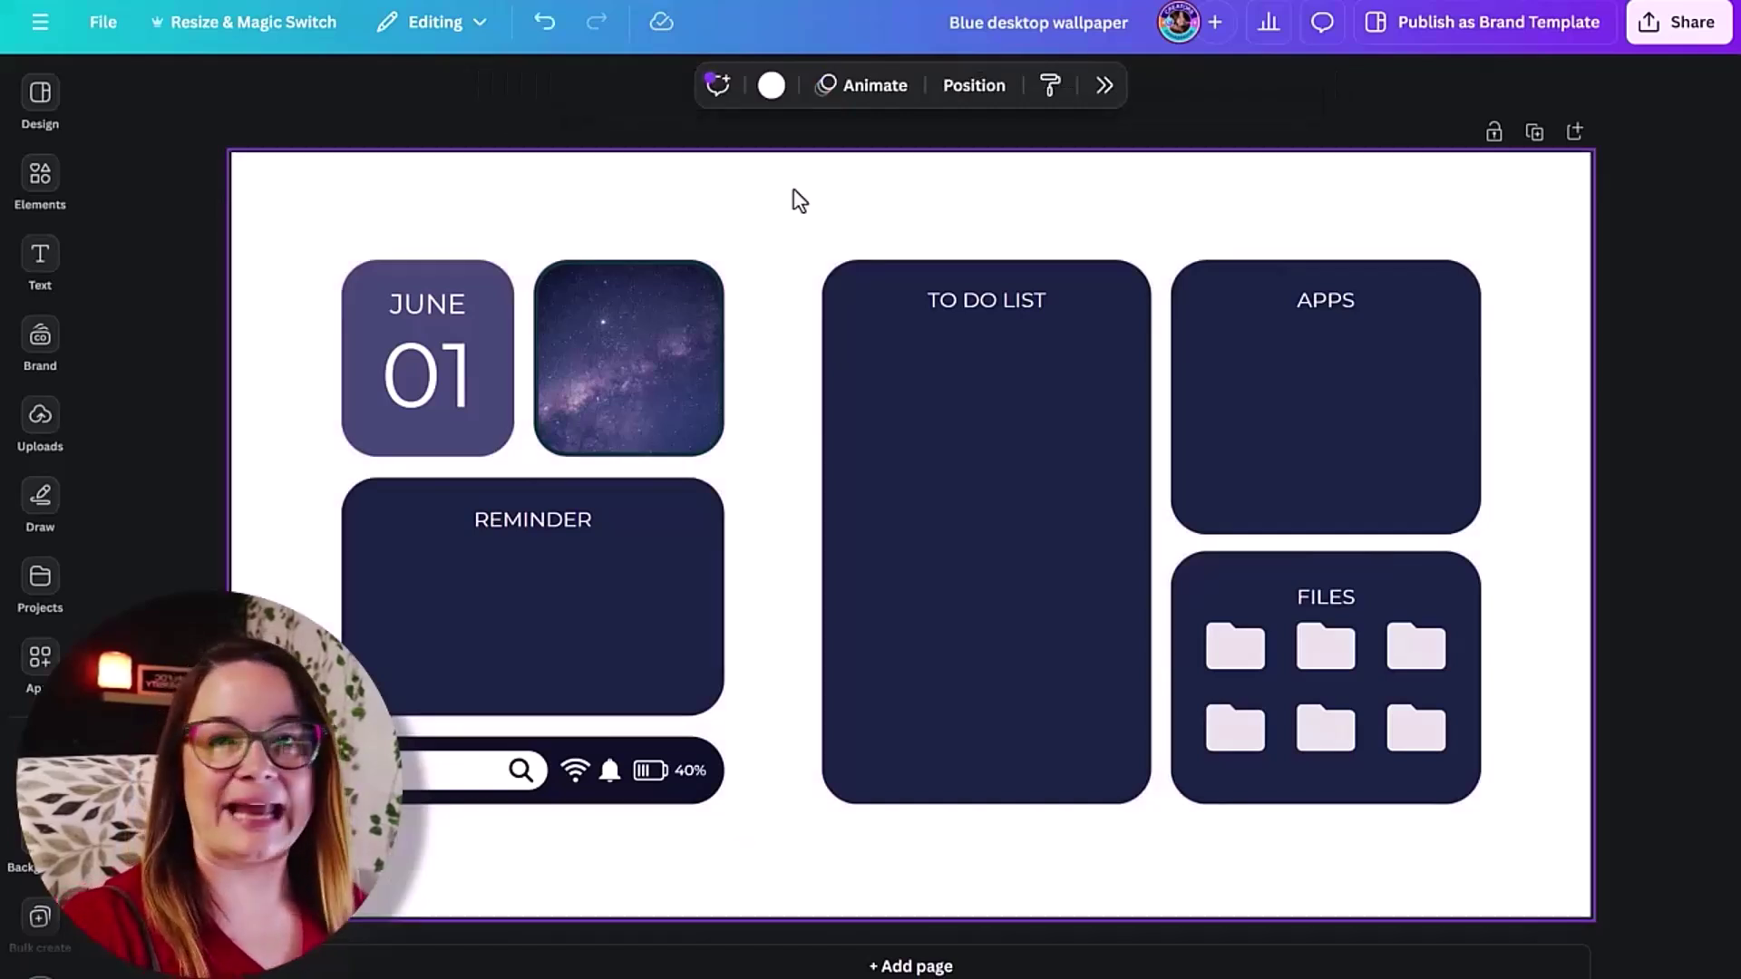
{"action": "left_click", "coordinate": [40, 177]}
{"action": "left_click", "coordinate": [319, 98]}
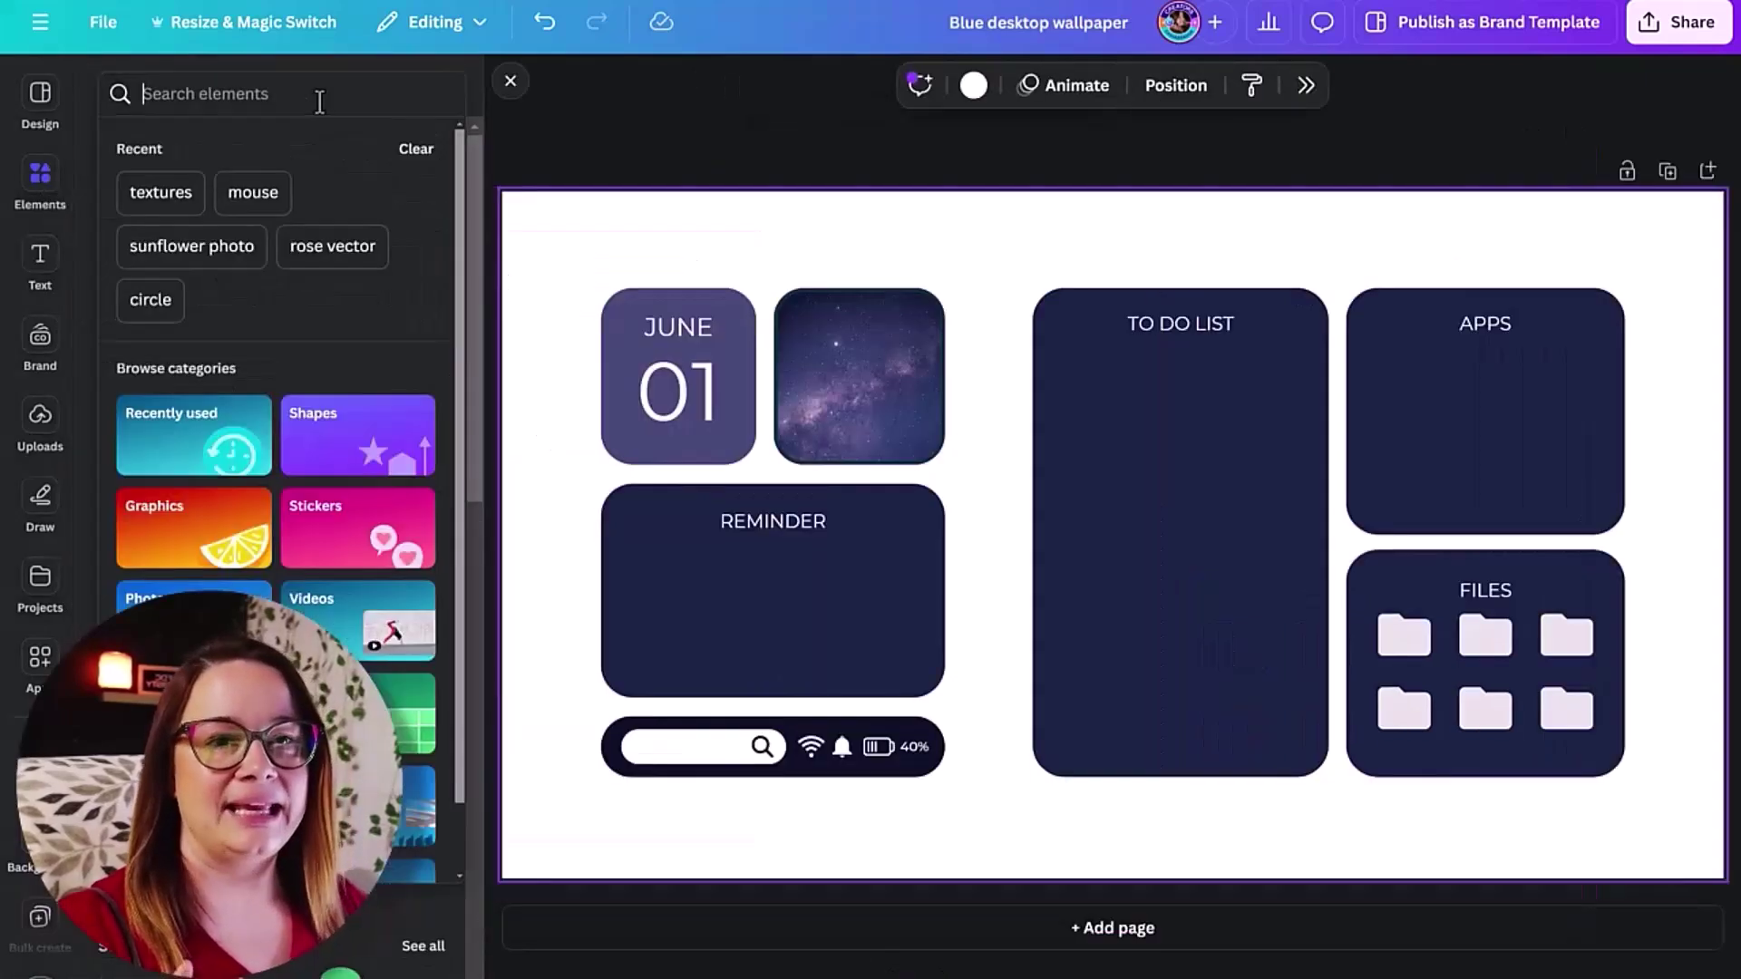
{"action": "type", "text": "gala"}
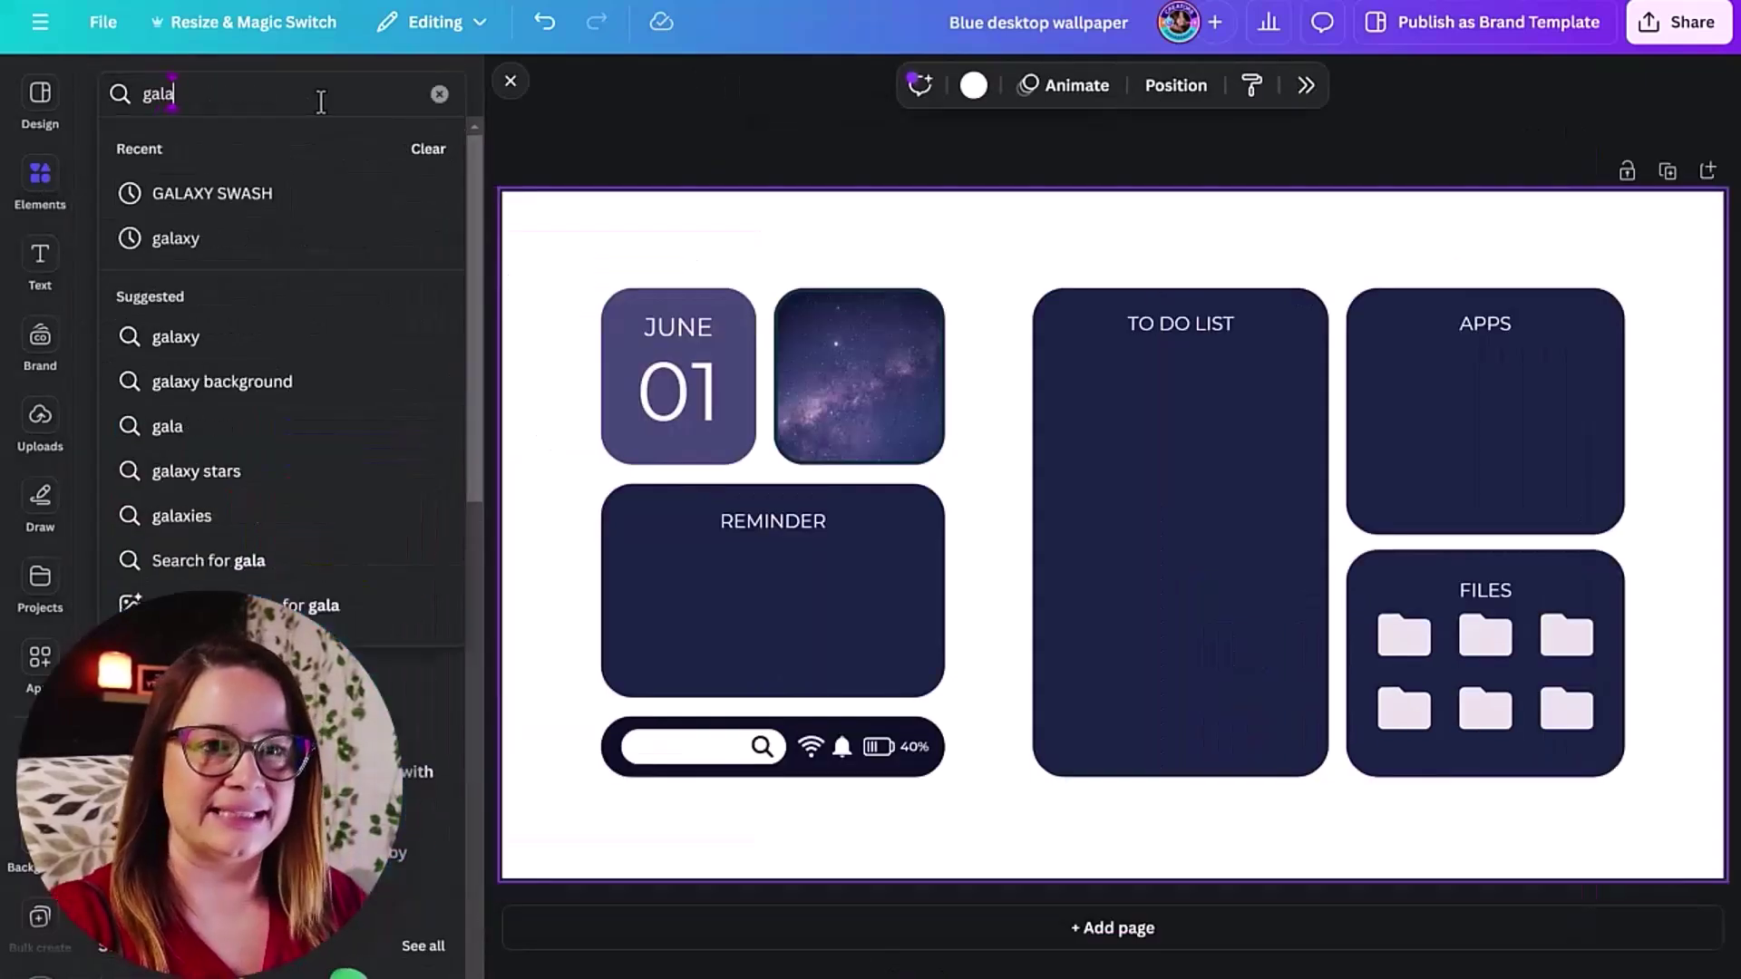
{"action": "type", "text": "xy"}
{"action": "key", "text": "Return"}
{"action": "left_click", "coordinate": [264, 168]}
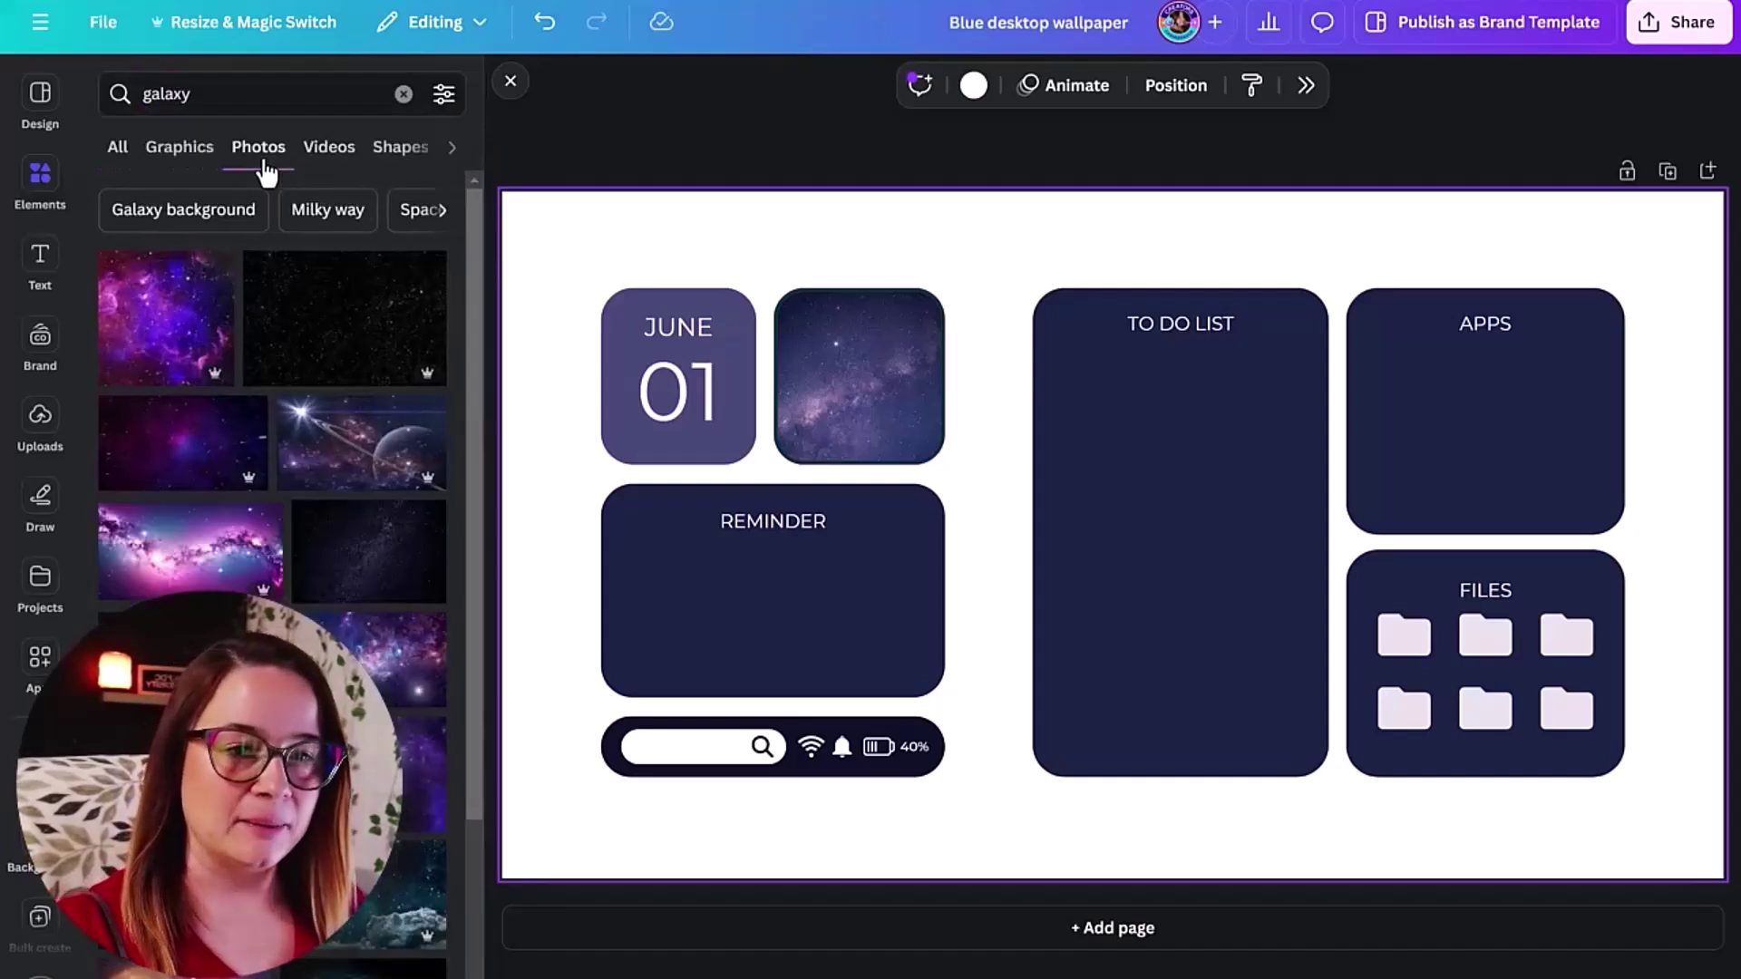
{"action": "scroll", "coordinate": [363, 611], "scroll_direction": "down", "scroll_amount": 3}
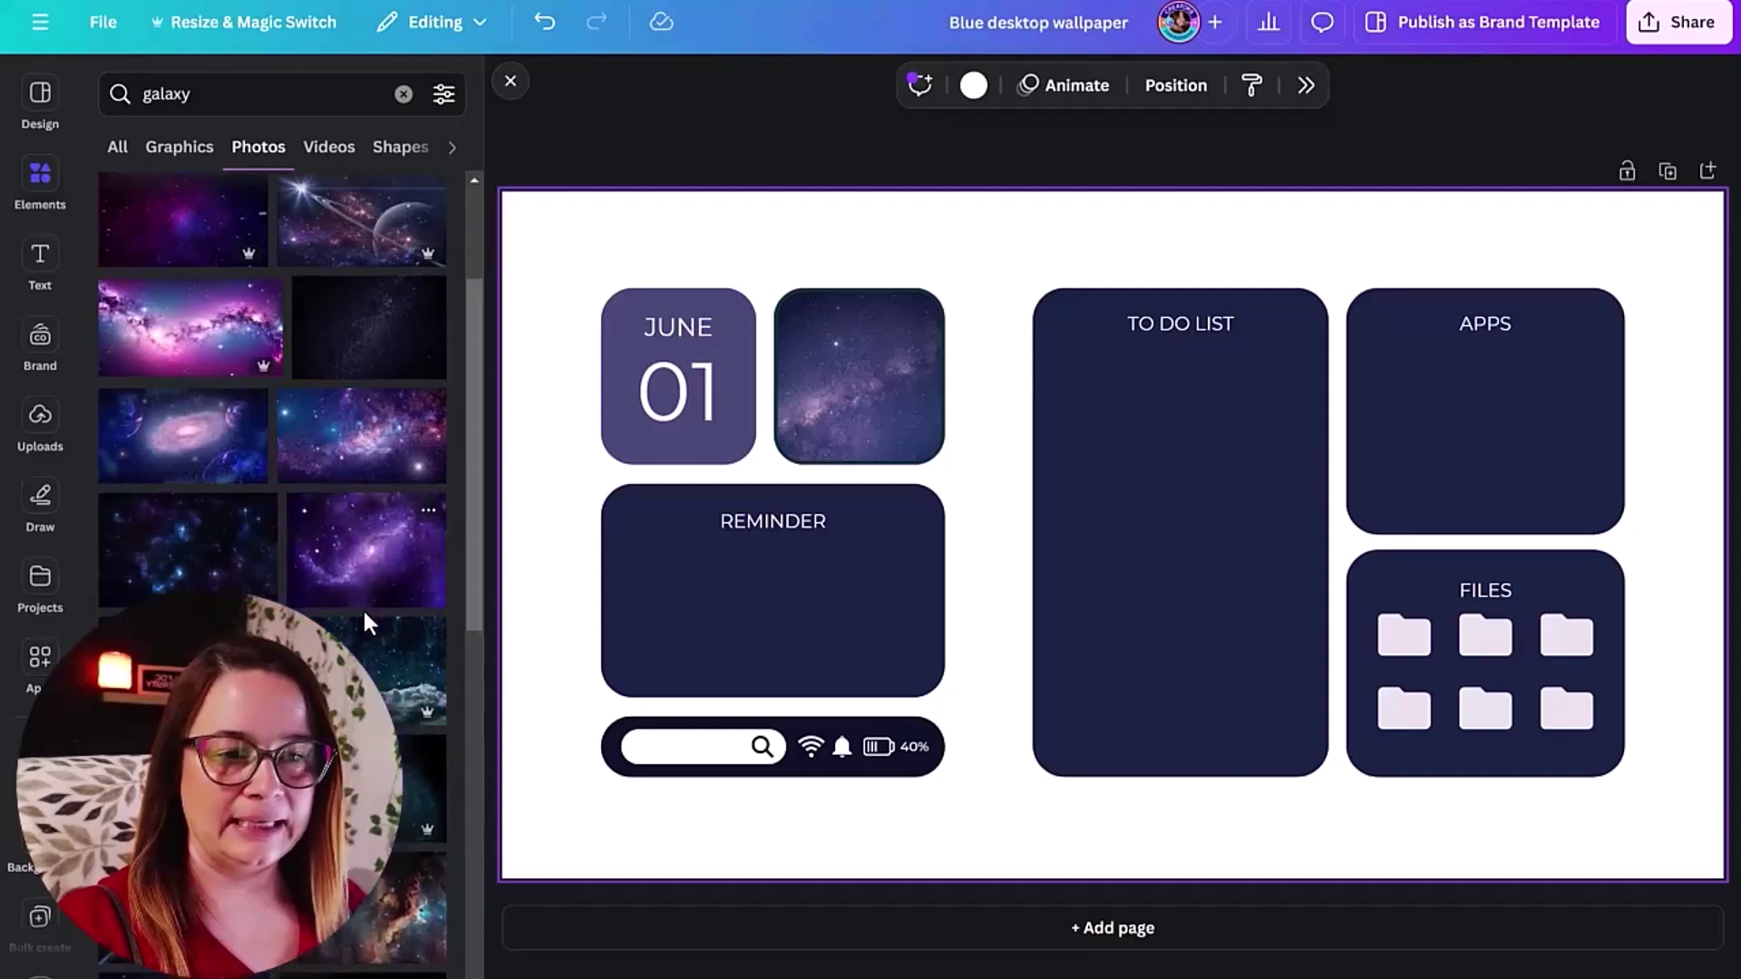
{"action": "left_click", "coordinate": [210, 574]}
Resize the galaxy photo to fill the page and send it to the back
{"action": "left_click_drag", "start_coordinate": [1249, 571], "coordinate": [1061, 498]}
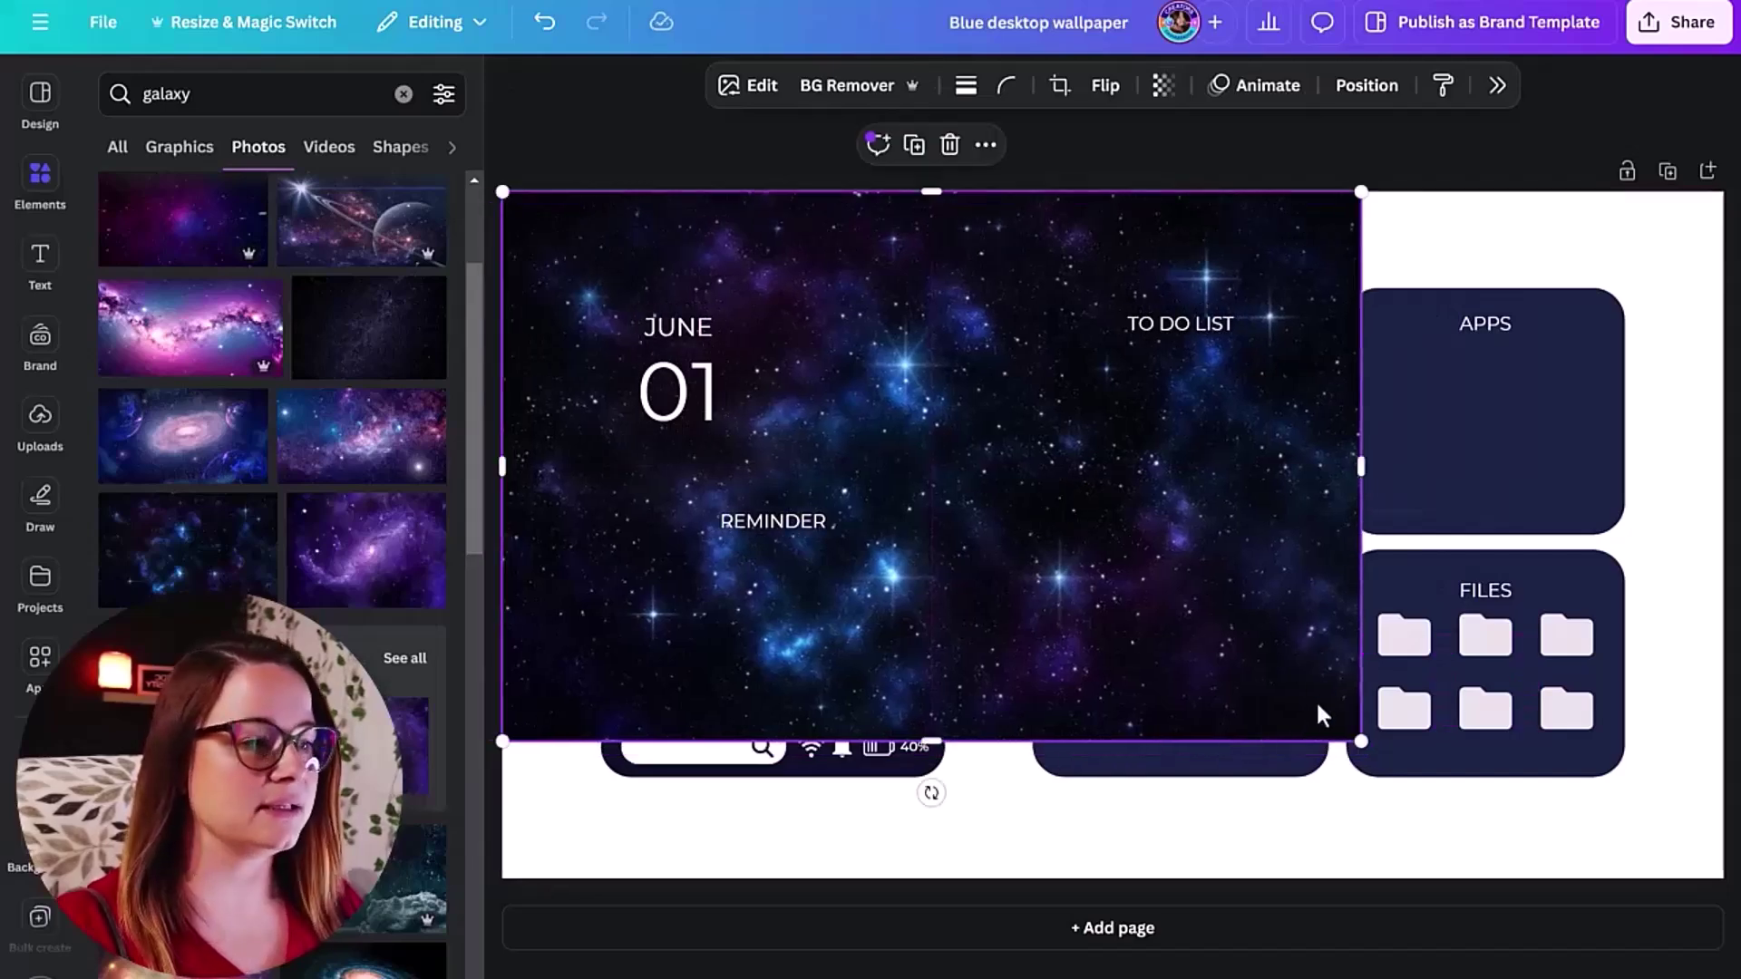
{"action": "left_click_drag", "start_coordinate": [1361, 741], "coordinate": [1738, 908]}
{"action": "right_click", "coordinate": [769, 232]}
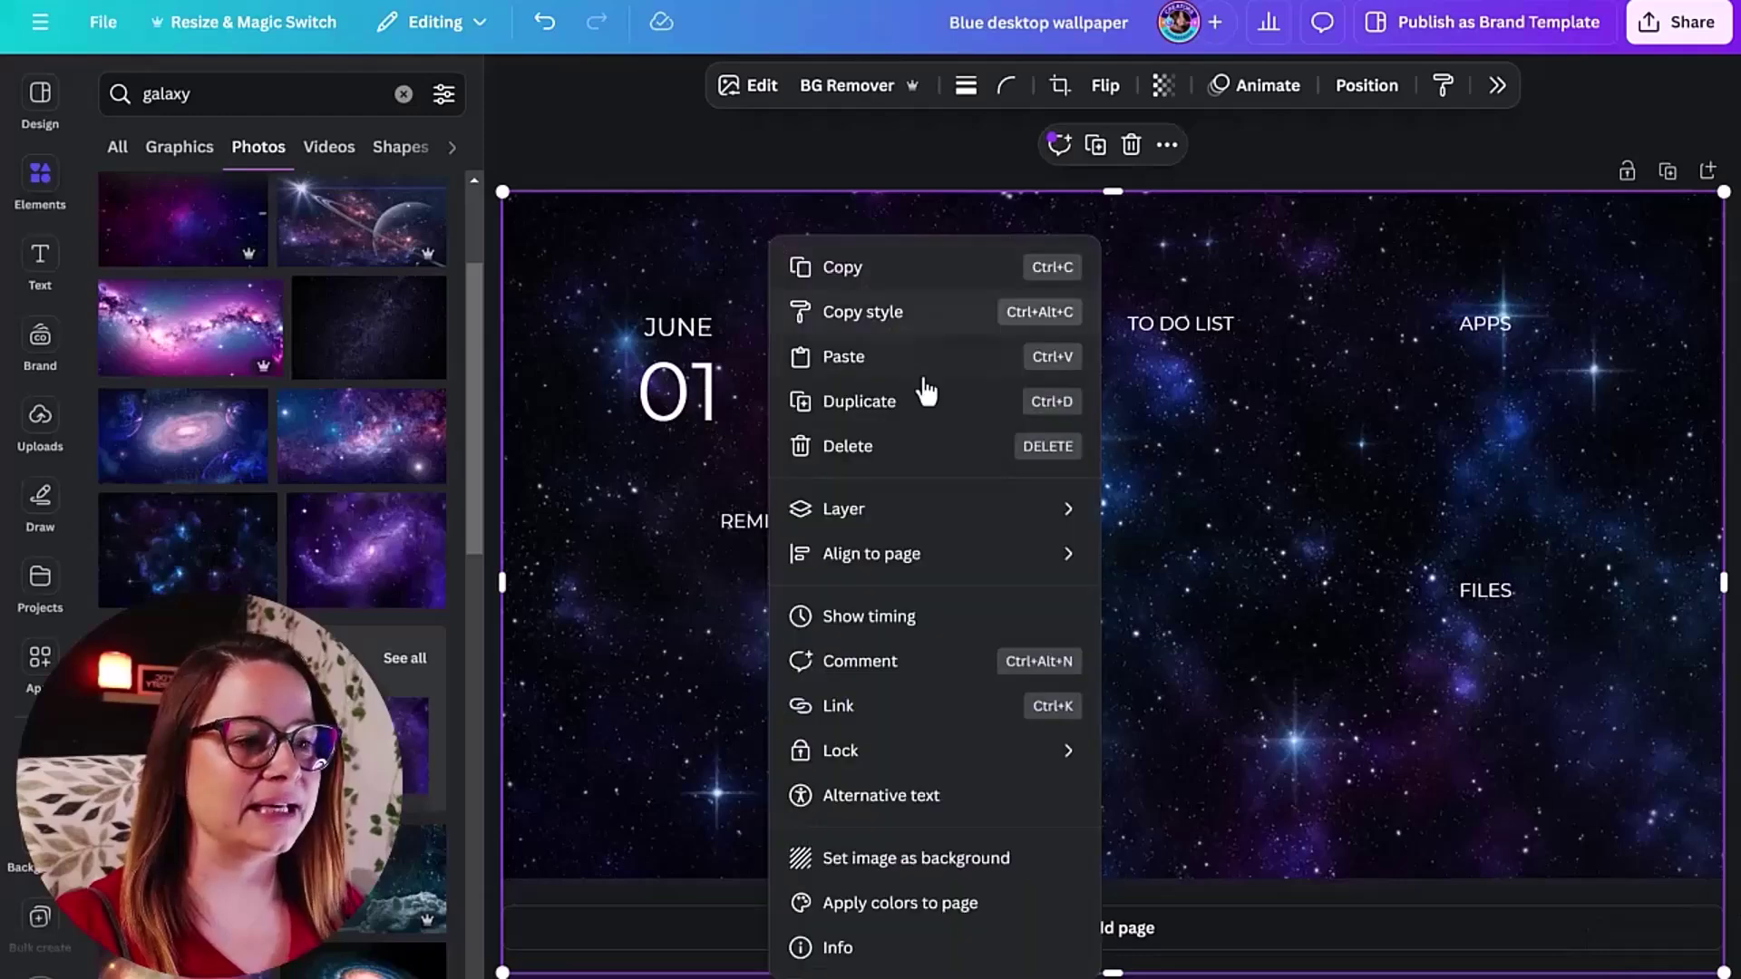
{"action": "mouse_move", "coordinate": [927, 522]}
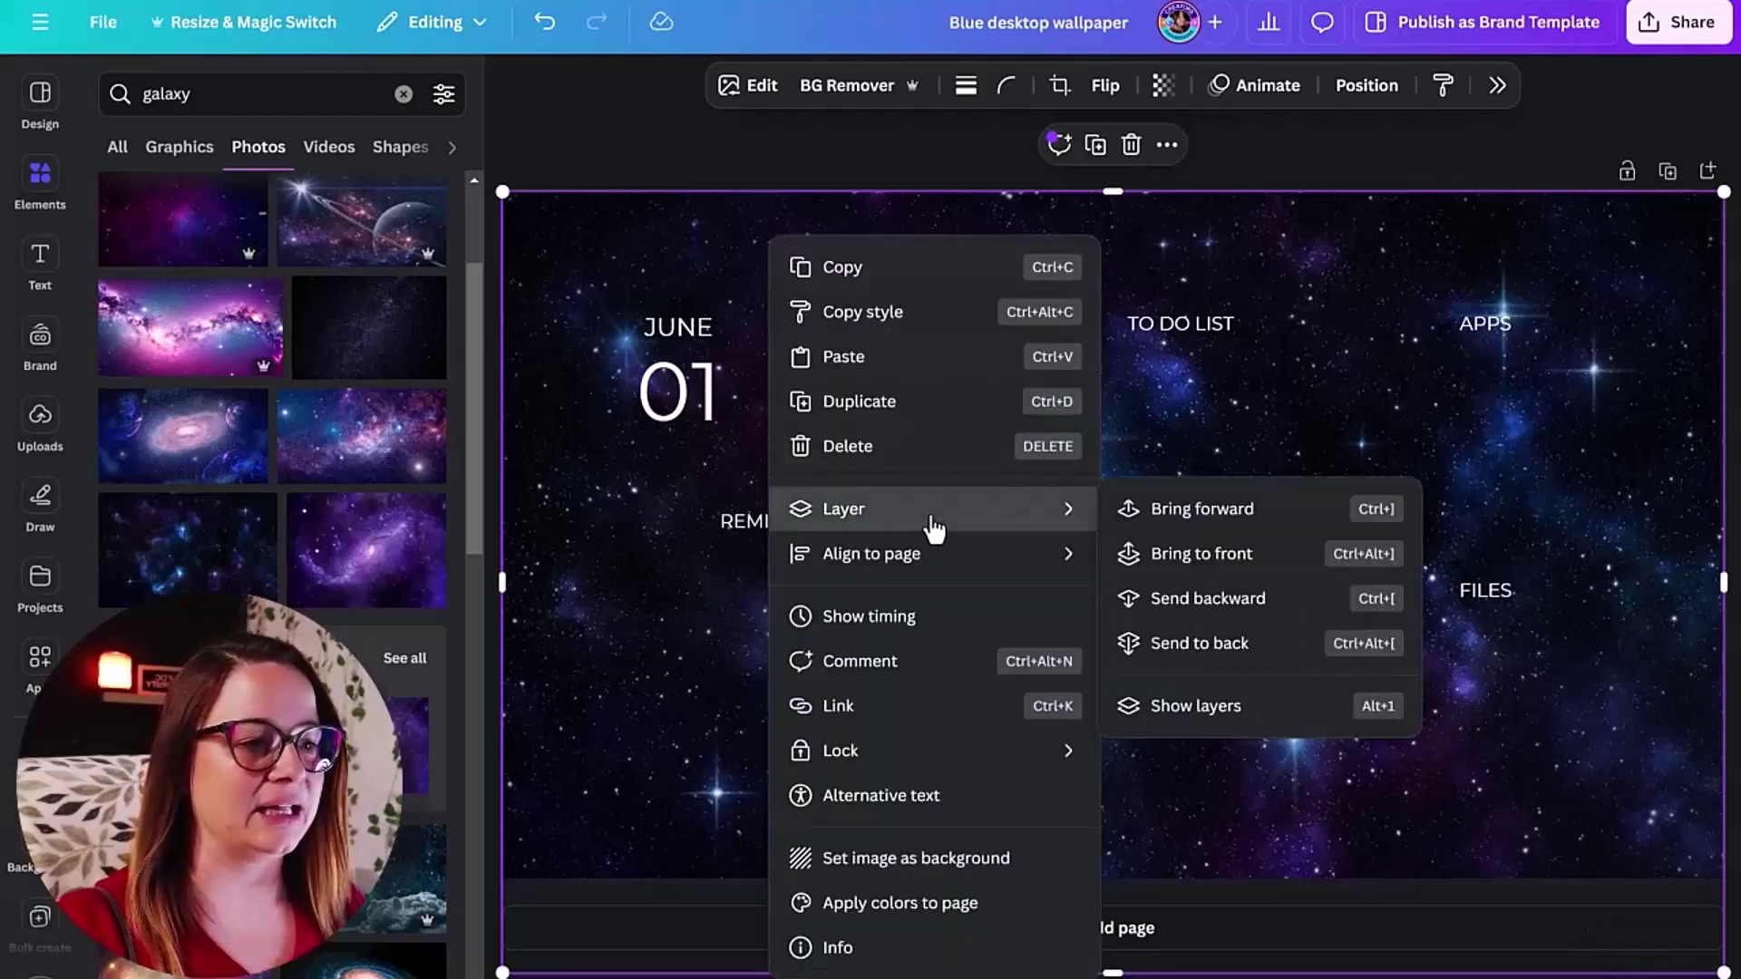
{"action": "left_click", "coordinate": [1185, 646]}
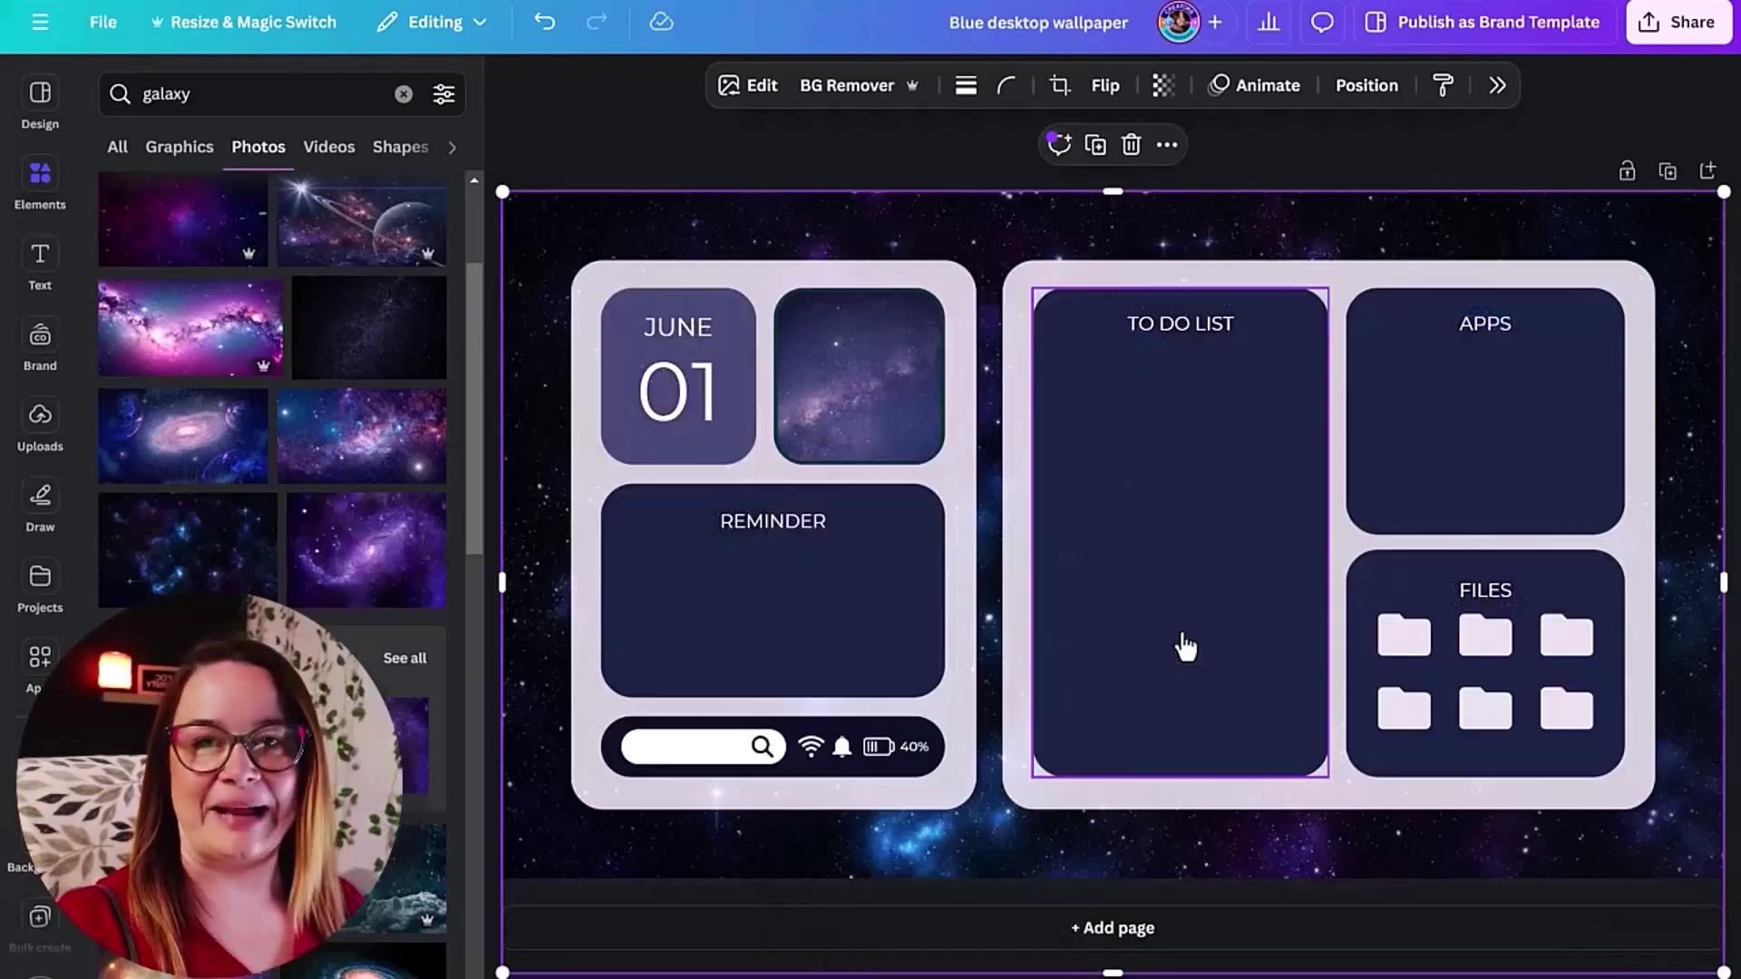
Add a teal nebula galaxy graphic and move it toward the upper left
{"action": "left_click", "coordinate": [991, 208]}
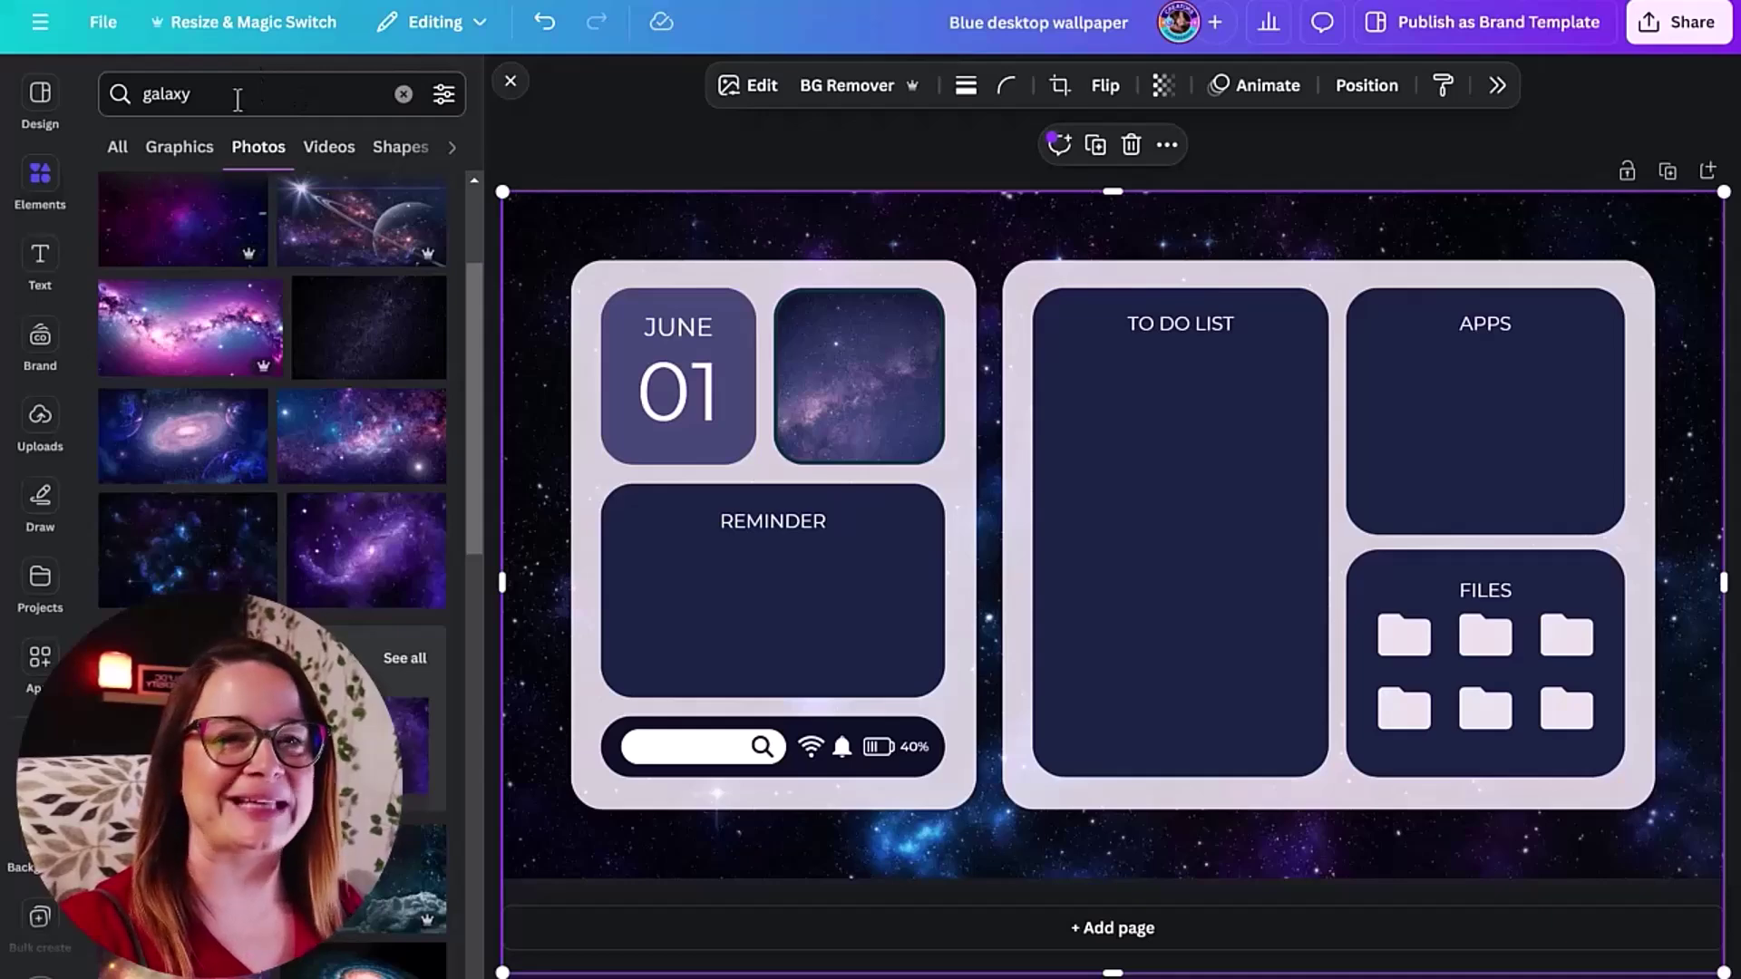
{"action": "left_click", "coordinate": [180, 150]}
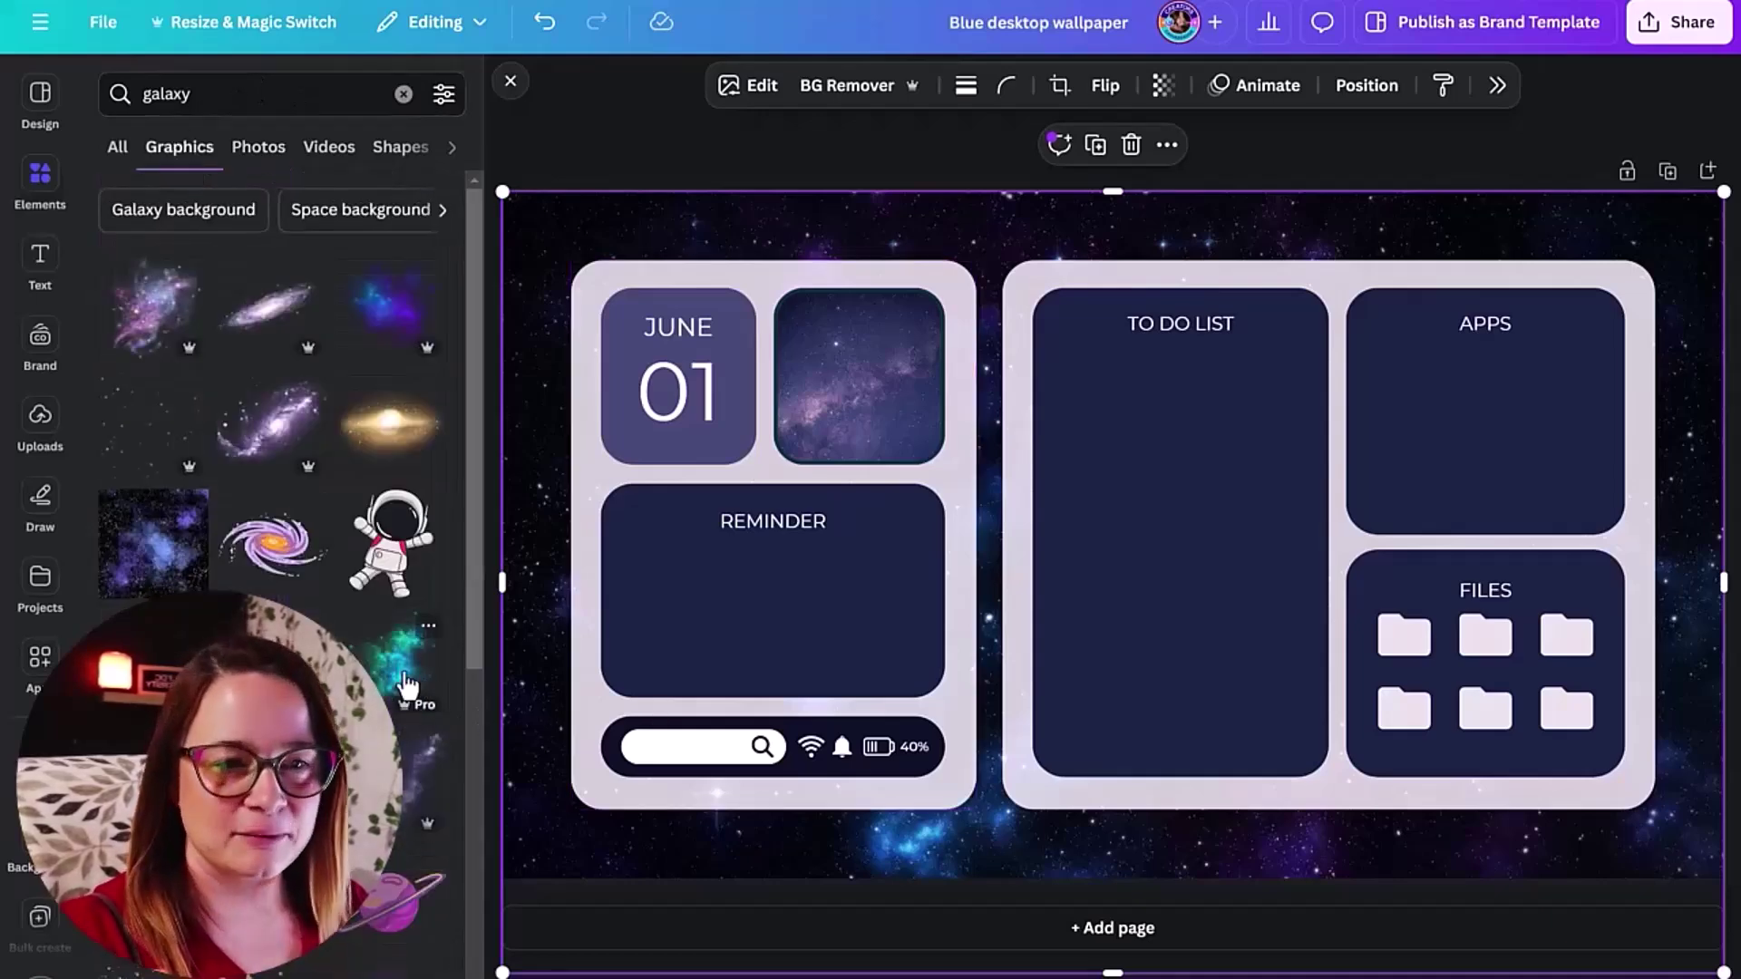
{"action": "left_click", "coordinate": [405, 685]}
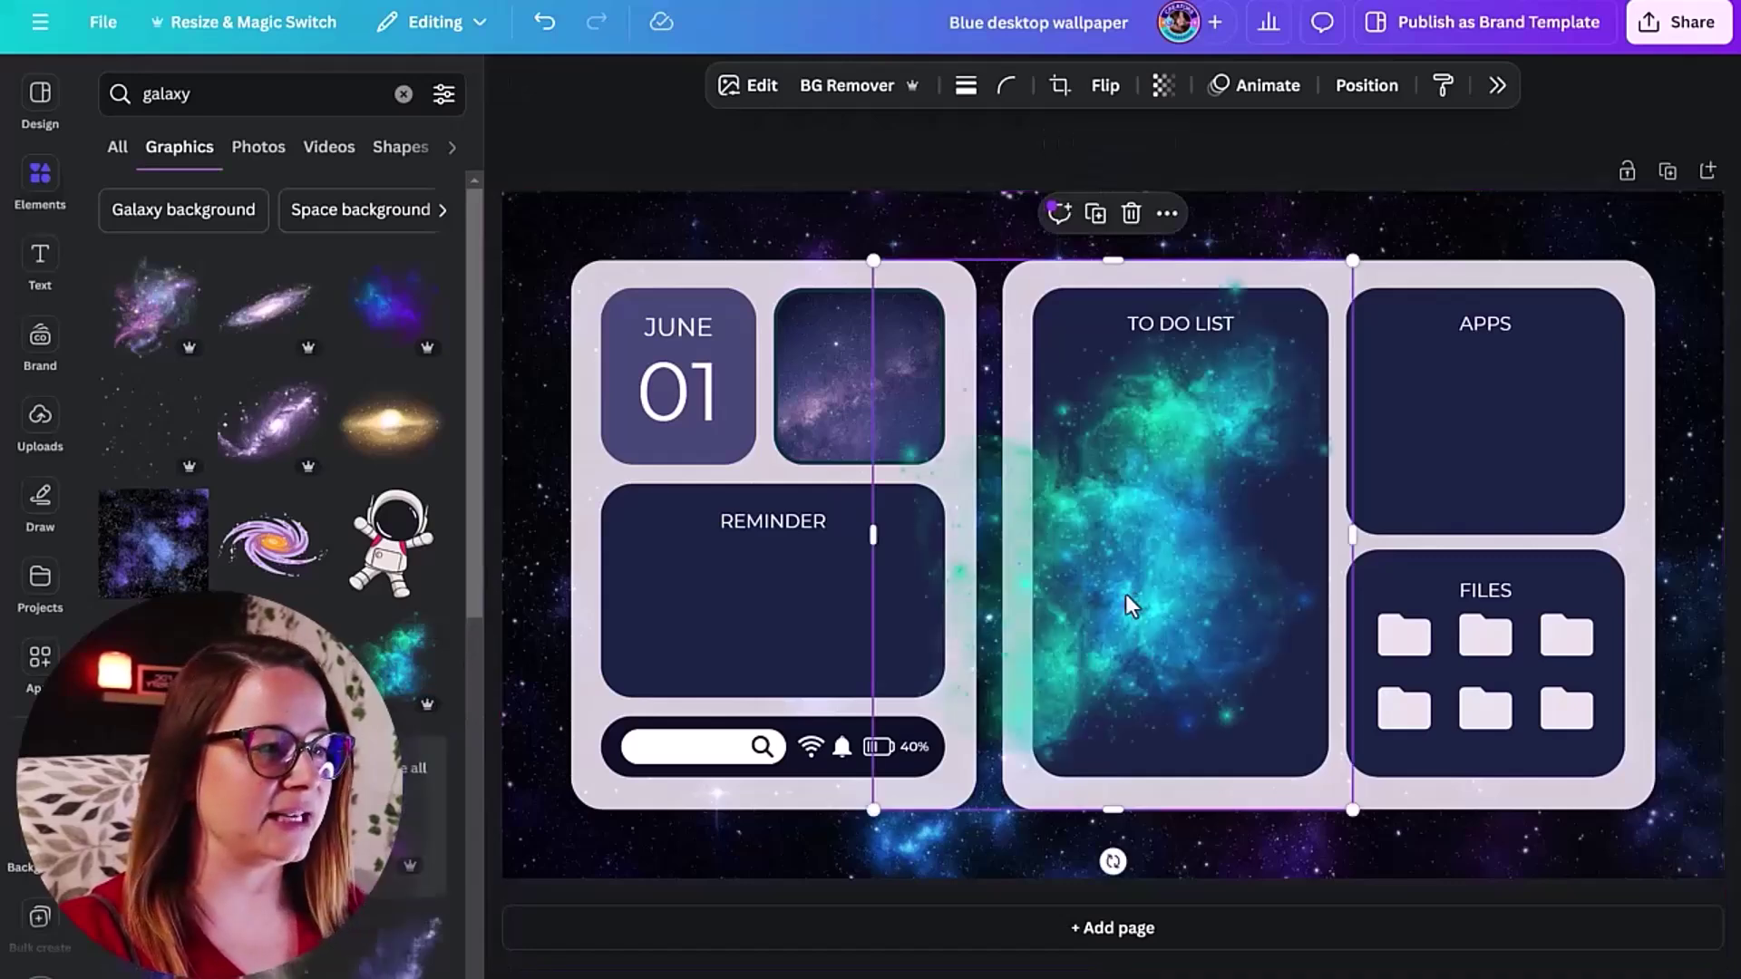
{"action": "left_click_drag", "start_coordinate": [1120, 594], "coordinate": [659, 306]}
Layer the teal nebula behind the frames, then enlarge and position it along the left edge
{"action": "right_click", "coordinate": [666, 218]}
{"action": "key", "text": "Escape"}
{"action": "left_click", "coordinate": [1373, 86]}
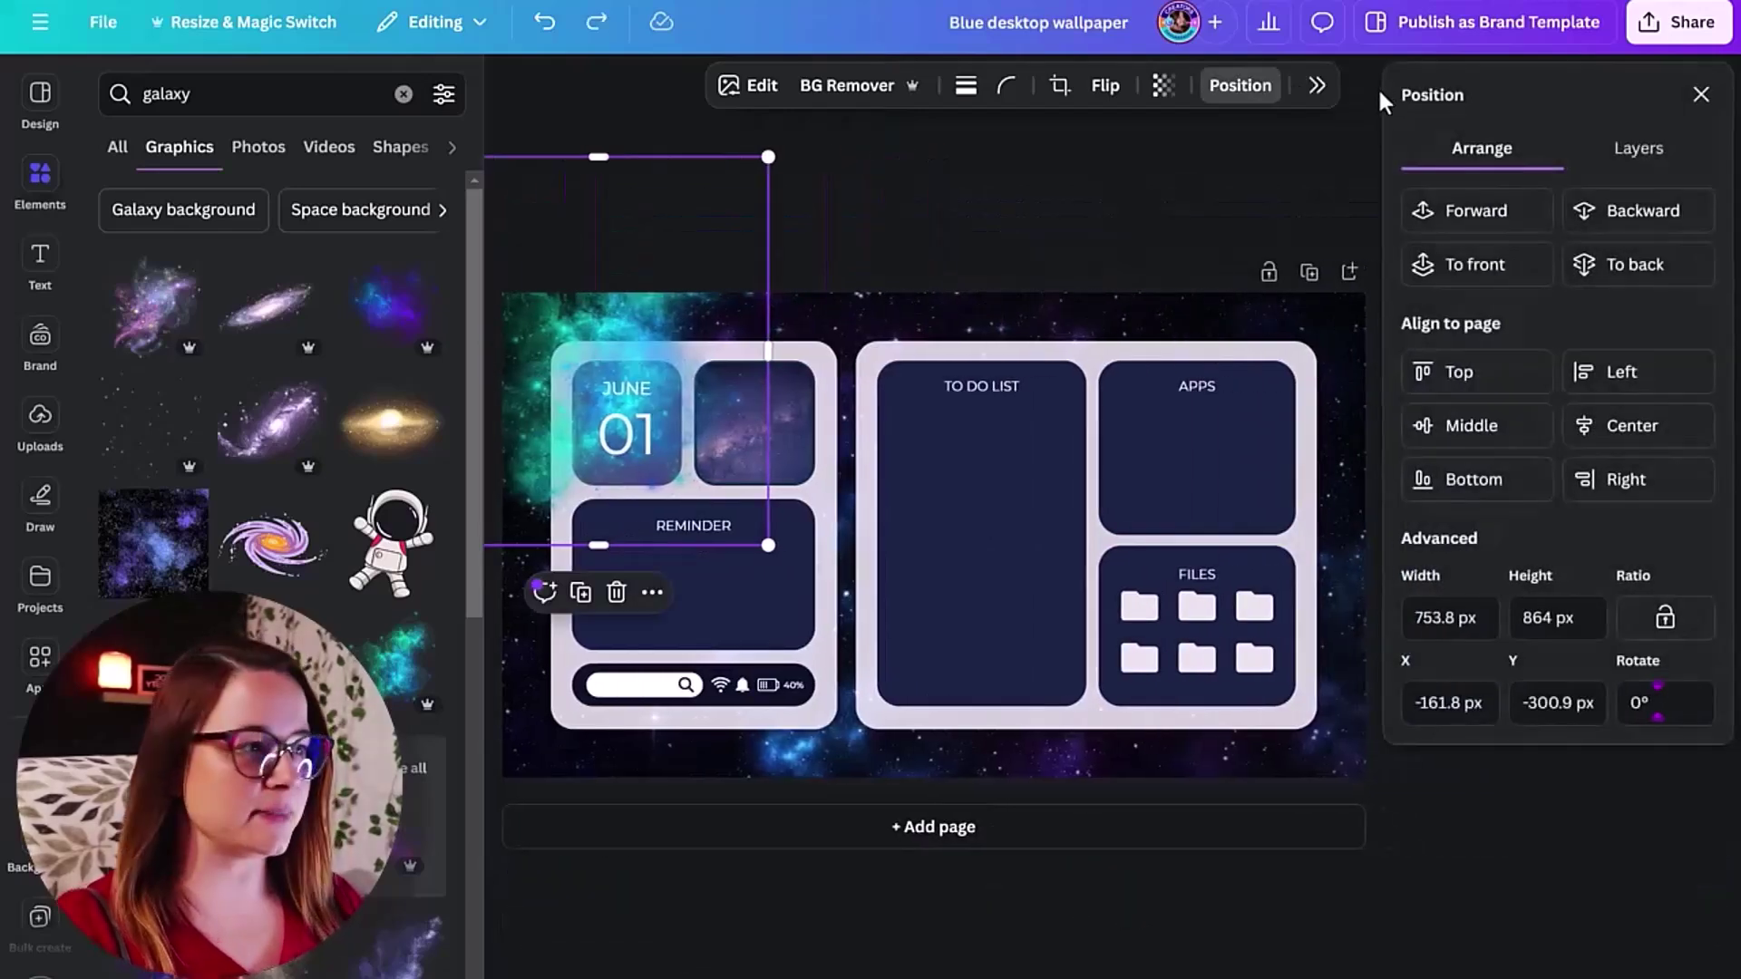
{"action": "left_click", "coordinate": [1639, 148]}
{"action": "left_click_drag", "start_coordinate": [1593, 689], "coordinate": [1612, 827]}
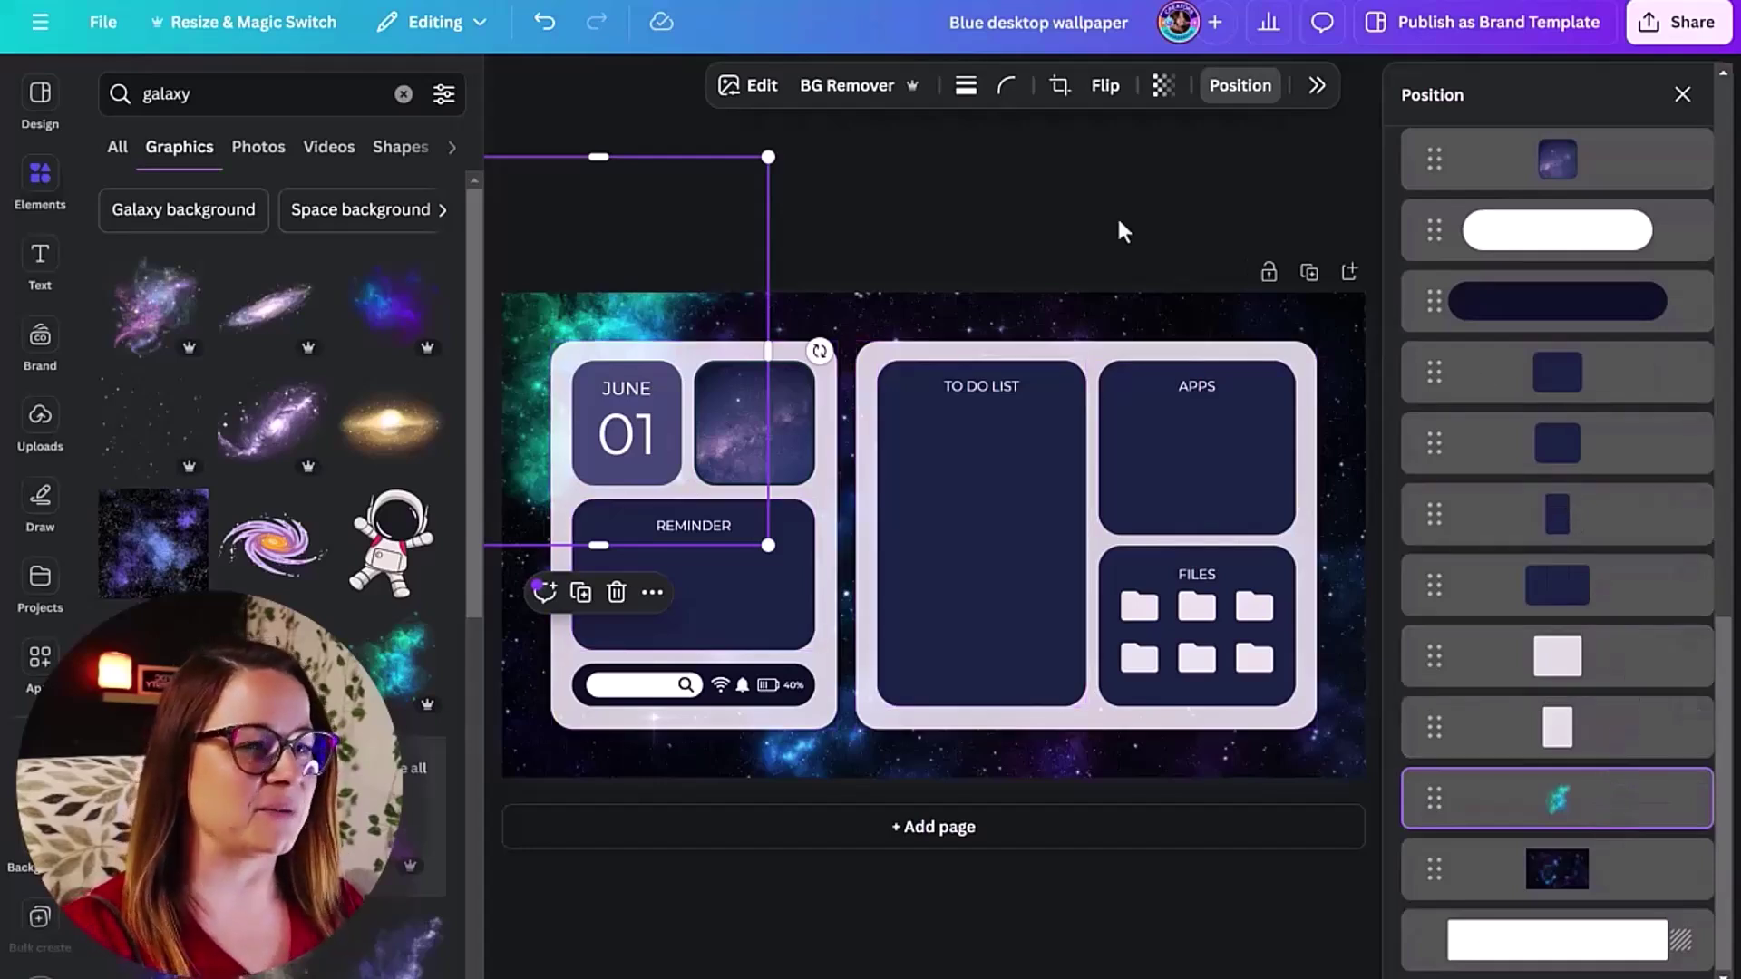
{"action": "mouse_move", "coordinate": [659, 223]}
{"action": "left_mouse_down"}
{"action": "mouse_move", "coordinate": [704, 245]}
{"action": "mouse_move", "coordinate": [629, 237]}
{"action": "mouse_move", "coordinate": [642, 229]}
{"action": "left_mouse_up"}
{"action": "left_click_drag", "start_coordinate": [760, 568], "coordinate": [844, 664]}
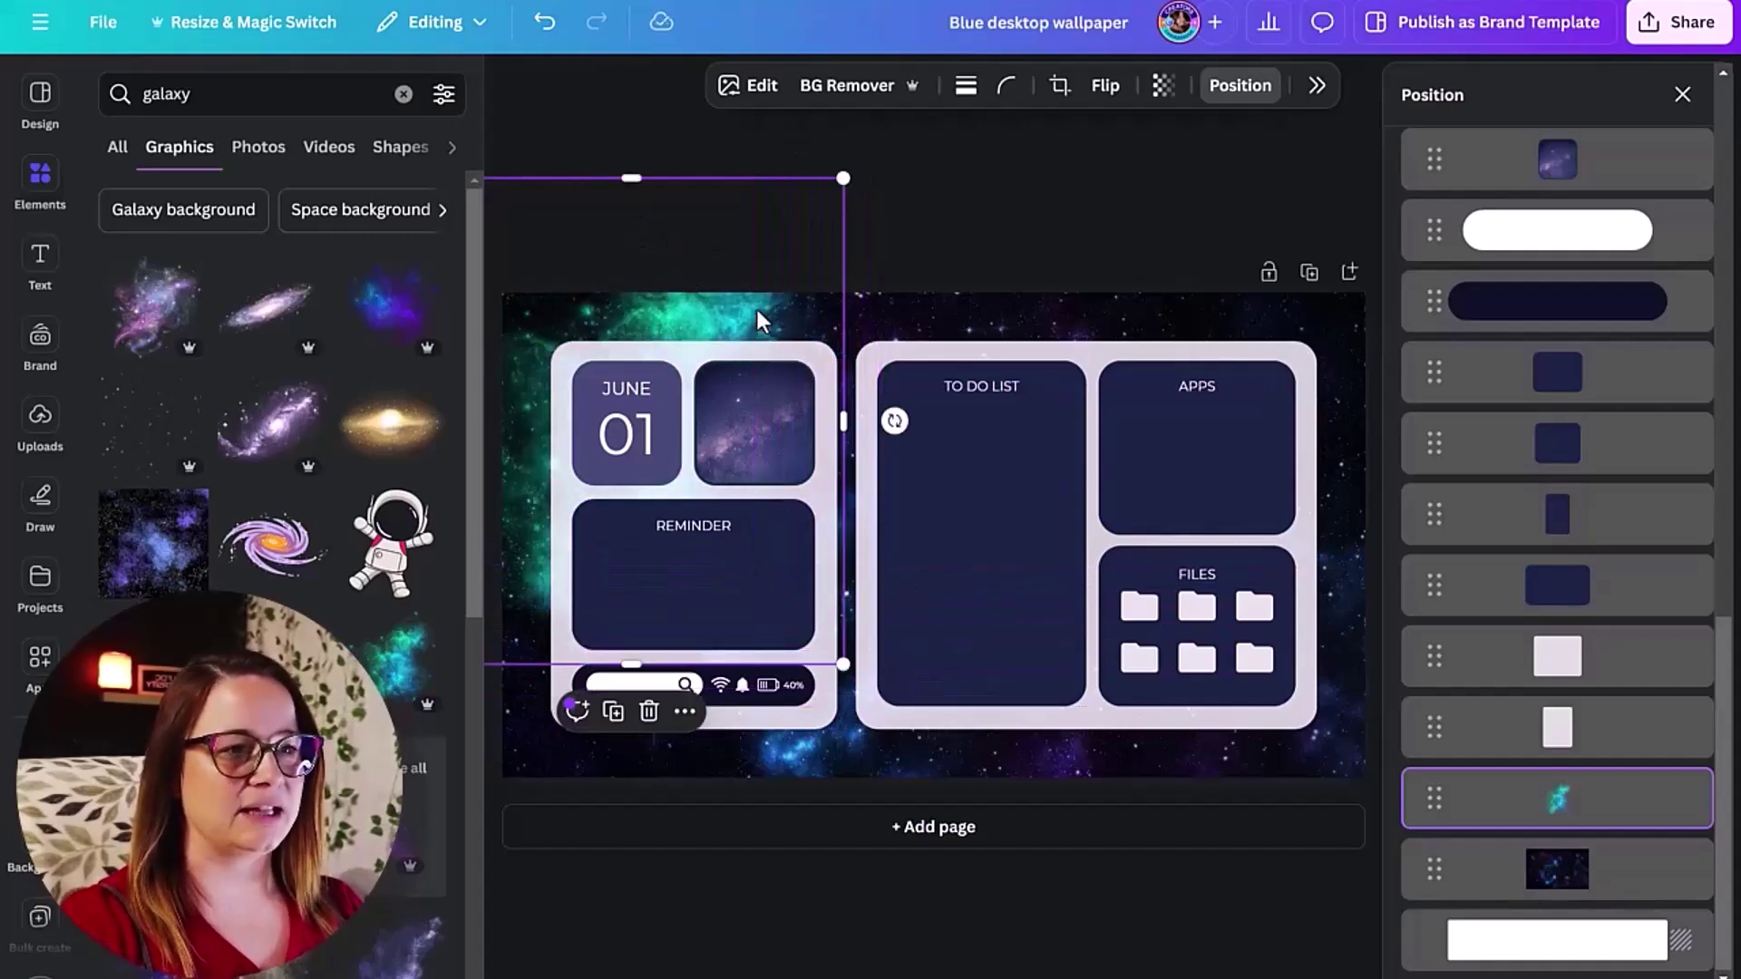
{"action": "left_click_drag", "start_coordinate": [753, 302], "coordinate": [720, 298]}
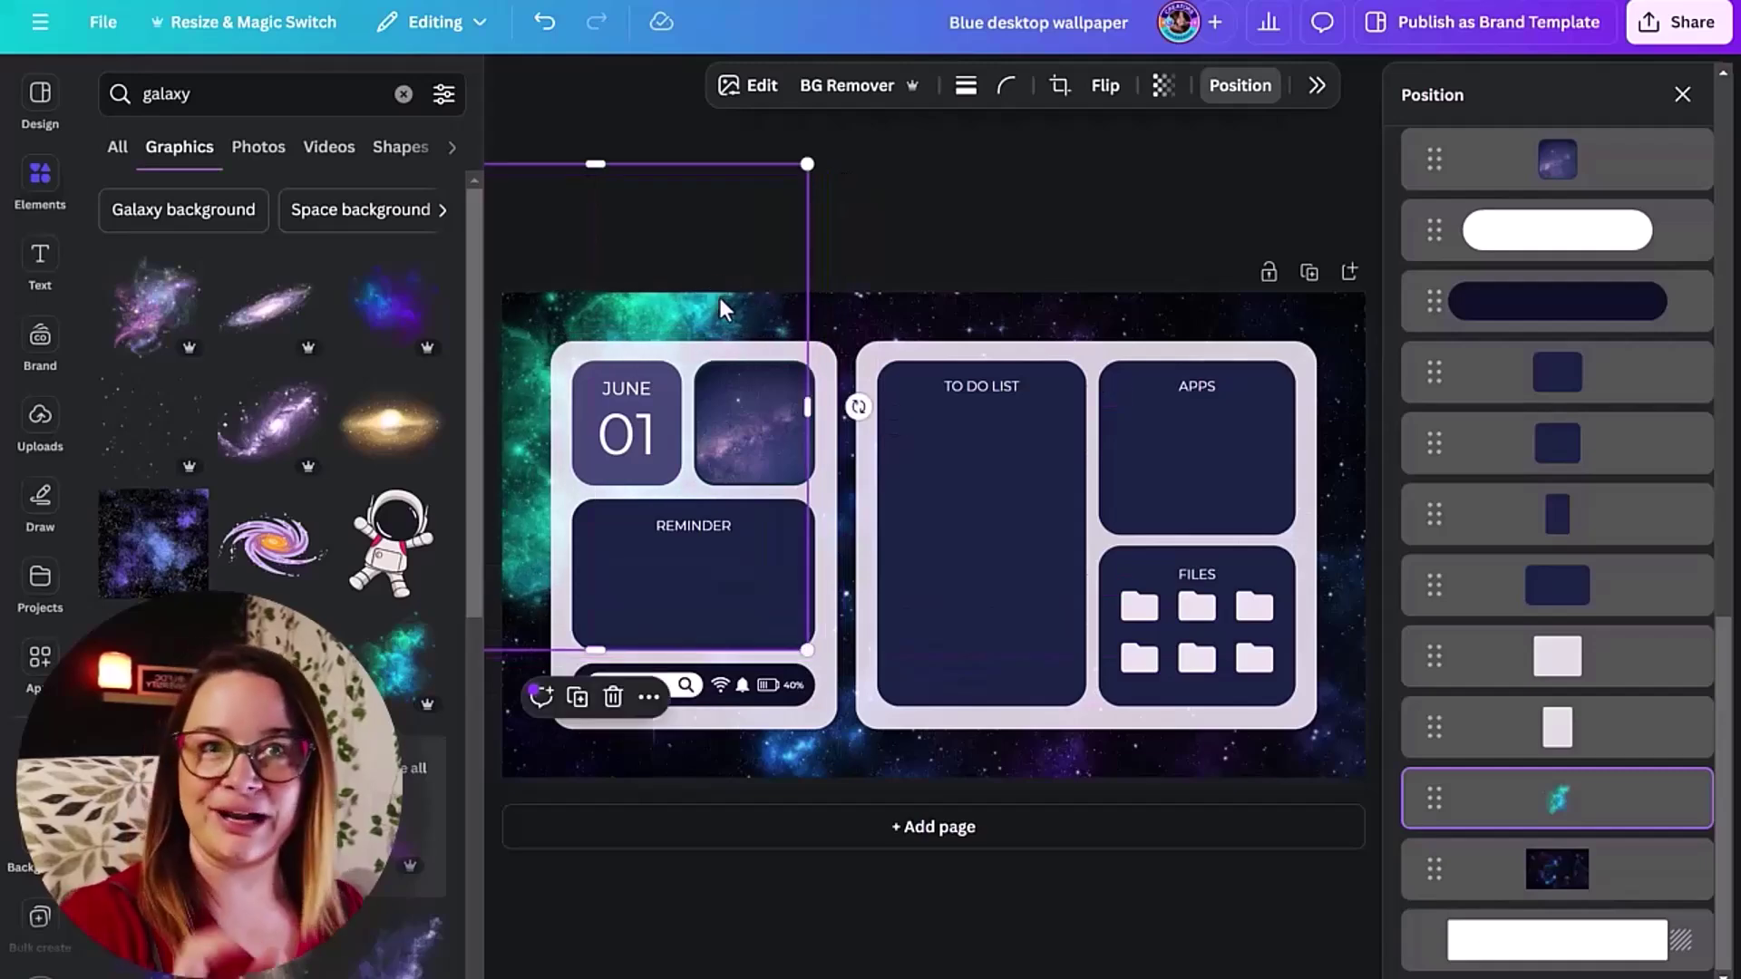
{"action": "key", "text": "Escape"}
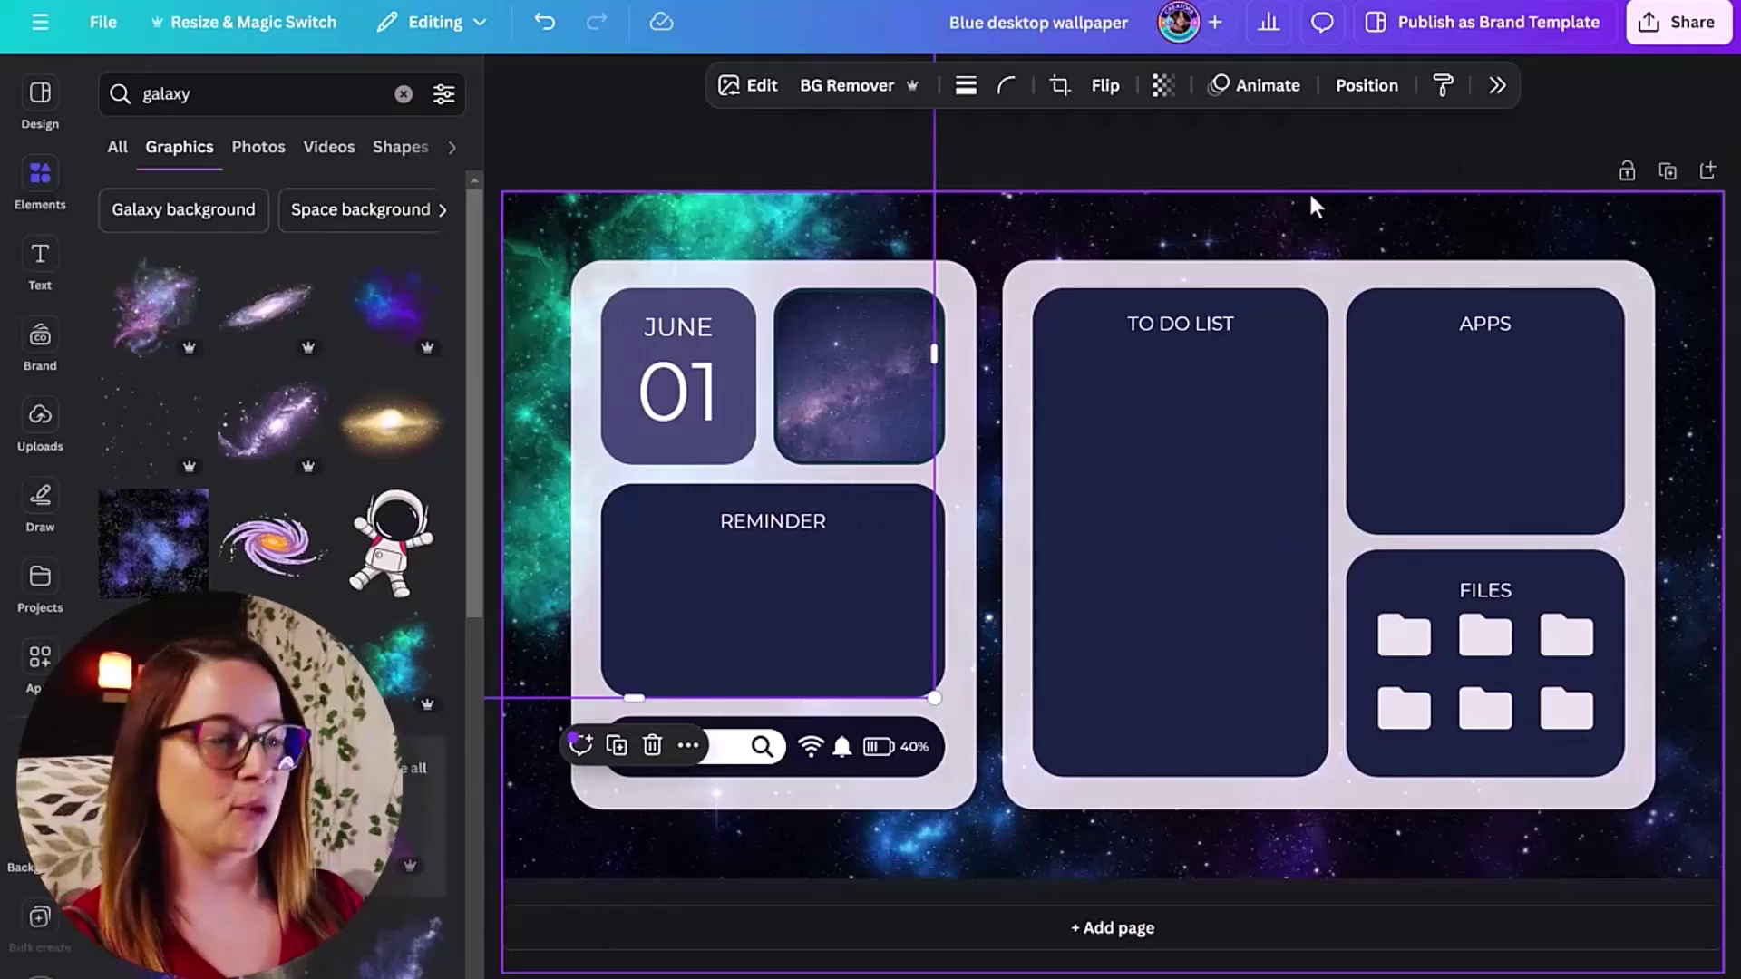
Add a purple nebula graphic at top-right, widen it leftward and layer it behind the frames
{"action": "left_click", "coordinate": [435, 330]}
{"action": "left_click_drag", "start_coordinate": [1331, 197], "coordinate": [1253, 202]}
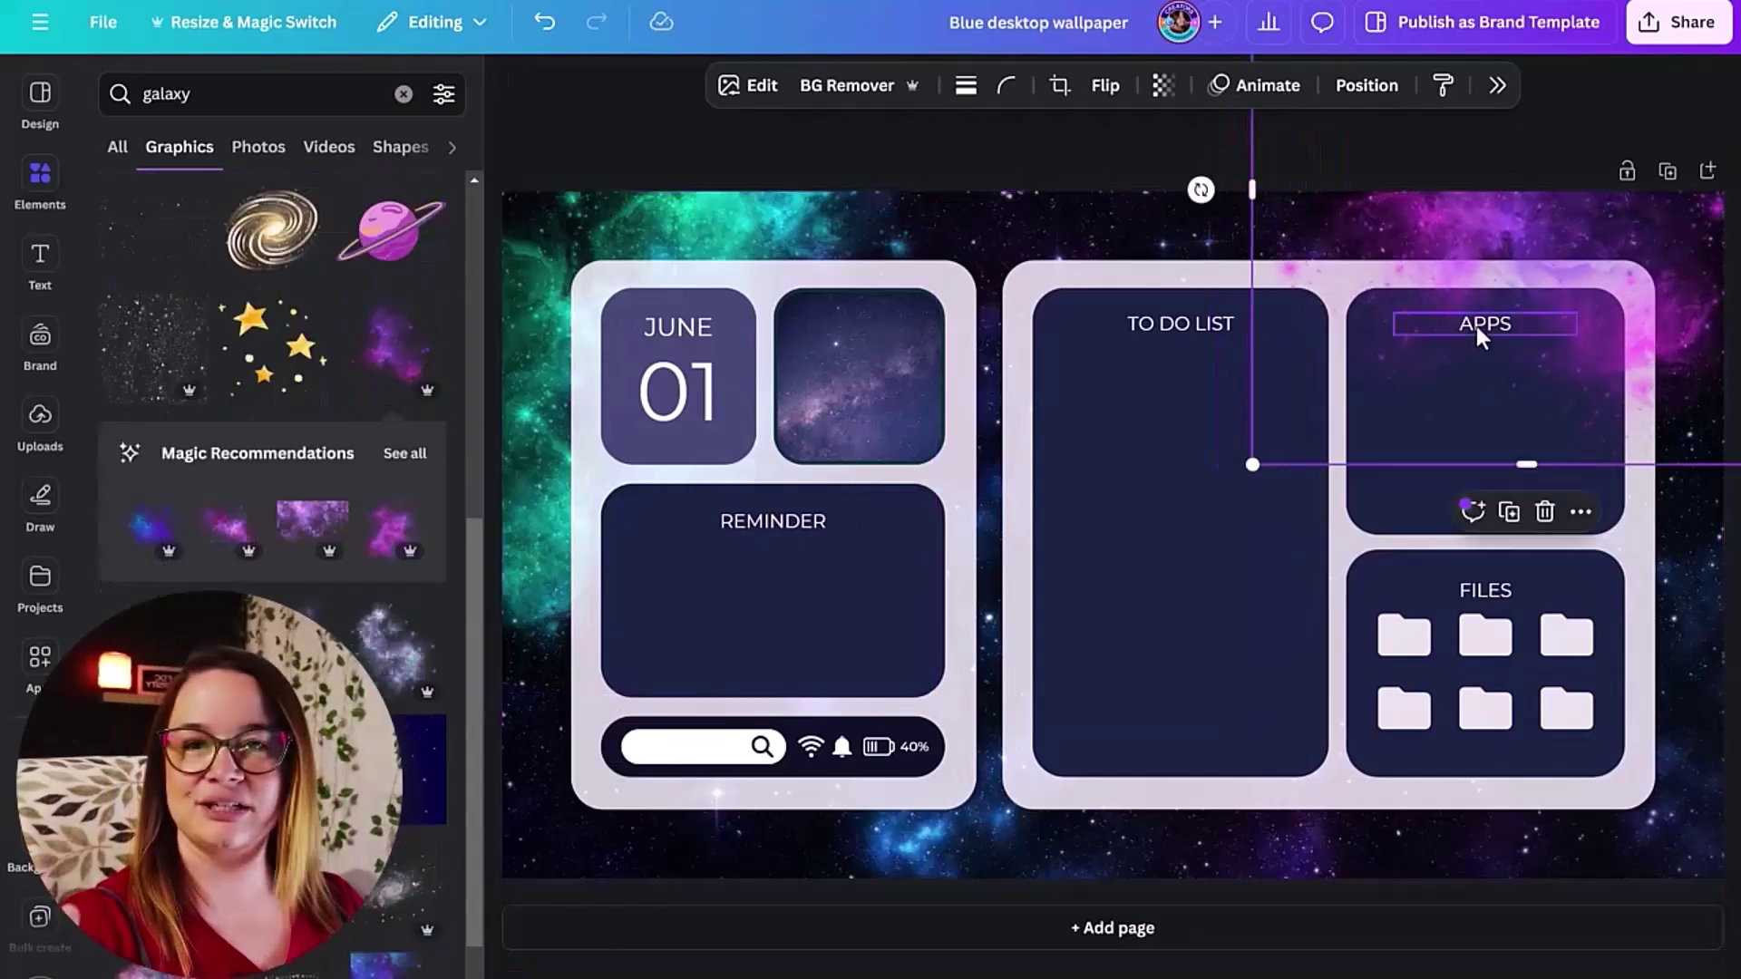
{"action": "left_click", "coordinate": [1378, 91]}
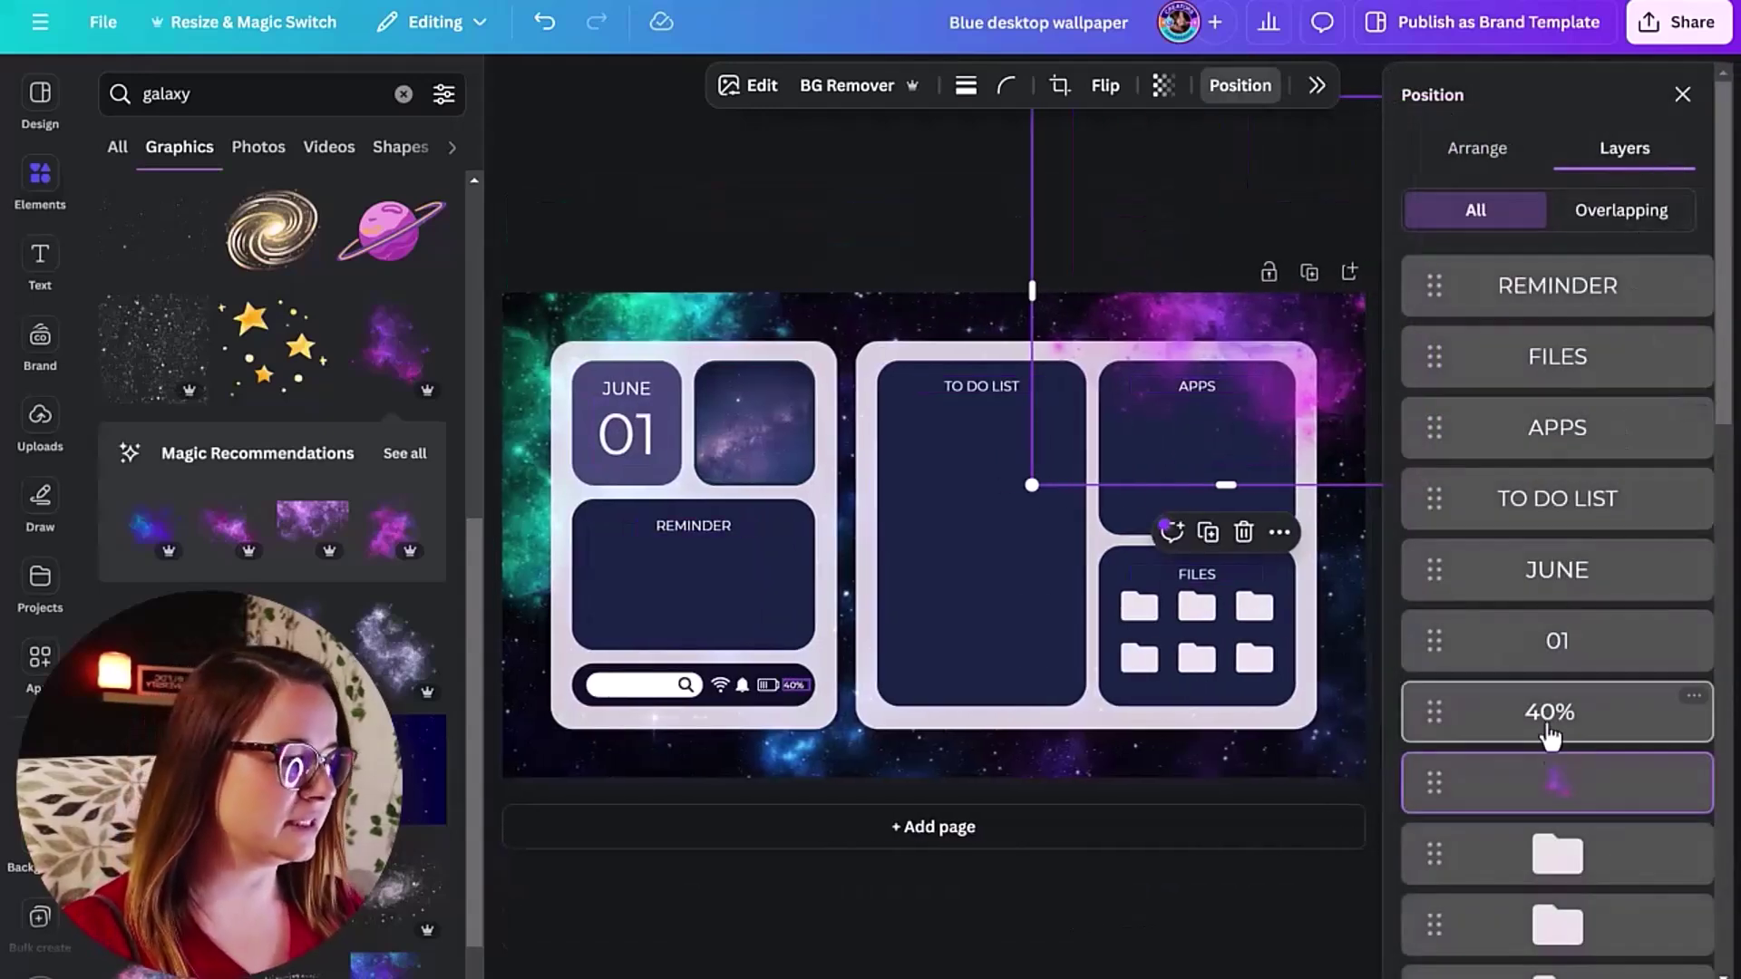
{"action": "scroll", "coordinate": [1639, 744], "scroll_direction": "down", "scroll_amount": 5}
{"action": "left_click_drag", "start_coordinate": [1615, 359], "coordinate": [1622, 782]}
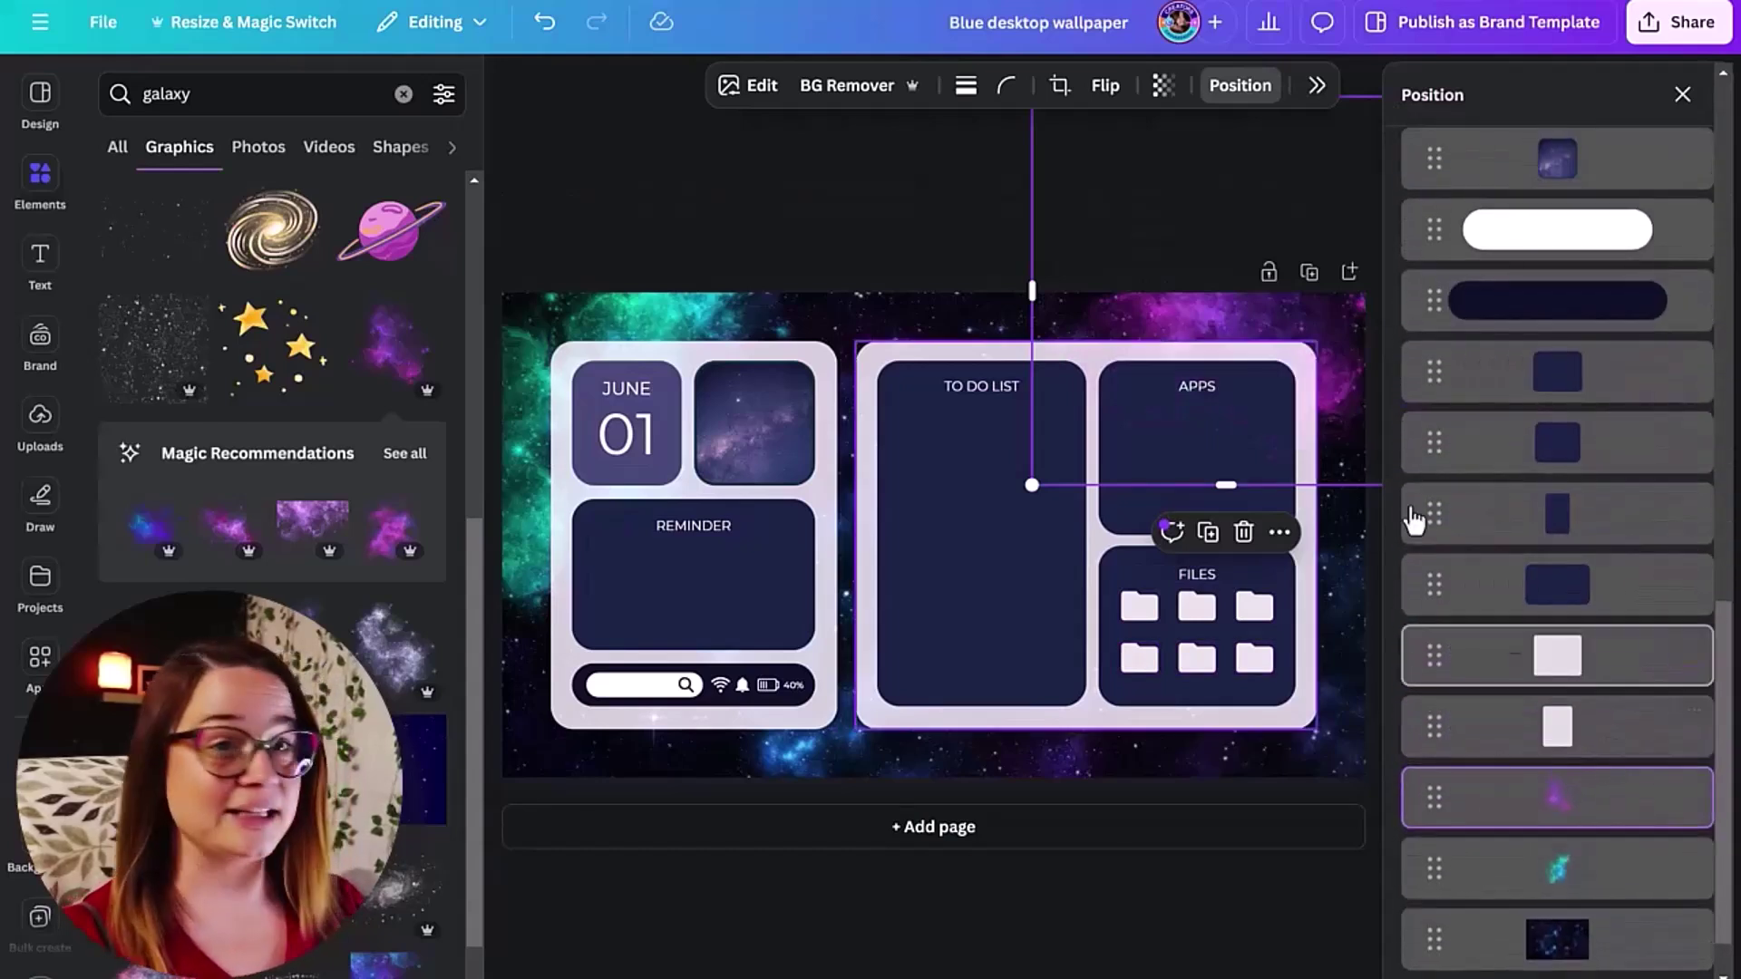
{"action": "left_click", "coordinate": [1242, 86]}
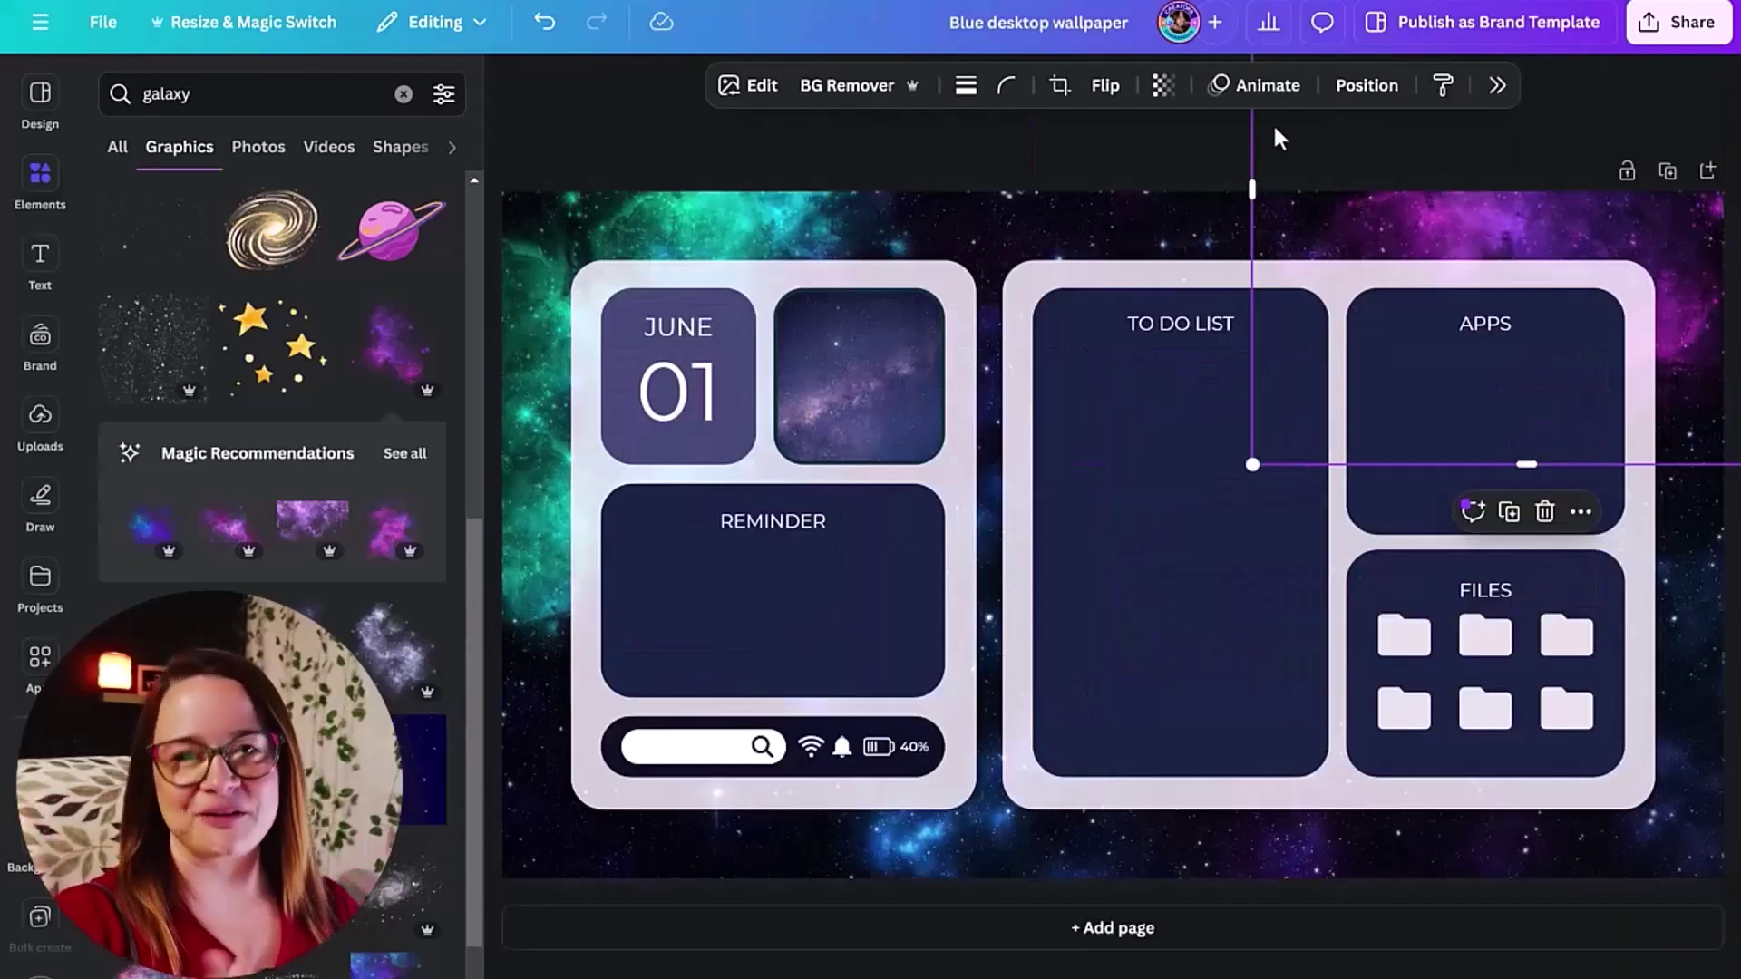
Deselect everything, then select the first folder icon in the FILES box
{"action": "left_click", "coordinate": [1160, 124]}
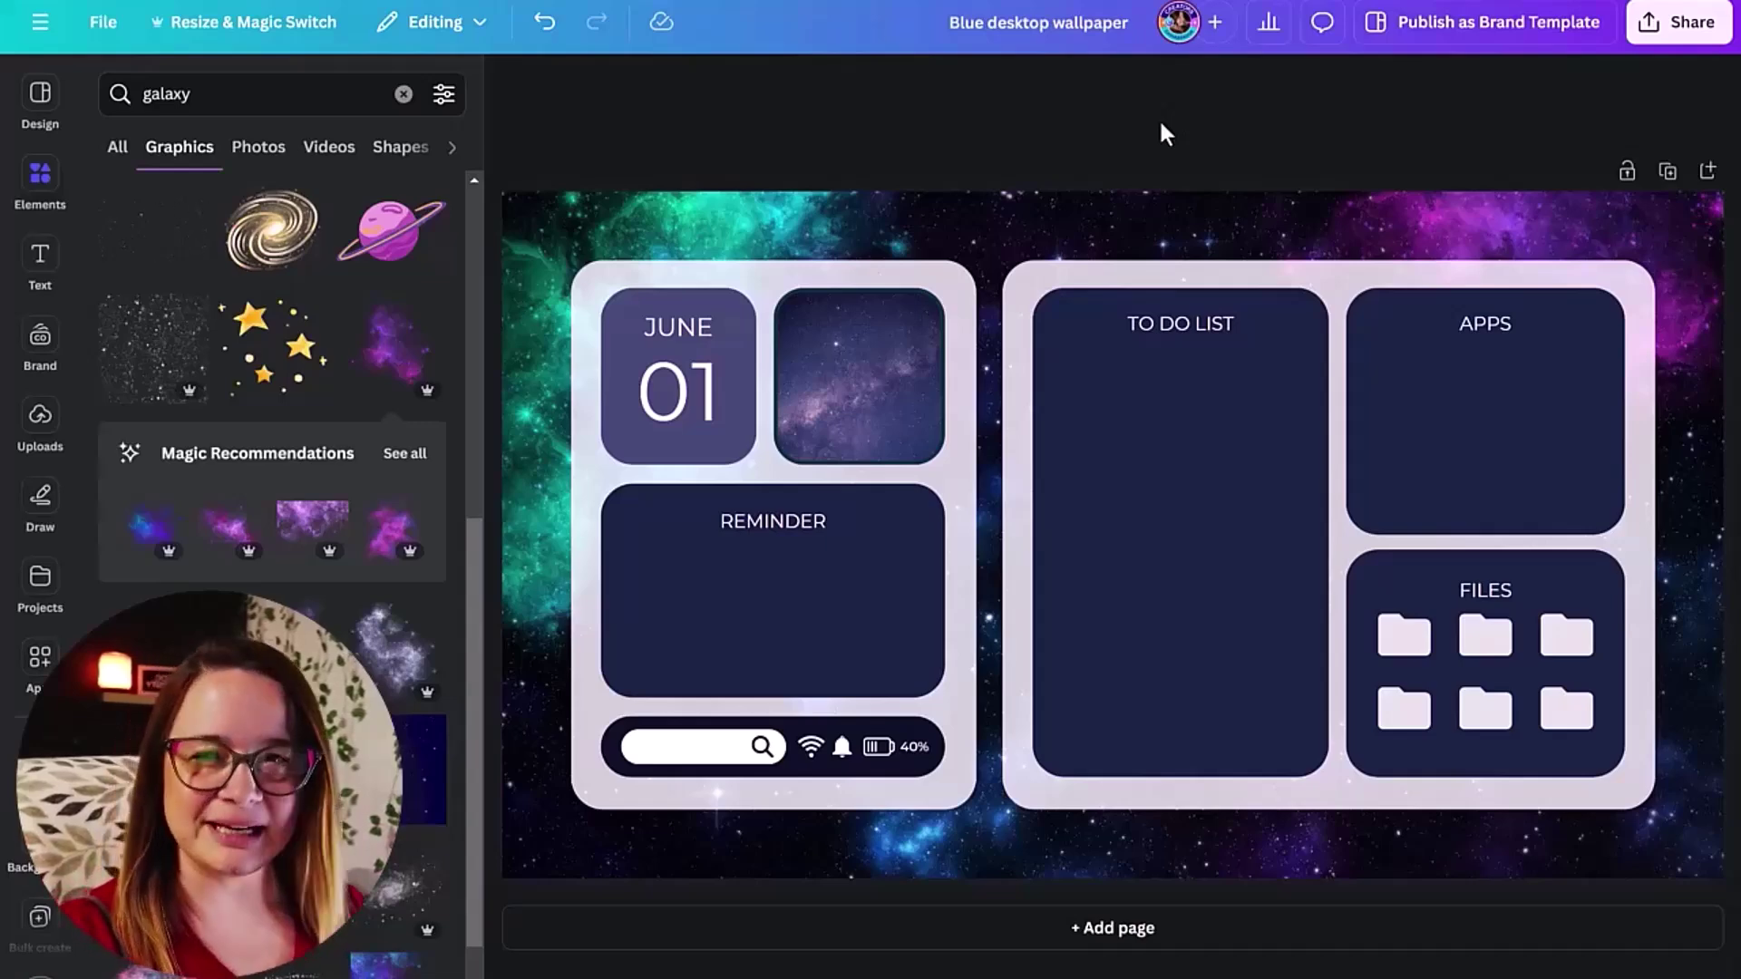
{"action": "left_click", "coordinate": [1422, 644]}
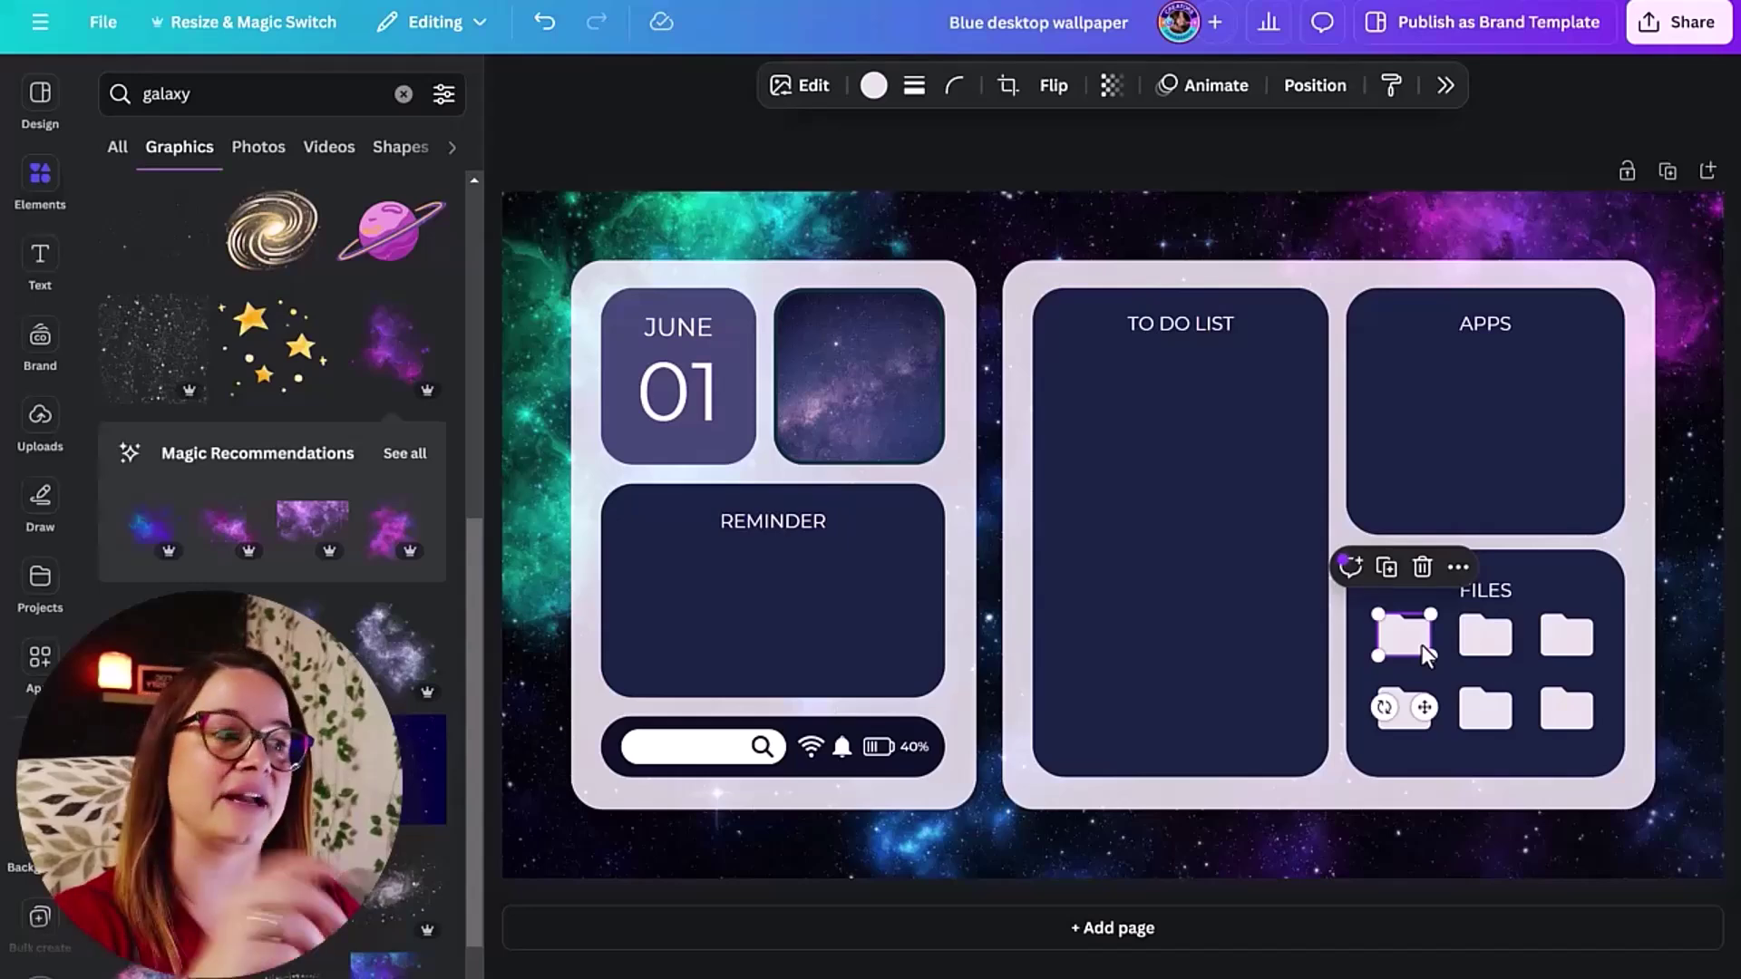
Delete the FILES box folders, the search bar, and the wifi and bell icons
{"action": "left_click_drag", "start_coordinate": [1422, 644], "coordinate": [1486, 638]}
{"action": "key", "text": "Delete"}
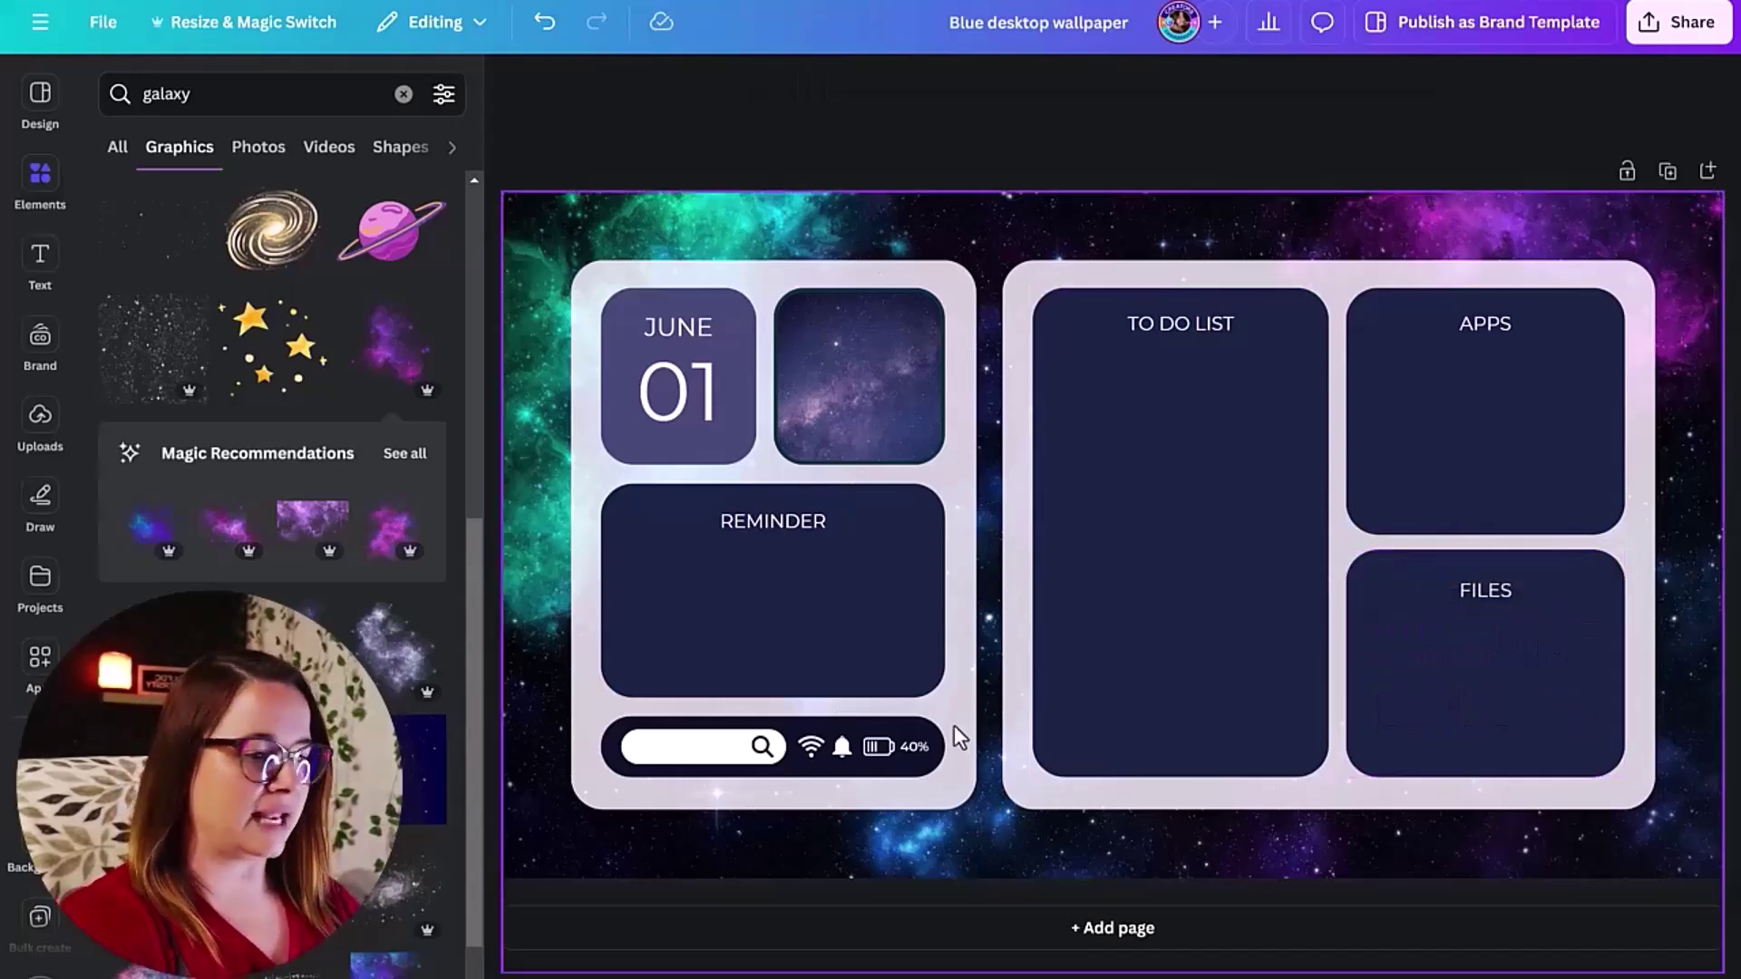
{"action": "left_click", "coordinate": [714, 747]}
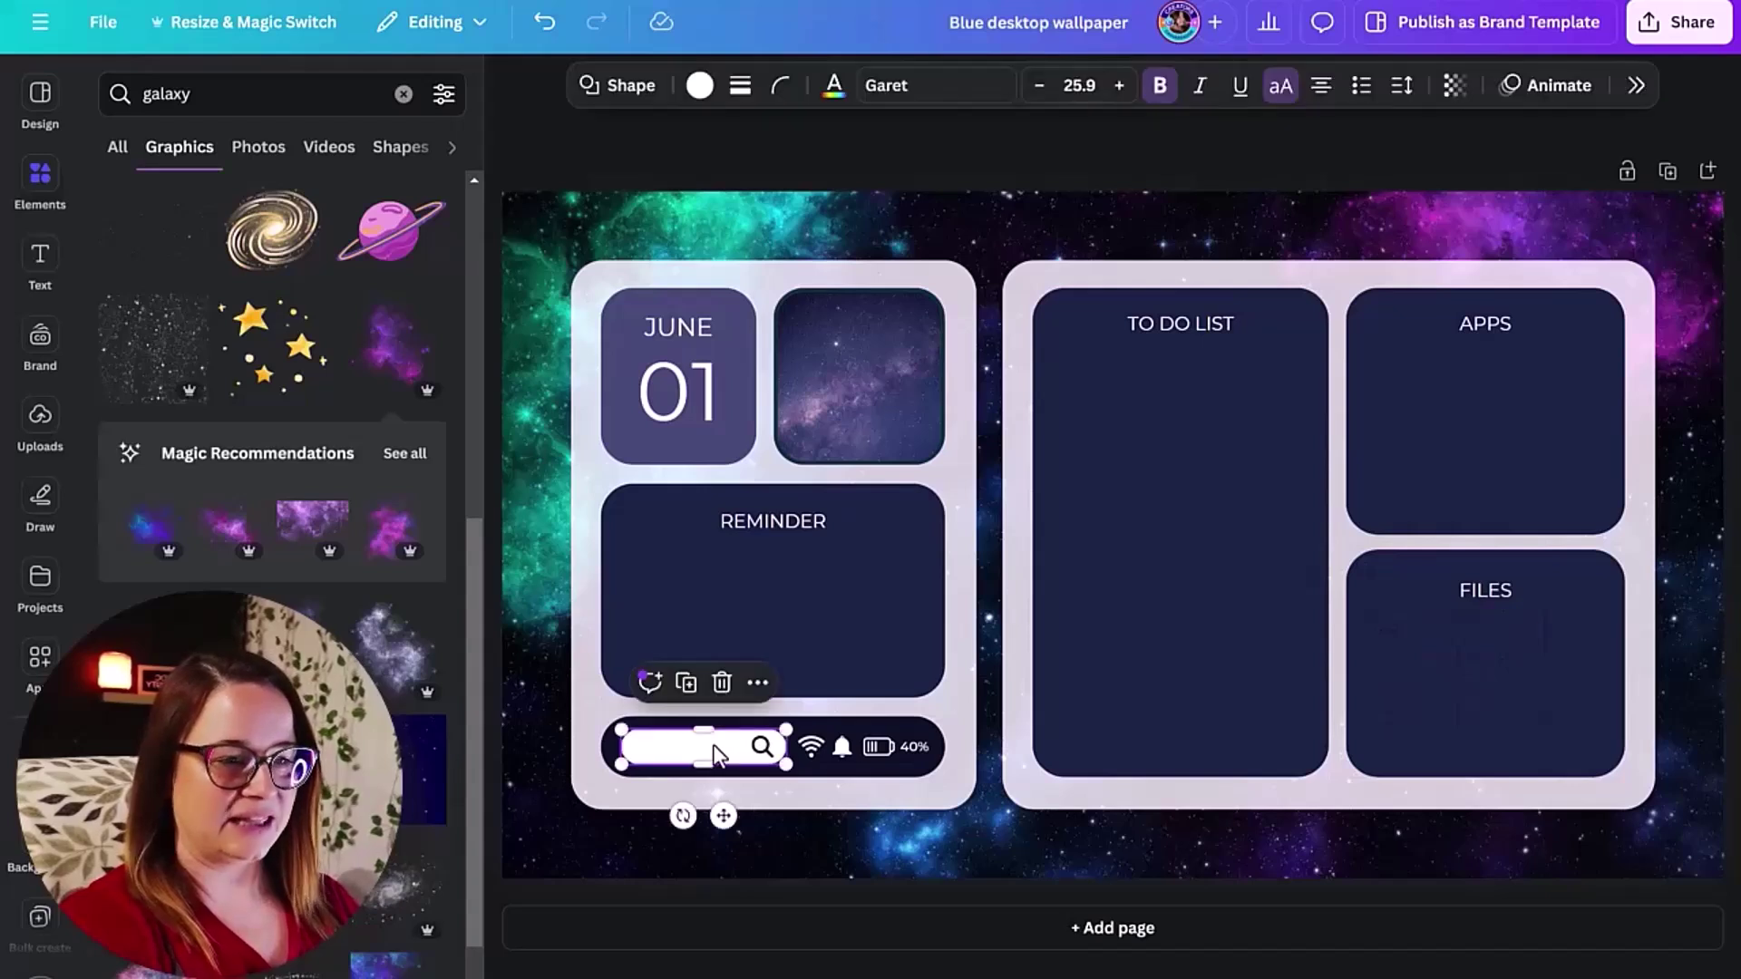
{"action": "key", "text": "Delete"}
{"action": "left_click", "coordinate": [810, 749]}
{"action": "key", "text": "Delete"}
{"action": "left_click", "coordinate": [878, 747]}
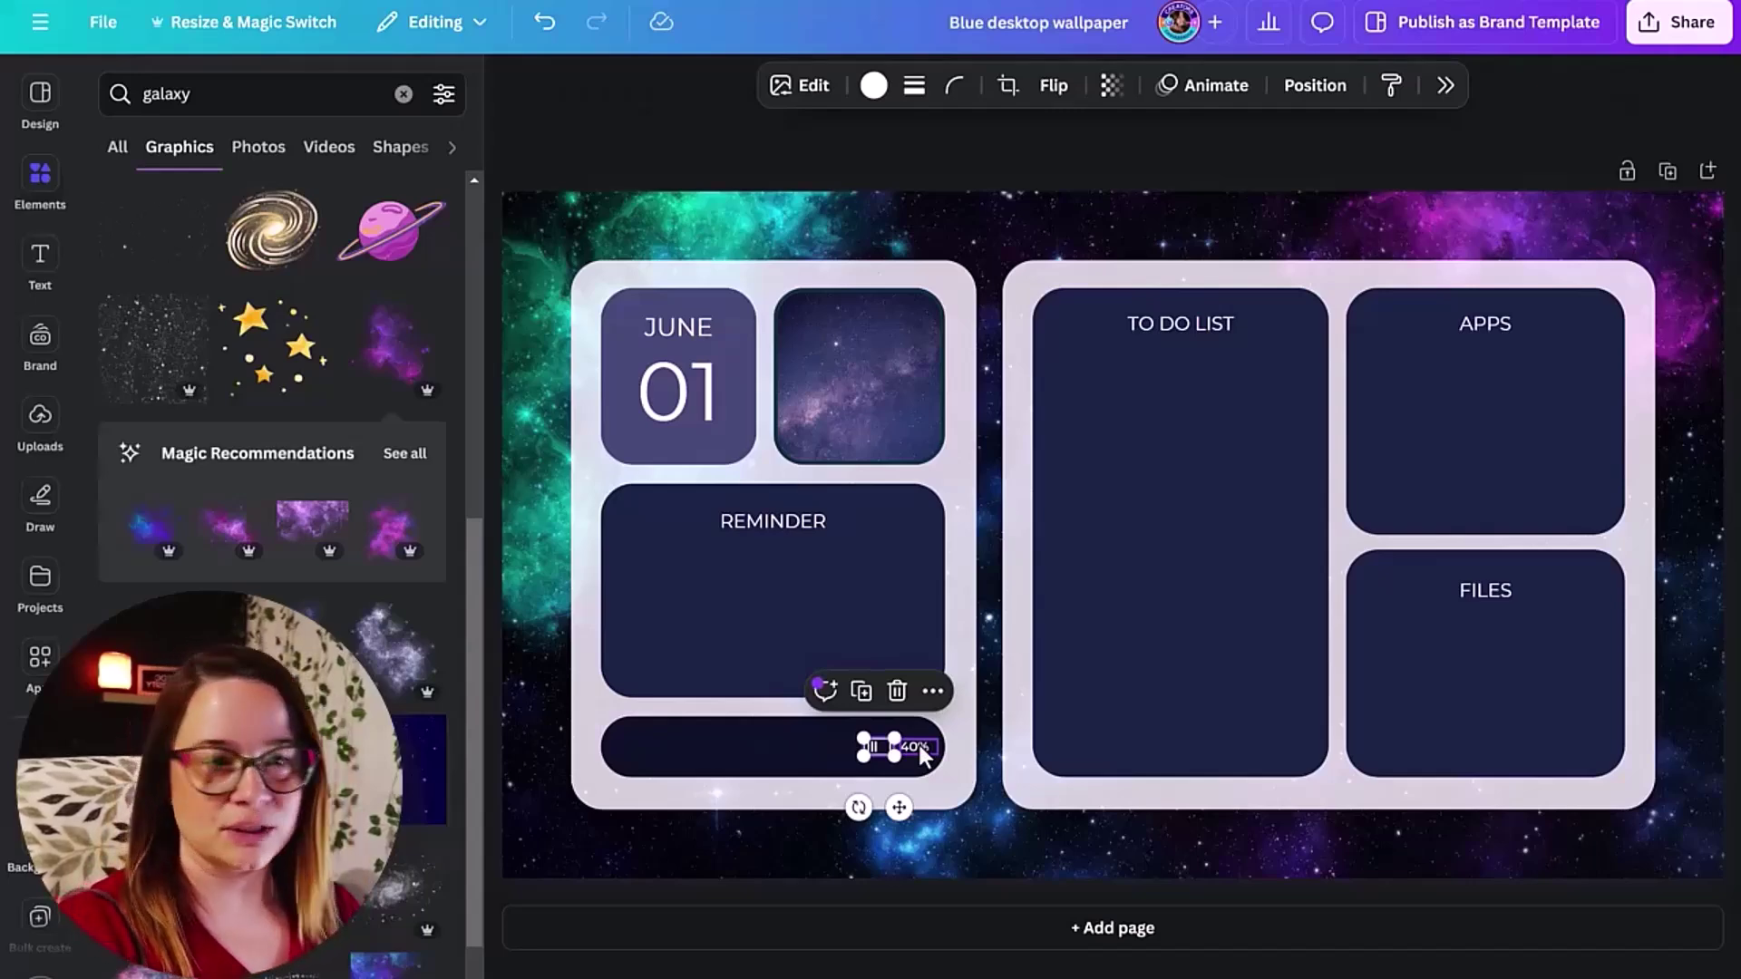
Delete the 40% text and battery icon, then select the empty dark bottom bar
{"action": "left_click", "coordinate": [921, 749]}
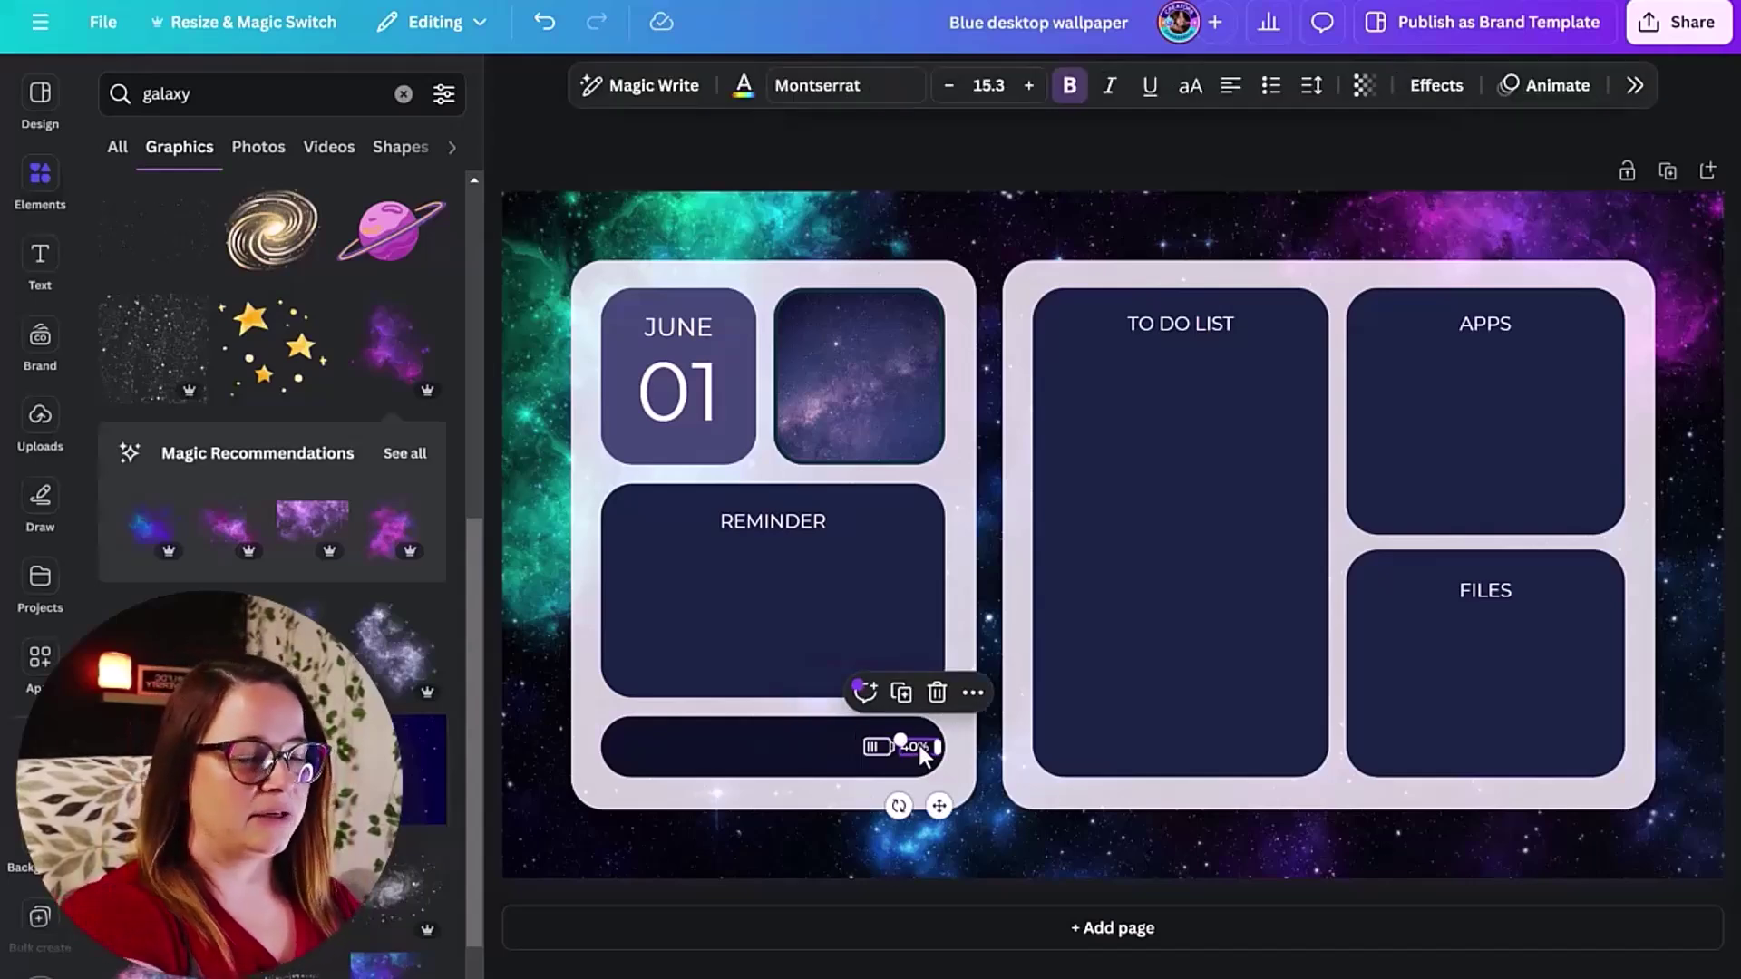
{"action": "key", "text": "Delete"}
{"action": "left_click", "coordinate": [888, 749]}
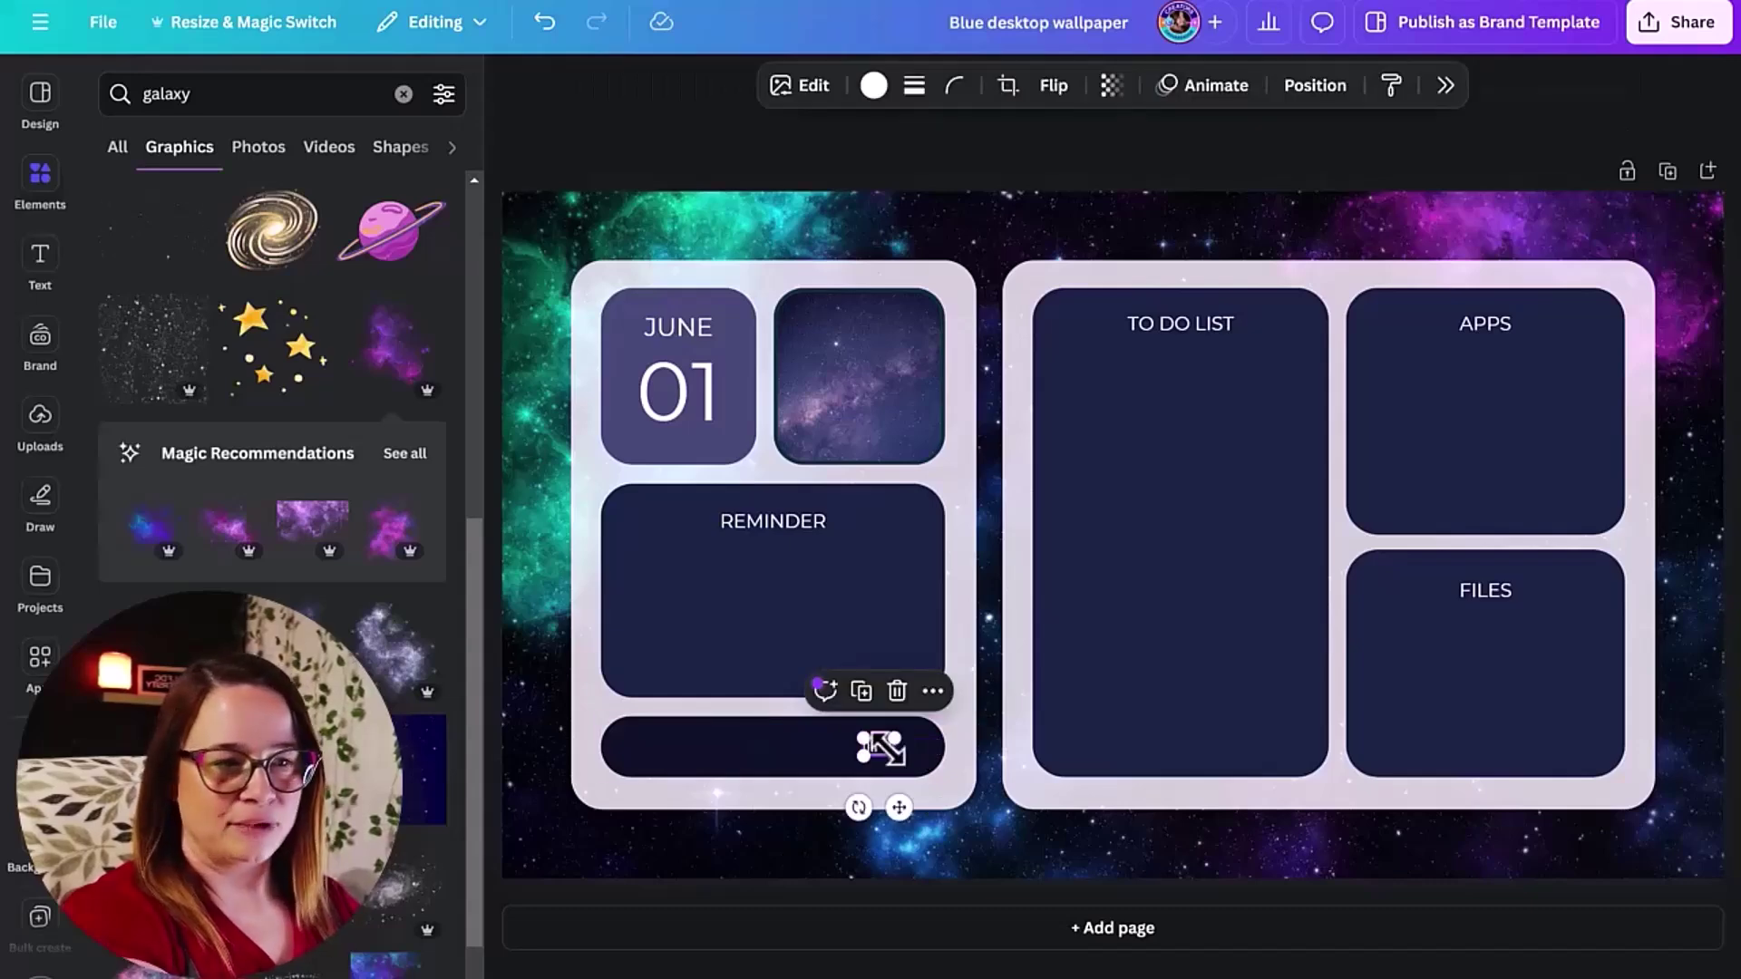
{"action": "key", "text": "Delete"}
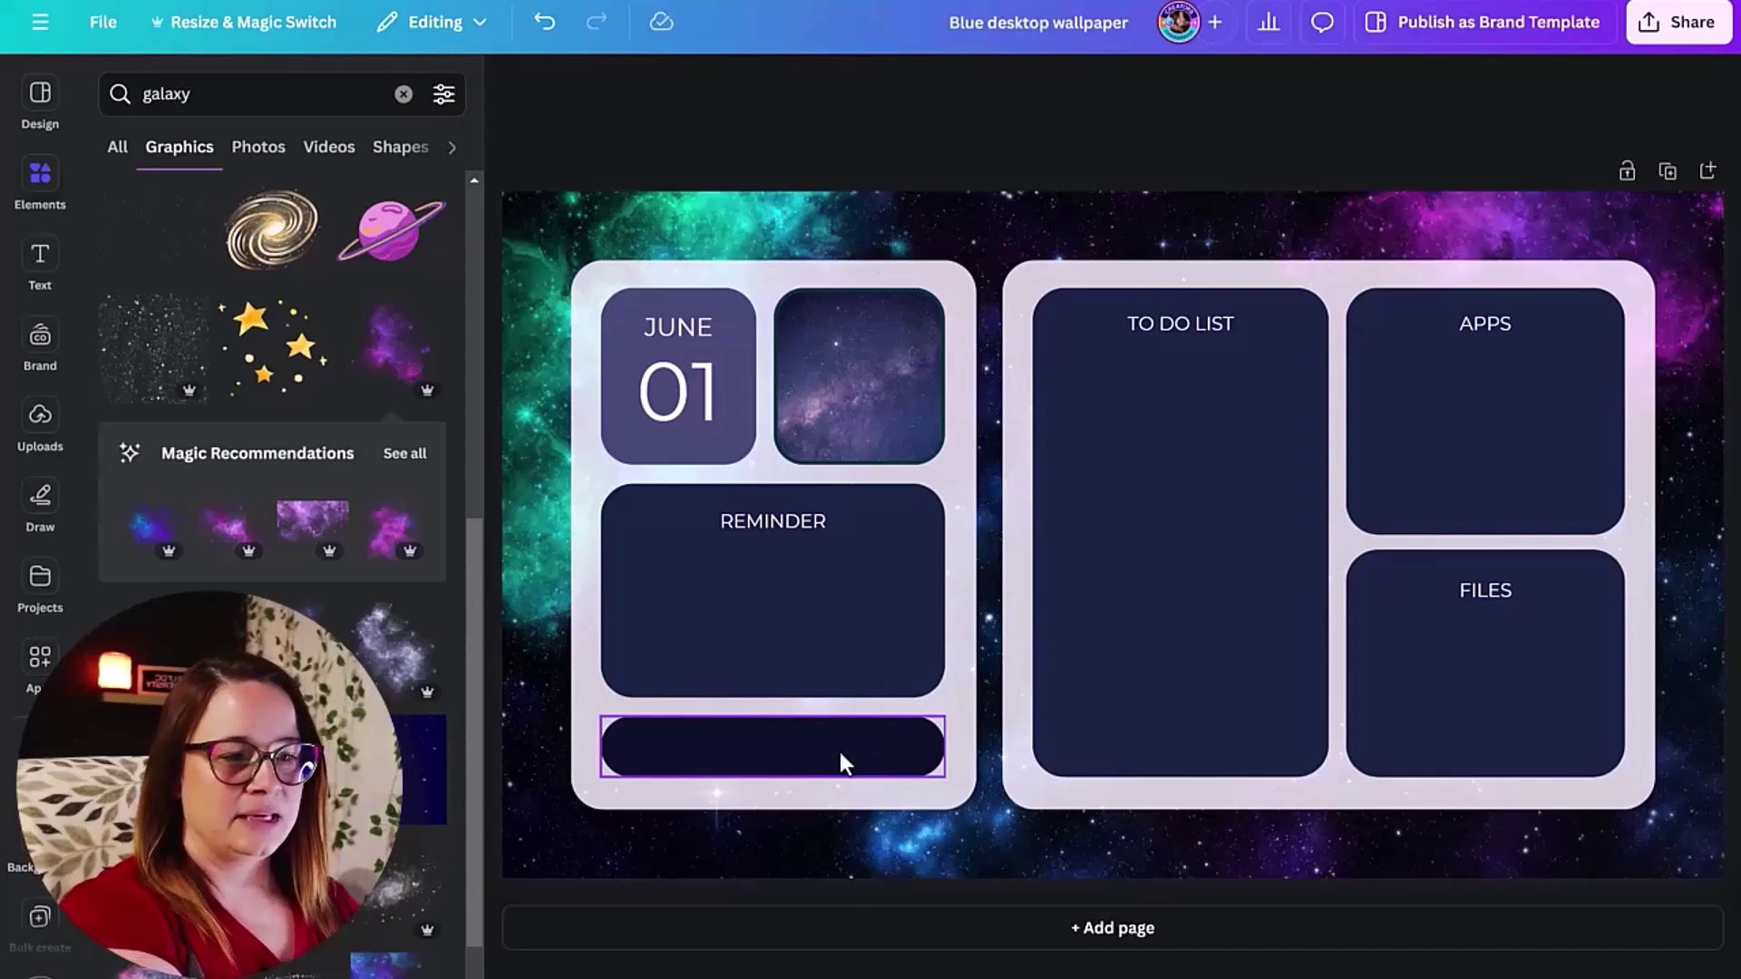
{"action": "left_click", "coordinate": [840, 753]}
Delete the bottom bar, stretch the REMINDER box down and retitle it GOALS
{"action": "key", "text": "Delete"}
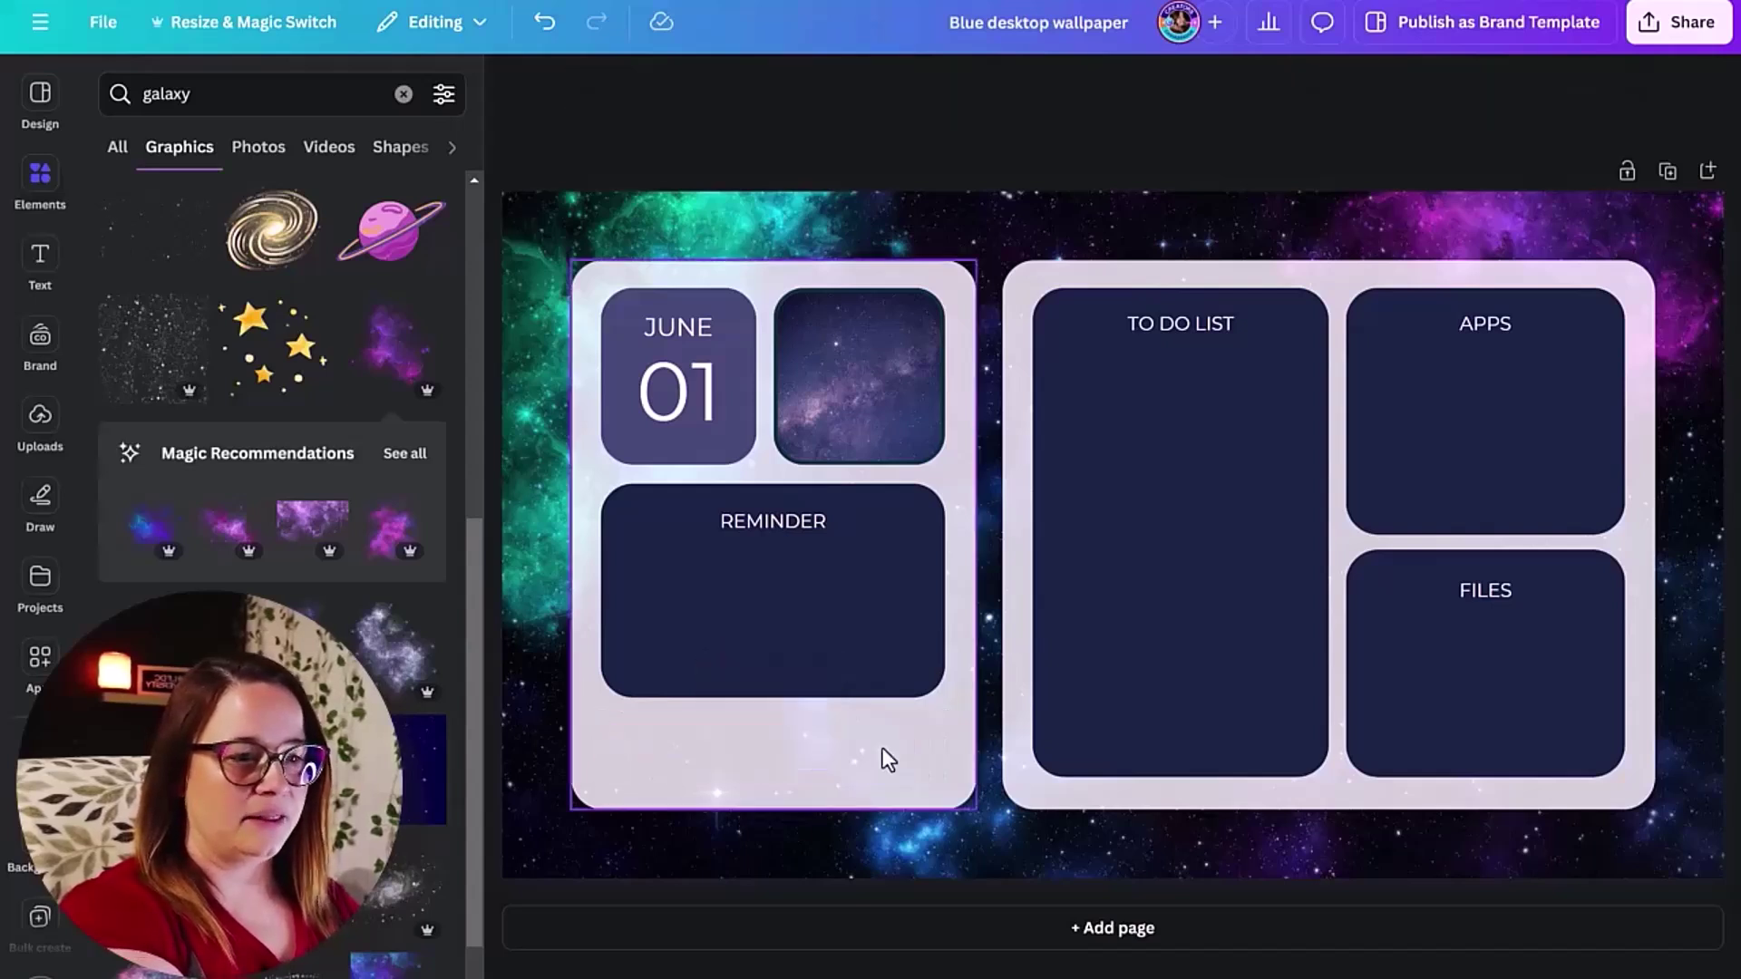
{"action": "left_click", "coordinate": [808, 521]}
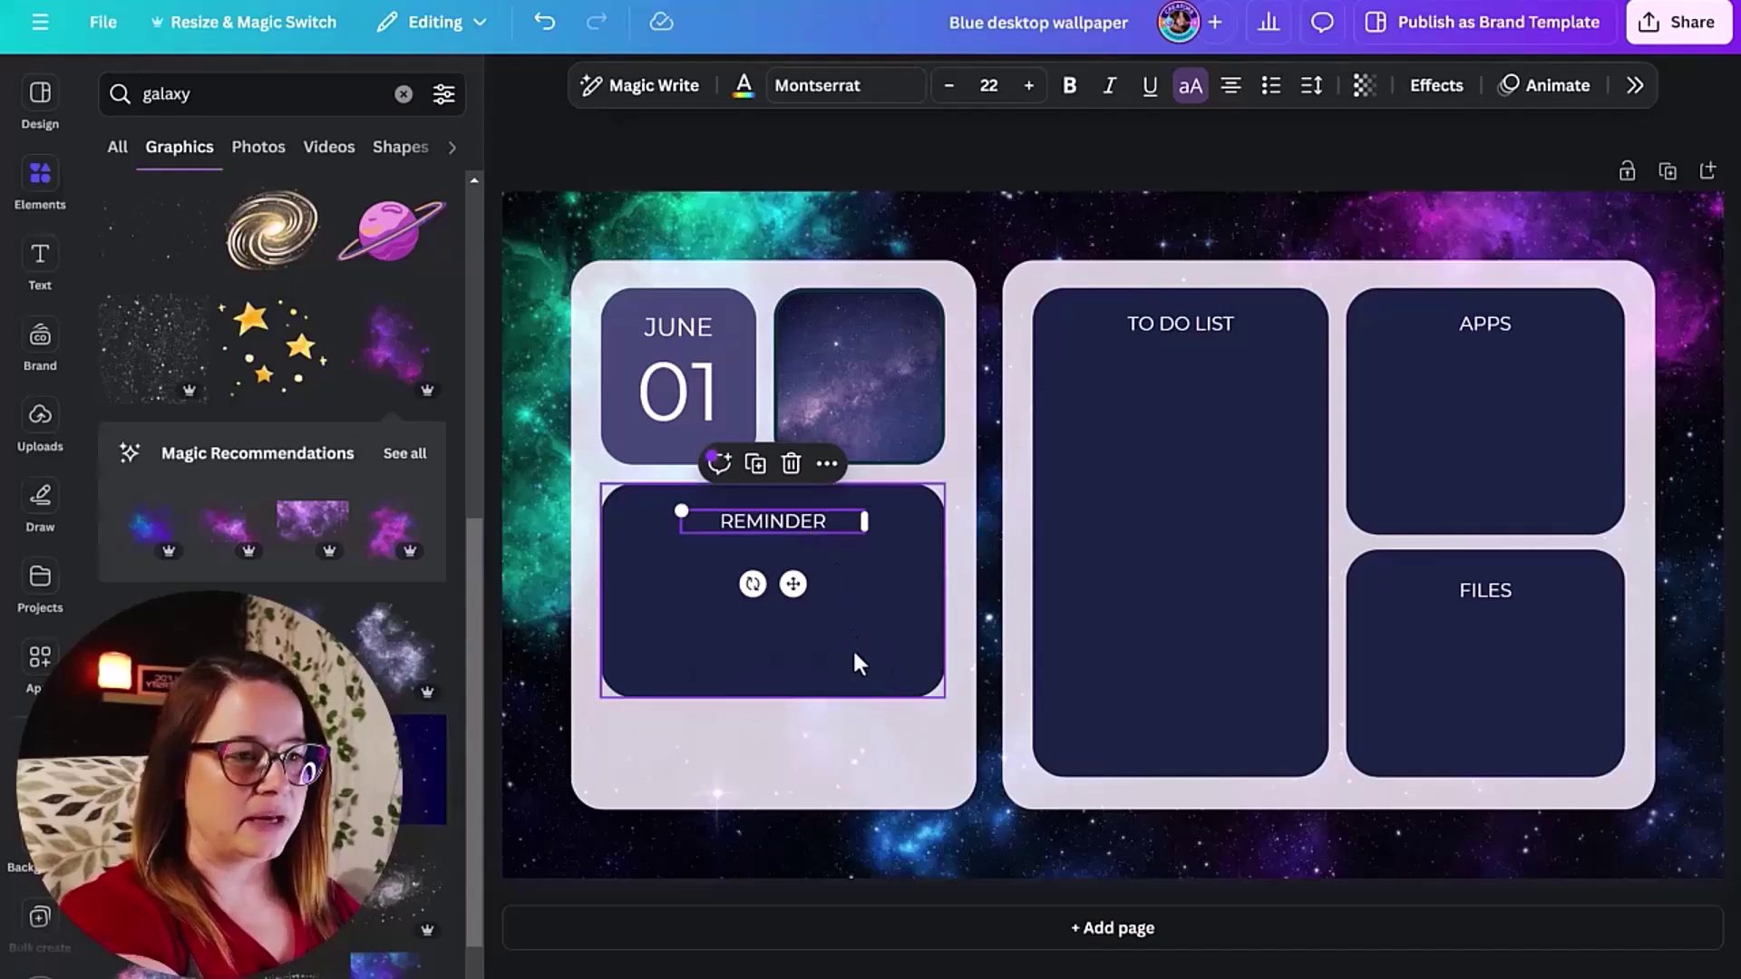
{"action": "left_click", "coordinate": [836, 680]}
{"action": "left_click_drag", "start_coordinate": [770, 694], "coordinate": [770, 798]}
{"action": "left_click", "coordinate": [813, 529]}
{"action": "double_click", "coordinate": [813, 529]}
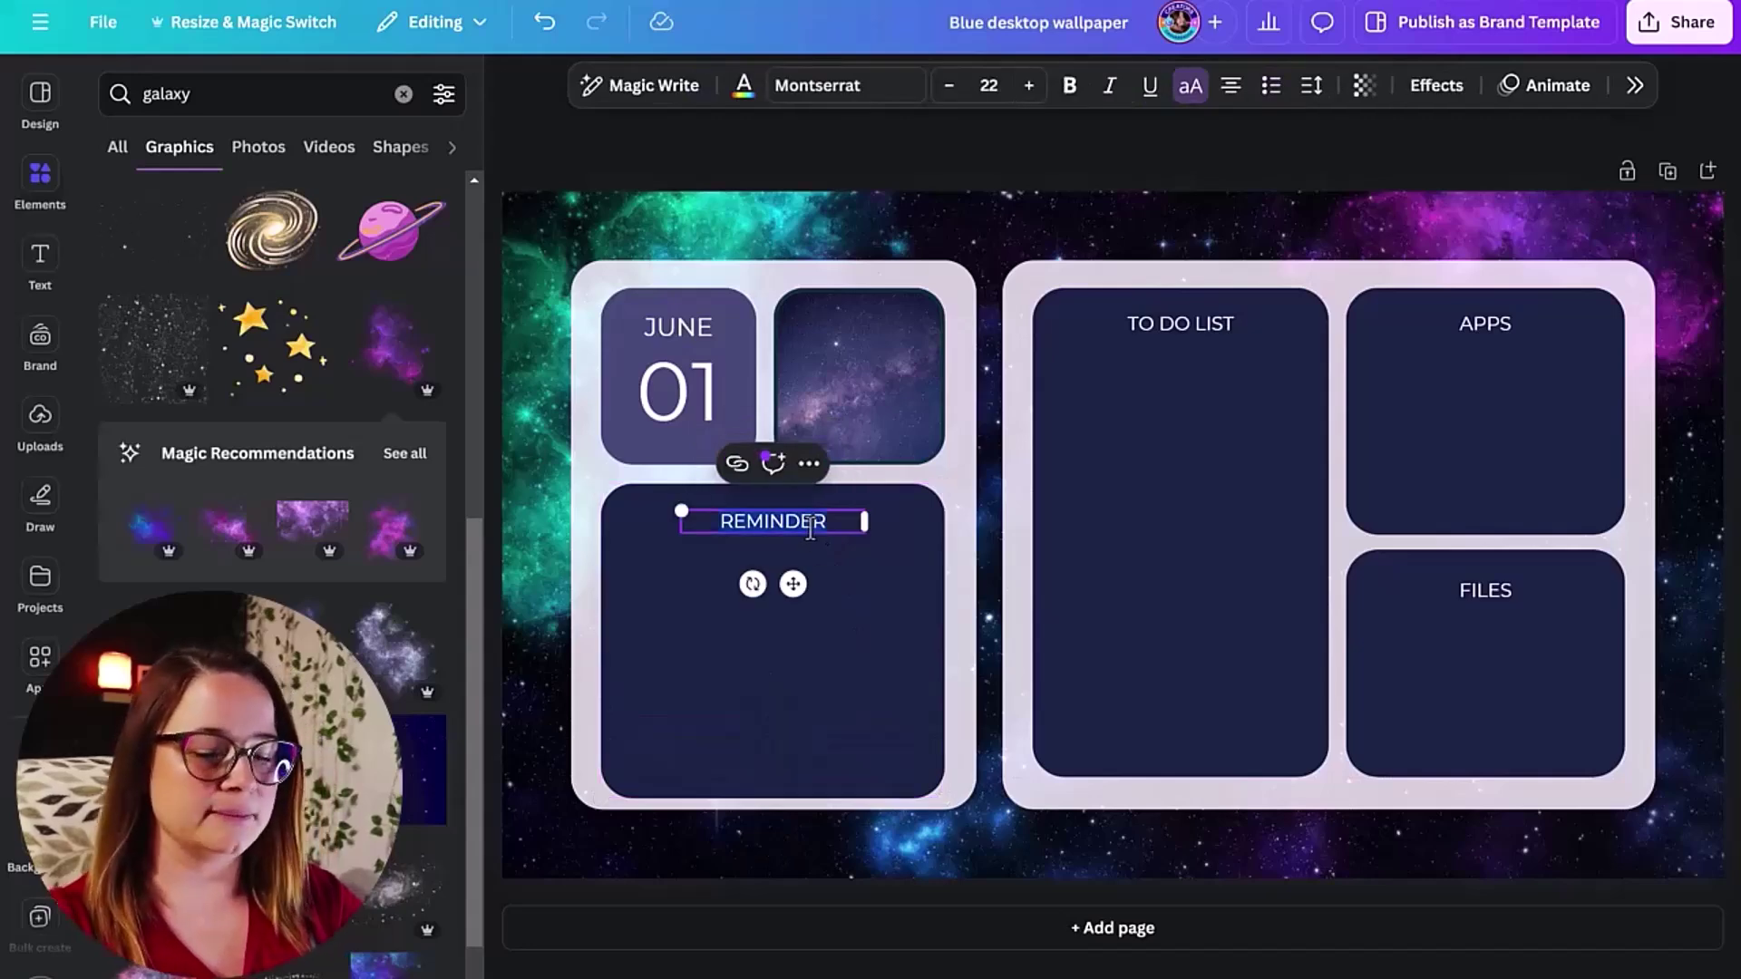
{"action": "type", "text": "GOALS"}
Delete the 01 and JUNE text and the date box, and empty the photo frame
{"action": "left_click", "coordinate": [696, 396]}
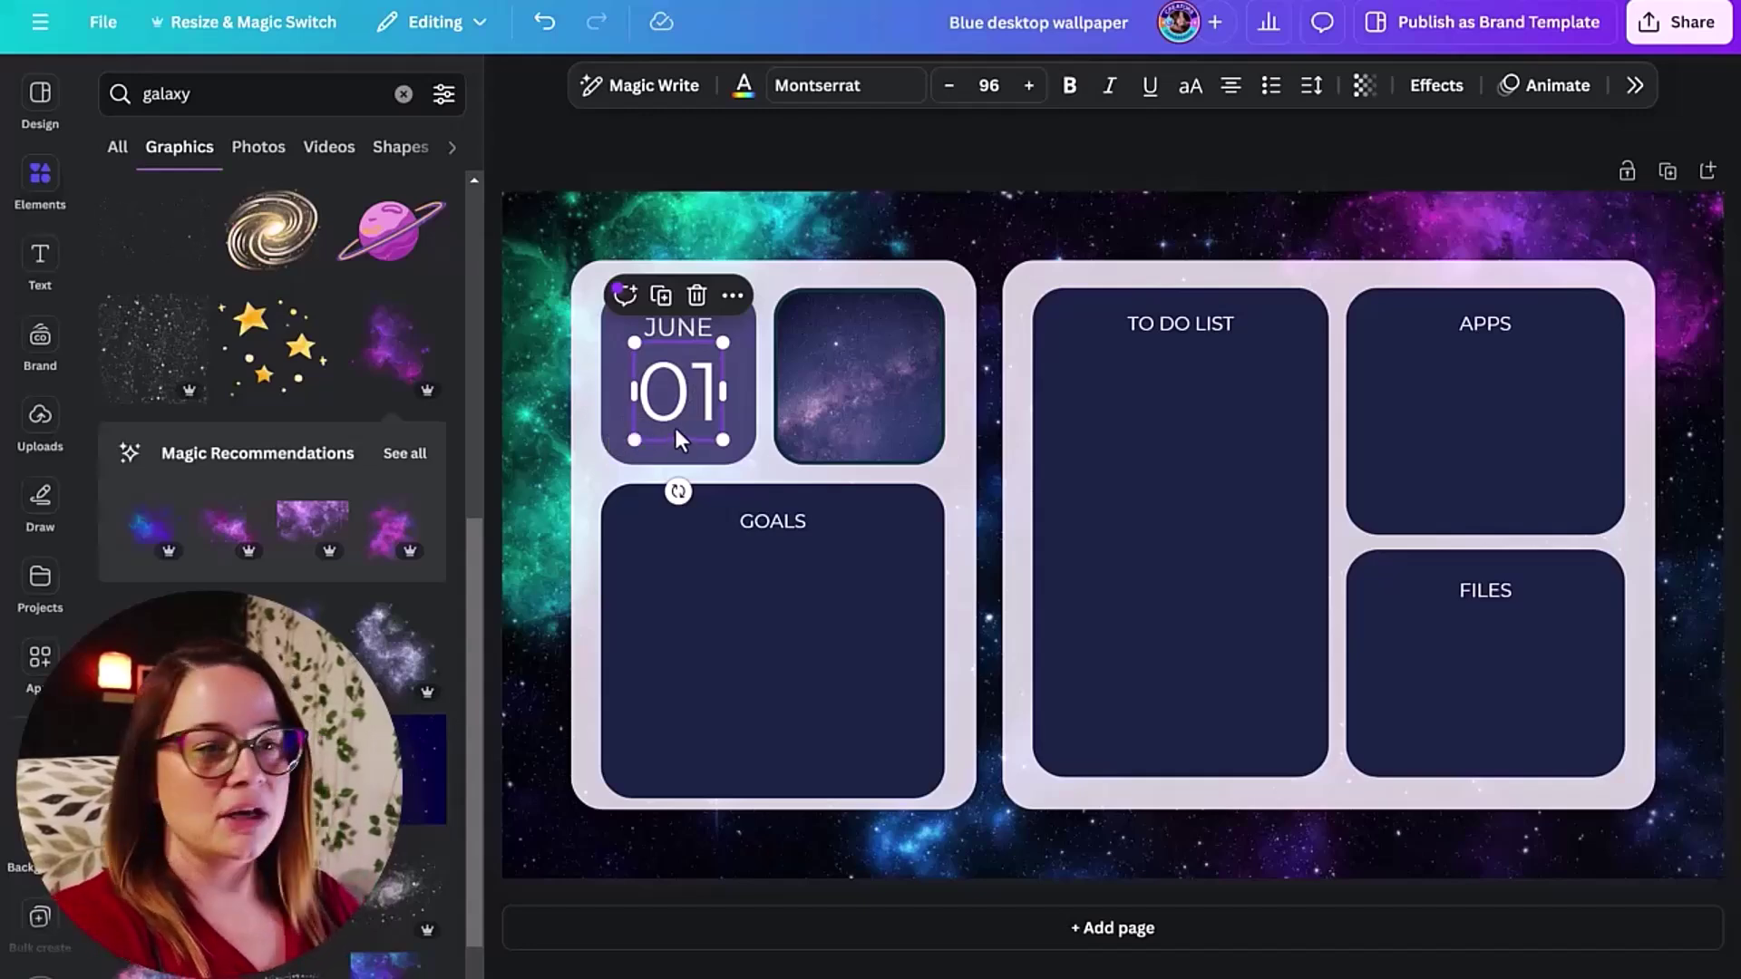
{"action": "key", "text": "Delete"}
{"action": "left_click", "coordinate": [693, 324]}
{"action": "key", "text": "Delete"}
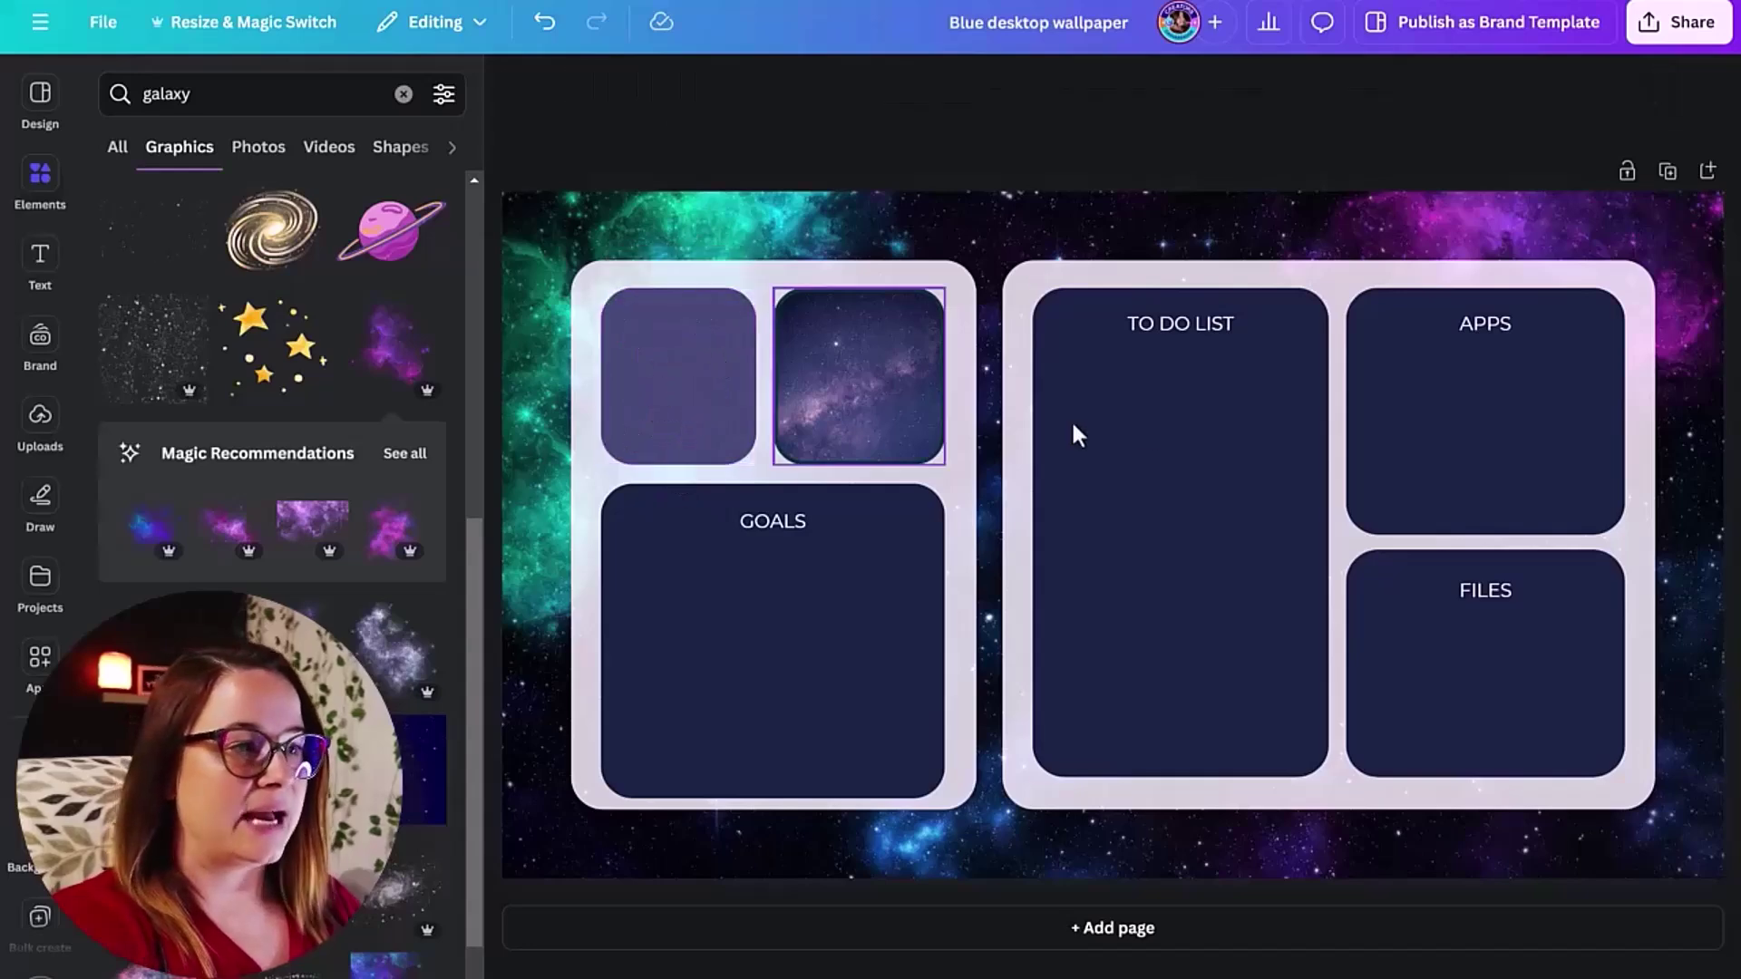
{"action": "left_click", "coordinate": [711, 344]}
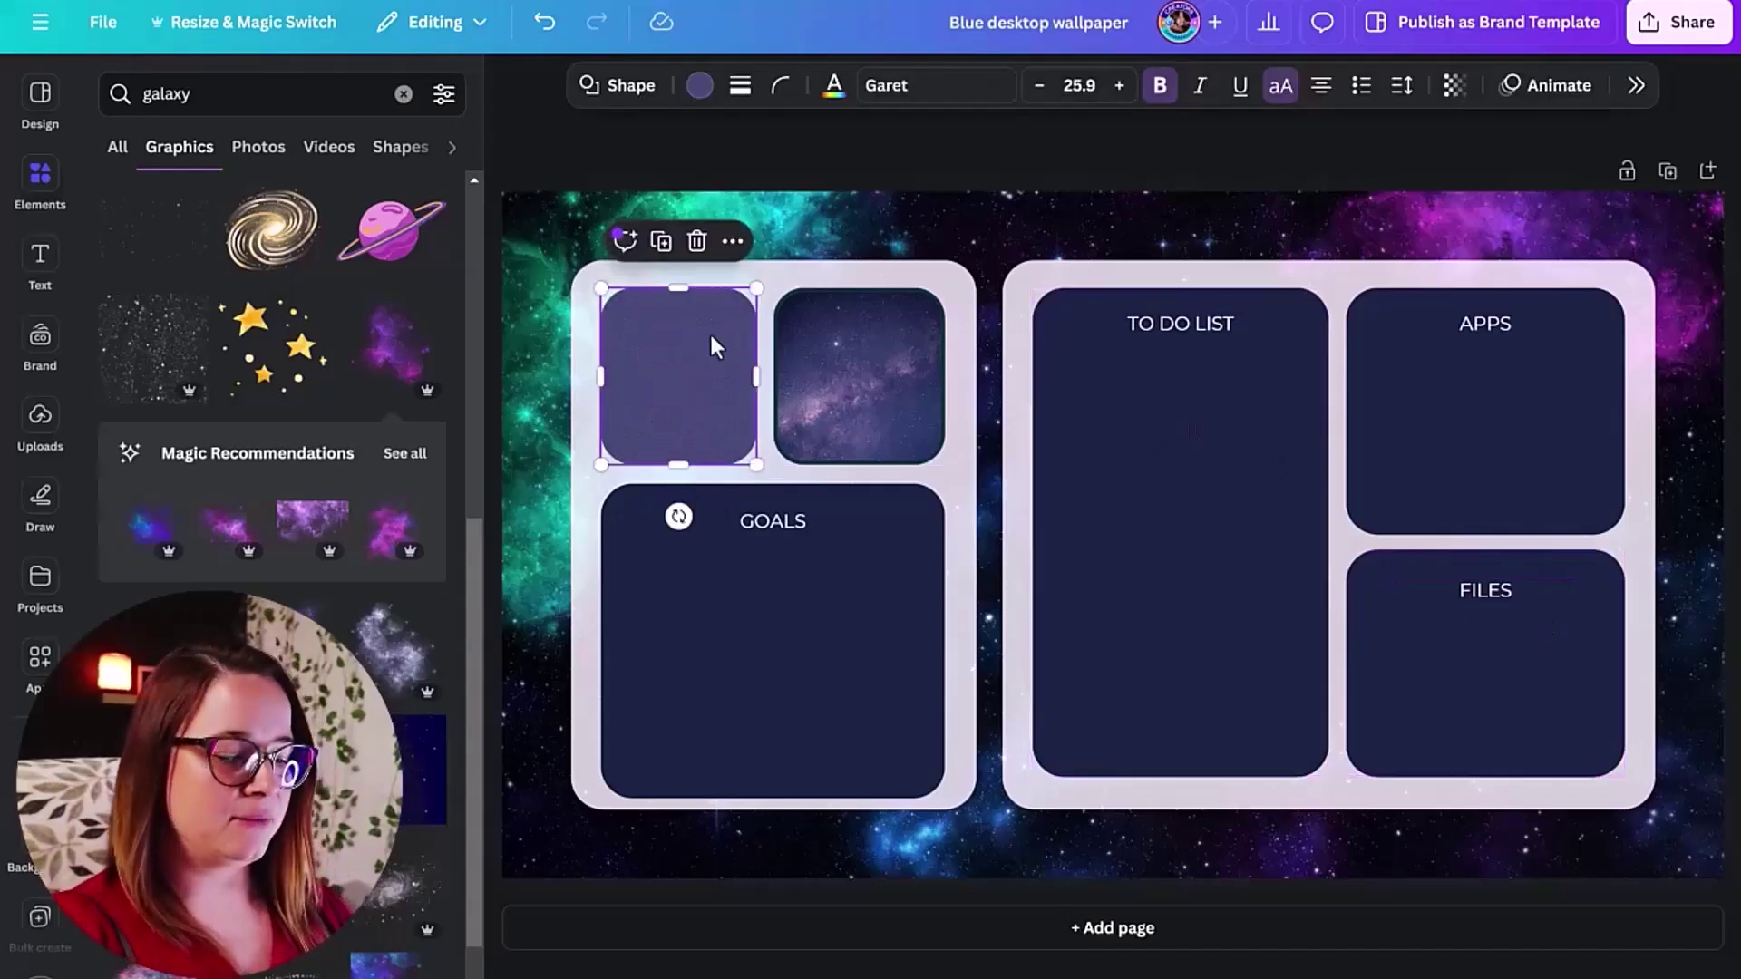
{"action": "key", "text": "Delete"}
{"action": "left_click", "coordinate": [789, 343]}
{"action": "key", "text": "ctrl+z"}
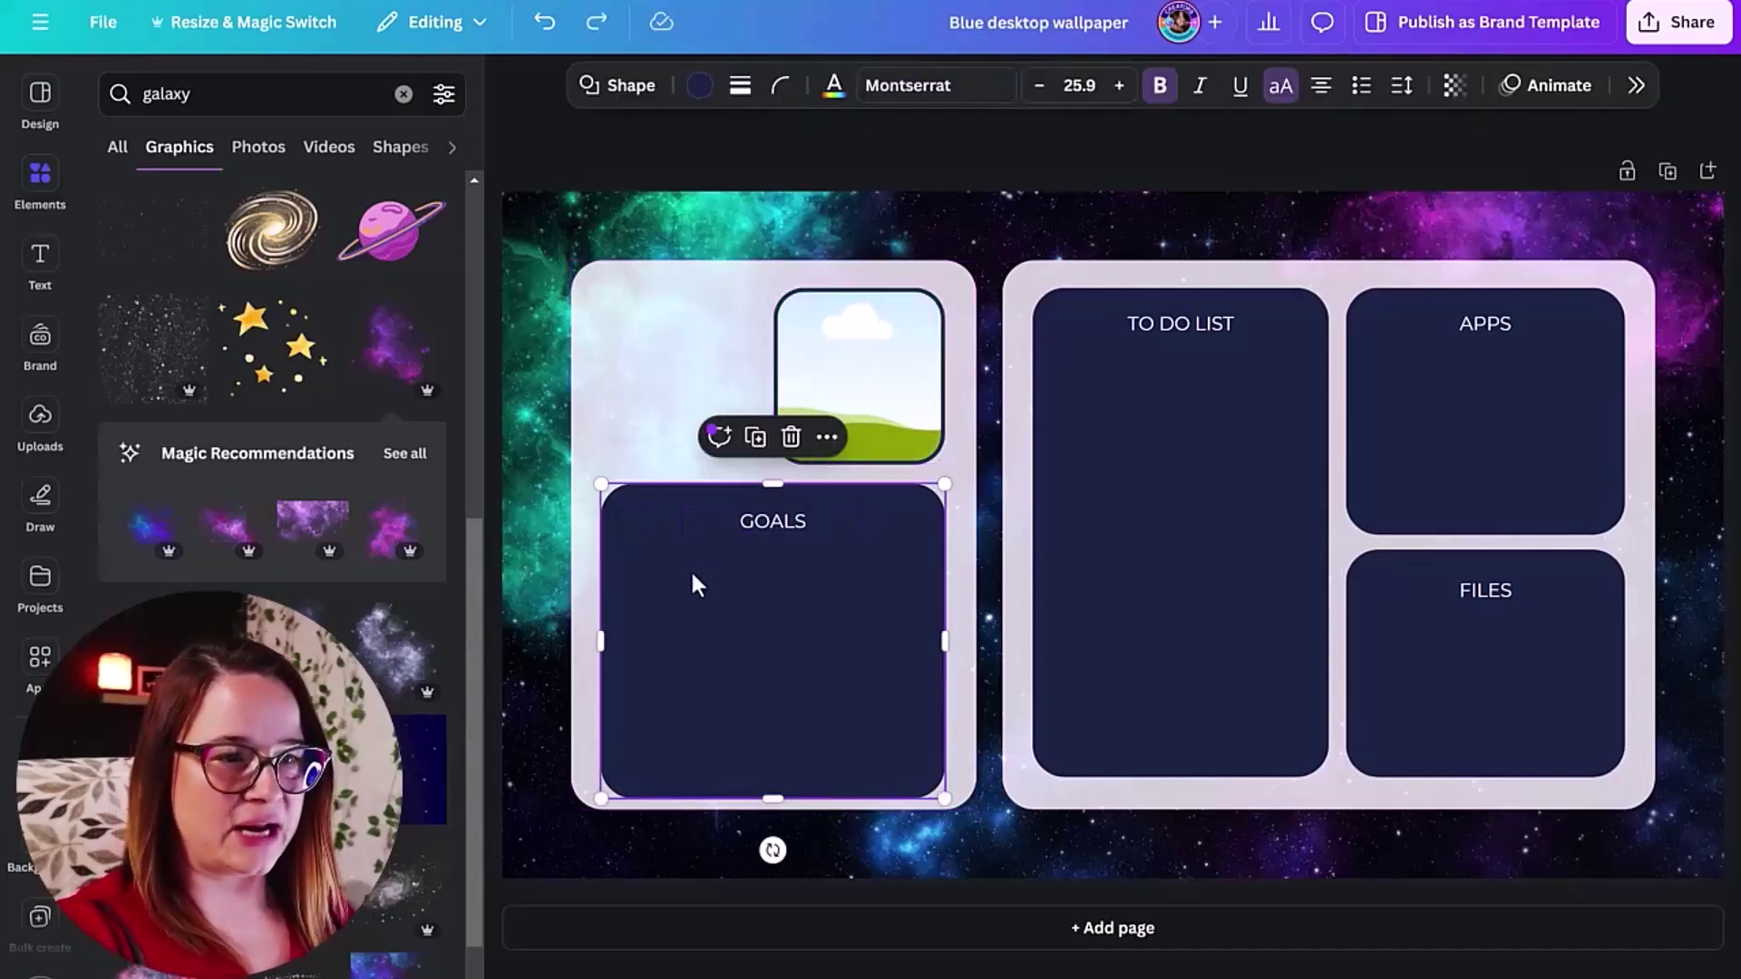
Select both large light frame panels and make them fully opaque
{"action": "left_click", "coordinate": [649, 295]}
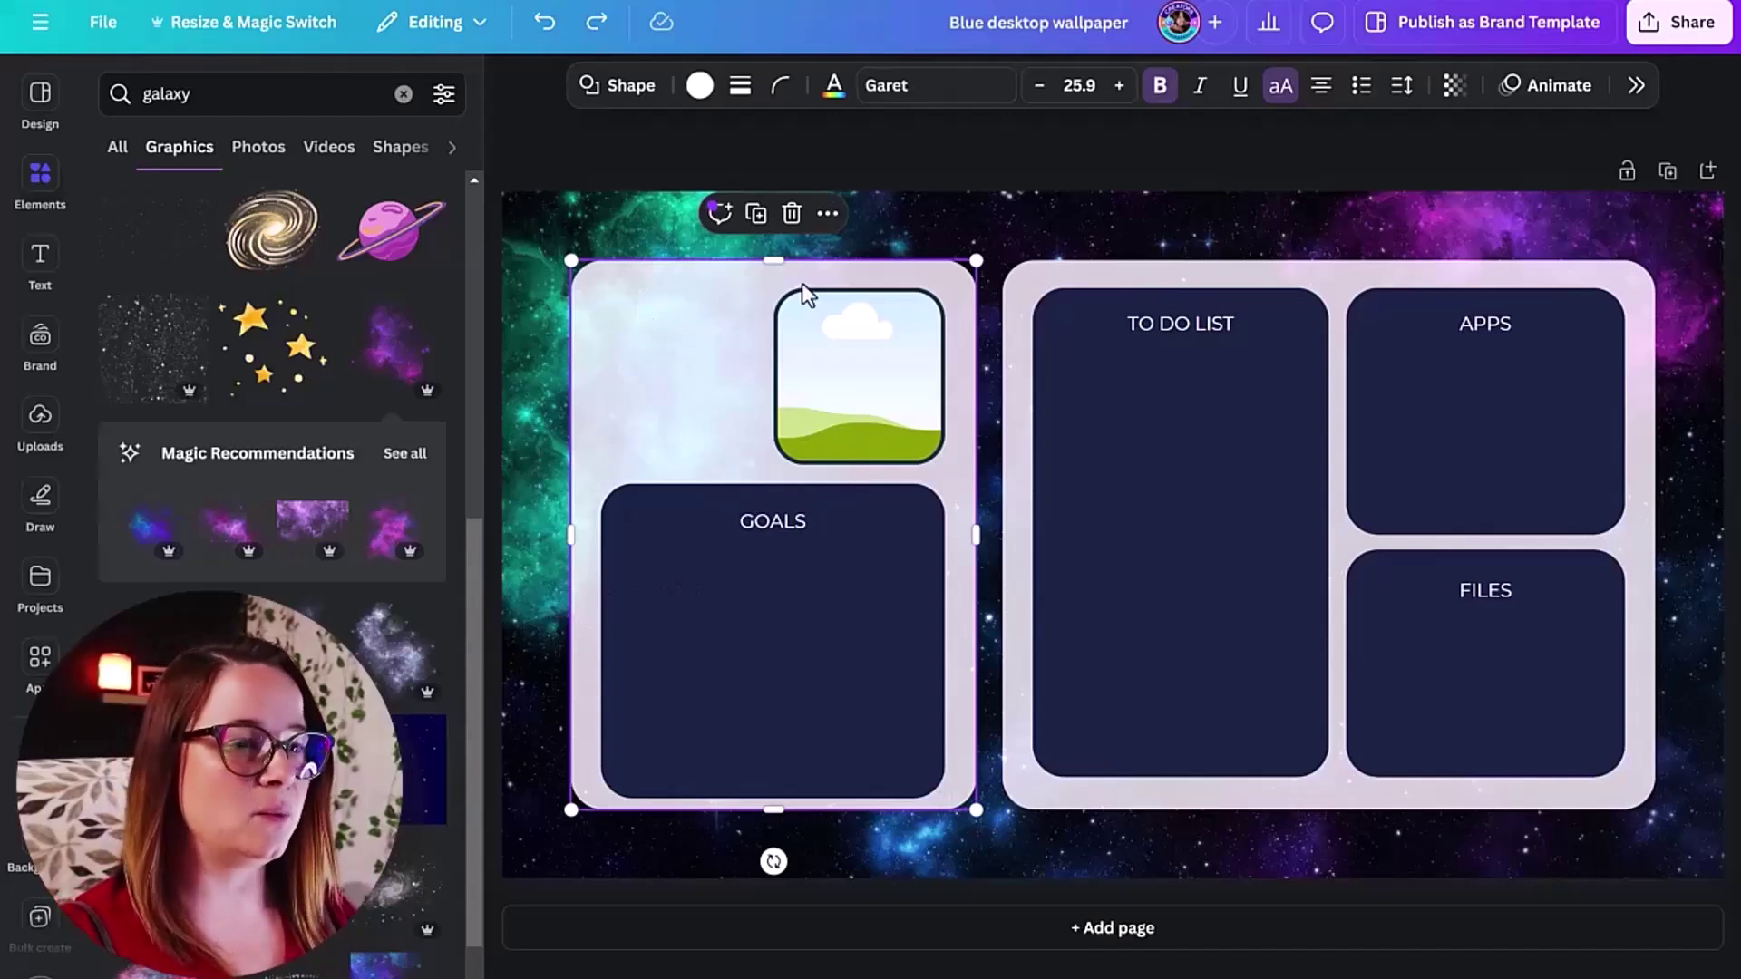
{"action": "left_click", "coordinate": [1041, 281], "text": "shift"}
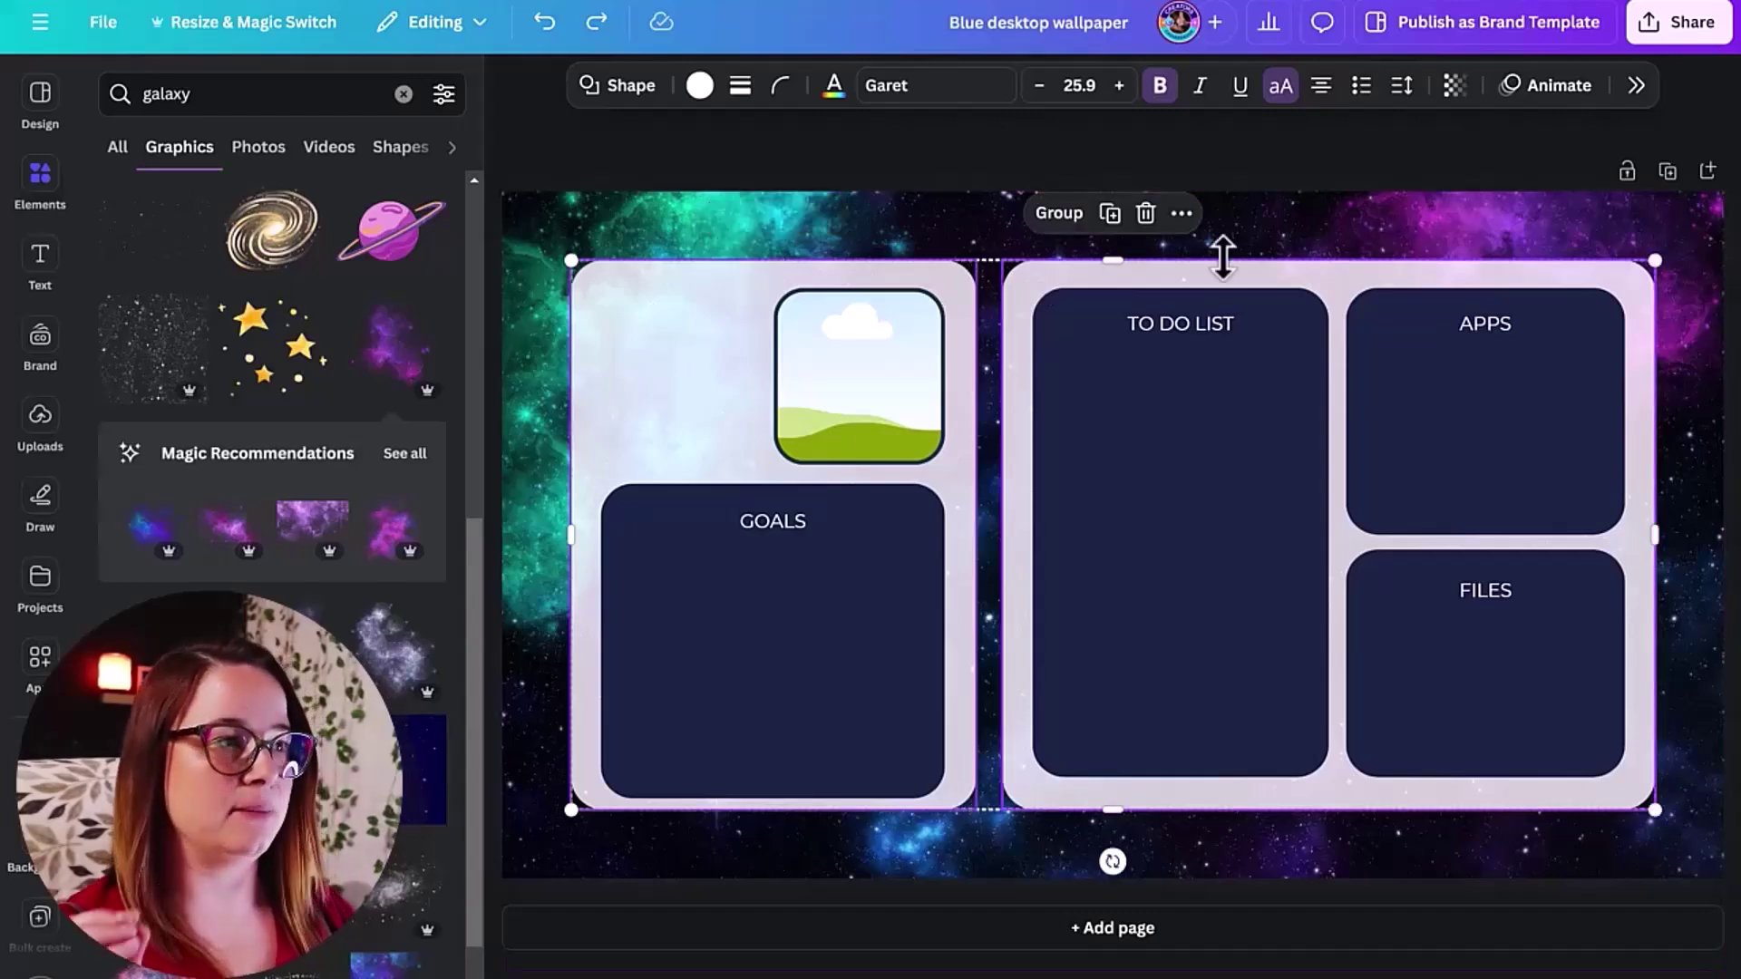
{"action": "left_click", "coordinate": [1460, 95]}
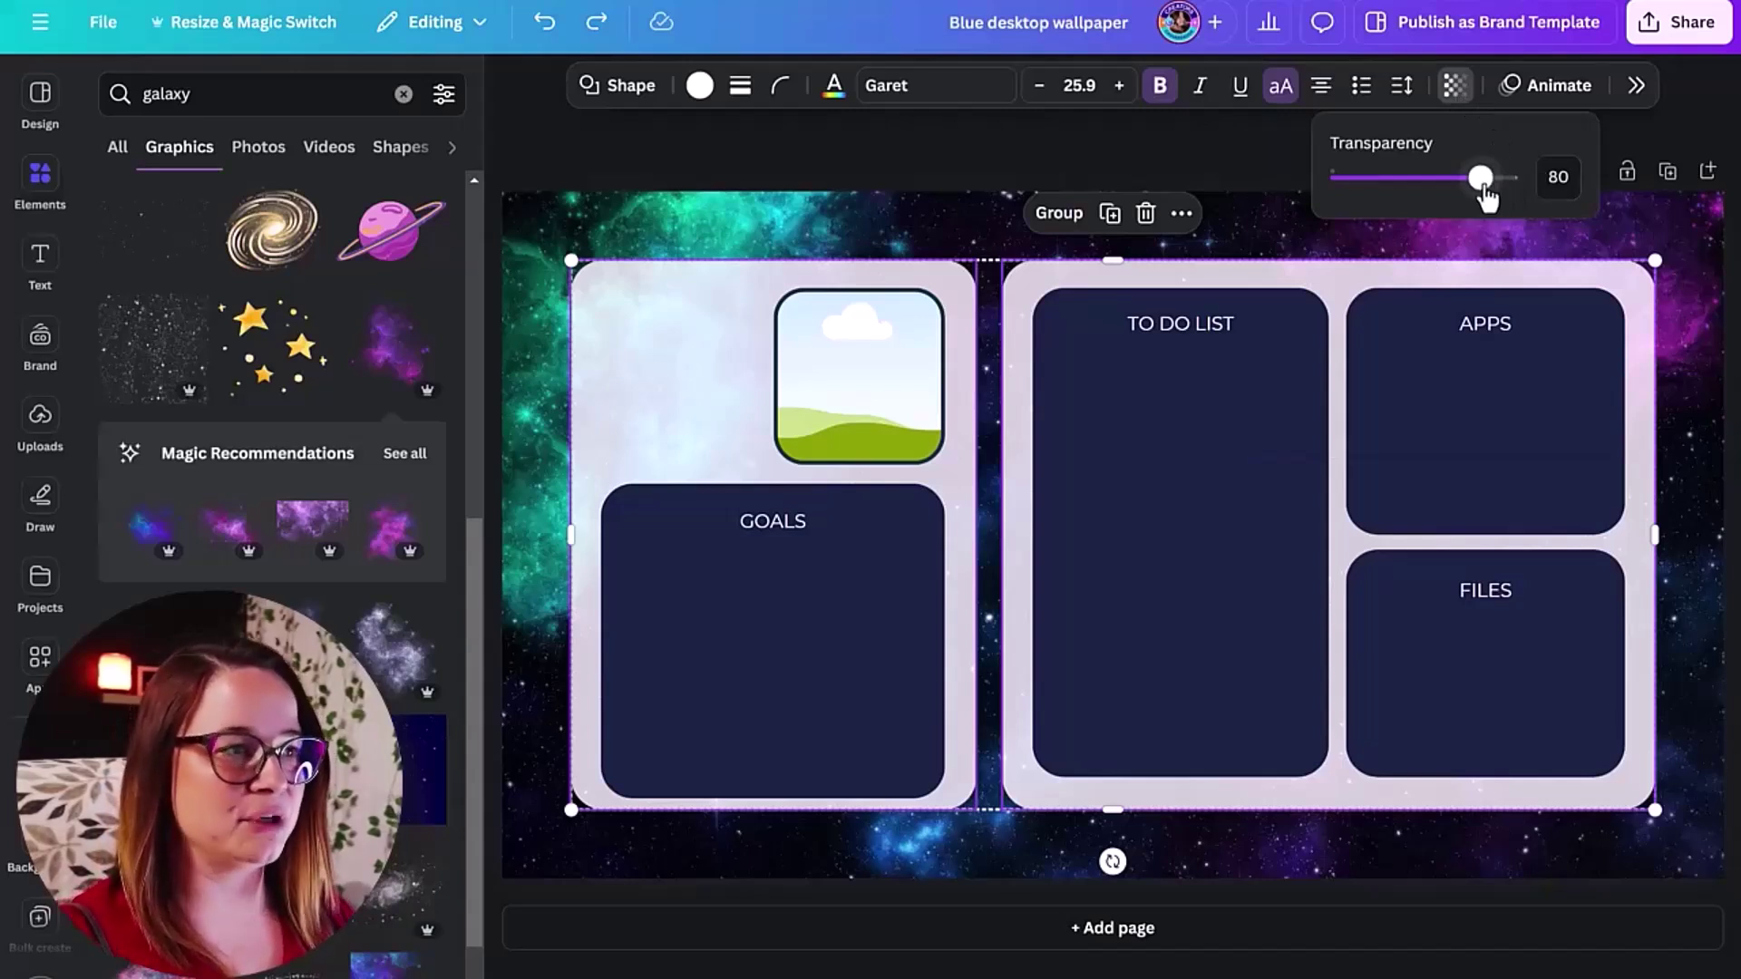
{"action": "left_click_drag", "start_coordinate": [1481, 179], "coordinate": [1543, 175]}
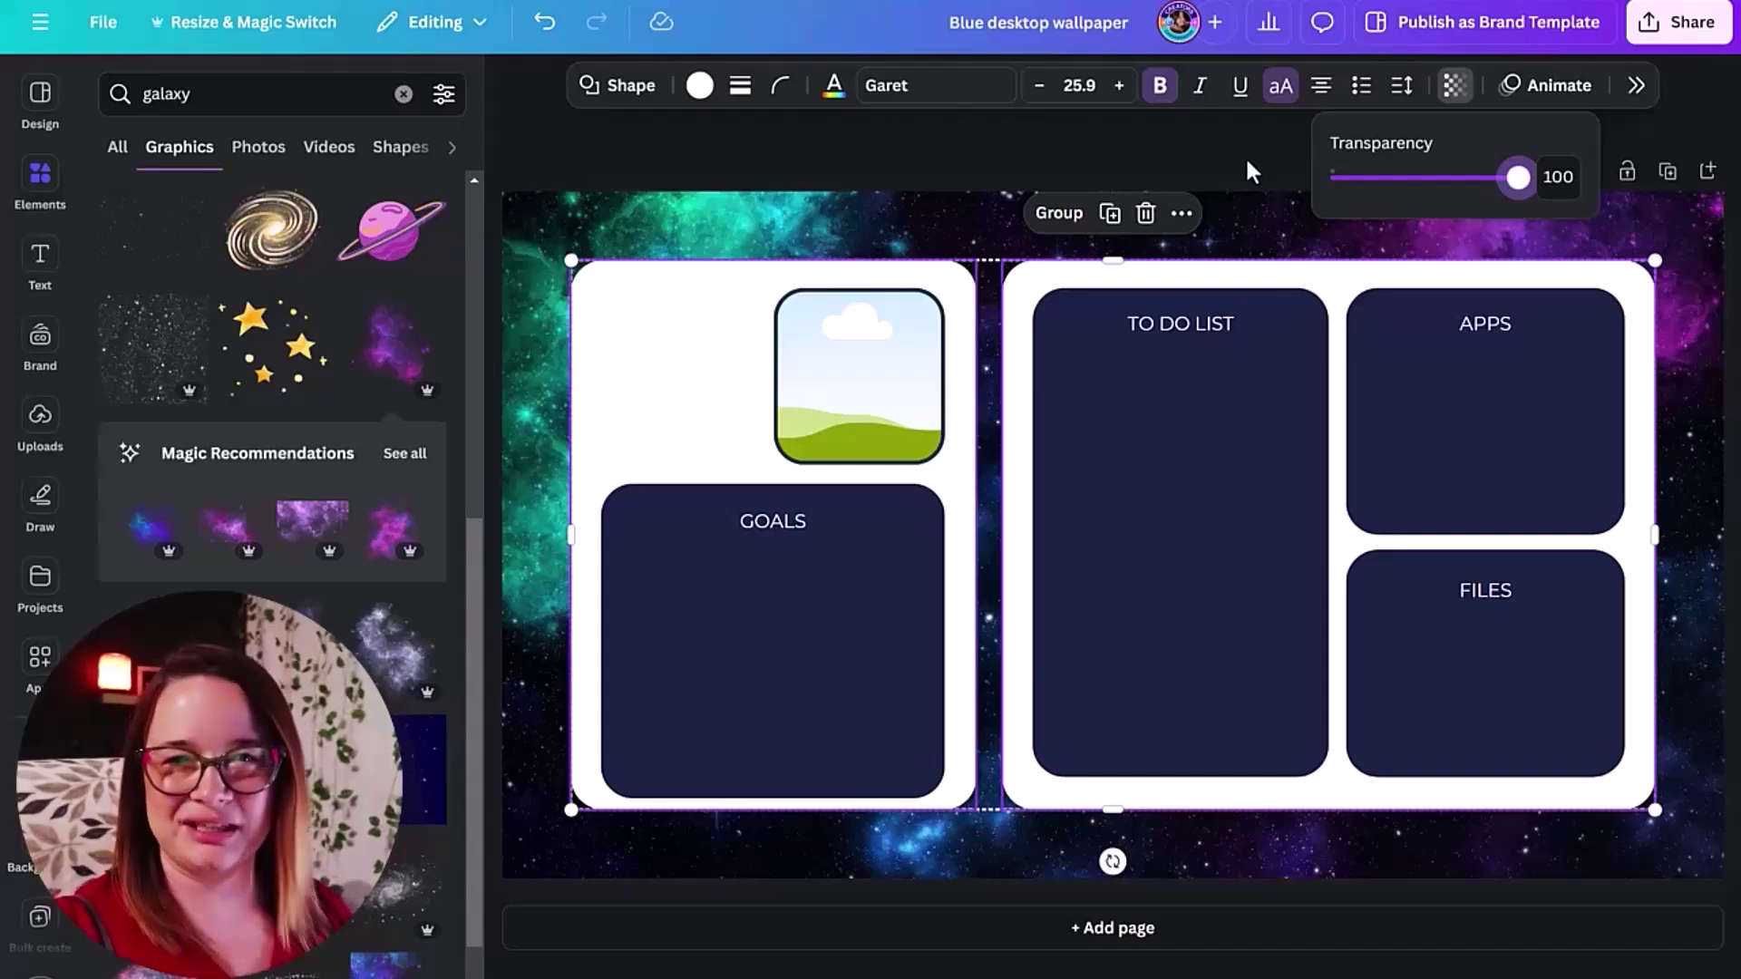
Try purple, cyan, teal and navy photo-palette swatches on the frames, settling on dark navy
{"action": "left_click", "coordinate": [700, 85]}
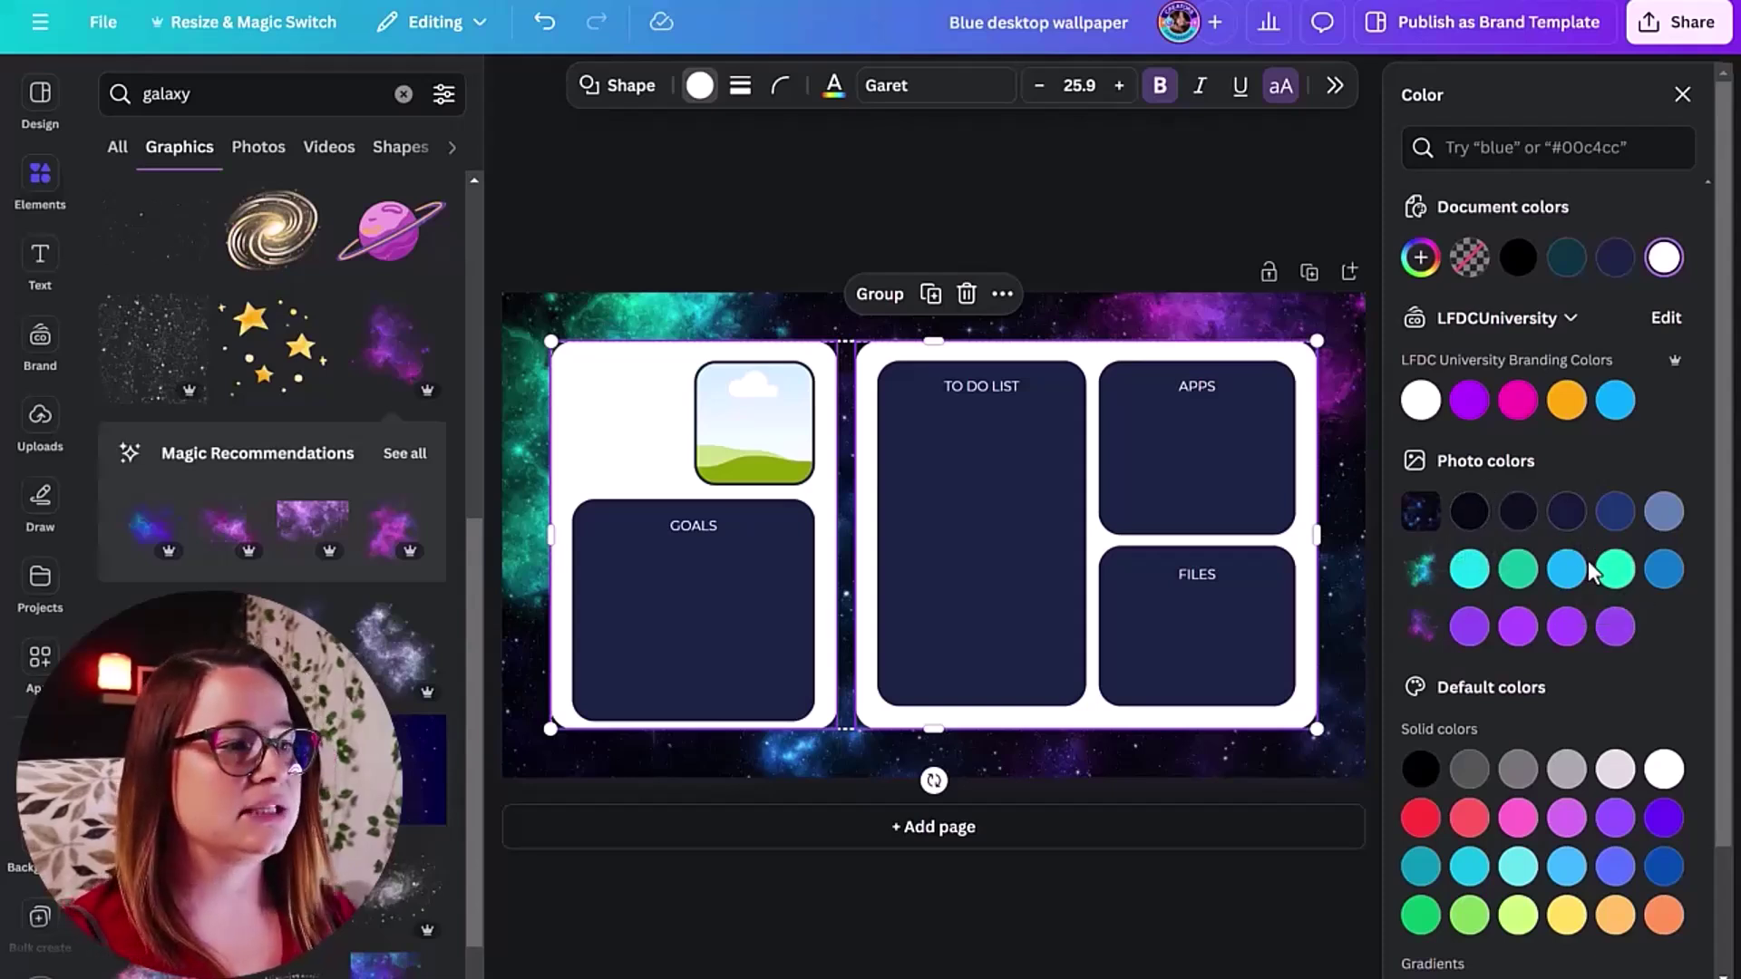
{"action": "left_click", "coordinate": [1613, 629]}
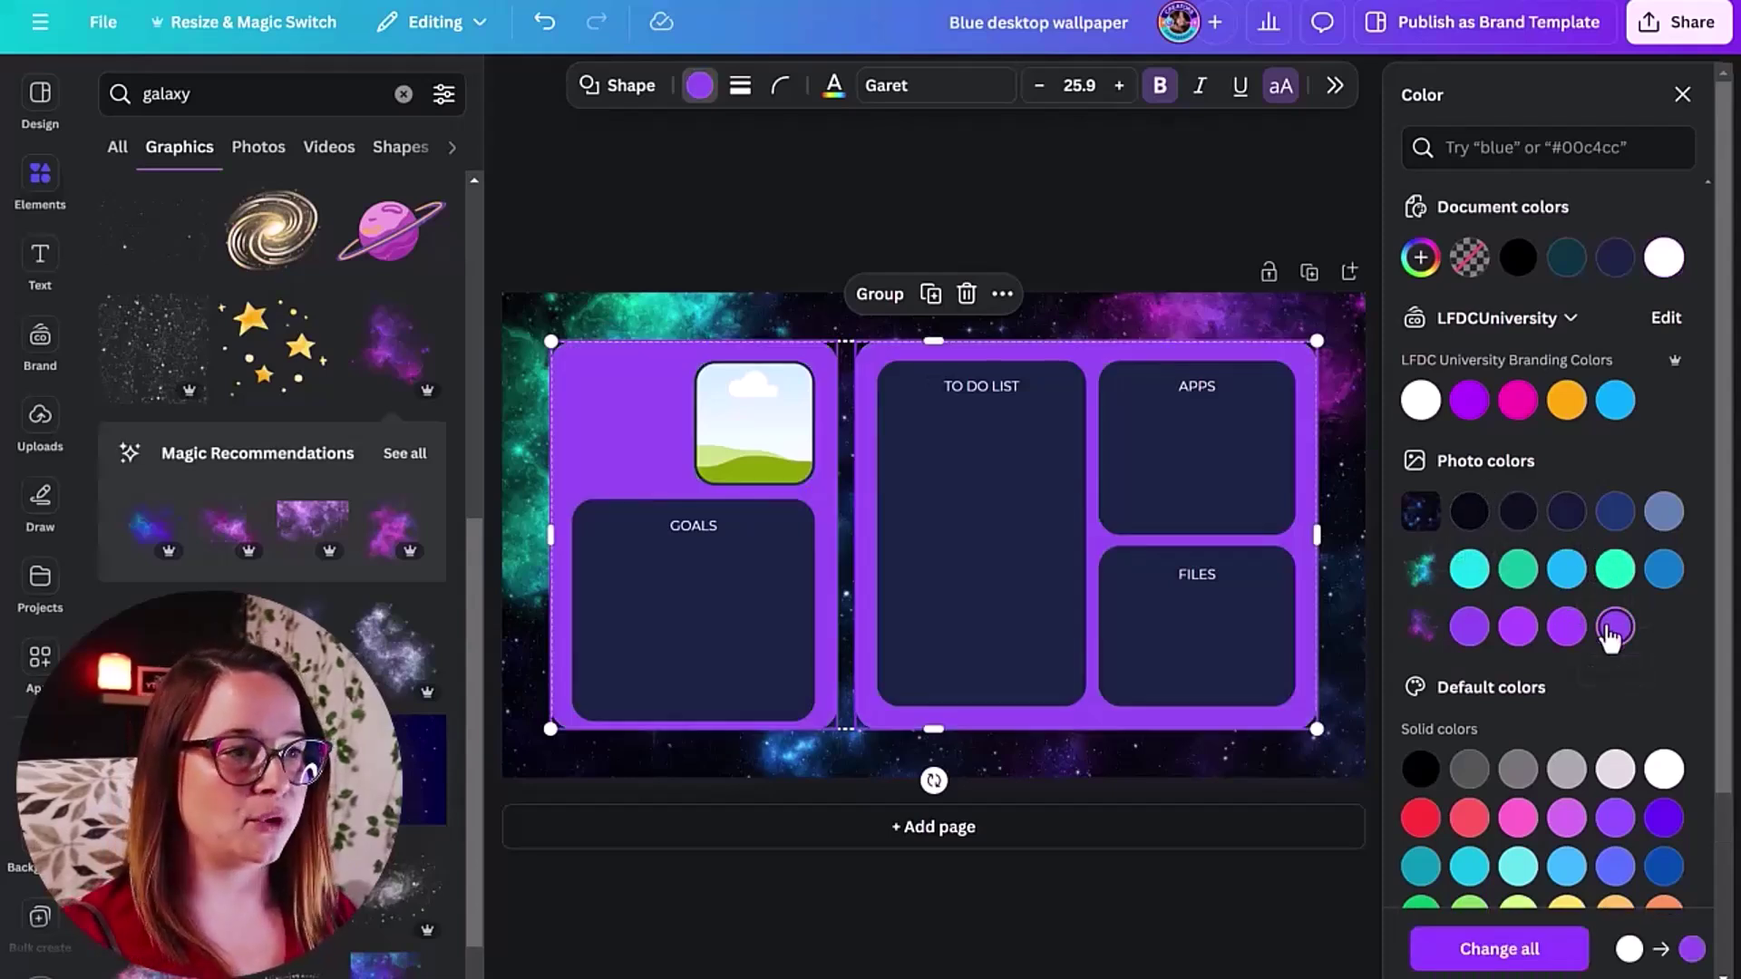
{"action": "left_click", "coordinate": [1566, 629]}
{"action": "left_click", "coordinate": [1469, 570]}
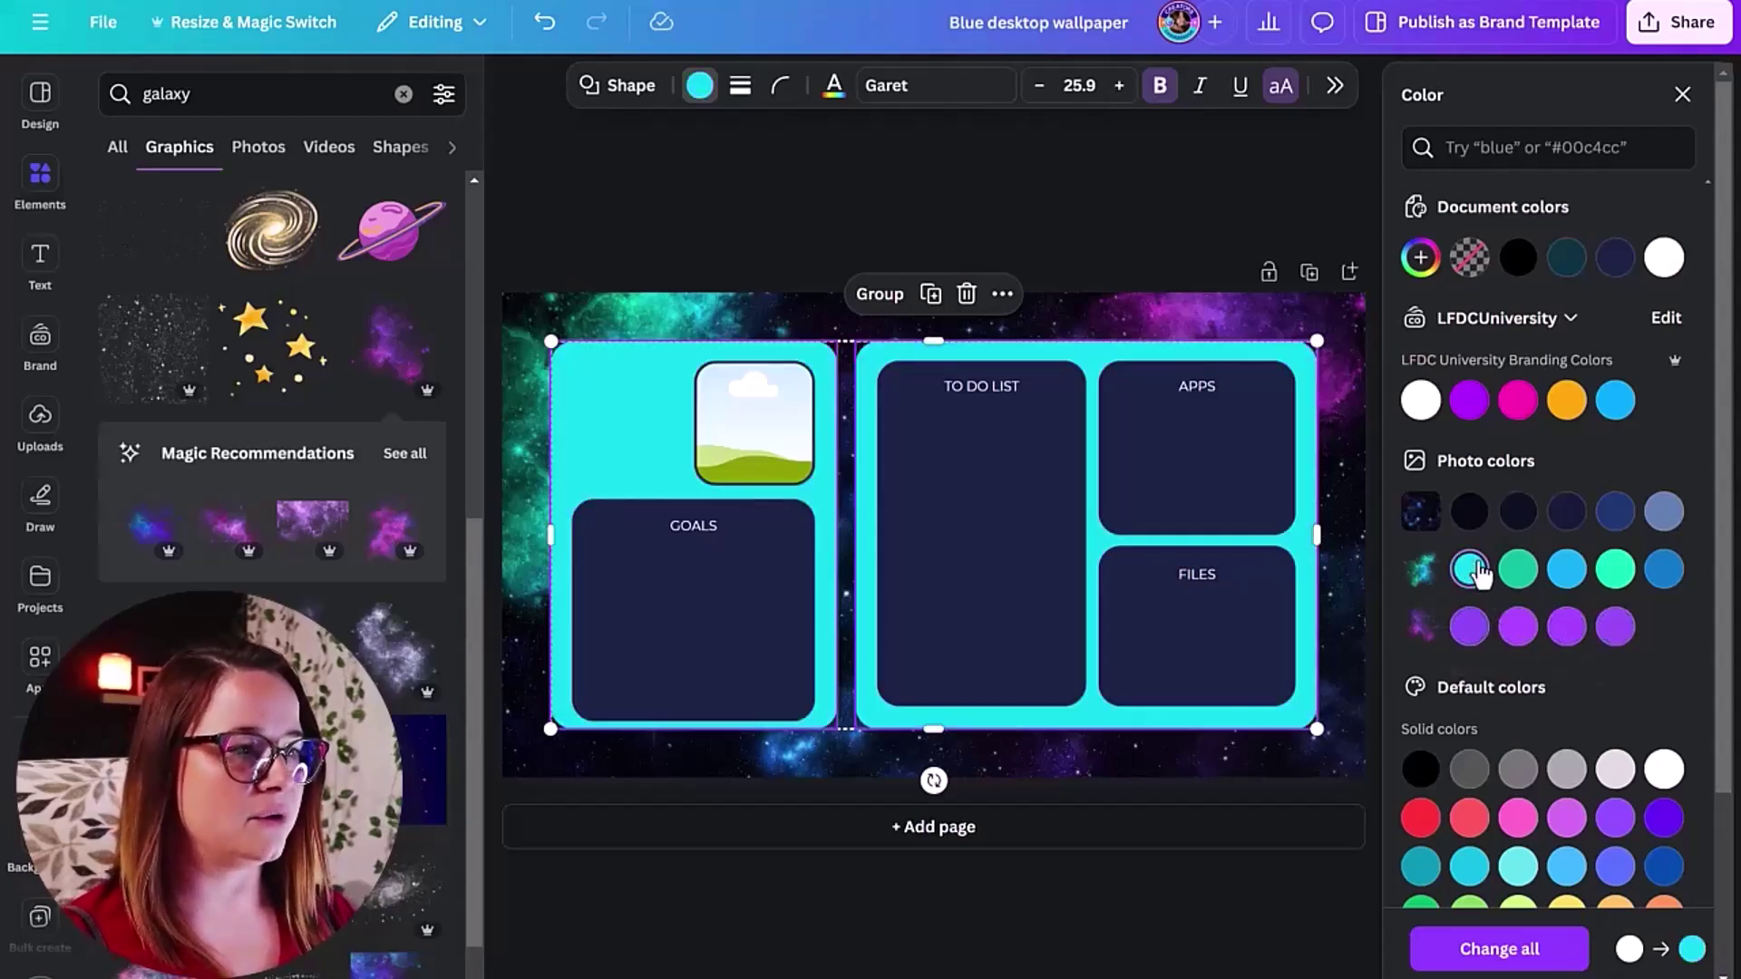
{"action": "left_click", "coordinate": [1519, 570]}
{"action": "left_click", "coordinate": [1664, 511]}
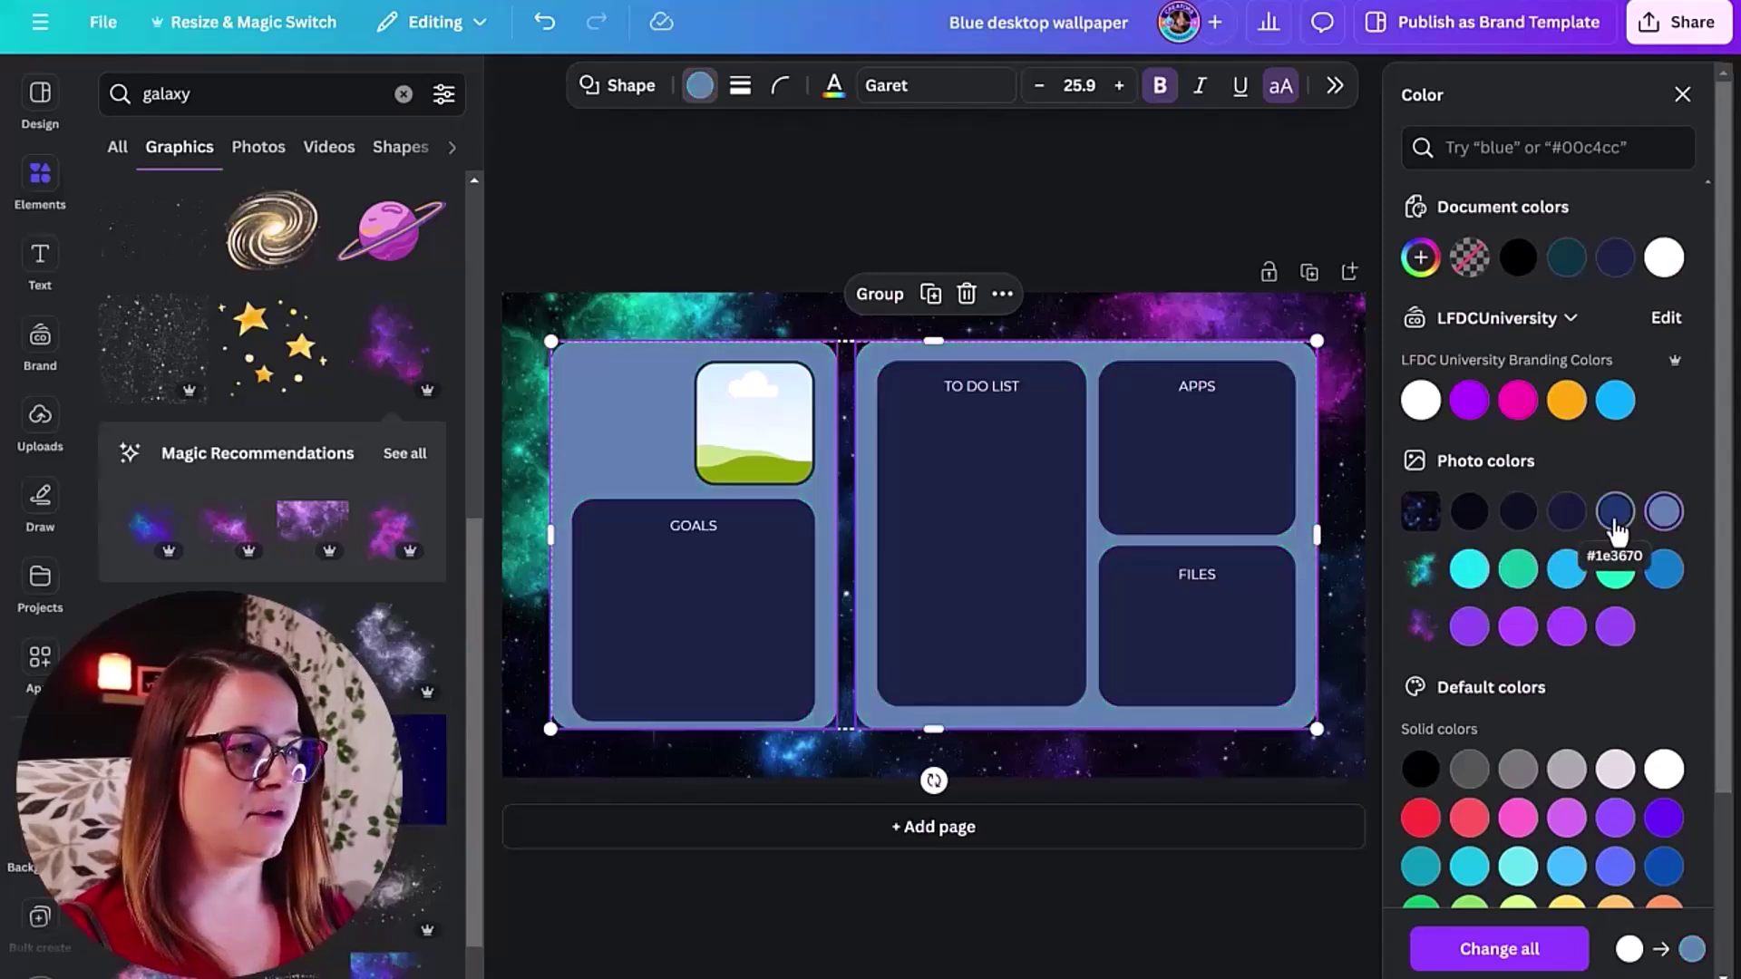
{"action": "left_click", "coordinate": [1614, 521]}
{"action": "left_click", "coordinate": [1566, 517]}
{"action": "left_click", "coordinate": [1526, 526]}
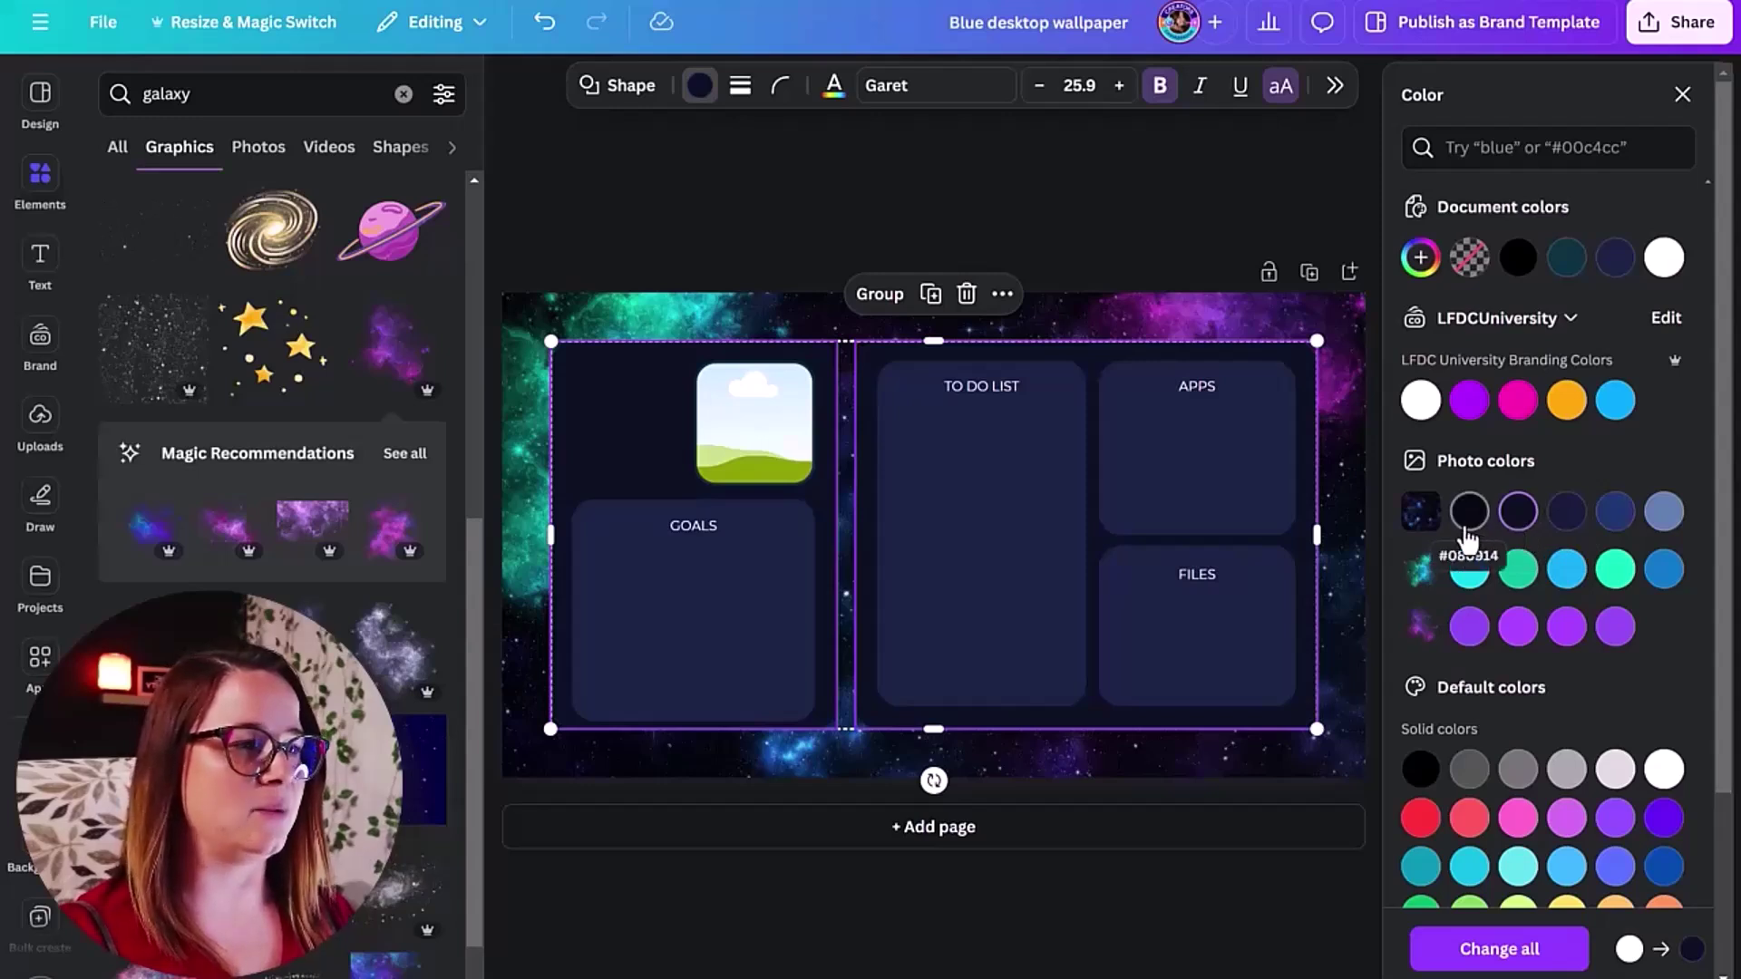
{"action": "left_click", "coordinate": [1571, 528]}
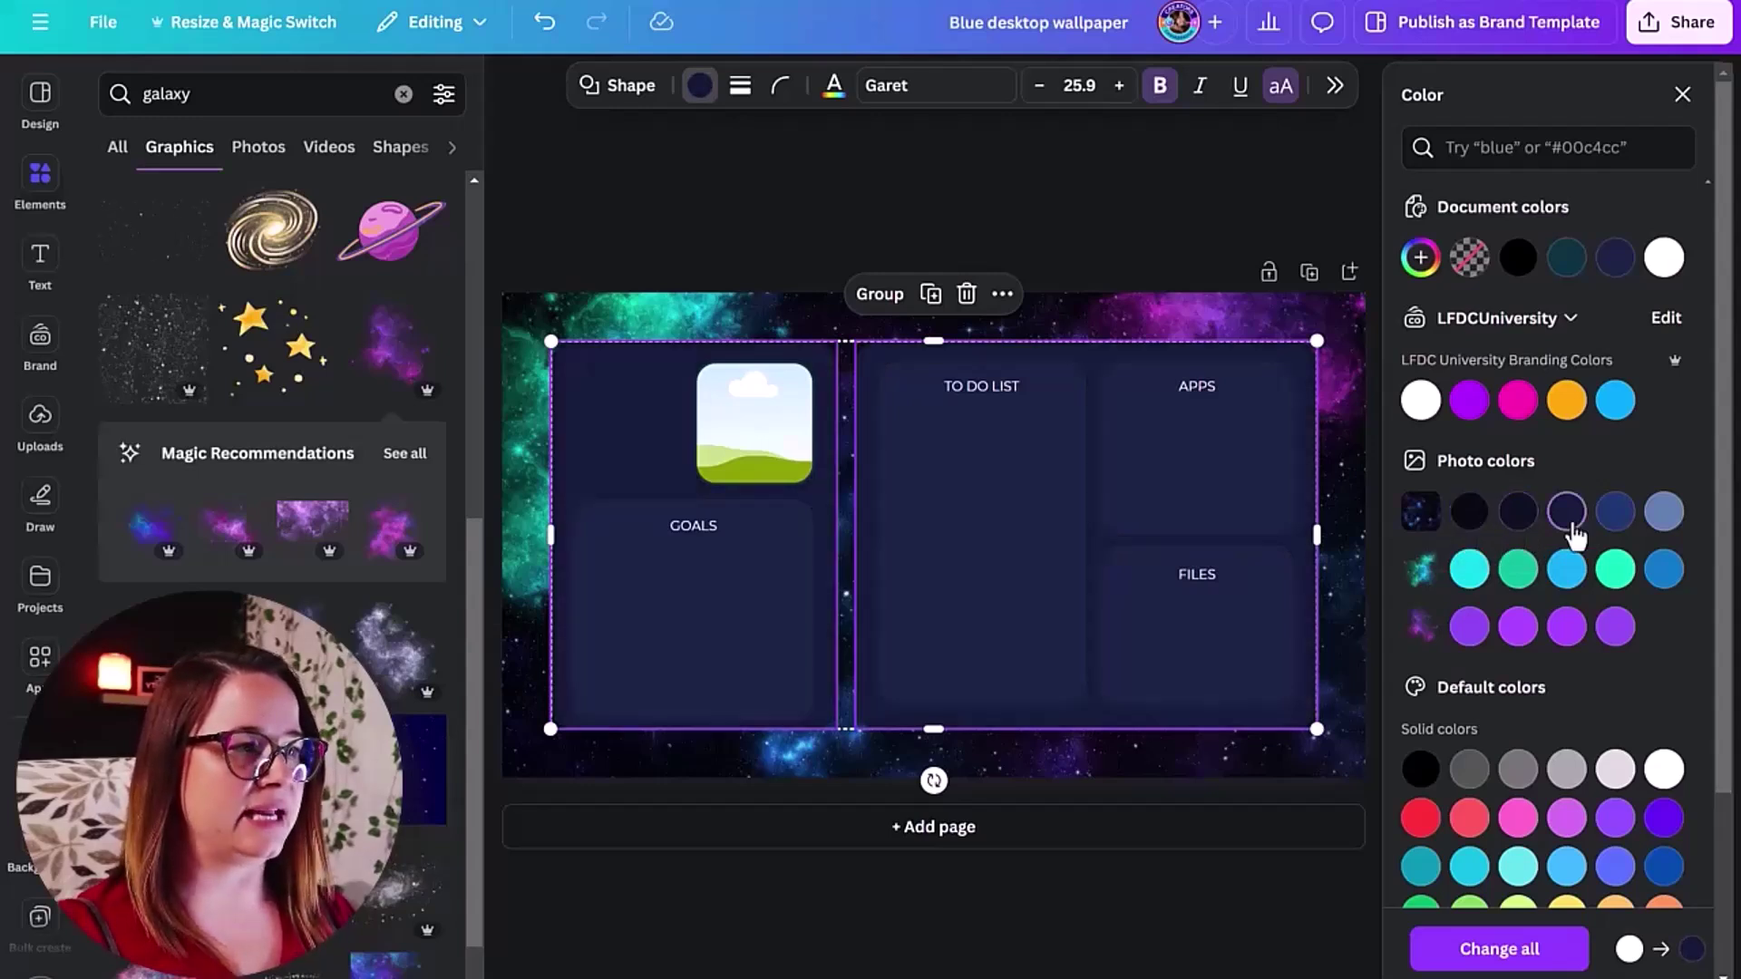
{"action": "left_click", "coordinate": [1520, 514]}
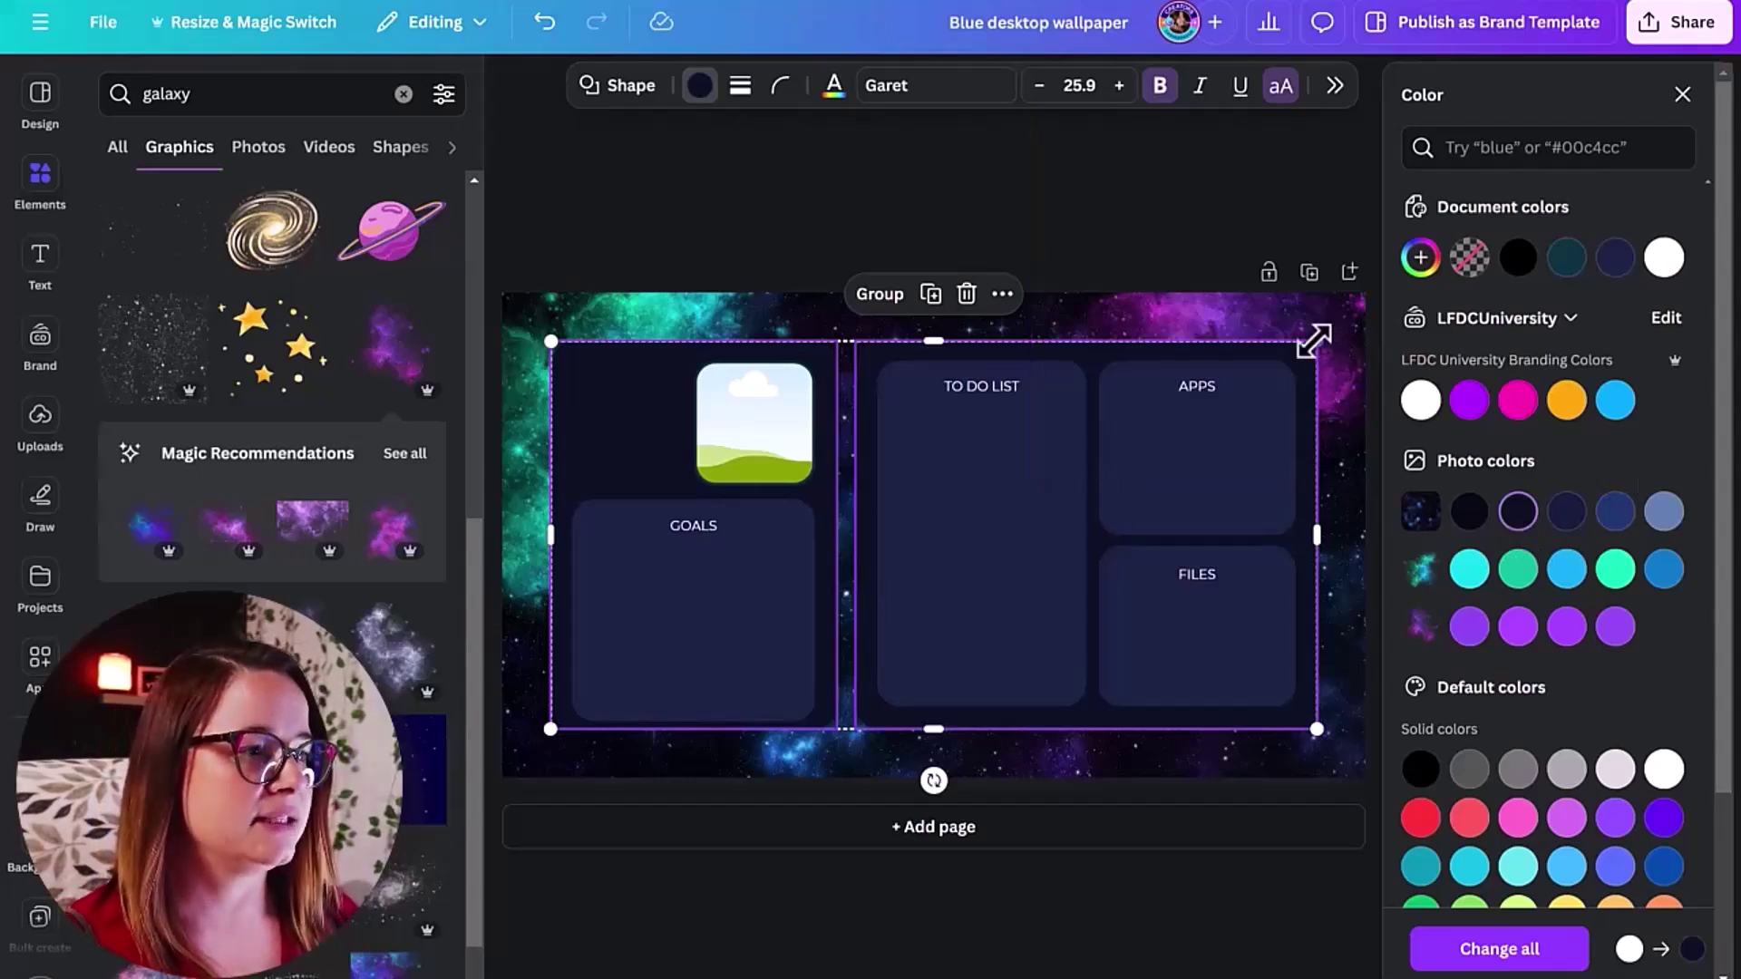
{"action": "left_click_drag", "start_coordinate": [1314, 342], "coordinate": [1325, 338]}
Select the GOALS, TO DO LIST, APPS and FILES boxes together
{"action": "key", "text": "Escape"}
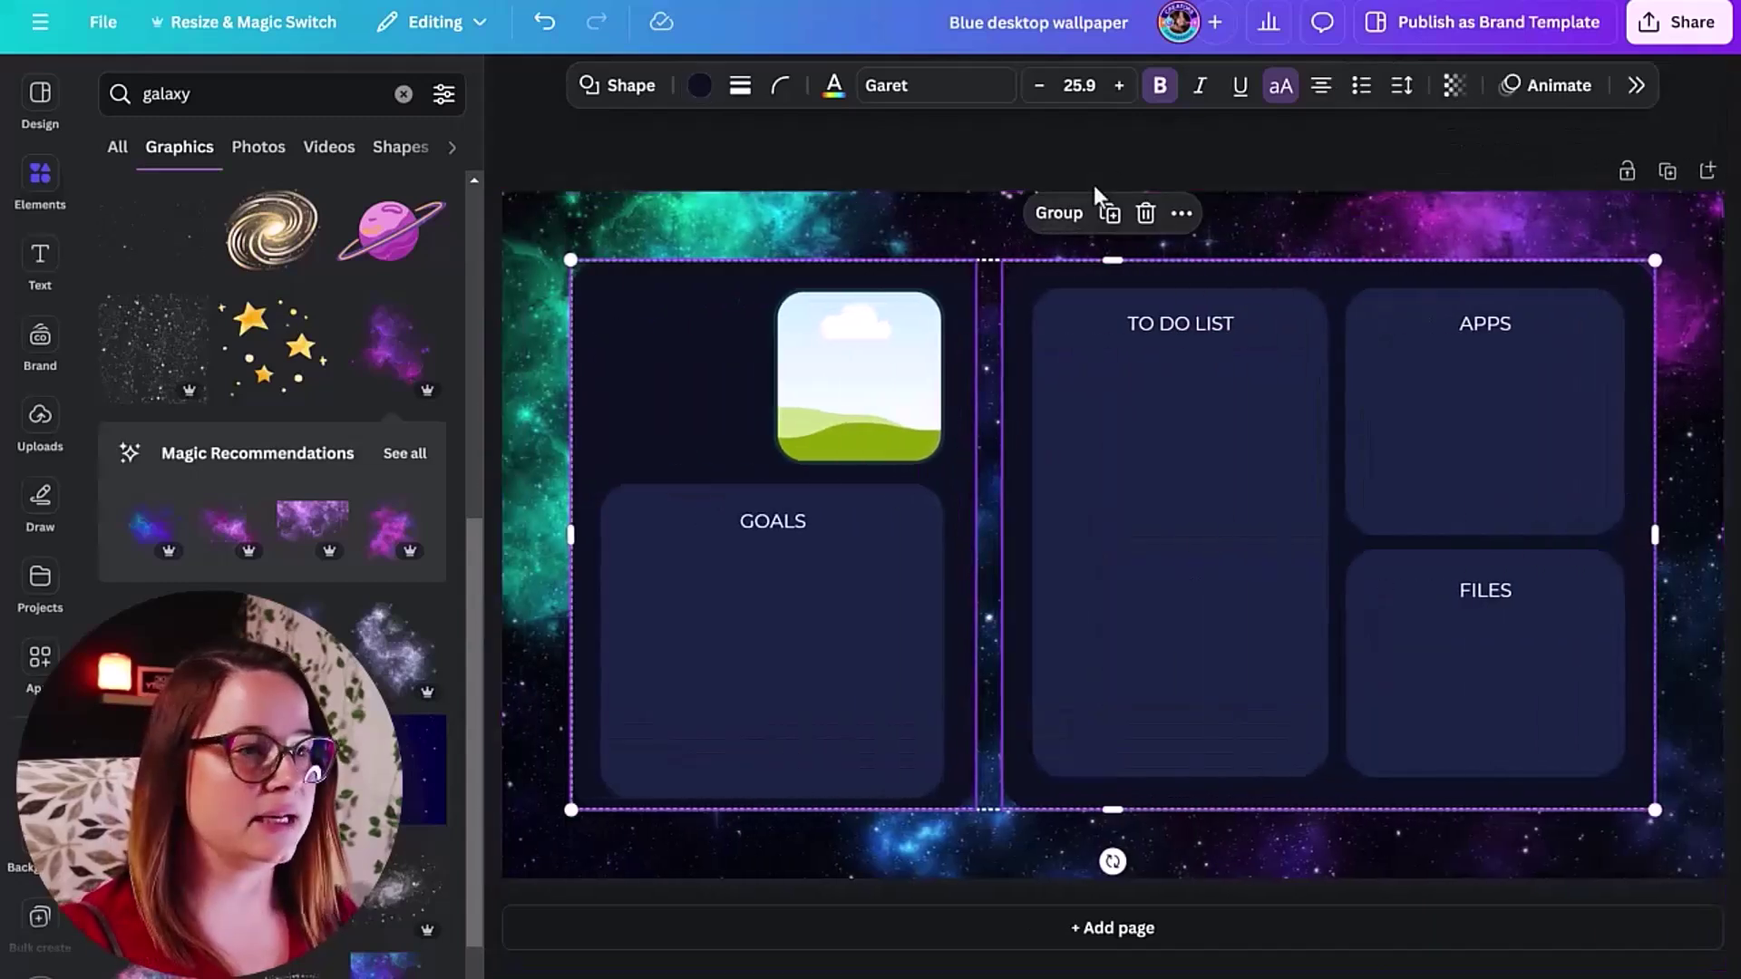
{"action": "left_click", "coordinate": [1108, 165]}
{"action": "left_click", "coordinate": [760, 567]}
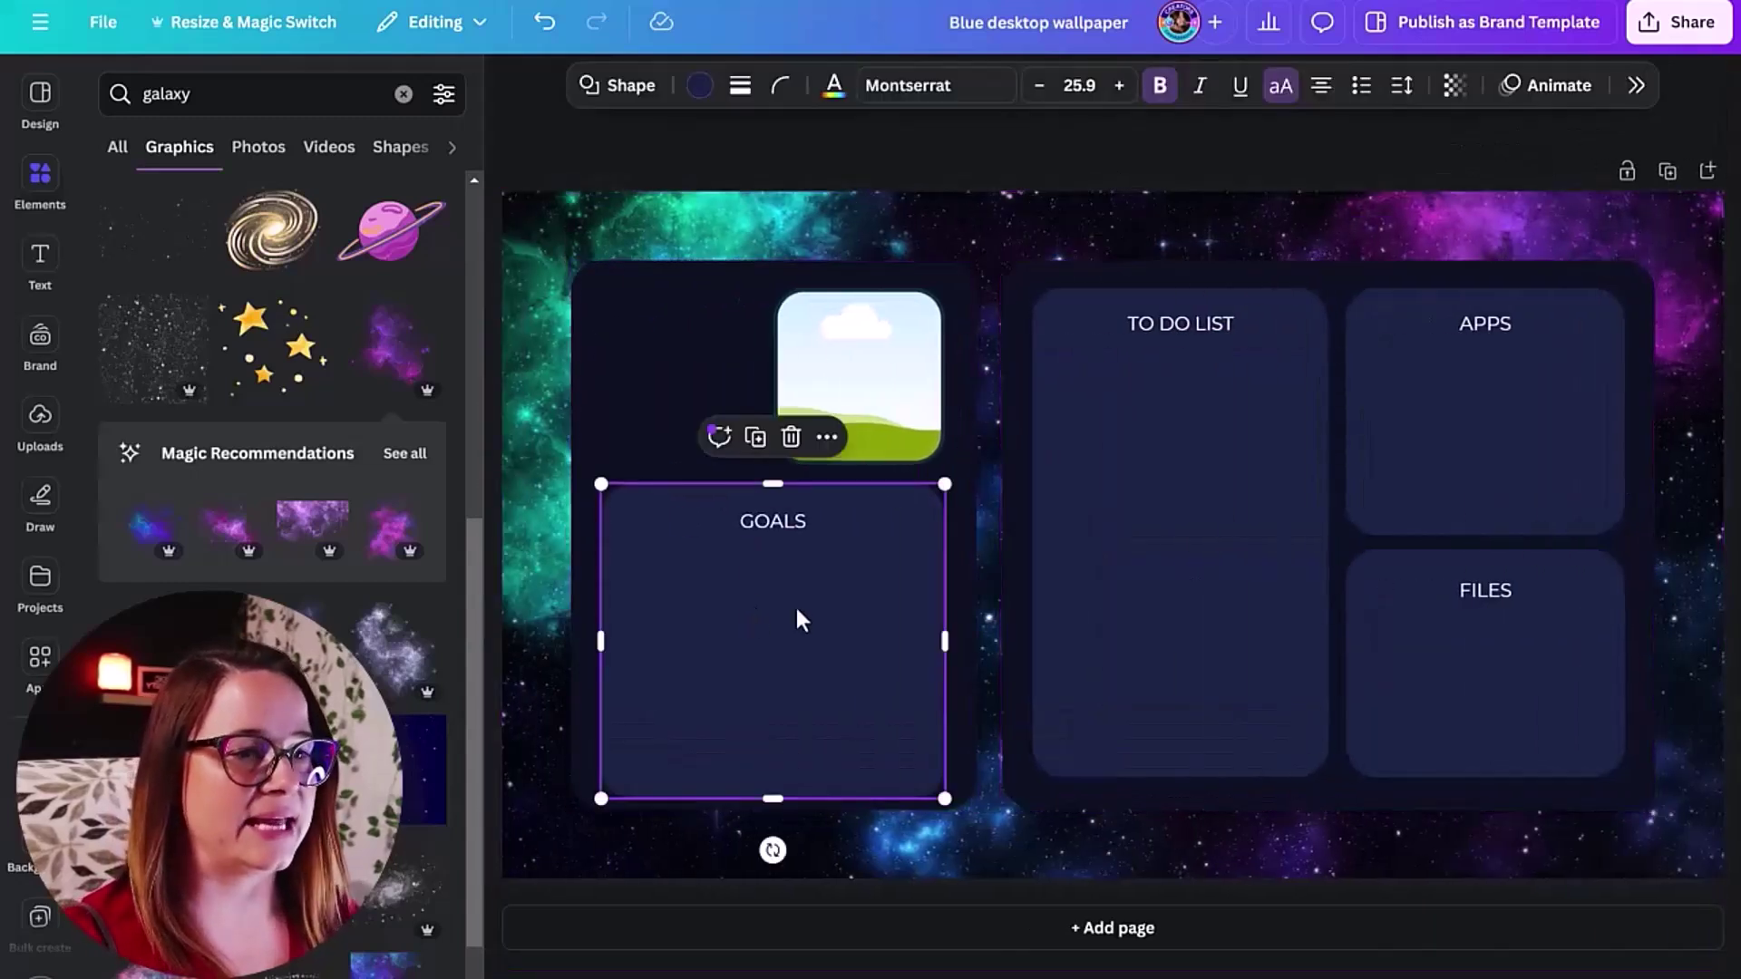
{"action": "left_click", "coordinate": [1130, 569], "text": "shift"}
{"action": "left_click", "coordinate": [1364, 495], "text": "shift"}
{"action": "left_click", "coordinate": [1368, 640], "text": "shift"}
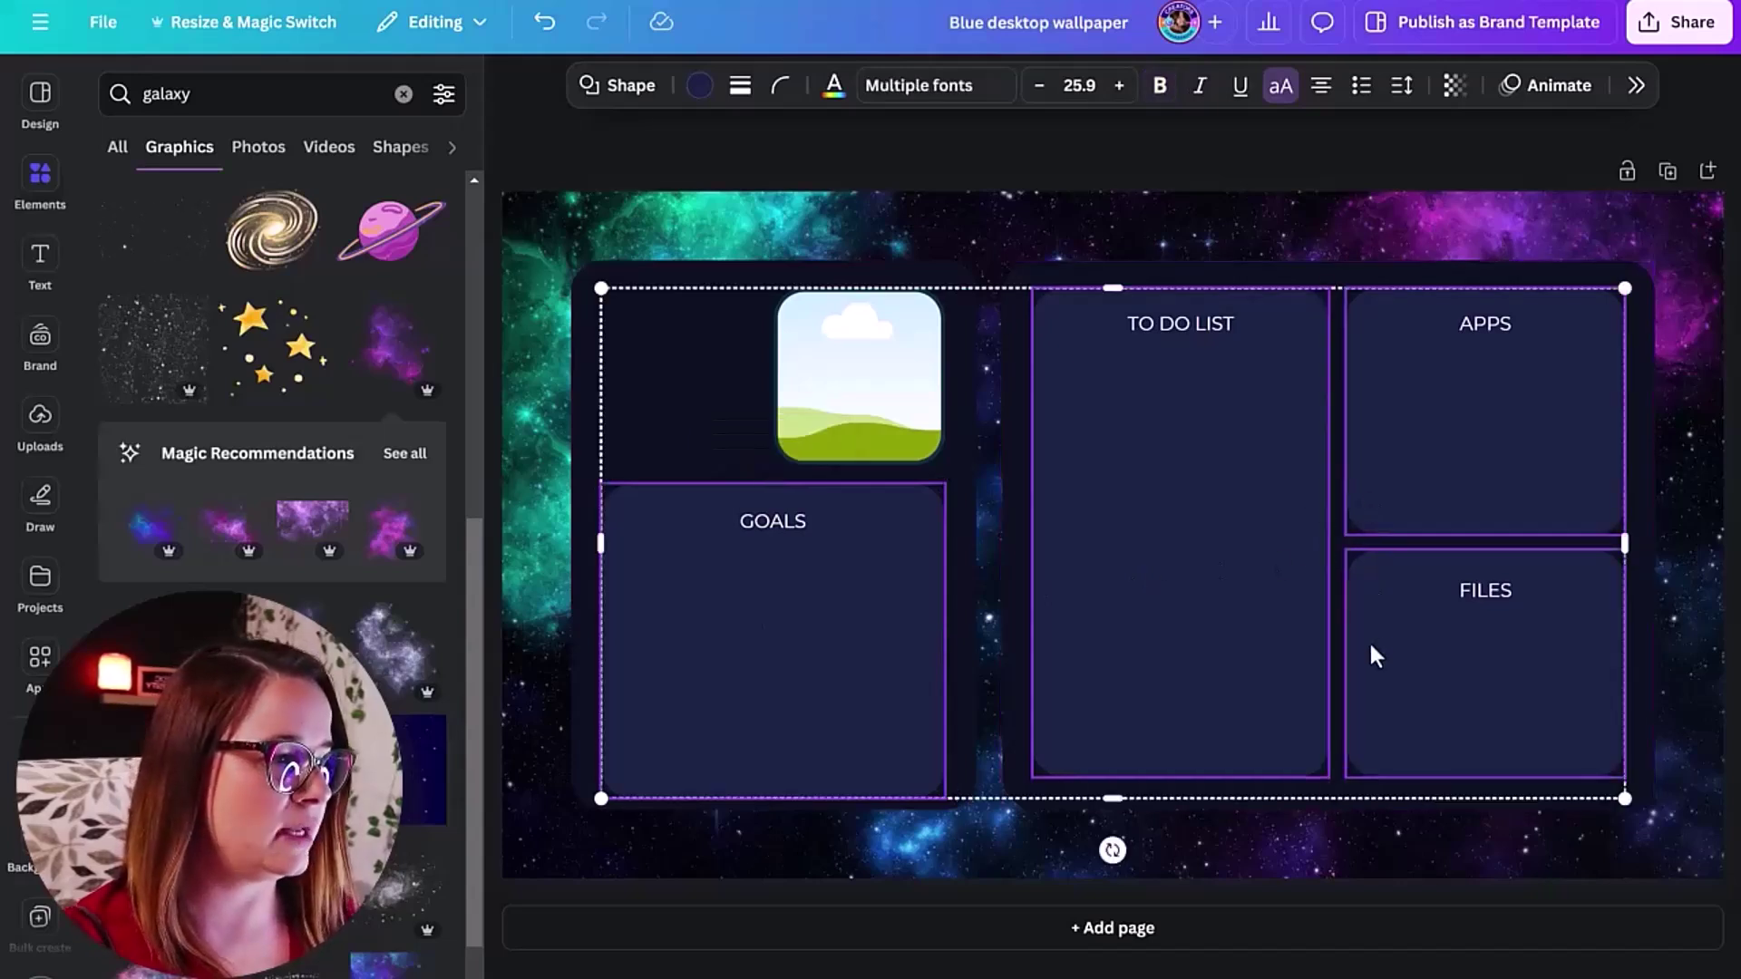
Try purple, green and blue photo colours on the four boxes, then fill them with cyan
{"action": "left_click", "coordinate": [708, 89]}
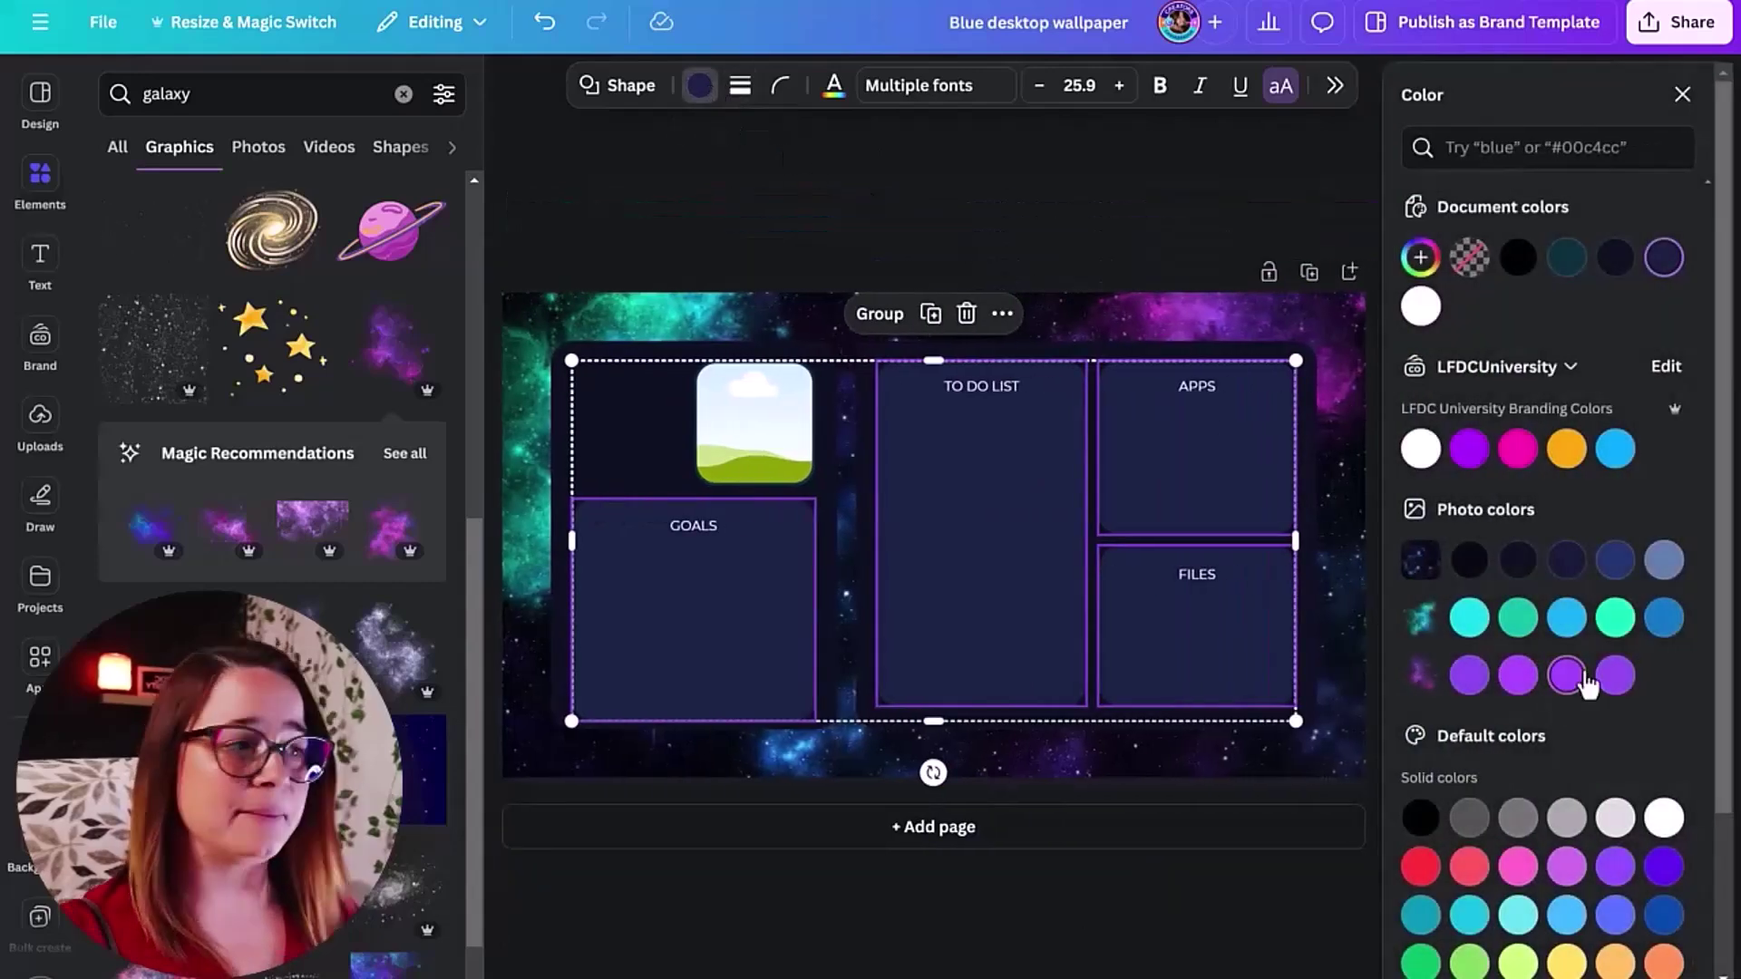
{"action": "left_click", "coordinate": [1616, 677]}
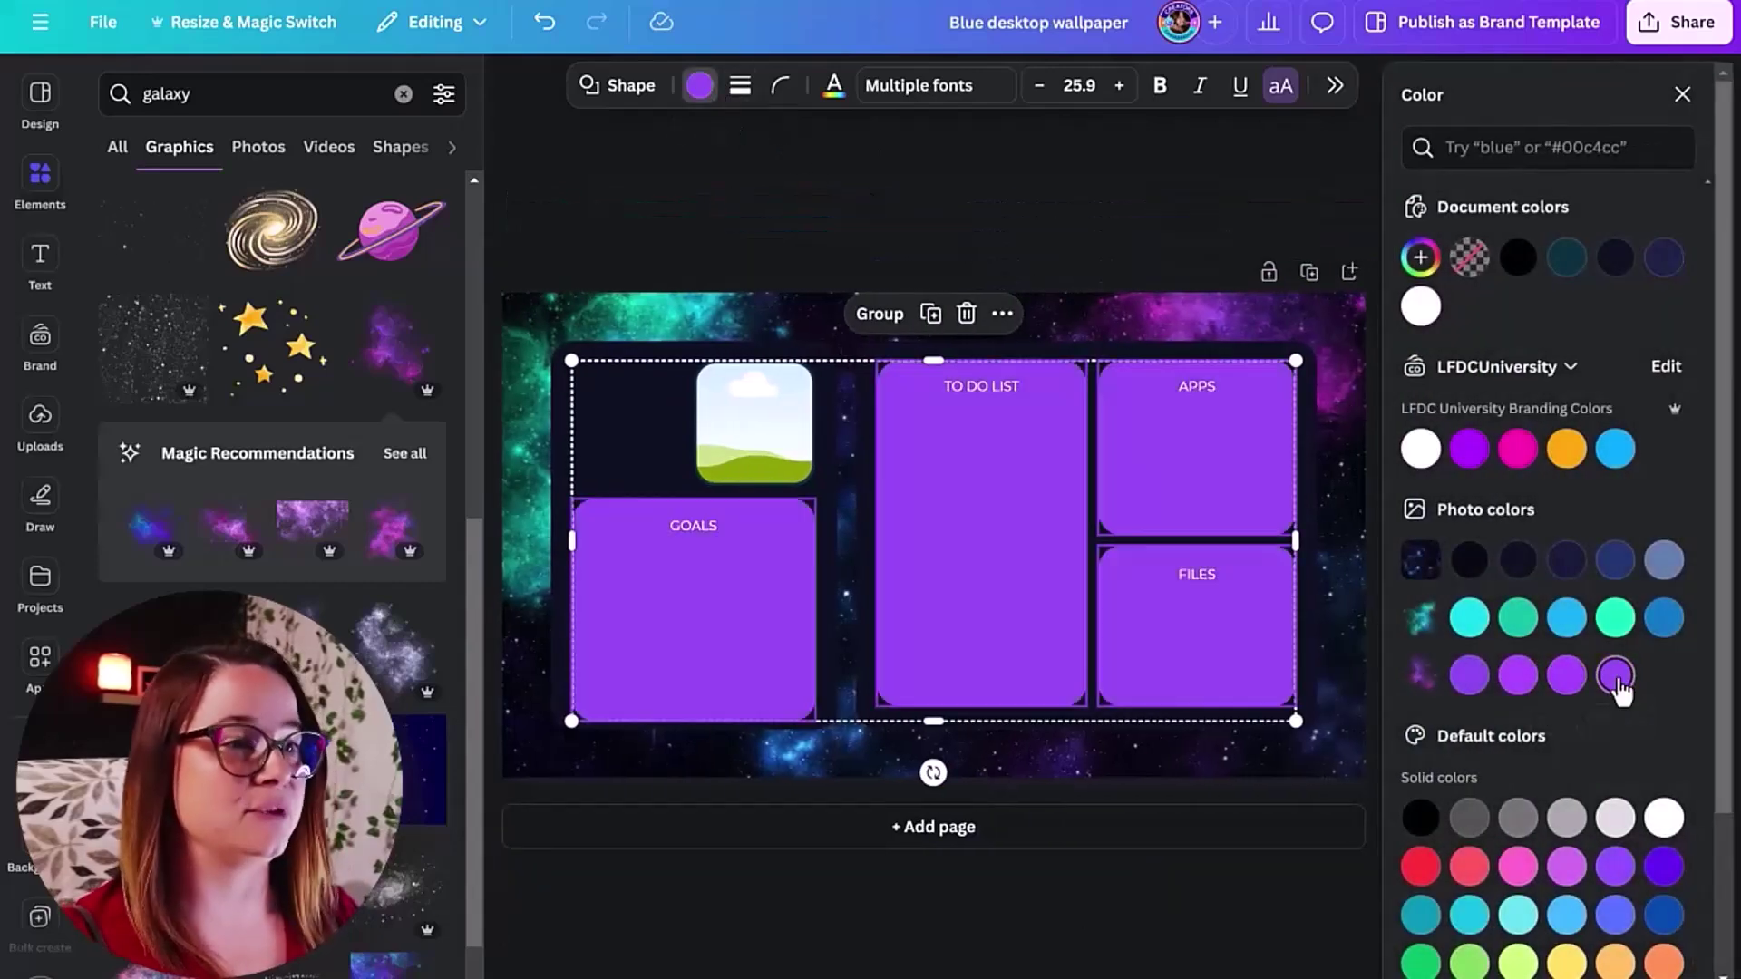
{"action": "left_click", "coordinate": [1567, 676]}
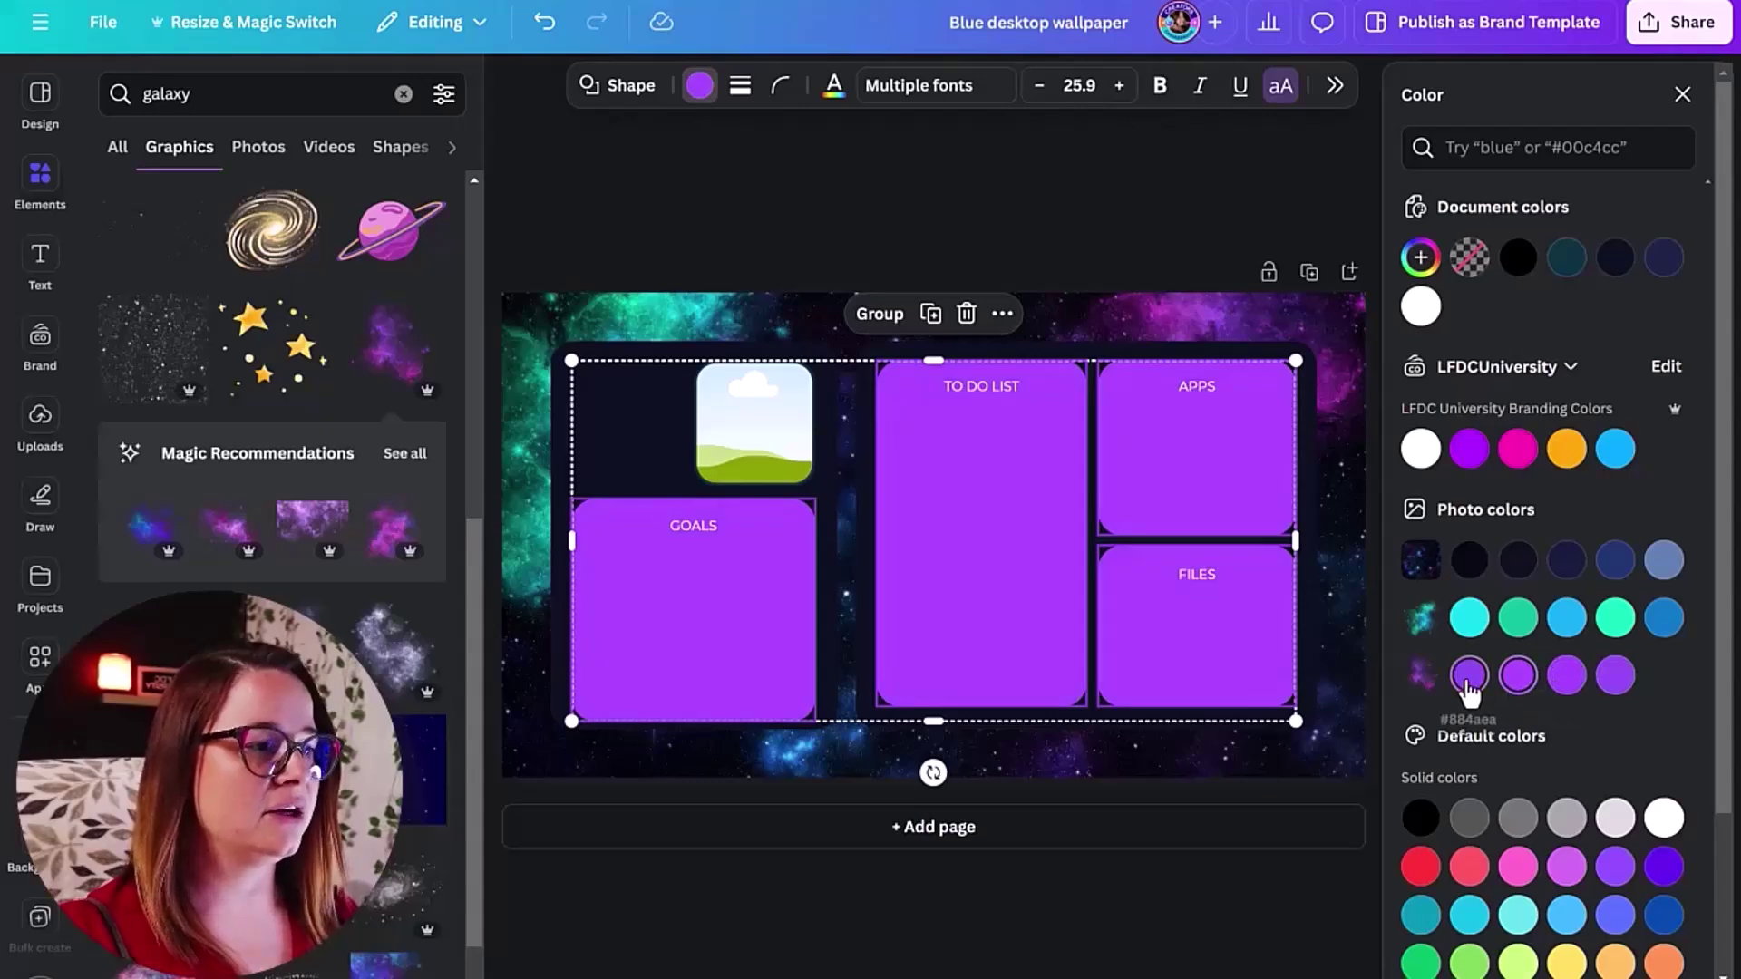
{"action": "left_click", "coordinate": [1469, 617]}
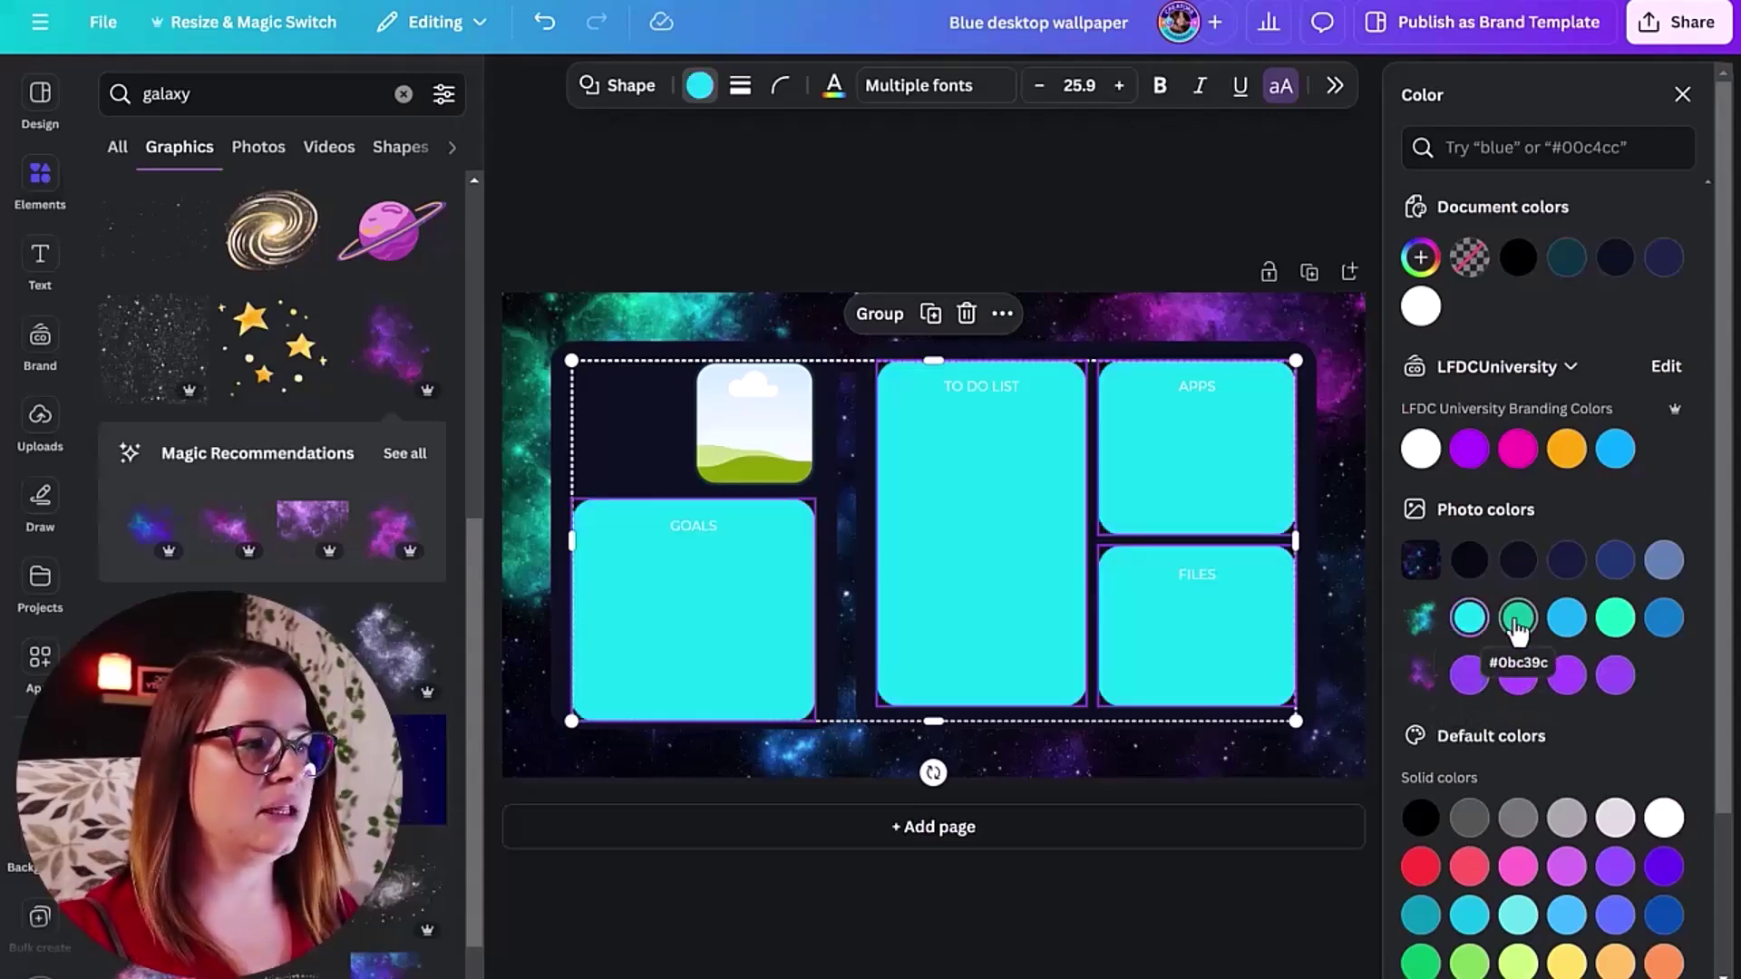
{"action": "left_click", "coordinate": [1518, 622]}
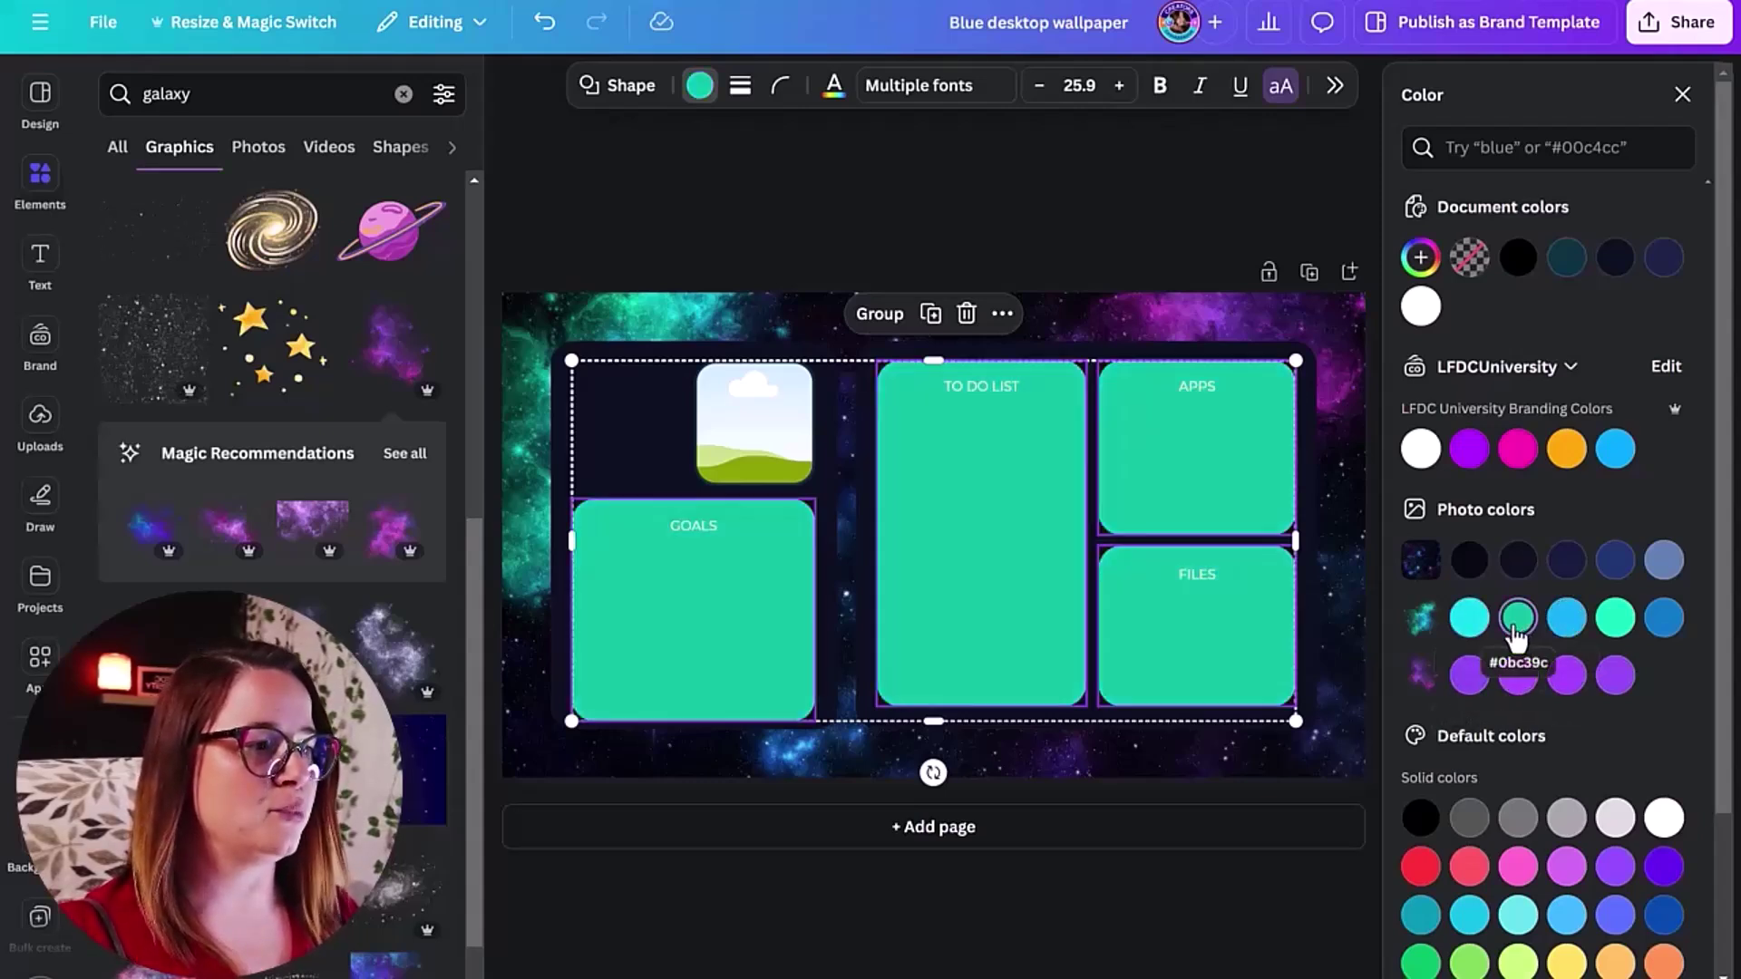
{"action": "left_click", "coordinate": [1565, 620]}
{"action": "left_click", "coordinate": [1615, 624]}
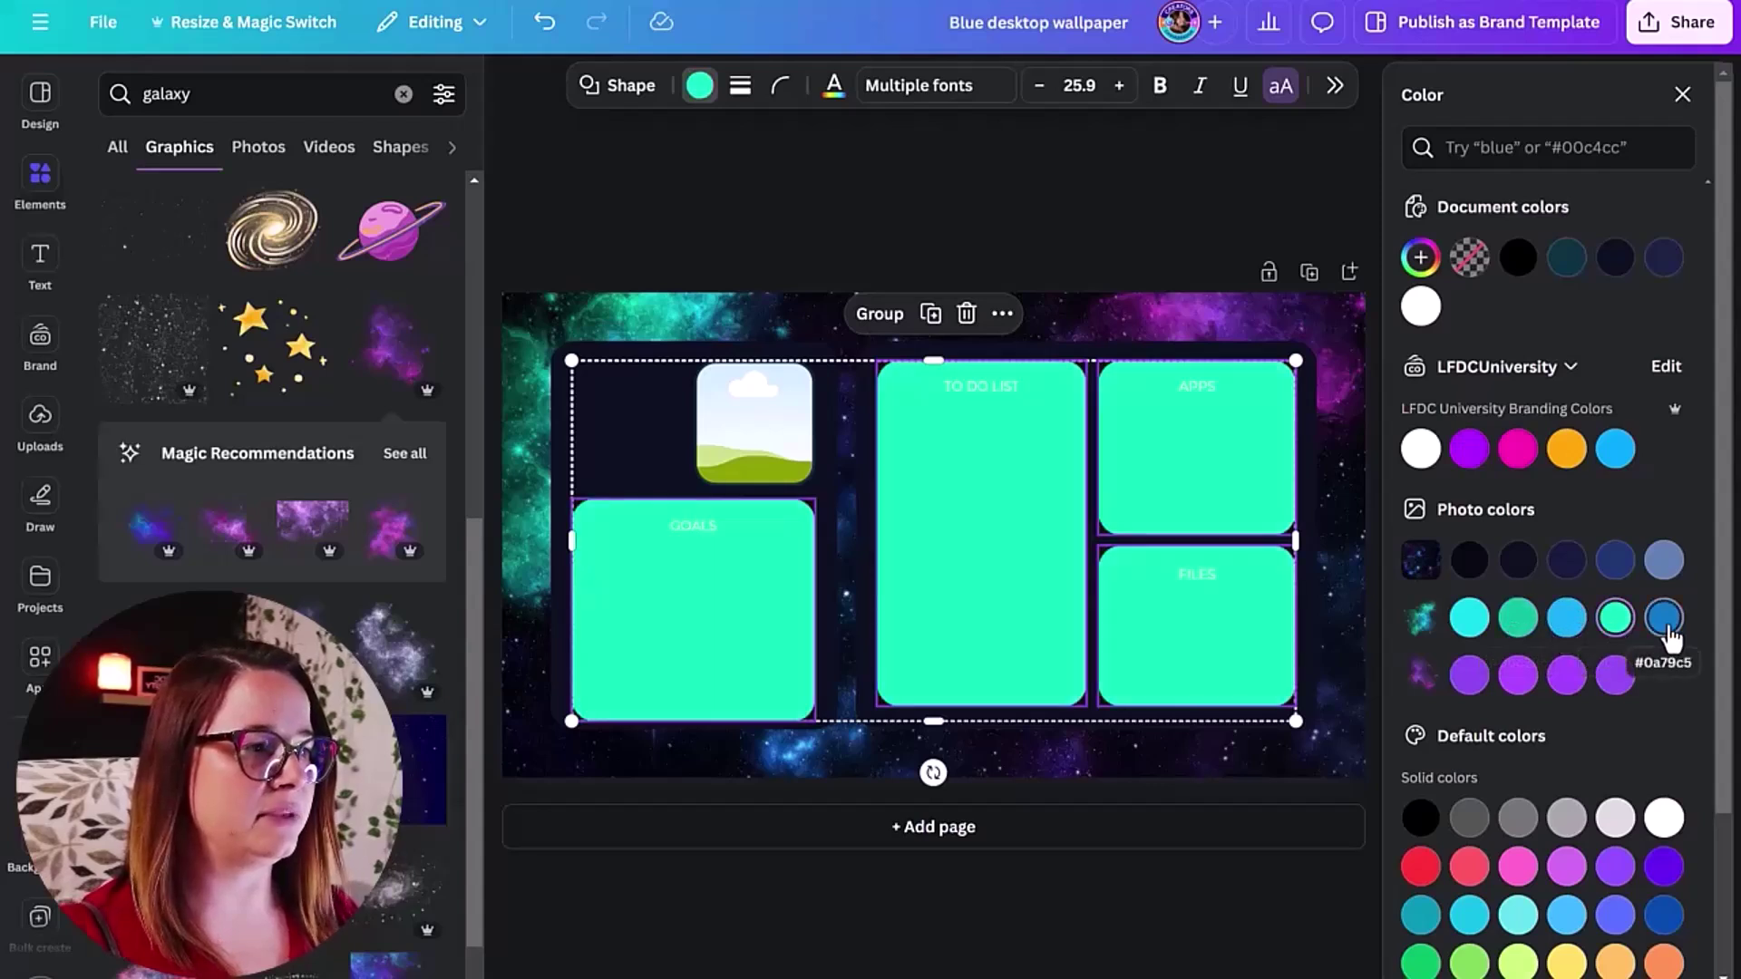
{"action": "left_click", "coordinate": [1665, 624]}
{"action": "left_click", "coordinate": [1470, 628]}
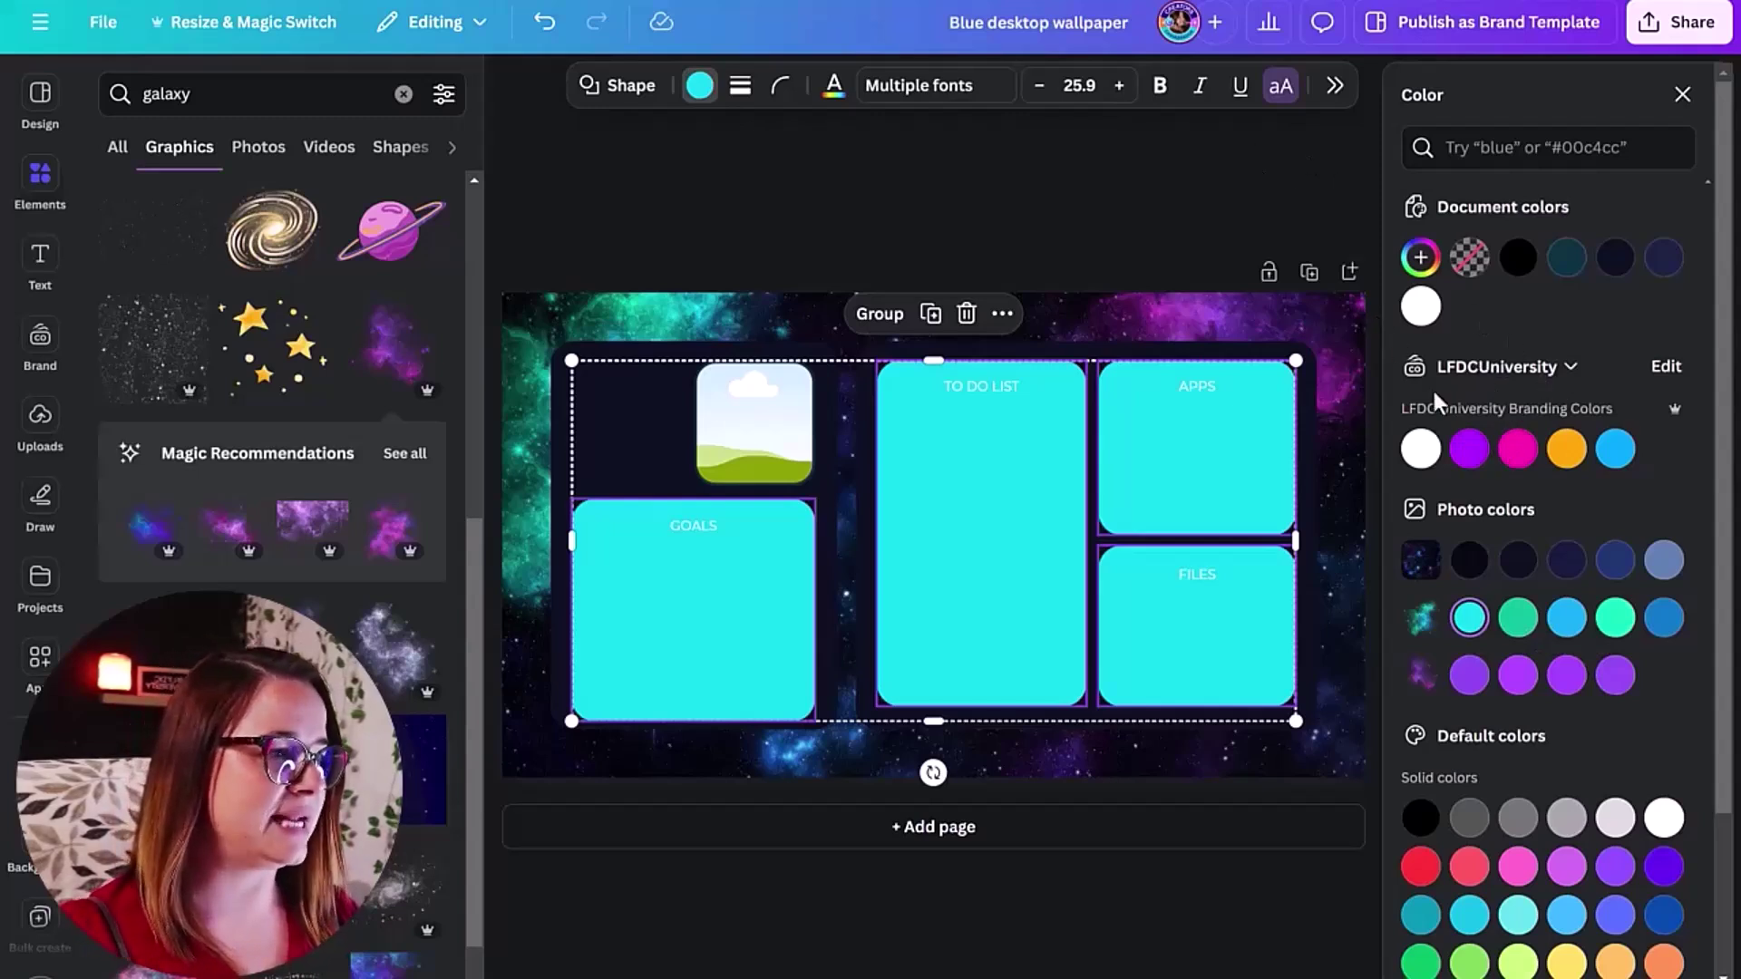
Lower the cyan boxes' transparency to 52 so they show as muted teal
{"action": "key", "text": "Escape"}
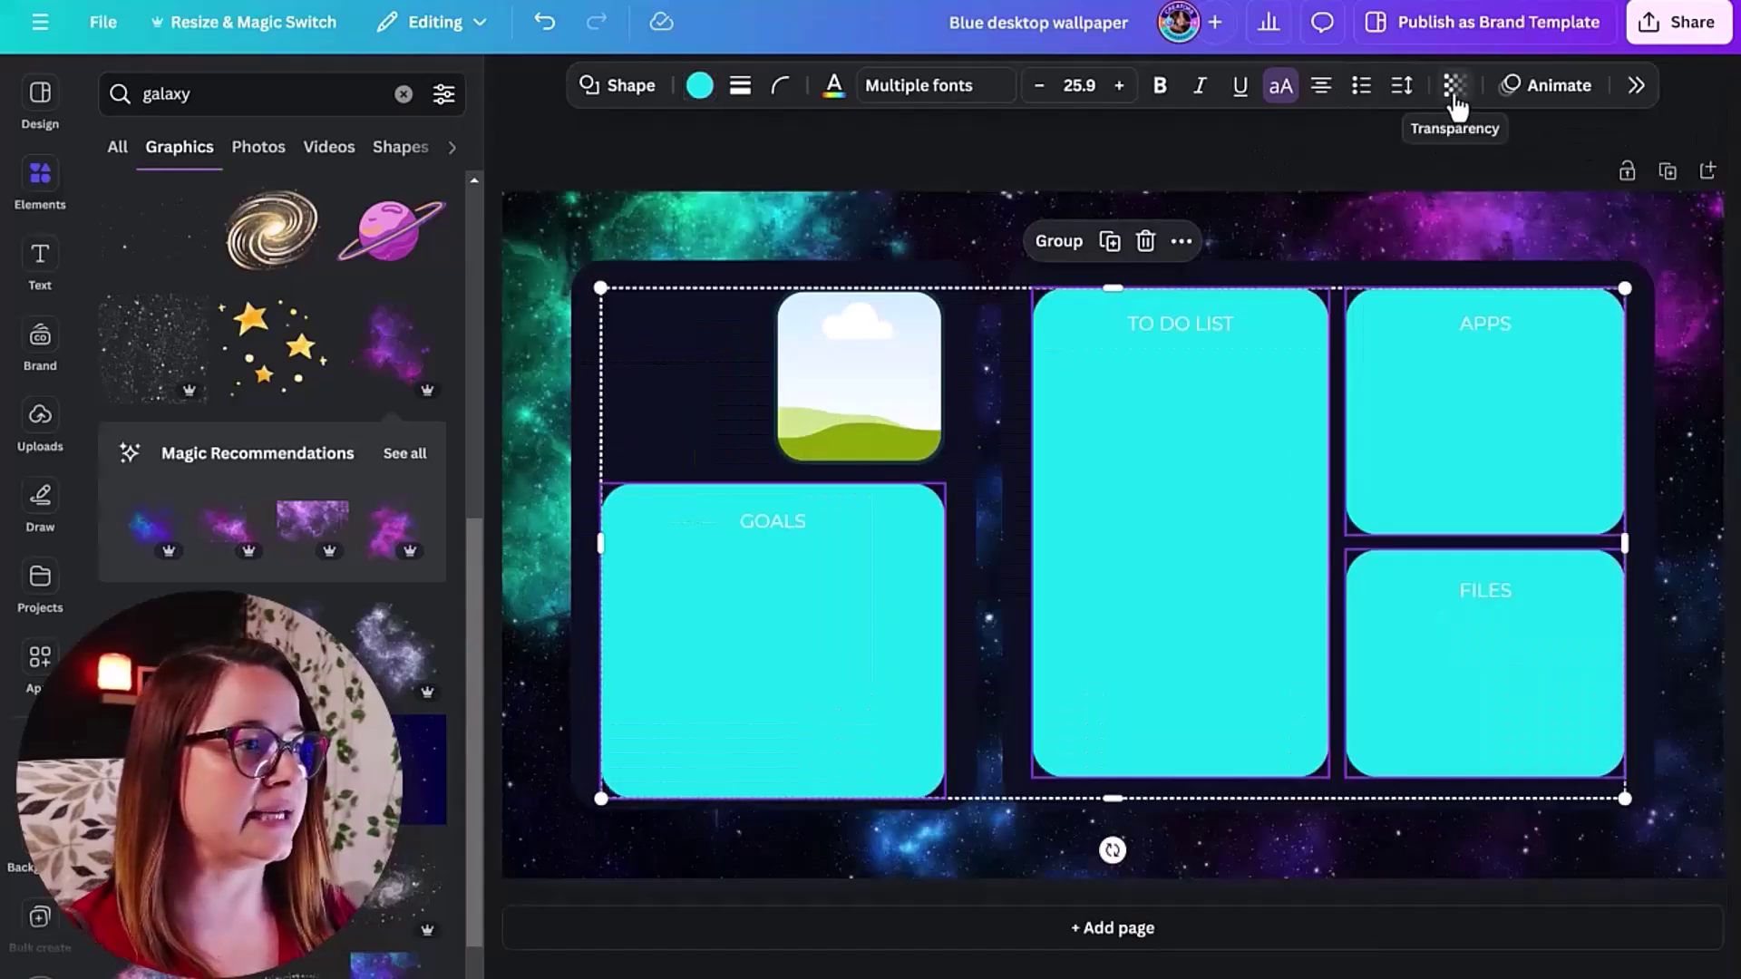
{"action": "left_click", "coordinate": [1455, 106]}
{"action": "left_click_drag", "start_coordinate": [1515, 179], "coordinate": [1449, 179]}
{"action": "left_click", "coordinate": [979, 148]}
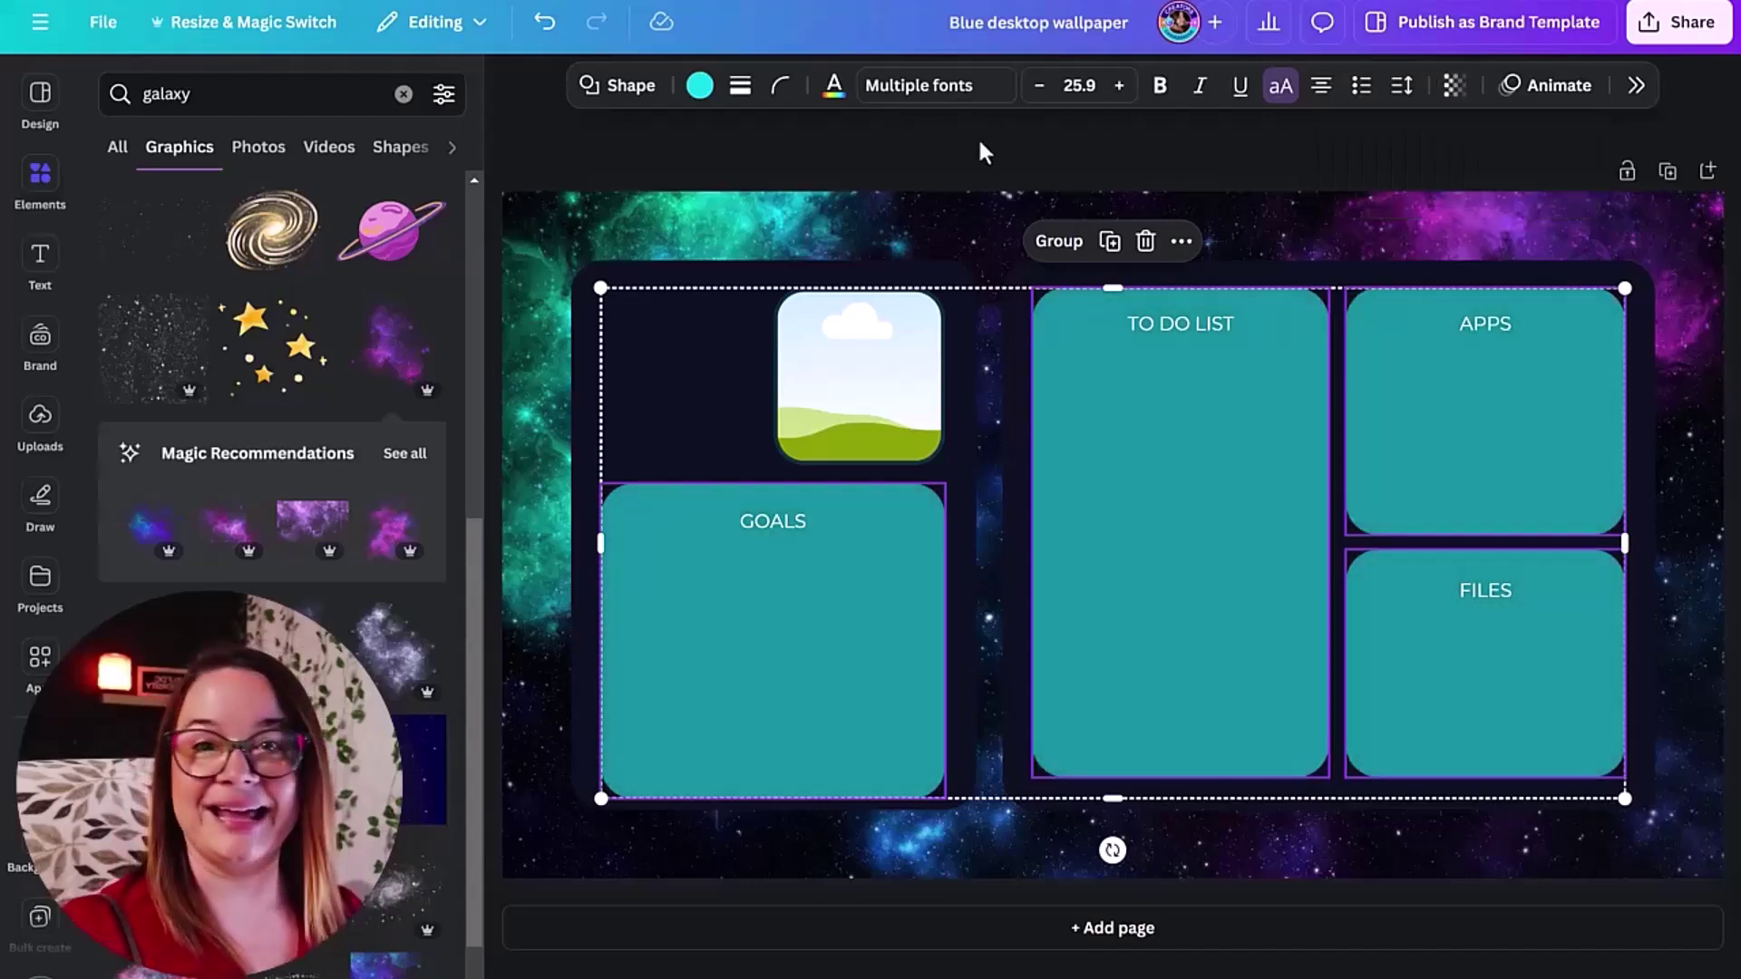
Select the TO DO LIST, APPS, FILES and GOALS headings together
{"action": "left_click", "coordinate": [1003, 153]}
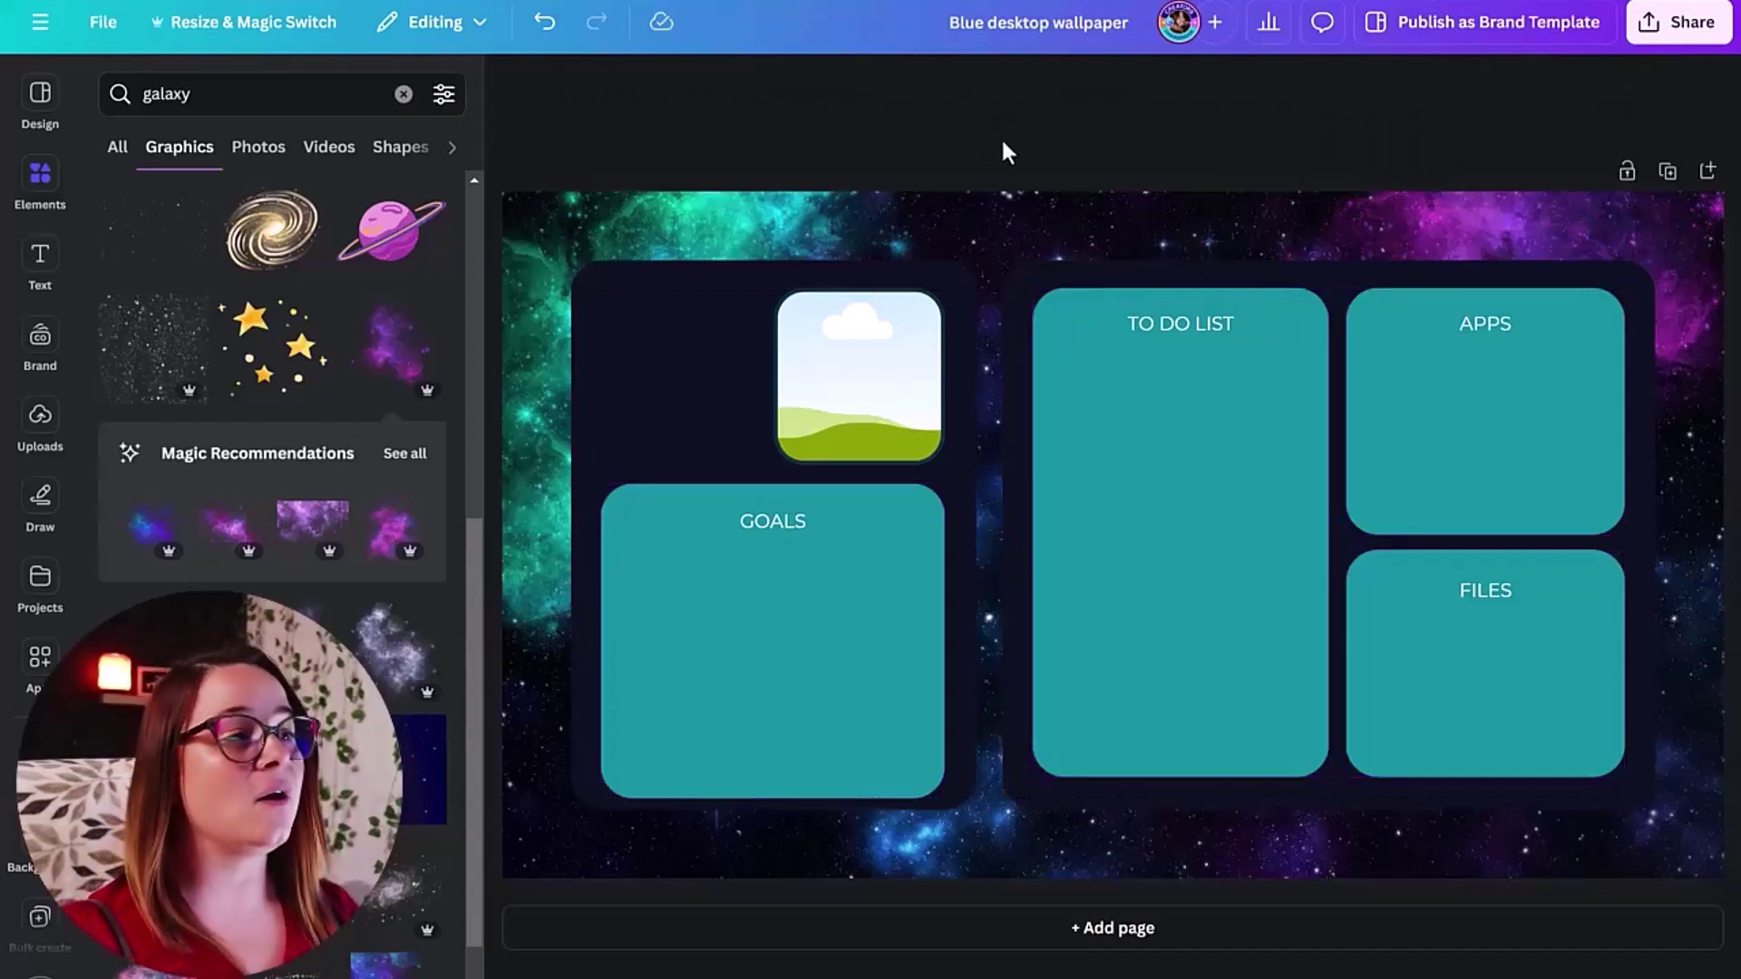
{"action": "left_click", "coordinate": [1188, 318]}
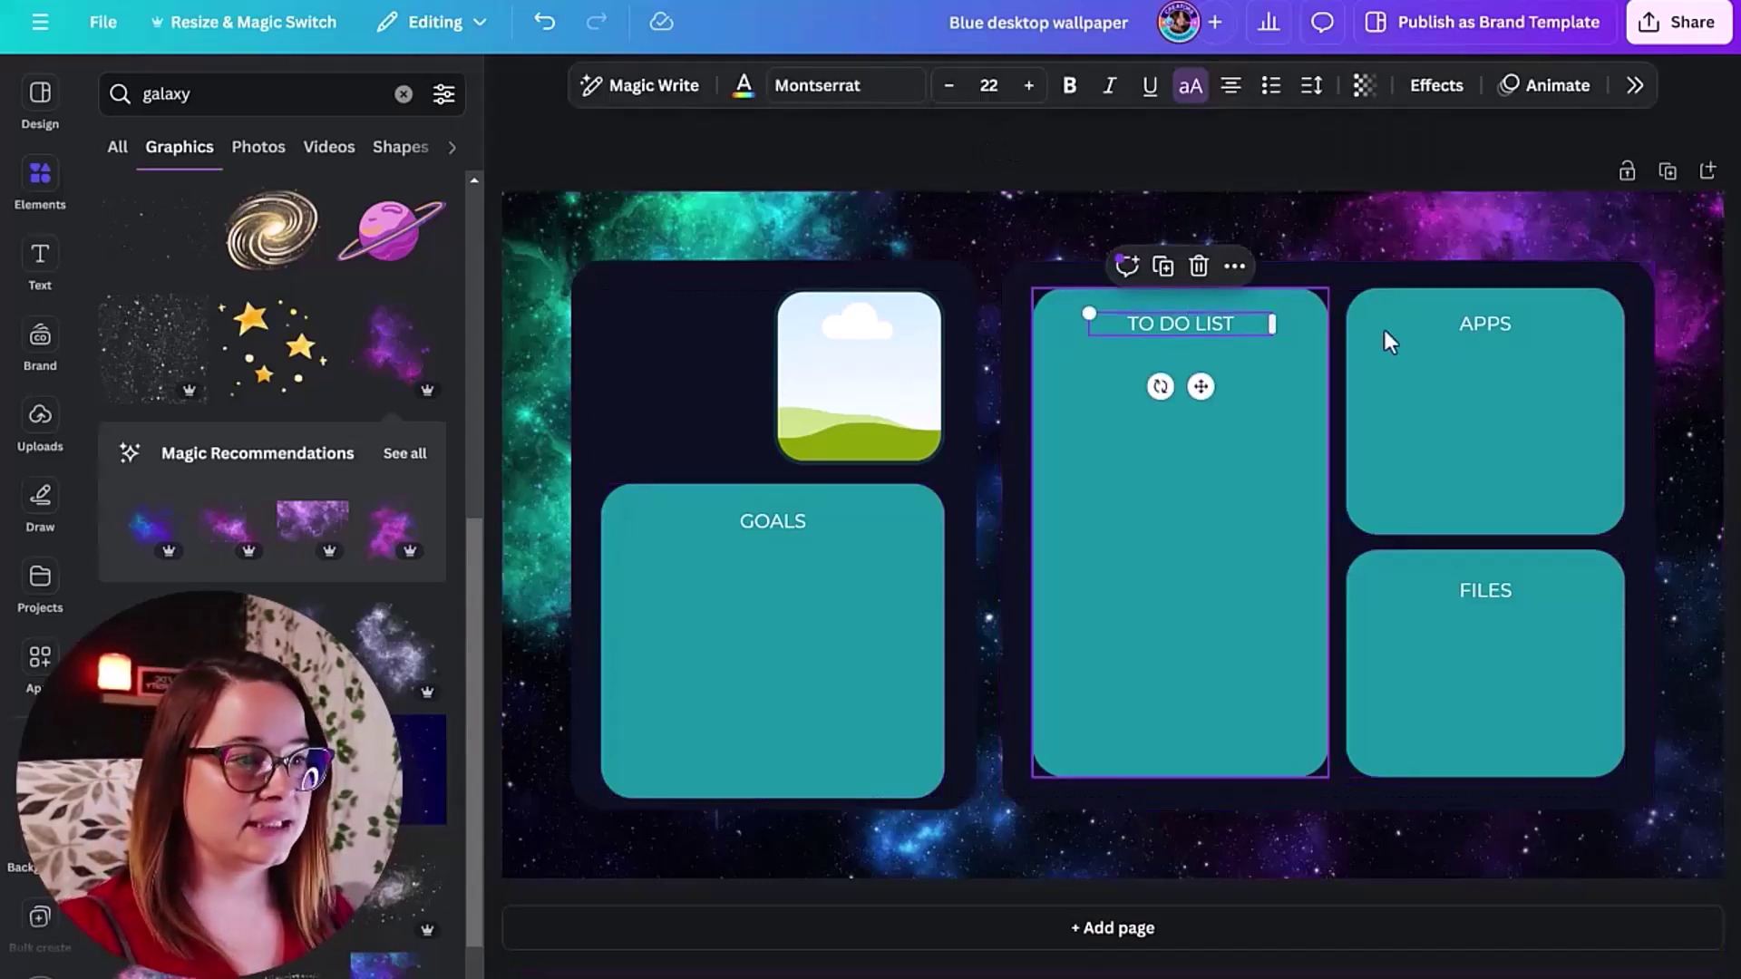
{"action": "left_click", "coordinate": [1482, 328], "text": "shift"}
{"action": "left_click", "coordinate": [1485, 591], "text": "shift"}
{"action": "left_click", "coordinate": [760, 520], "text": "shift"}
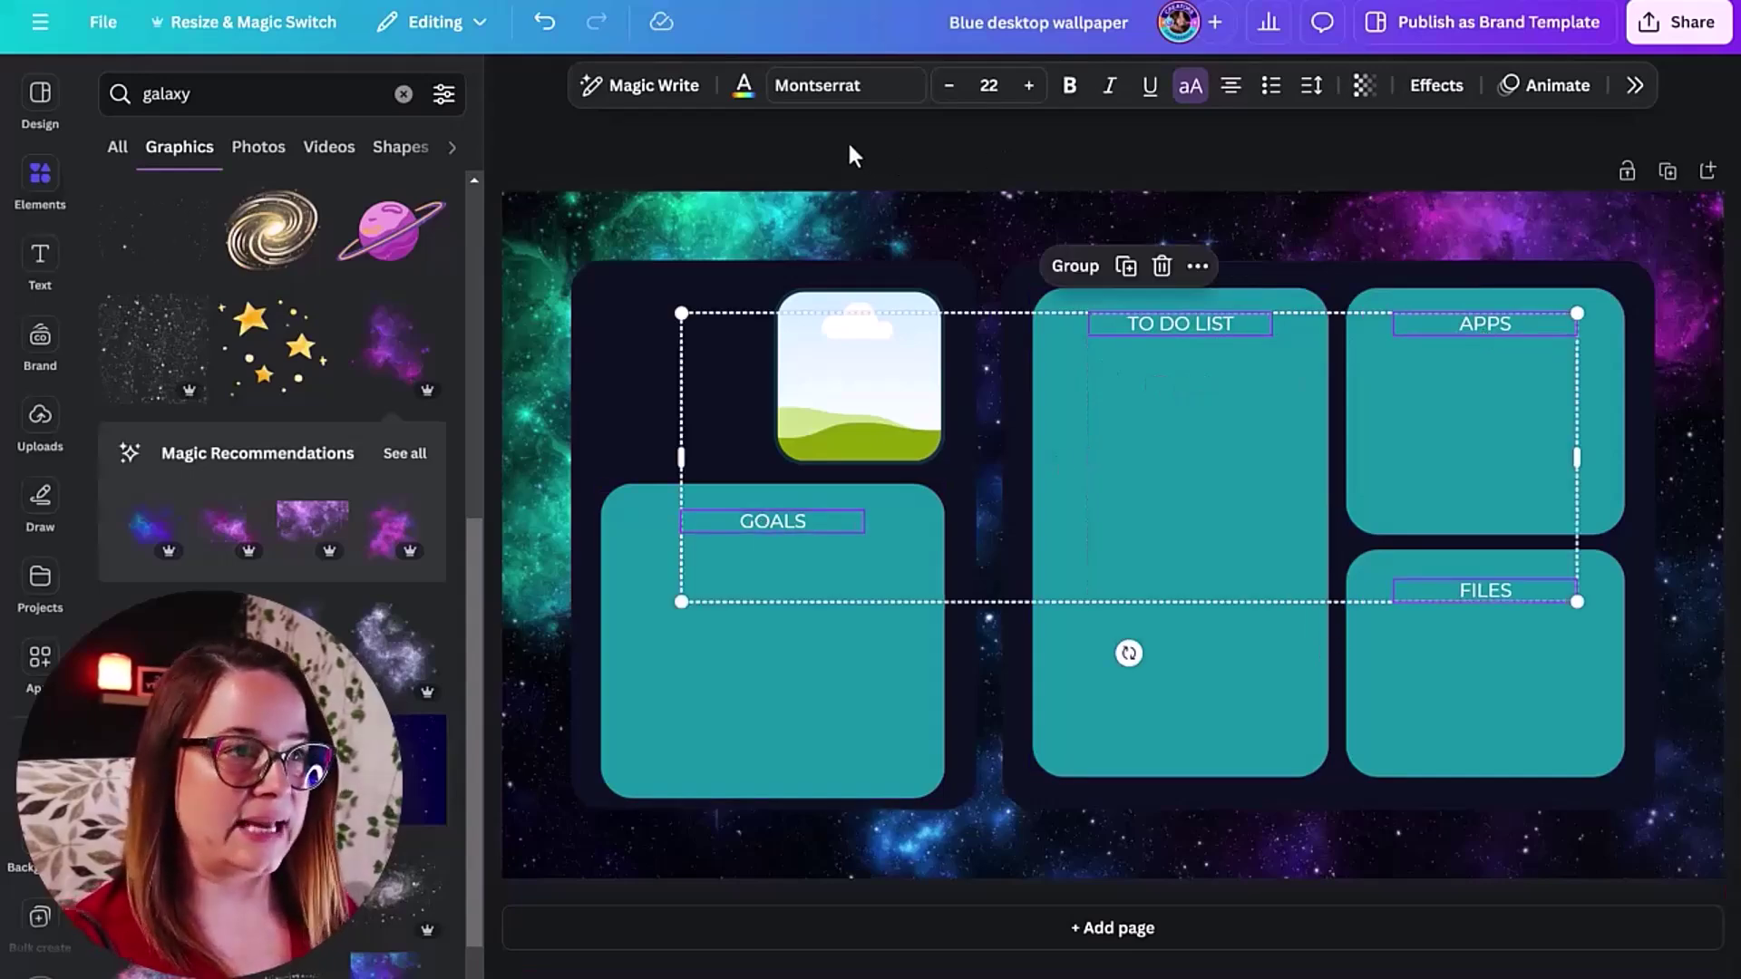
Try Bangers, Daisy Diary Script, JT Ashton and Brittany on the headings, then apply Fredoka
{"action": "left_click", "coordinate": [861, 91]}
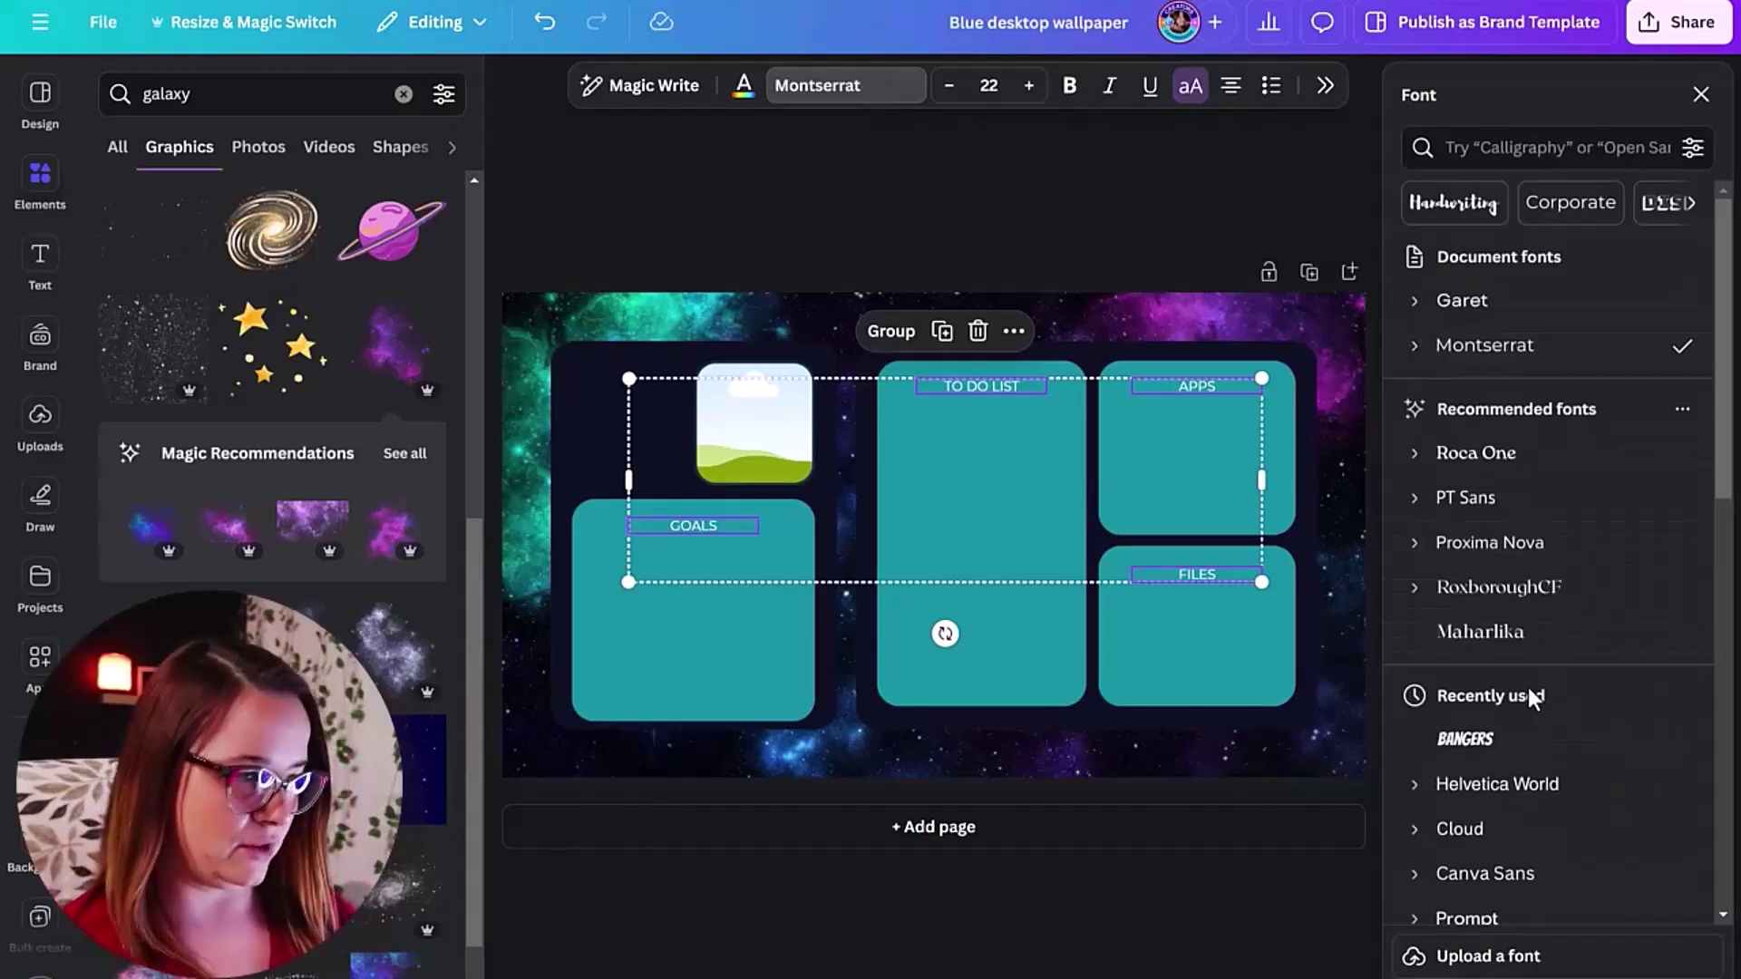
{"action": "left_click", "coordinate": [1548, 753]}
{"action": "scroll", "coordinate": [1549, 734], "scroll_direction": "down", "scroll_amount": 10}
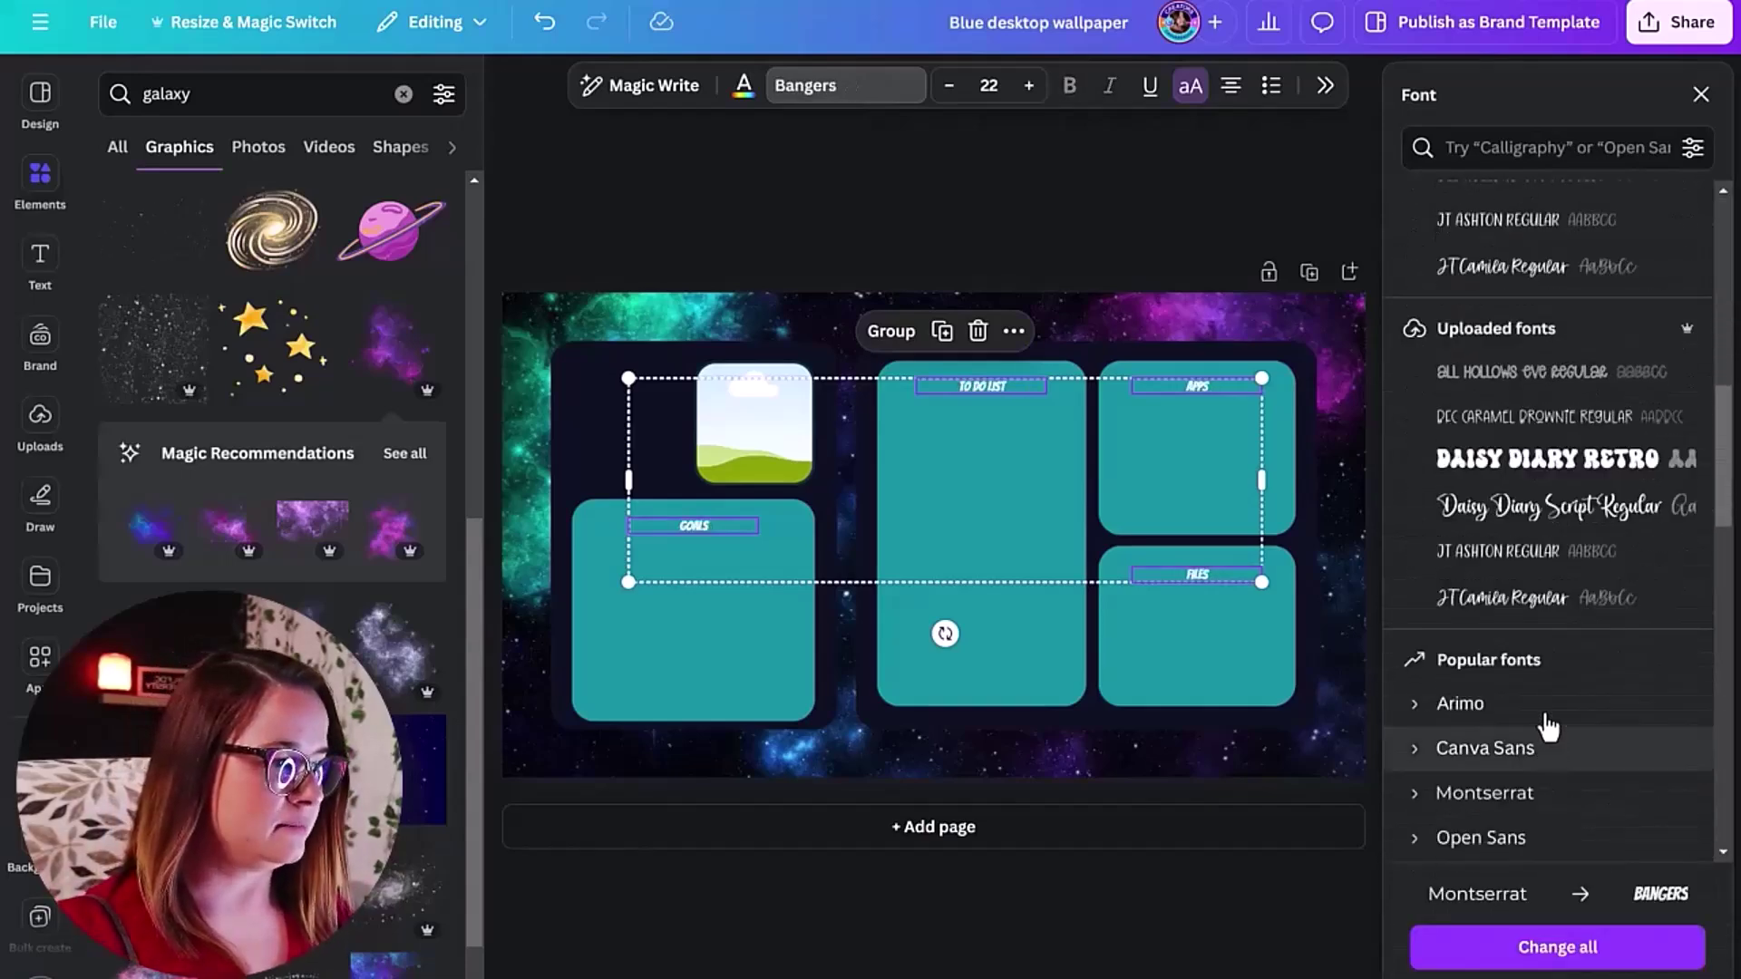
{"action": "left_click", "coordinate": [1547, 505]}
{"action": "left_click", "coordinate": [1546, 553]}
{"action": "scroll", "coordinate": [1523, 544], "scroll_direction": "down", "scroll_amount": 6}
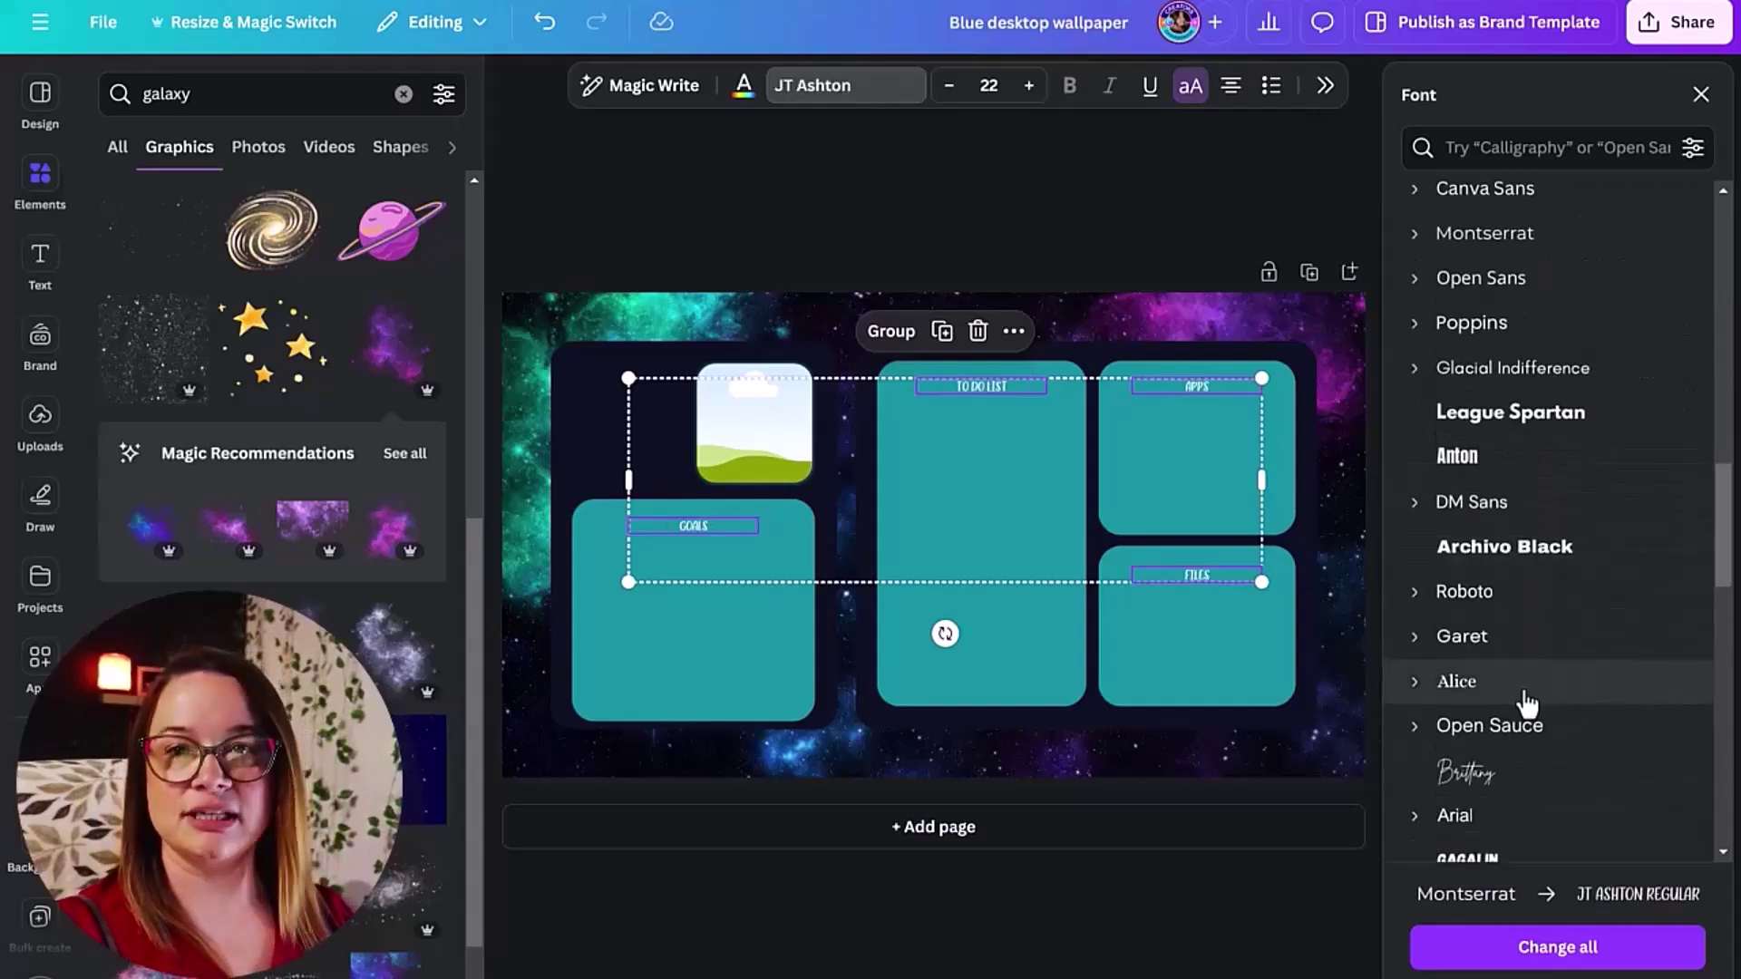
{"action": "scroll", "coordinate": [1528, 703], "scroll_direction": "down", "scroll_amount": 5}
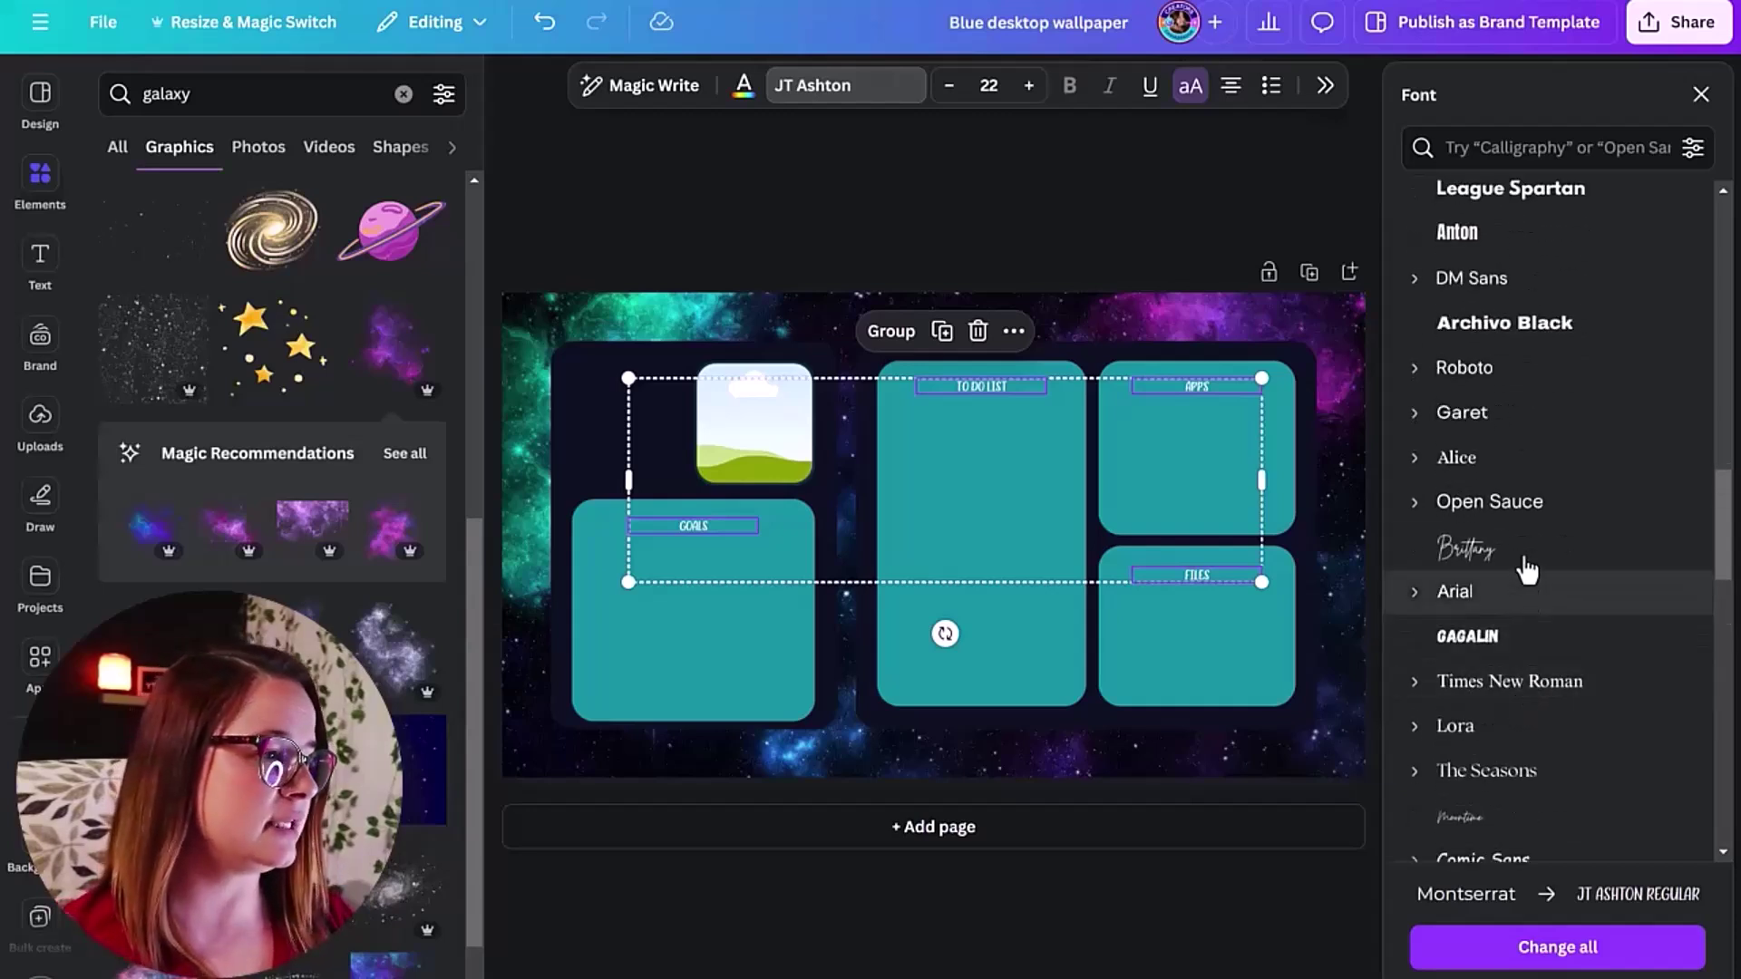
{"action": "left_click", "coordinate": [1527, 564]}
{"action": "scroll", "coordinate": [1528, 564], "scroll_direction": "down", "scroll_amount": 4}
{"action": "left_click", "coordinate": [1488, 793]}
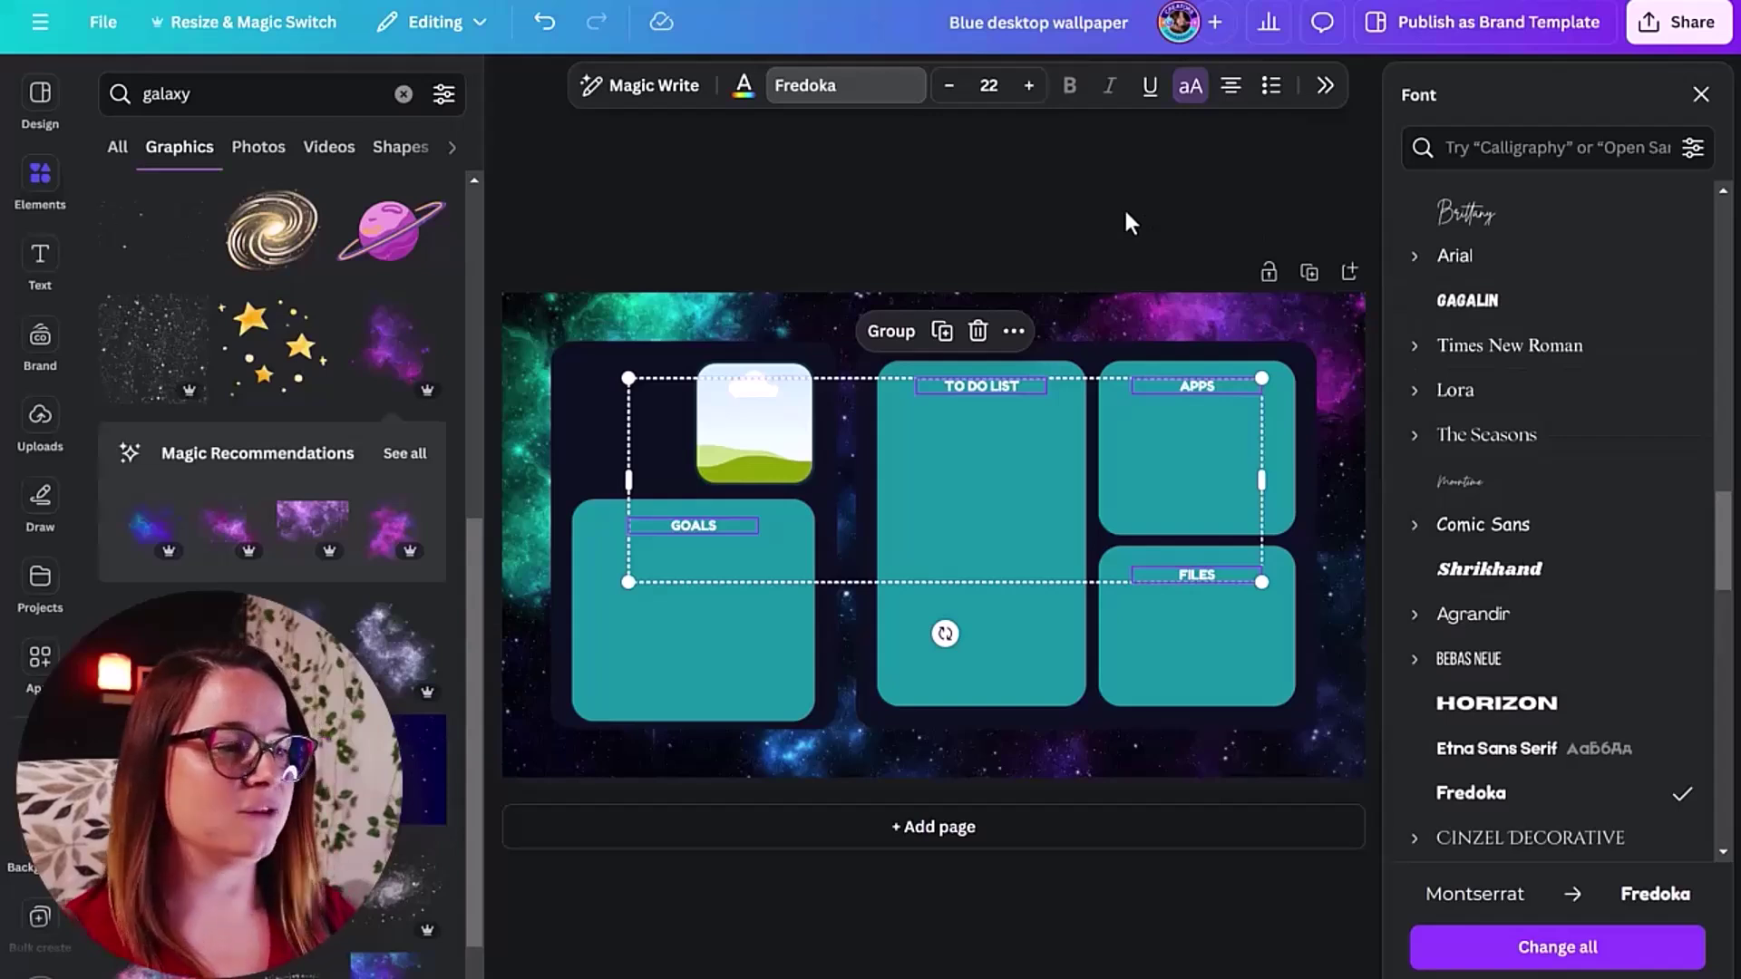
{"action": "key", "text": "Escape"}
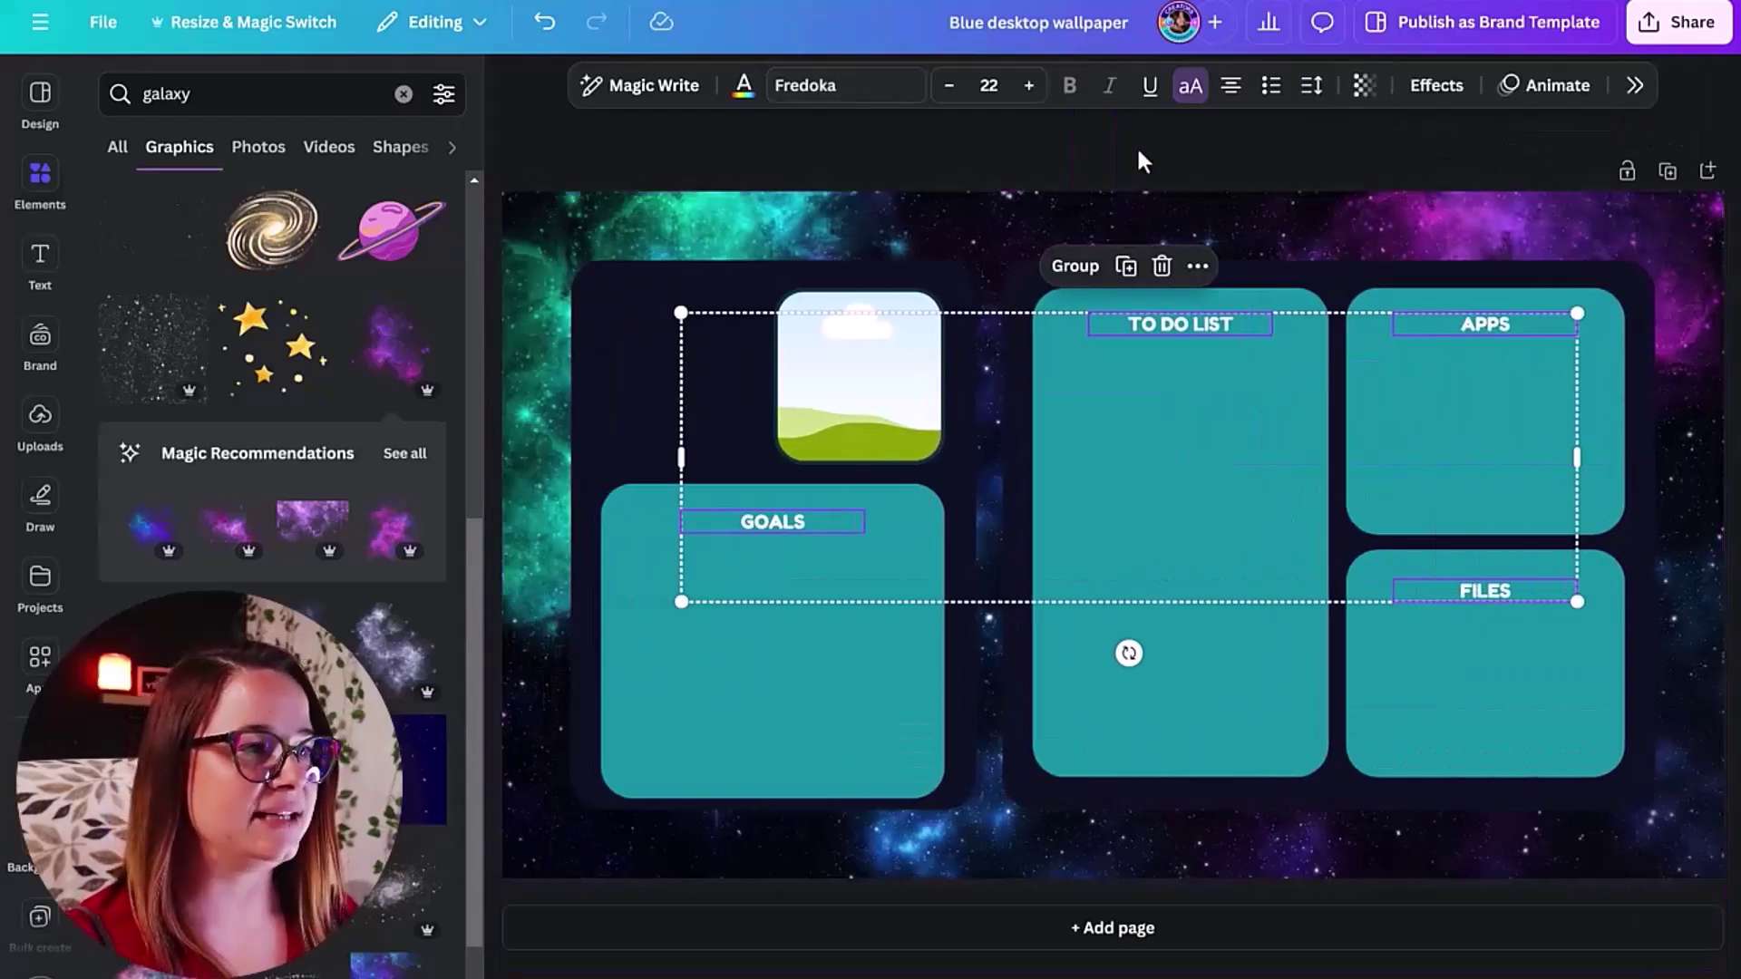
Rewrite the TO DO LIST heading as DON'T FORGET!, enlarge it to size 29.7 and centre it
{"action": "left_click", "coordinate": [1206, 172]}
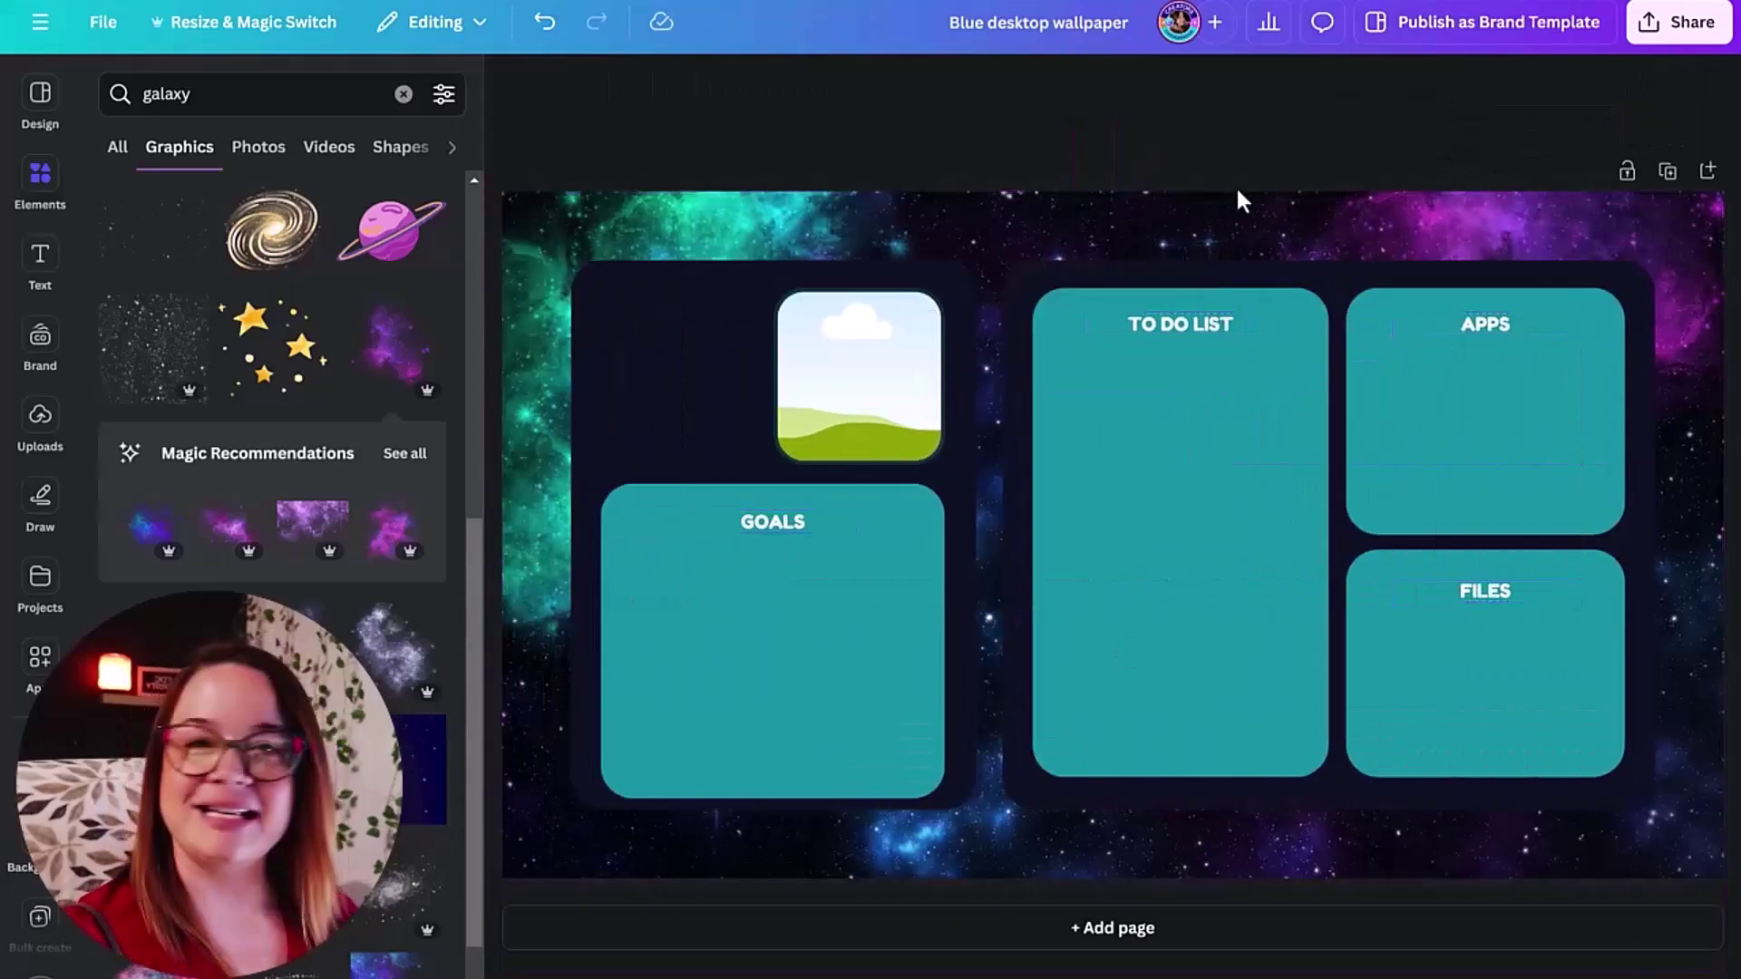
{"action": "double_click", "coordinate": [1183, 331]}
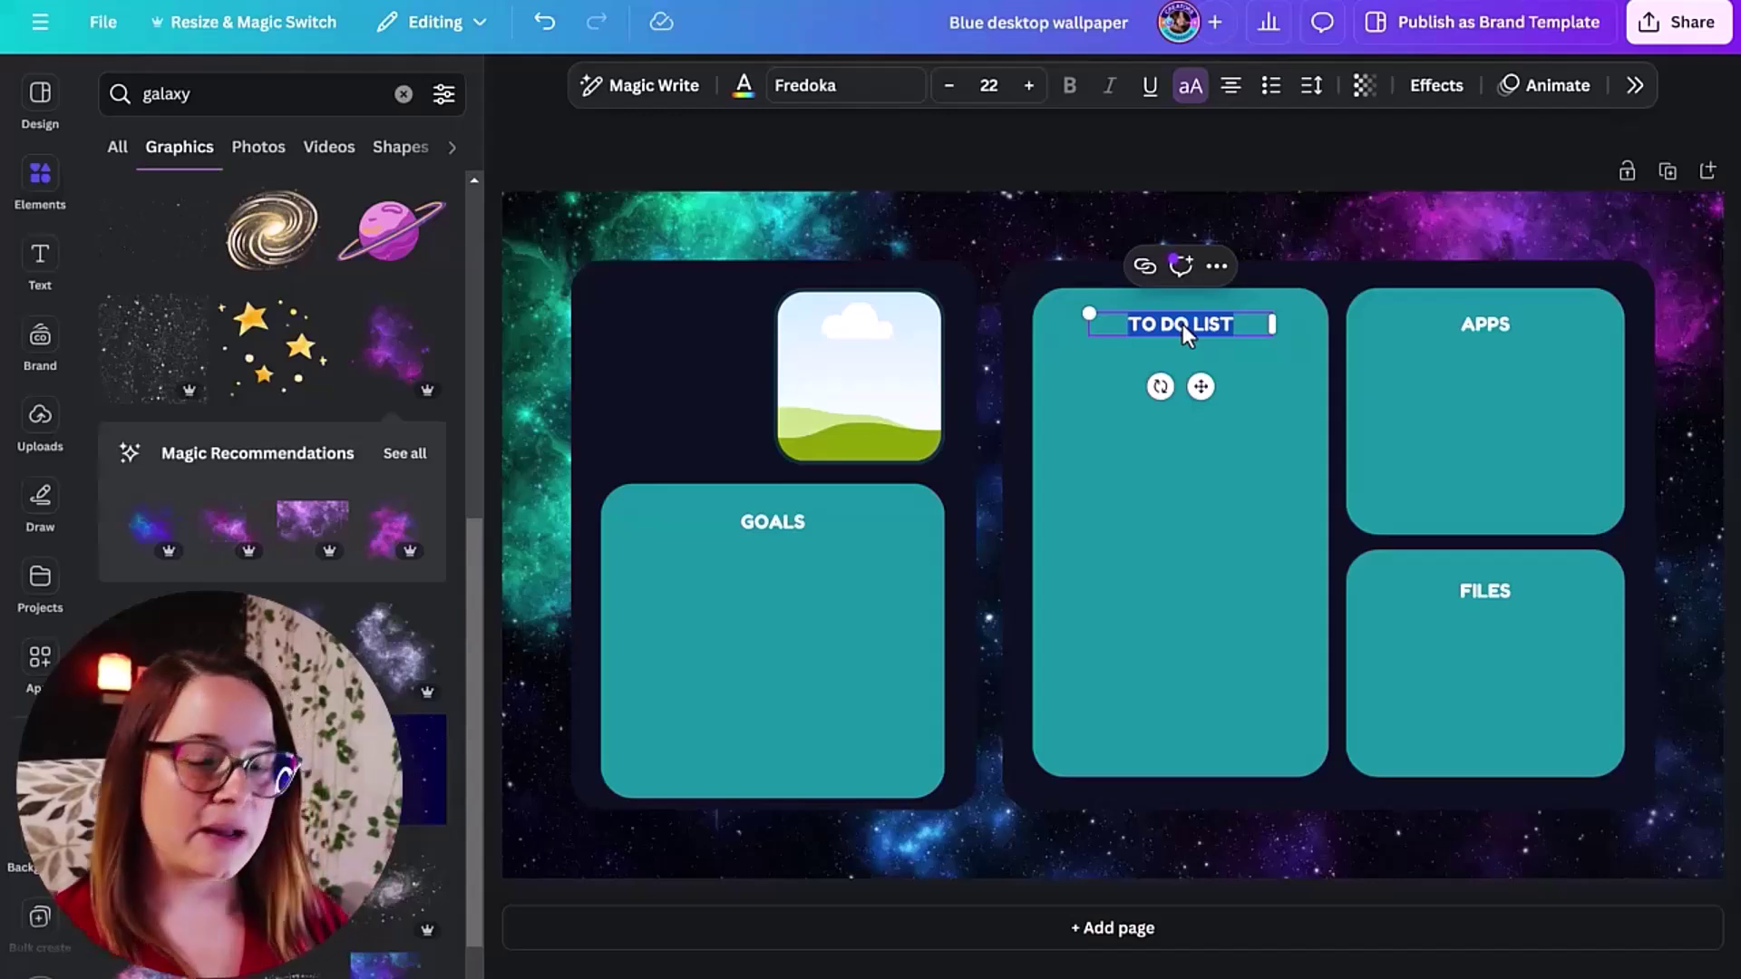
{"action": "type", "text": "DON'T FORGET!"}
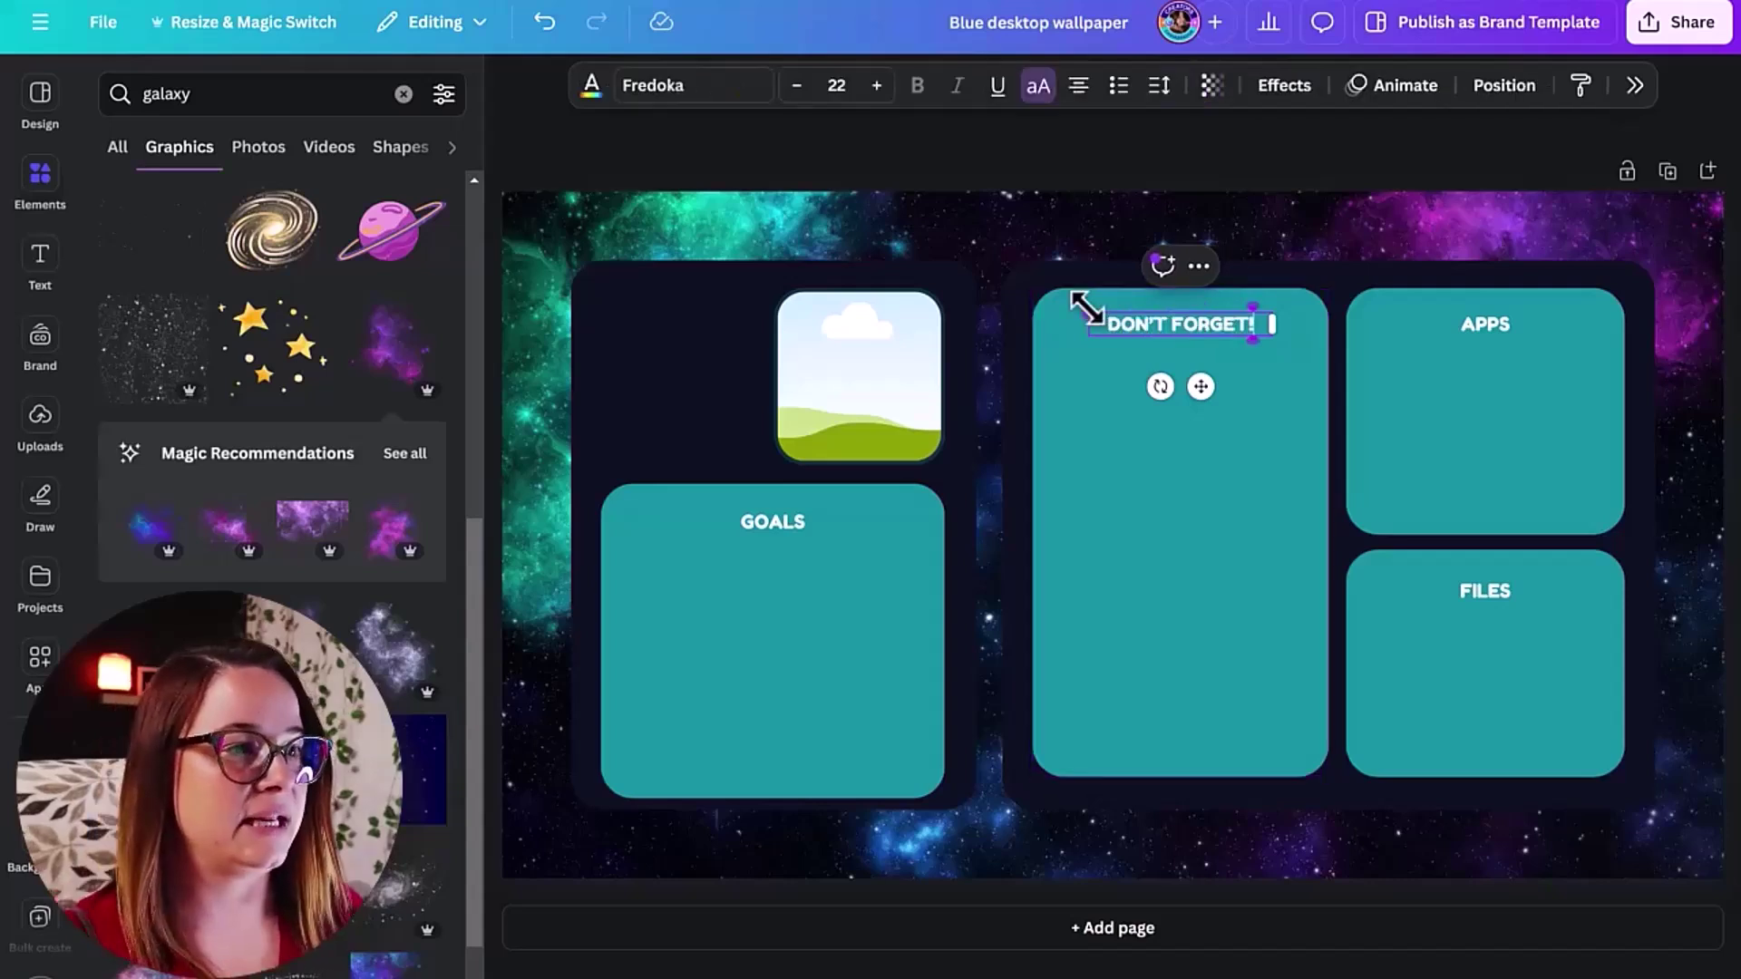
{"action": "left_click_drag", "start_coordinate": [1085, 308], "coordinate": [1034, 302]}
{"action": "left_click_drag", "start_coordinate": [1168, 385], "coordinate": [1204, 394]}
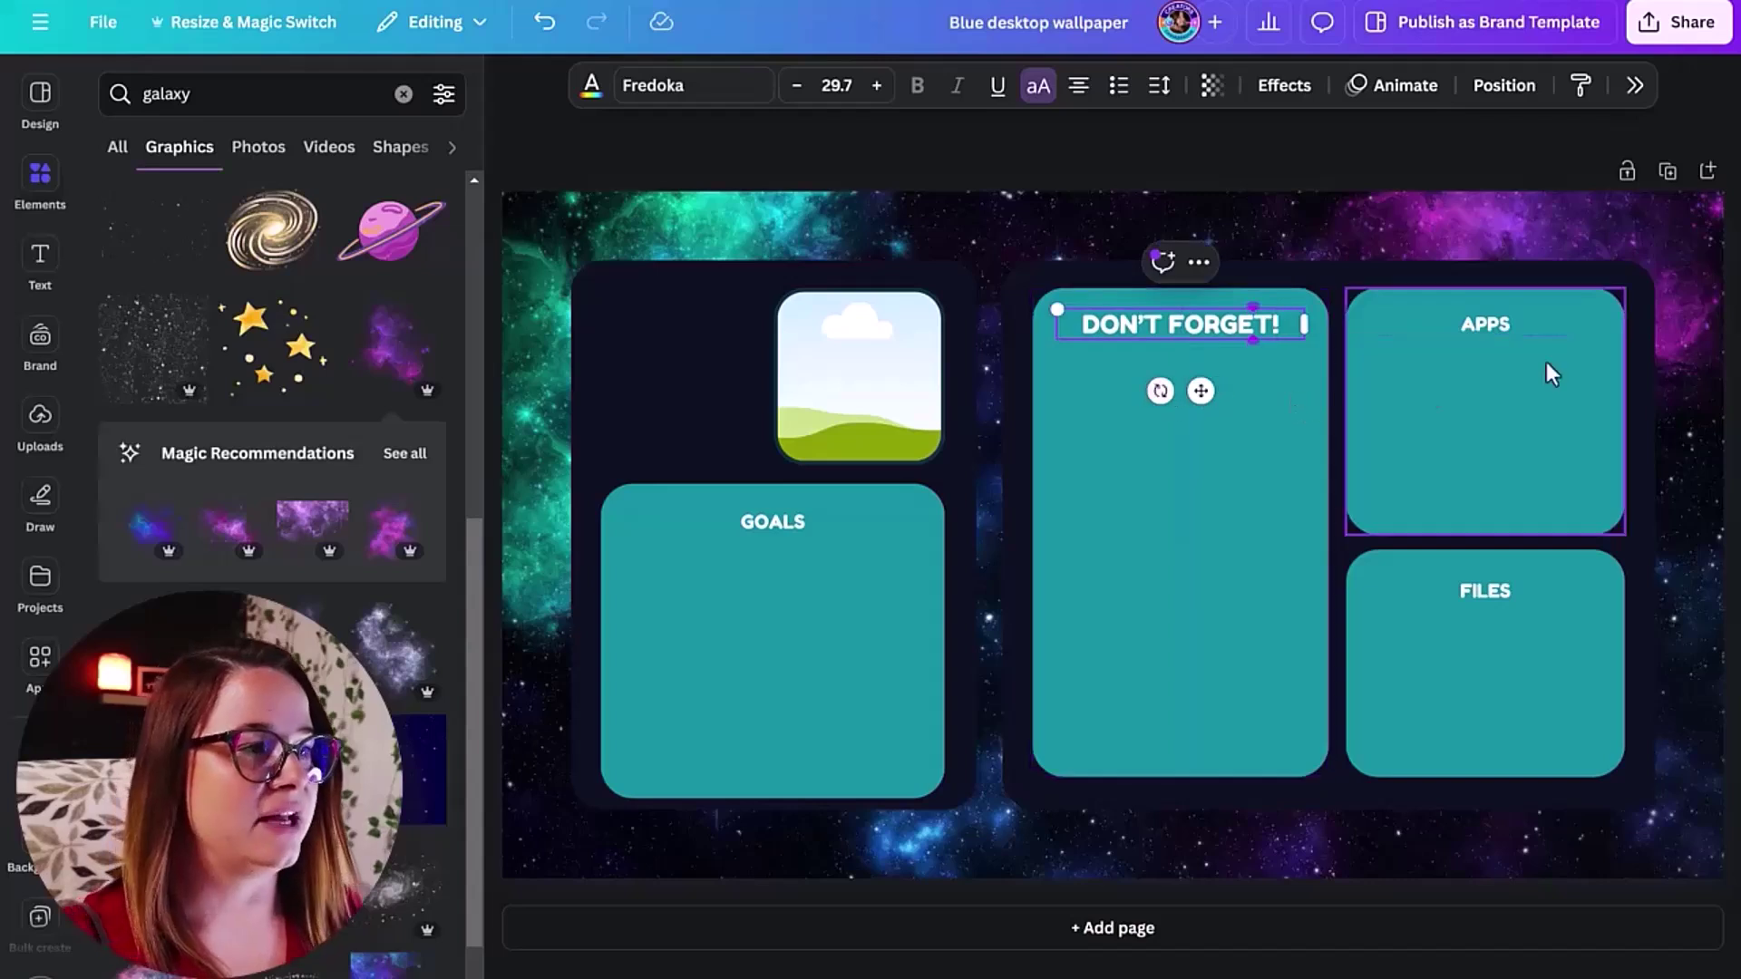
Move APPS into the large left card and GOALS to the top-right card, then lower the left panel
{"action": "left_click", "coordinate": [1505, 329]}
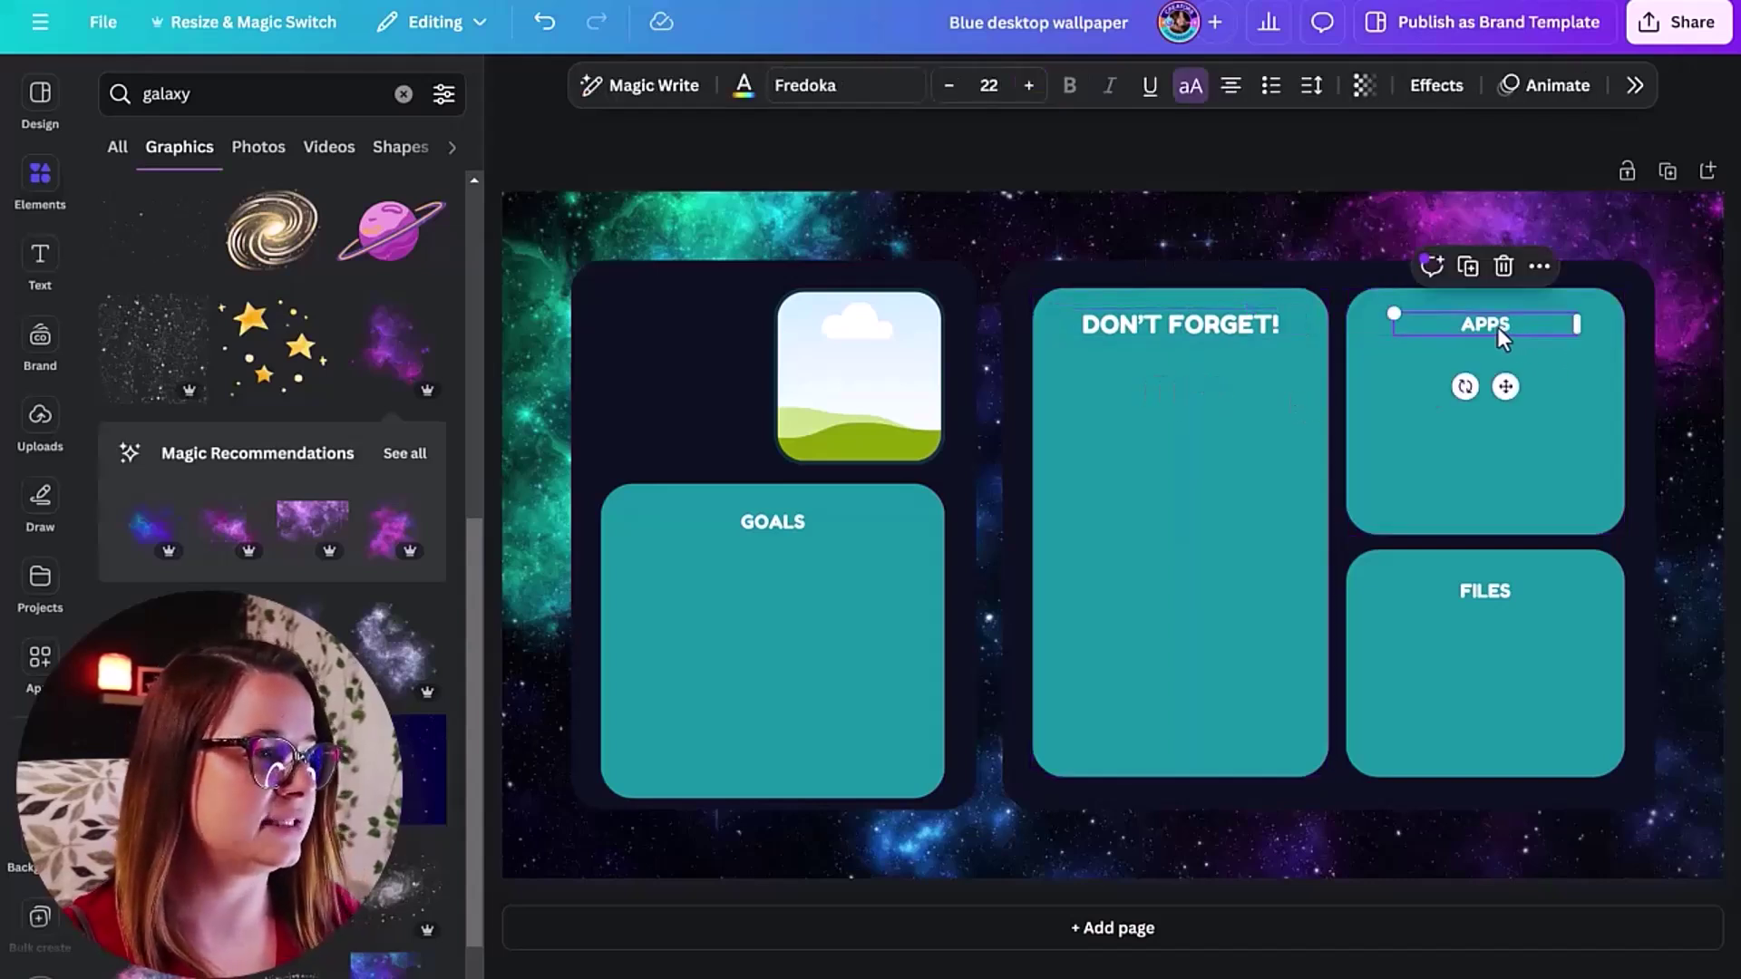
{"action": "left_click_drag", "start_coordinate": [1498, 328], "coordinate": [789, 571]}
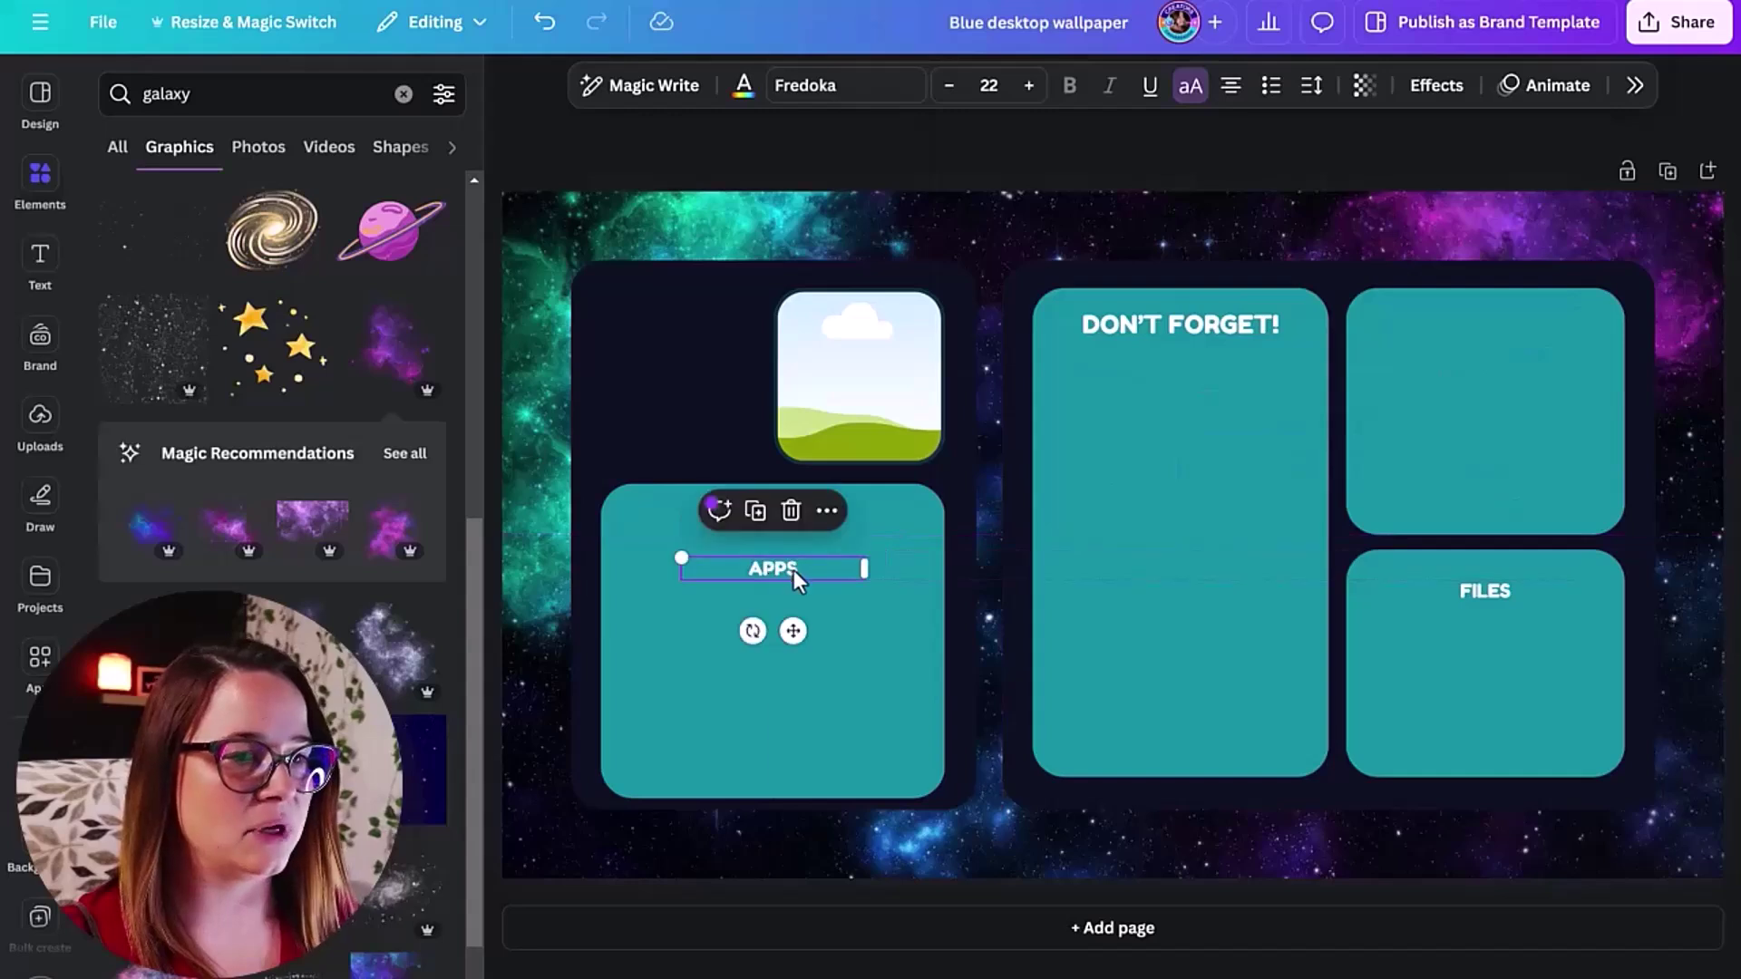
{"action": "left_click", "coordinate": [611, 468]}
{"action": "left_click_drag", "start_coordinate": [767, 513], "coordinate": [1477, 305]}
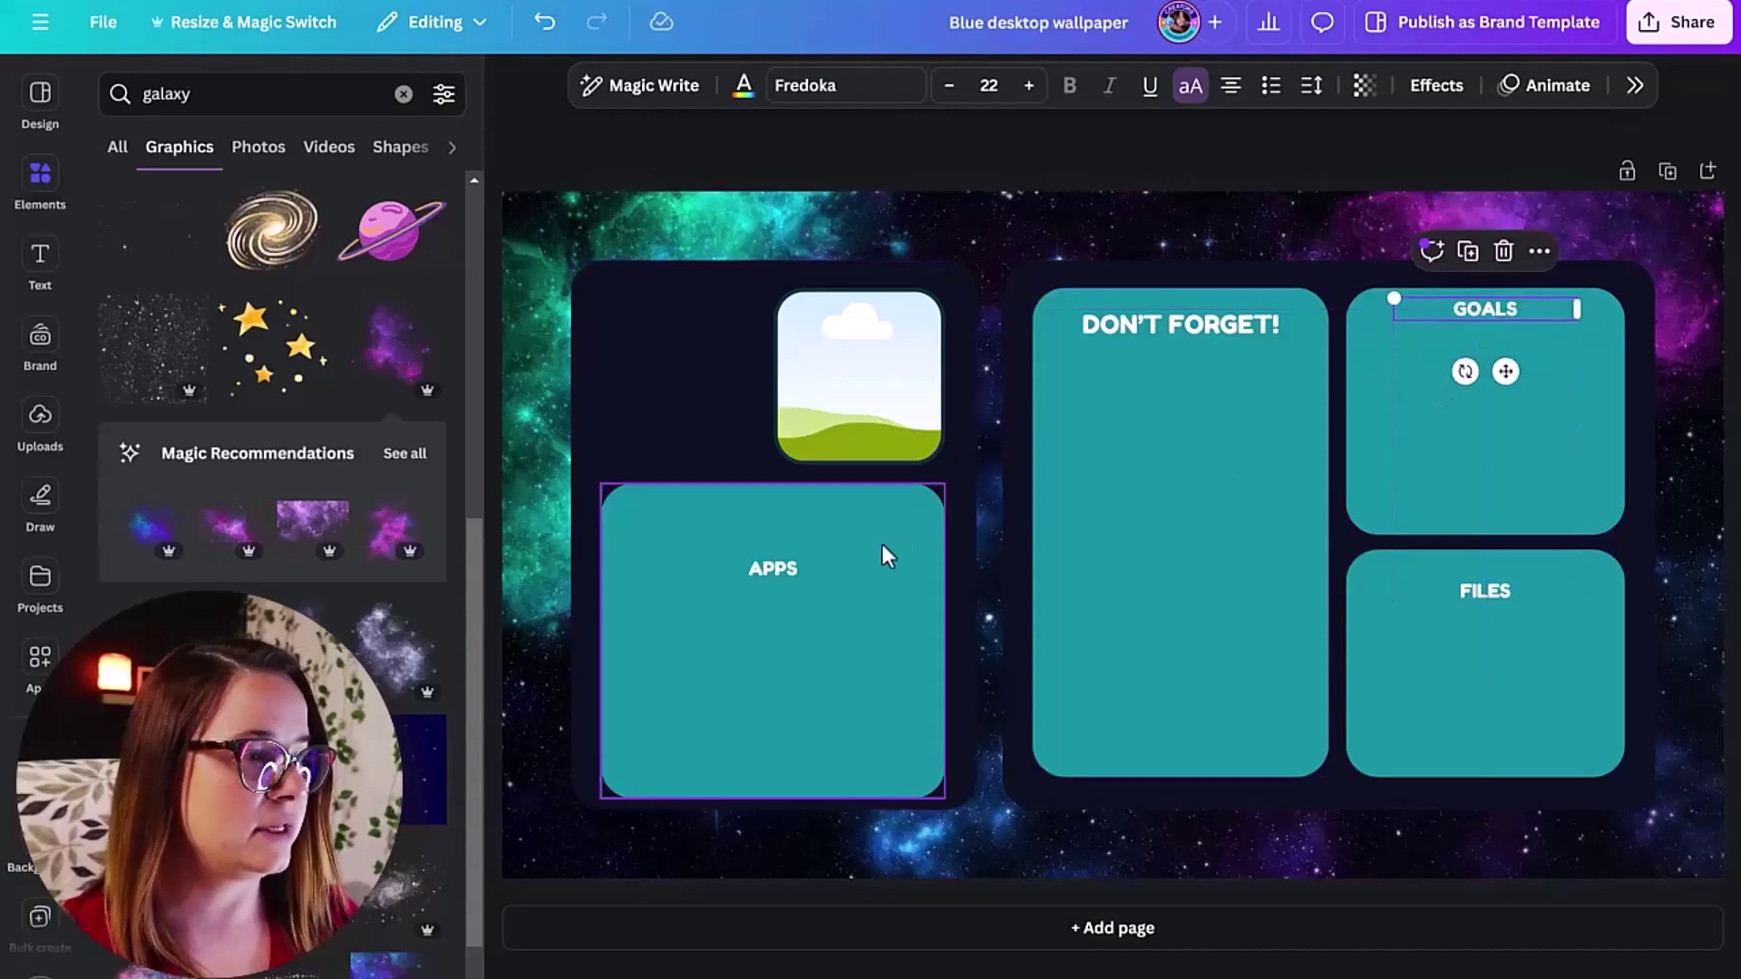
{"action": "left_click_drag", "start_coordinate": [774, 570], "coordinate": [775, 504]}
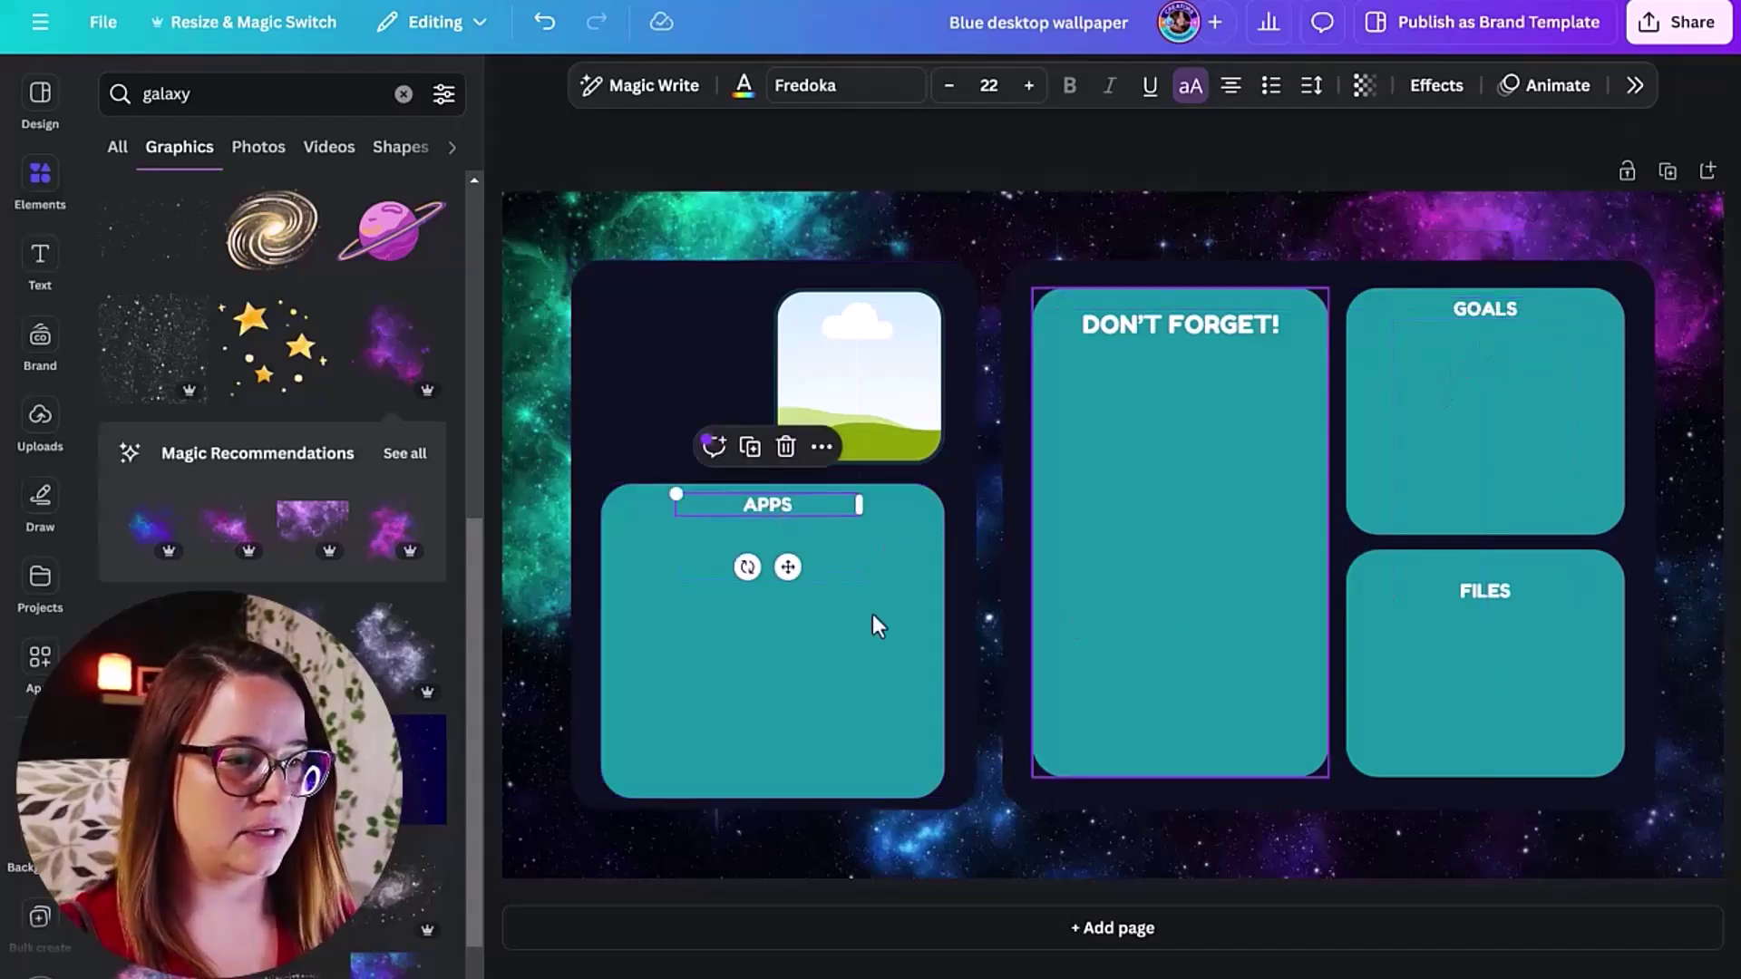
{"action": "left_click_drag", "start_coordinate": [553, 160], "coordinate": [963, 789]}
{"action": "left_click_drag", "start_coordinate": [902, 640], "coordinate": [910, 687]}
Shift the galaxy background image up and enlarge the landscape placeholder frame
{"action": "left_click", "coordinate": [747, 133]}
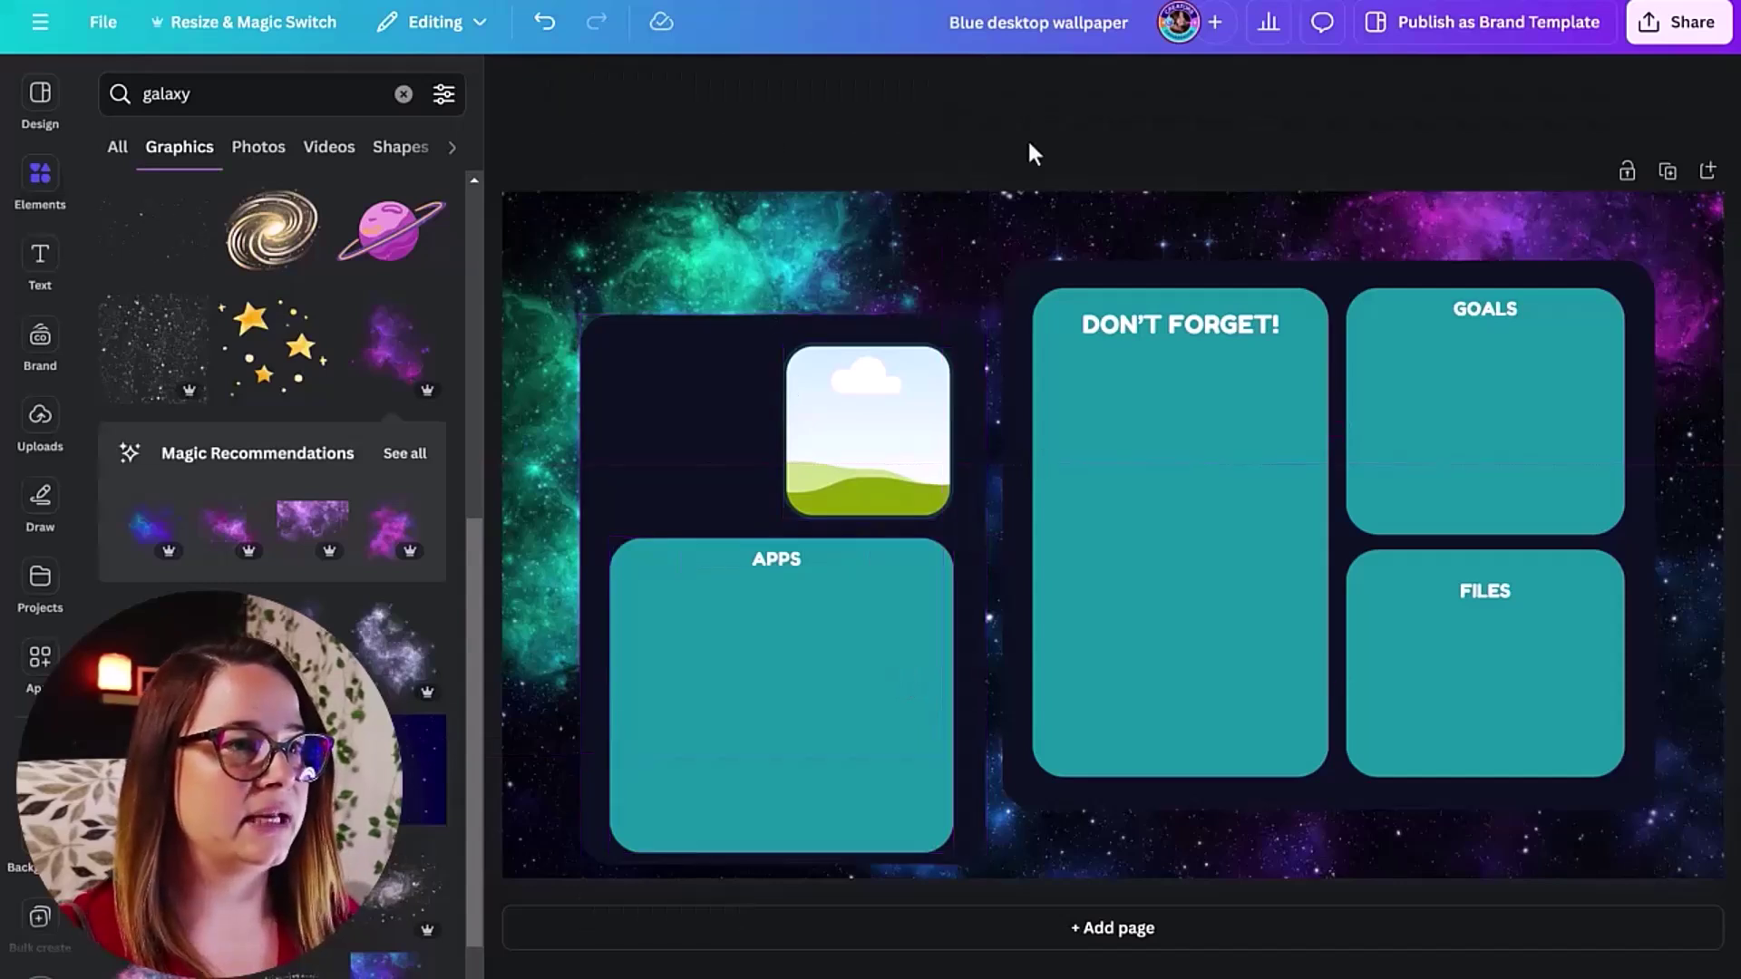
{"action": "left_click", "coordinate": [697, 269]}
{"action": "left_click_drag", "start_coordinate": [709, 270], "coordinate": [706, 74]}
{"action": "left_click_drag", "start_coordinate": [672, 294], "coordinate": [743, 227]}
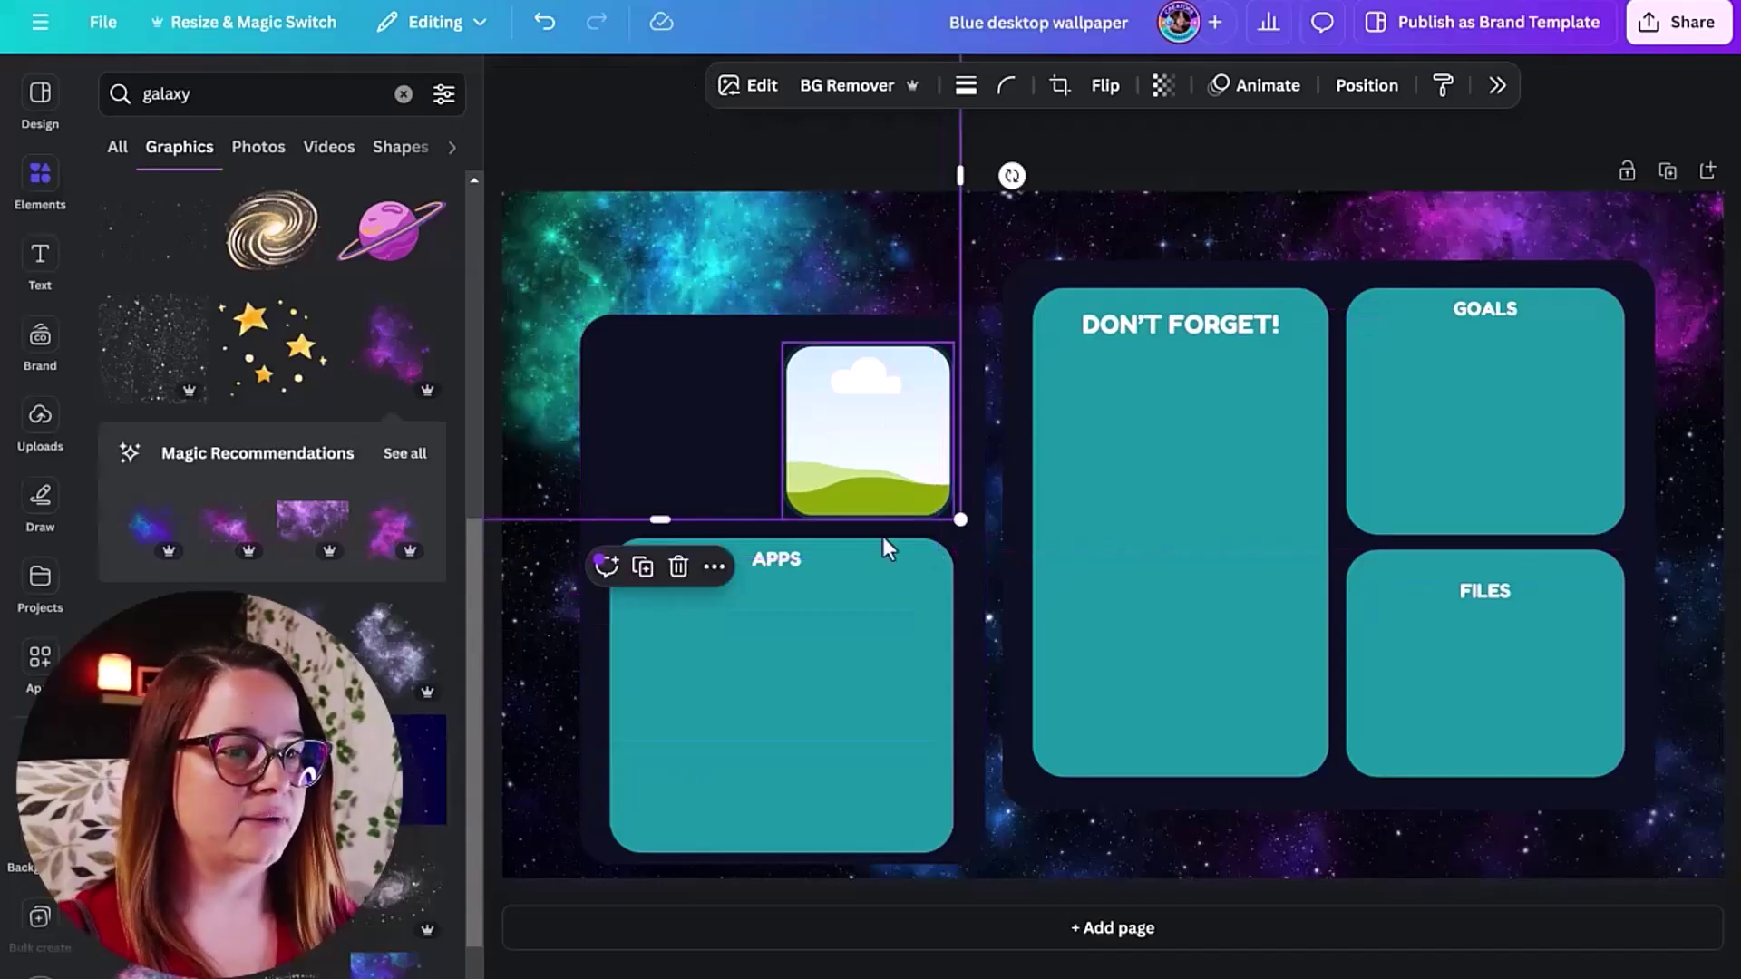
{"action": "left_click", "coordinate": [798, 368]}
{"action": "left_click_drag", "start_coordinate": [777, 338], "coordinate": [579, 299]}
{"action": "left_click_drag", "start_coordinate": [833, 397], "coordinate": [789, 381]}
Move the right-hand DON'T FORGET!, GOALS and FILES panels down and scale them up
{"action": "left_click_drag", "start_coordinate": [1016, 141], "coordinate": [1543, 809]}
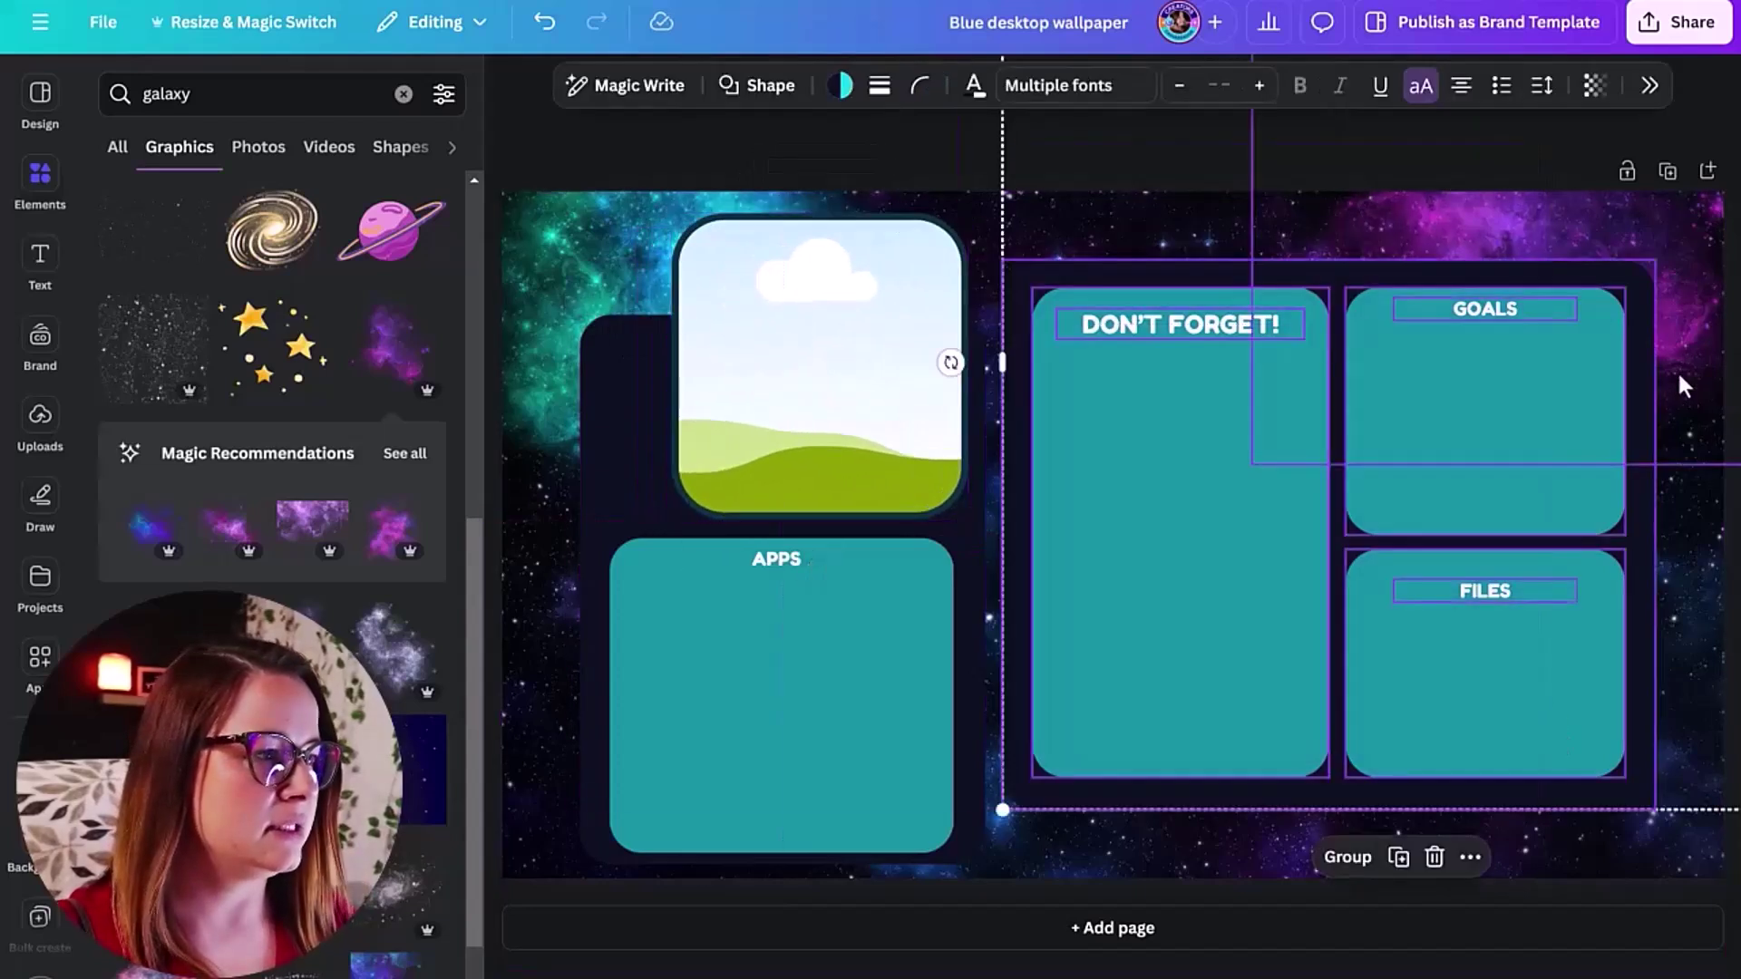
{"action": "left_click", "coordinate": [1630, 221], "text": "shift"}
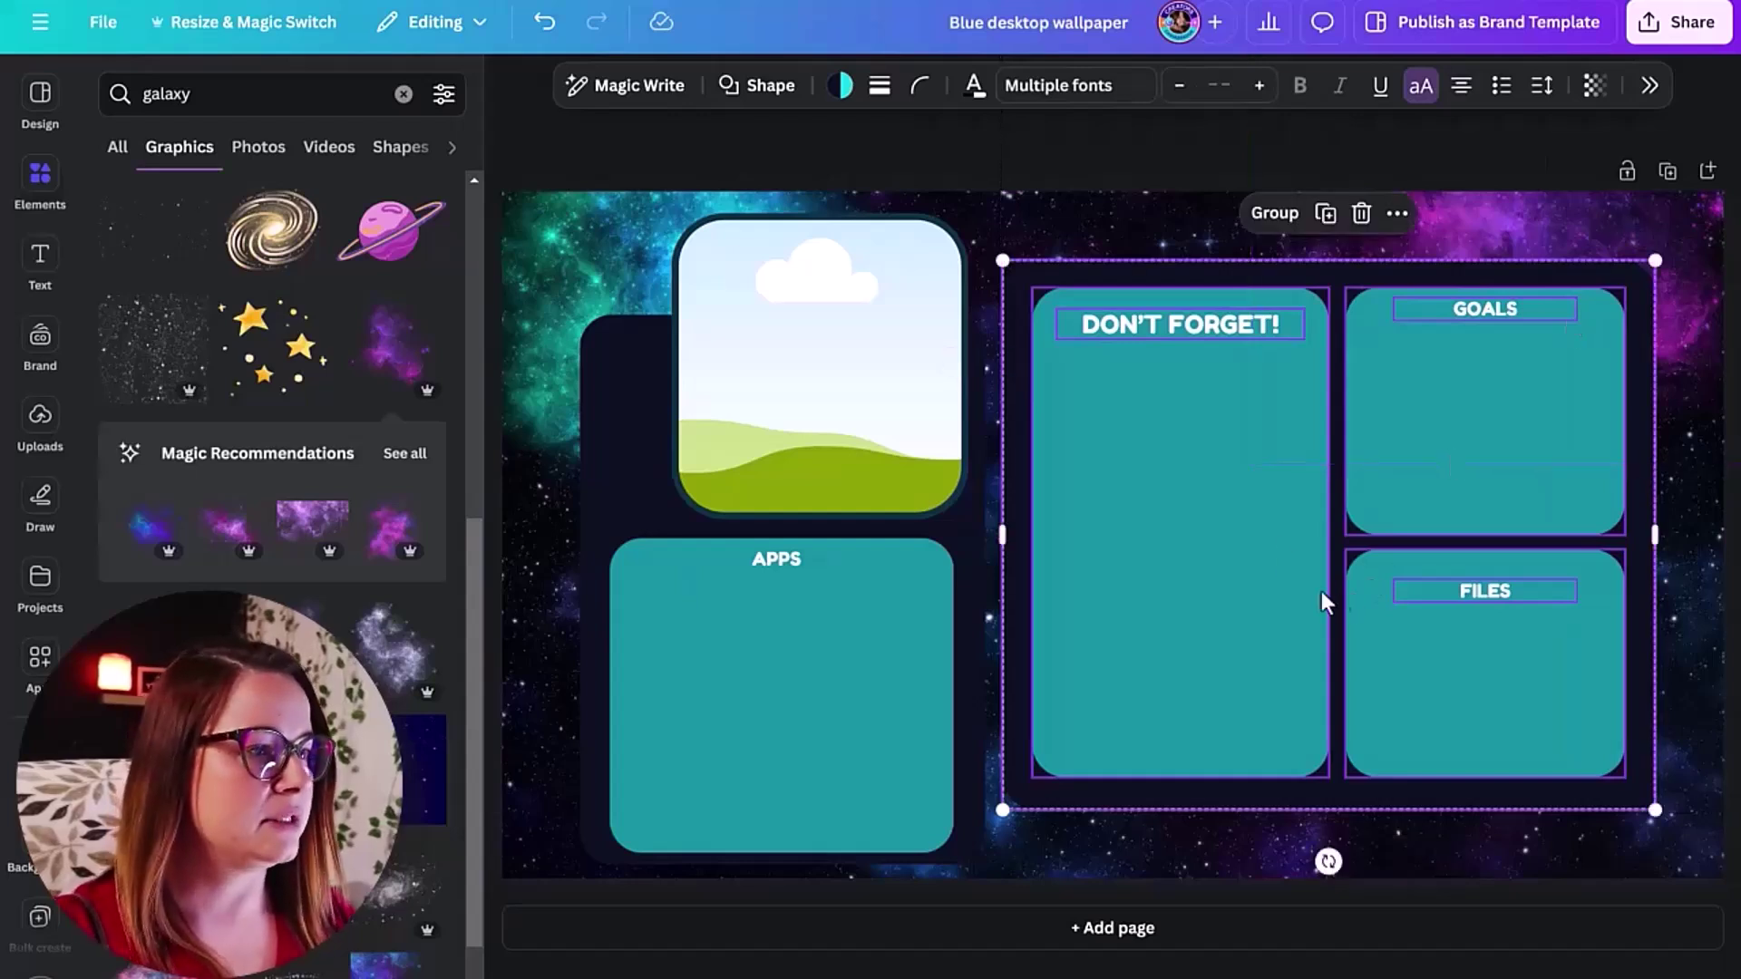
{"action": "left_click_drag", "start_coordinate": [1272, 451], "coordinate": [1272, 500]}
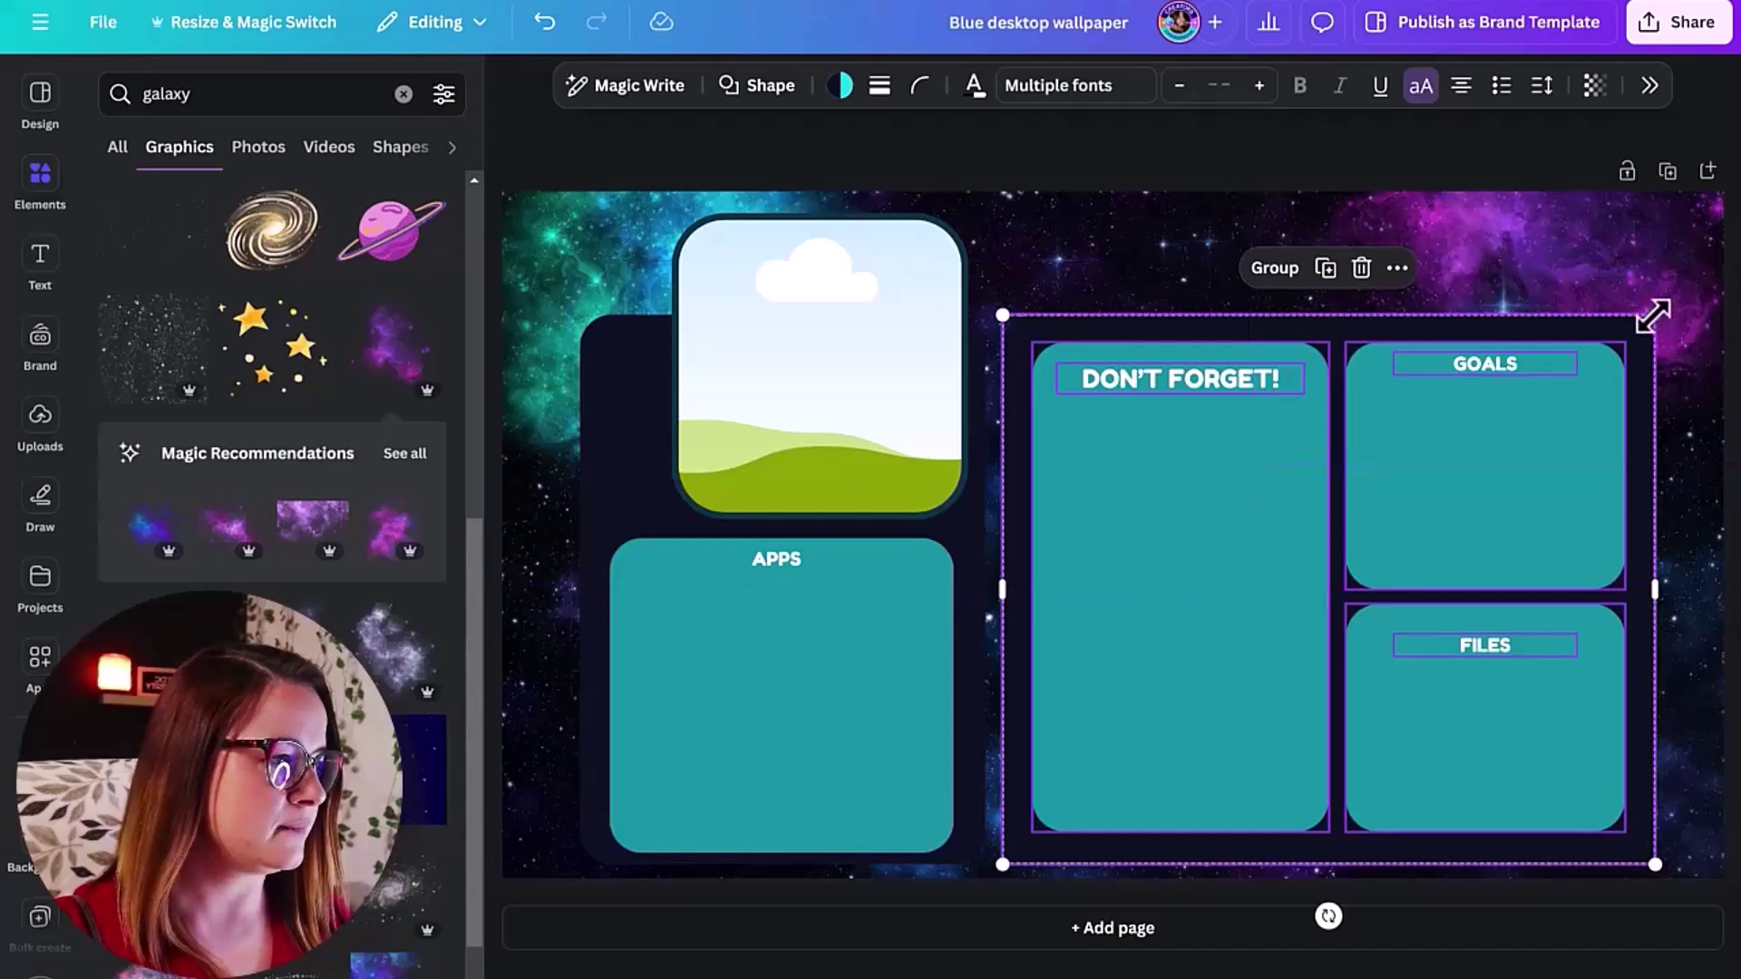
{"action": "left_click_drag", "start_coordinate": [1653, 316], "coordinate": [1719, 260]}
{"action": "left_click_drag", "start_coordinate": [1616, 439], "coordinate": [1607, 409]}
Resize the right and left navy backing rectangles to fit closely around their box groups
{"action": "left_click", "coordinate": [1141, 254]}
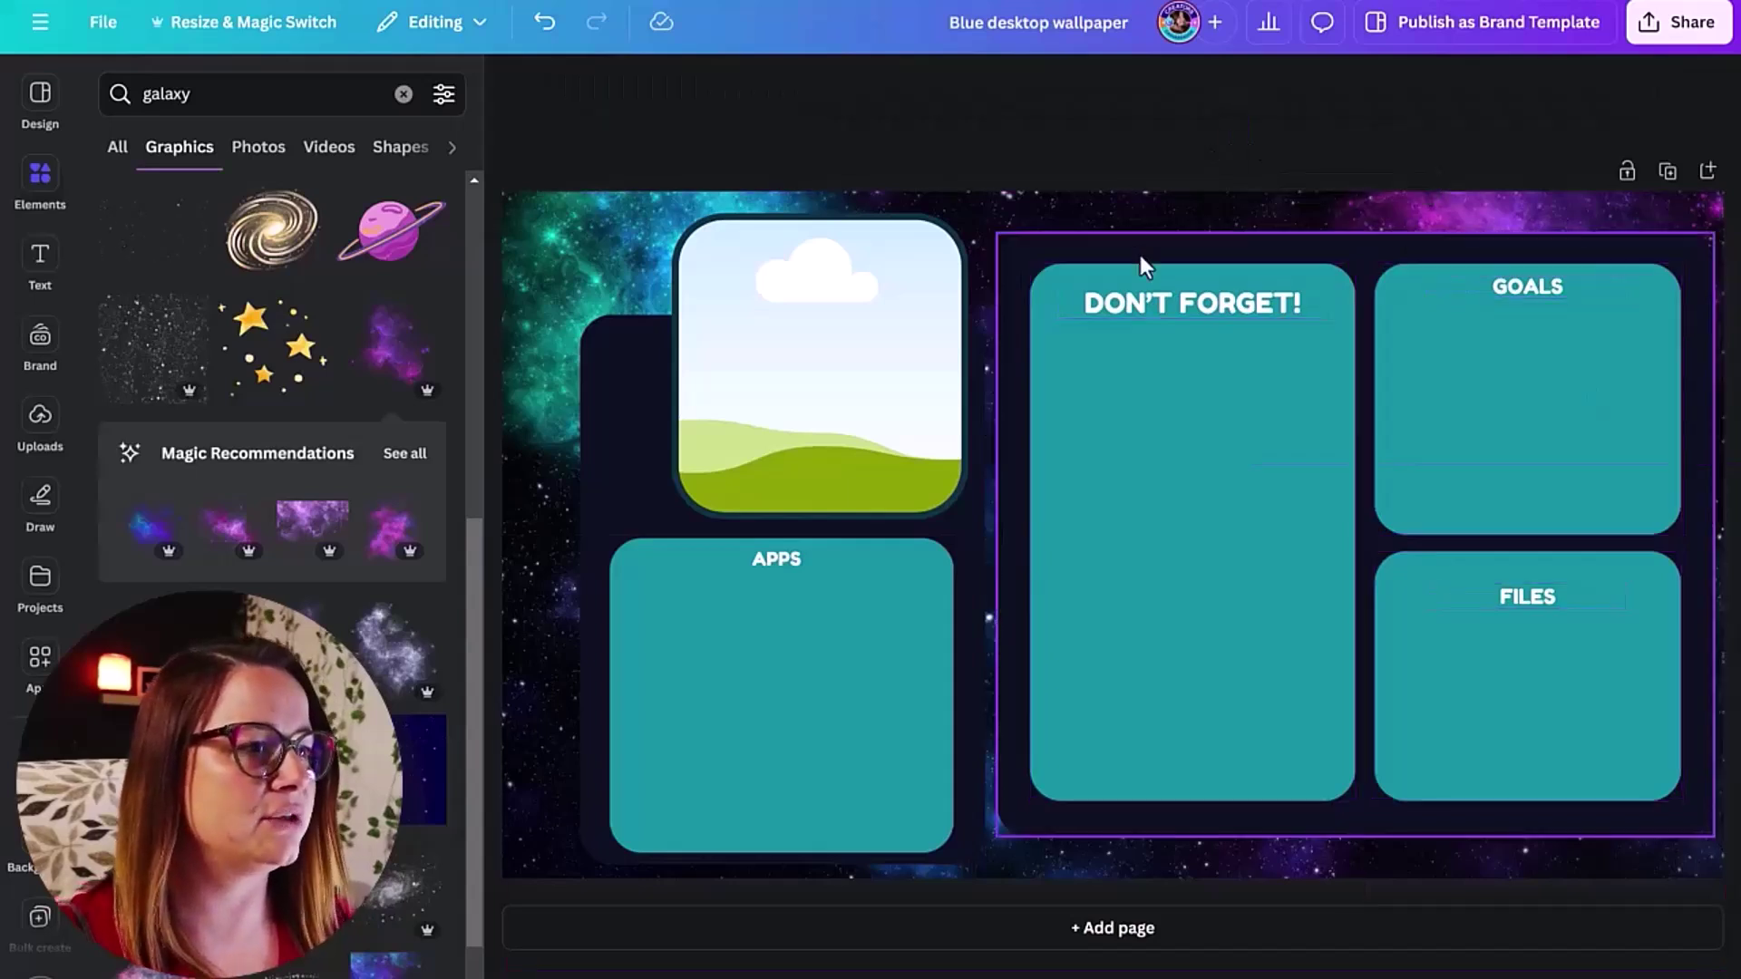
{"action": "left_click_drag", "start_coordinate": [997, 233], "coordinate": [1016, 244]}
{"action": "mouse_move", "coordinate": [1712, 835]}
{"action": "left_mouse_down"}
{"action": "mouse_move", "coordinate": [1692, 803]}
{"action": "mouse_move", "coordinate": [1692, 820]}
{"action": "left_mouse_up"}
{"action": "left_click", "coordinate": [955, 156]}
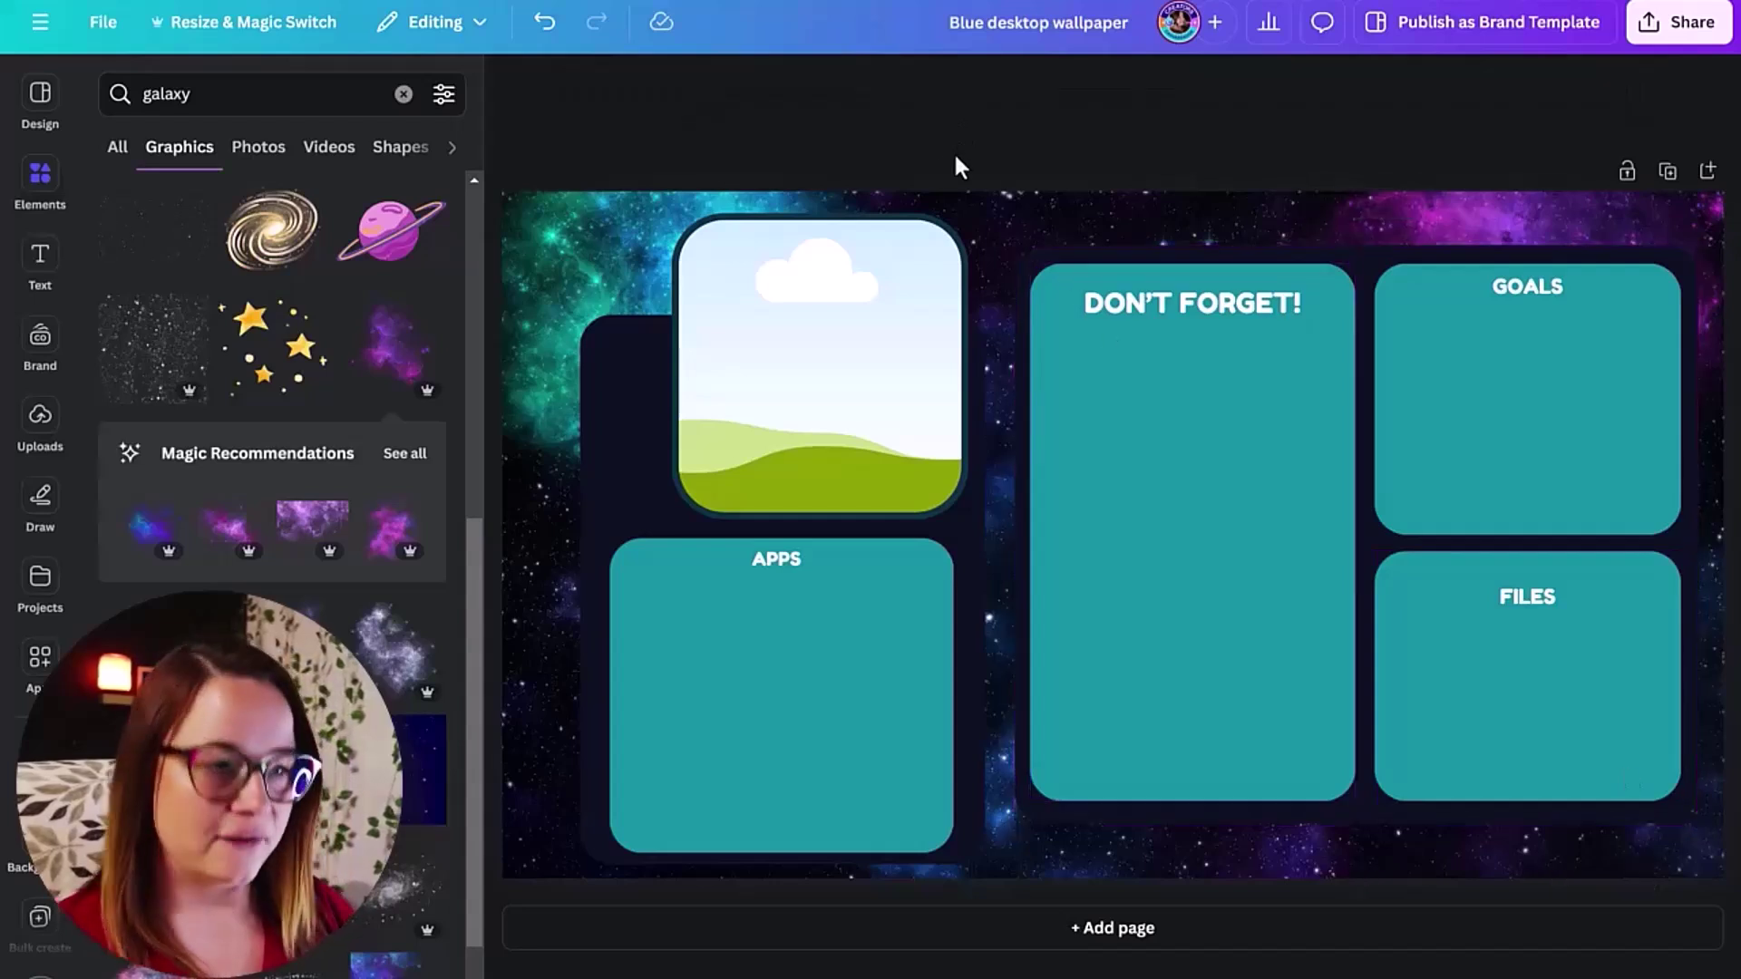
{"action": "left_click", "coordinate": [613, 490]}
{"action": "left_click_drag", "start_coordinate": [581, 311], "coordinate": [633, 308]}
{"action": "left_click_drag", "start_coordinate": [986, 580], "coordinate": [995, 577]}
{"action": "left_click", "coordinate": [802, 684]}
Move the landscape placeholder frame left and search Elements for 'quote'
{"action": "left_click", "coordinate": [1036, 134]}
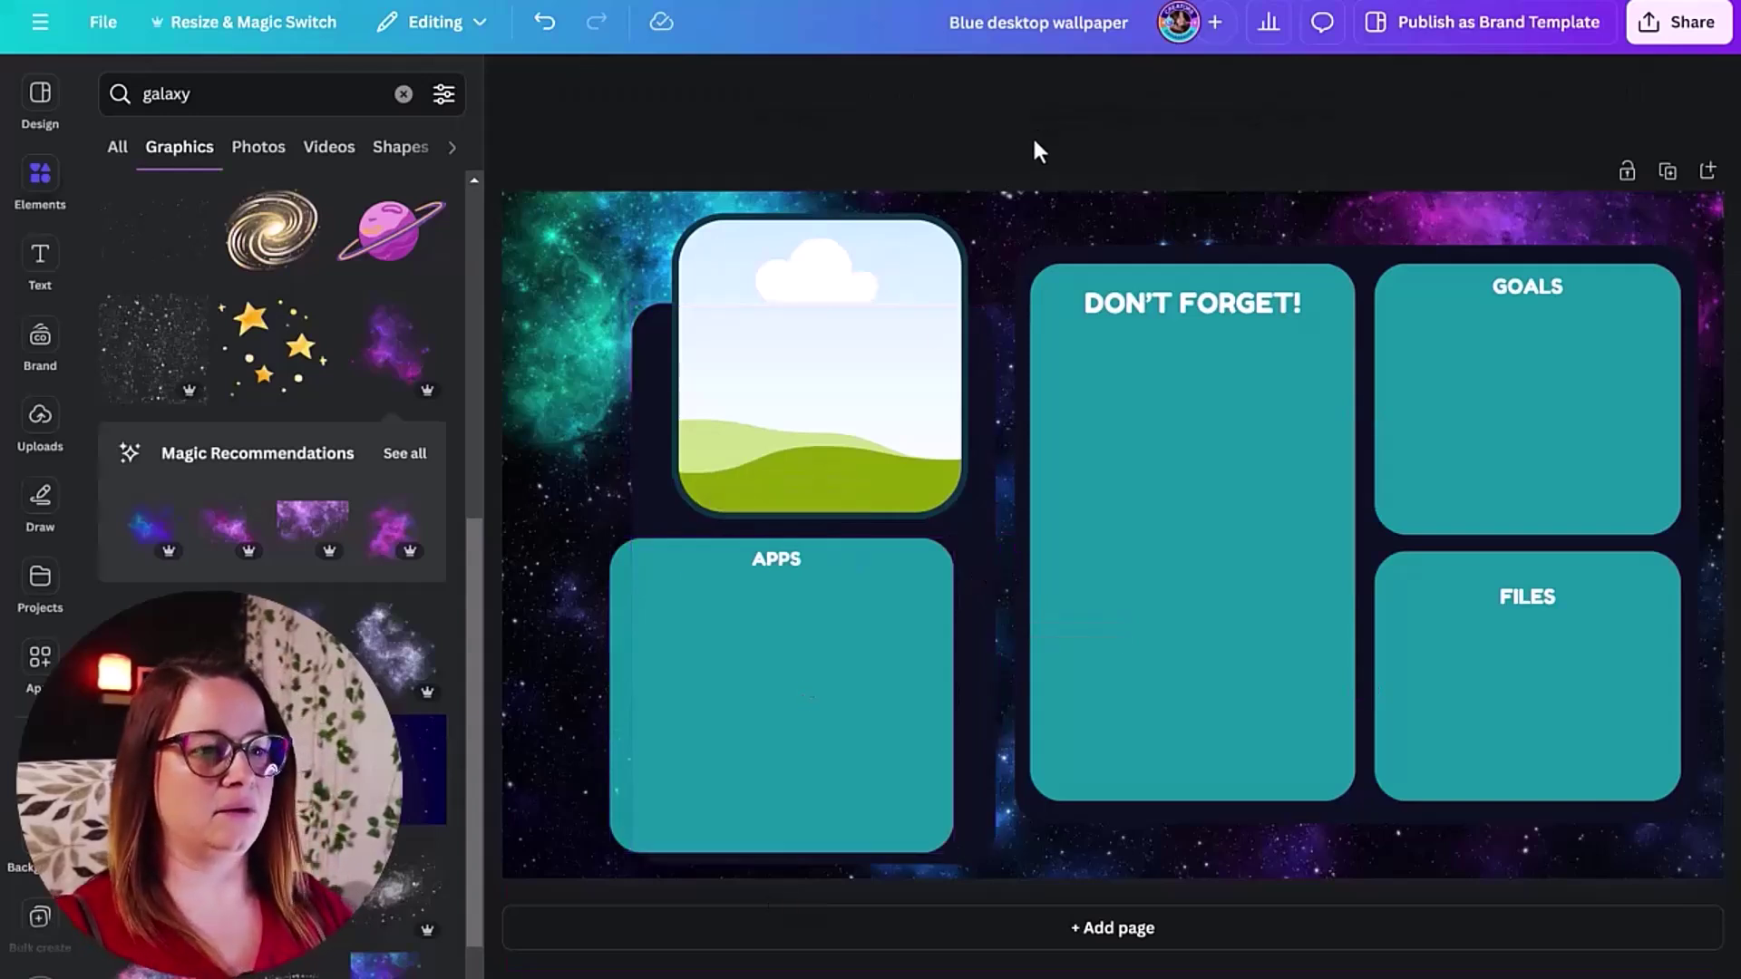
{"action": "left_click_drag", "start_coordinate": [817, 369], "coordinate": [716, 369]}
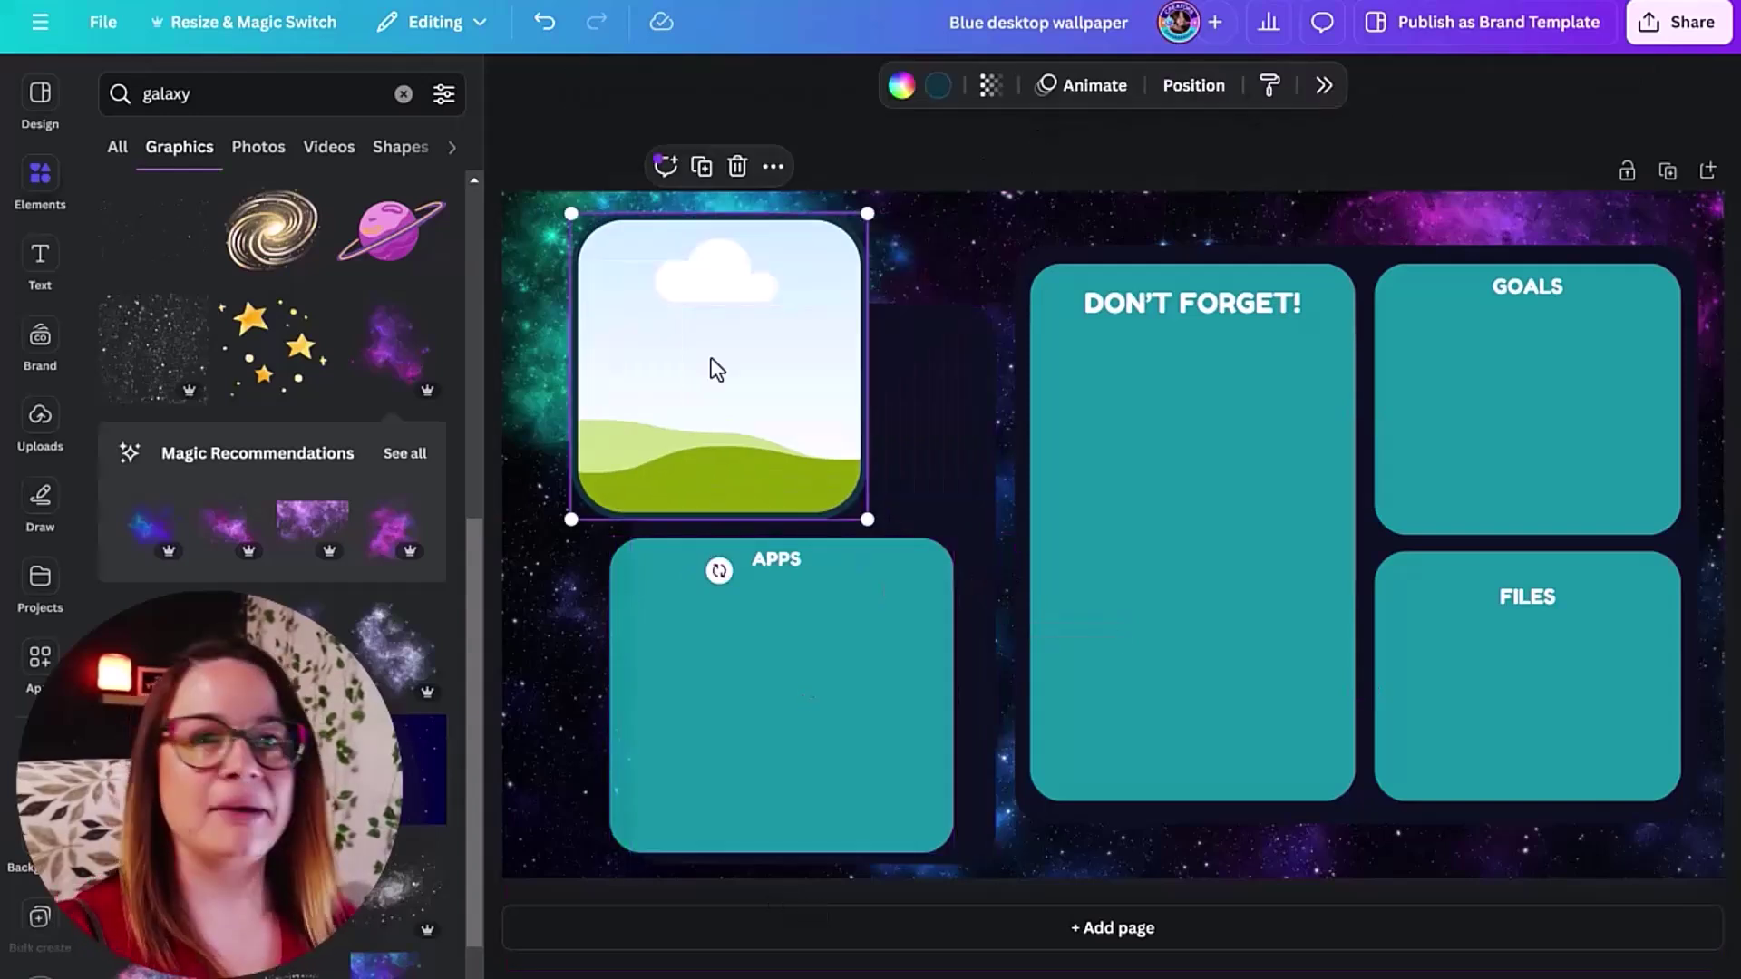
{"action": "double_click", "coordinate": [205, 94]}
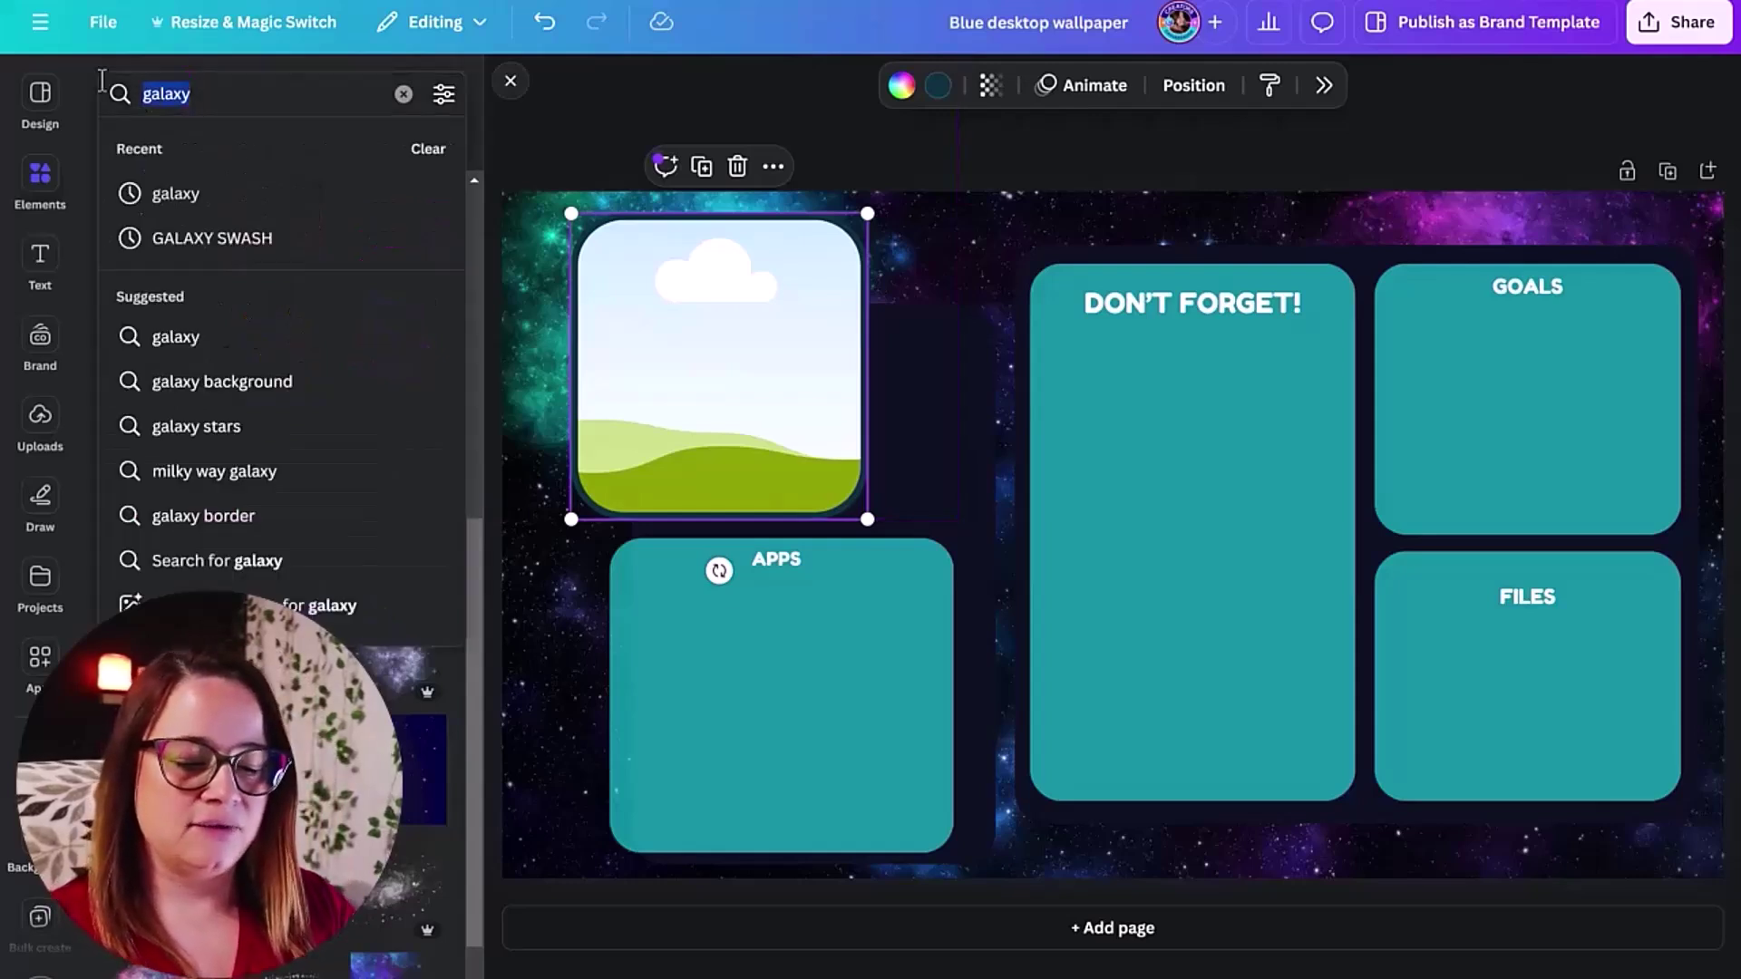
{"action": "type", "text": "quote"}
{"action": "key", "text": "Return"}
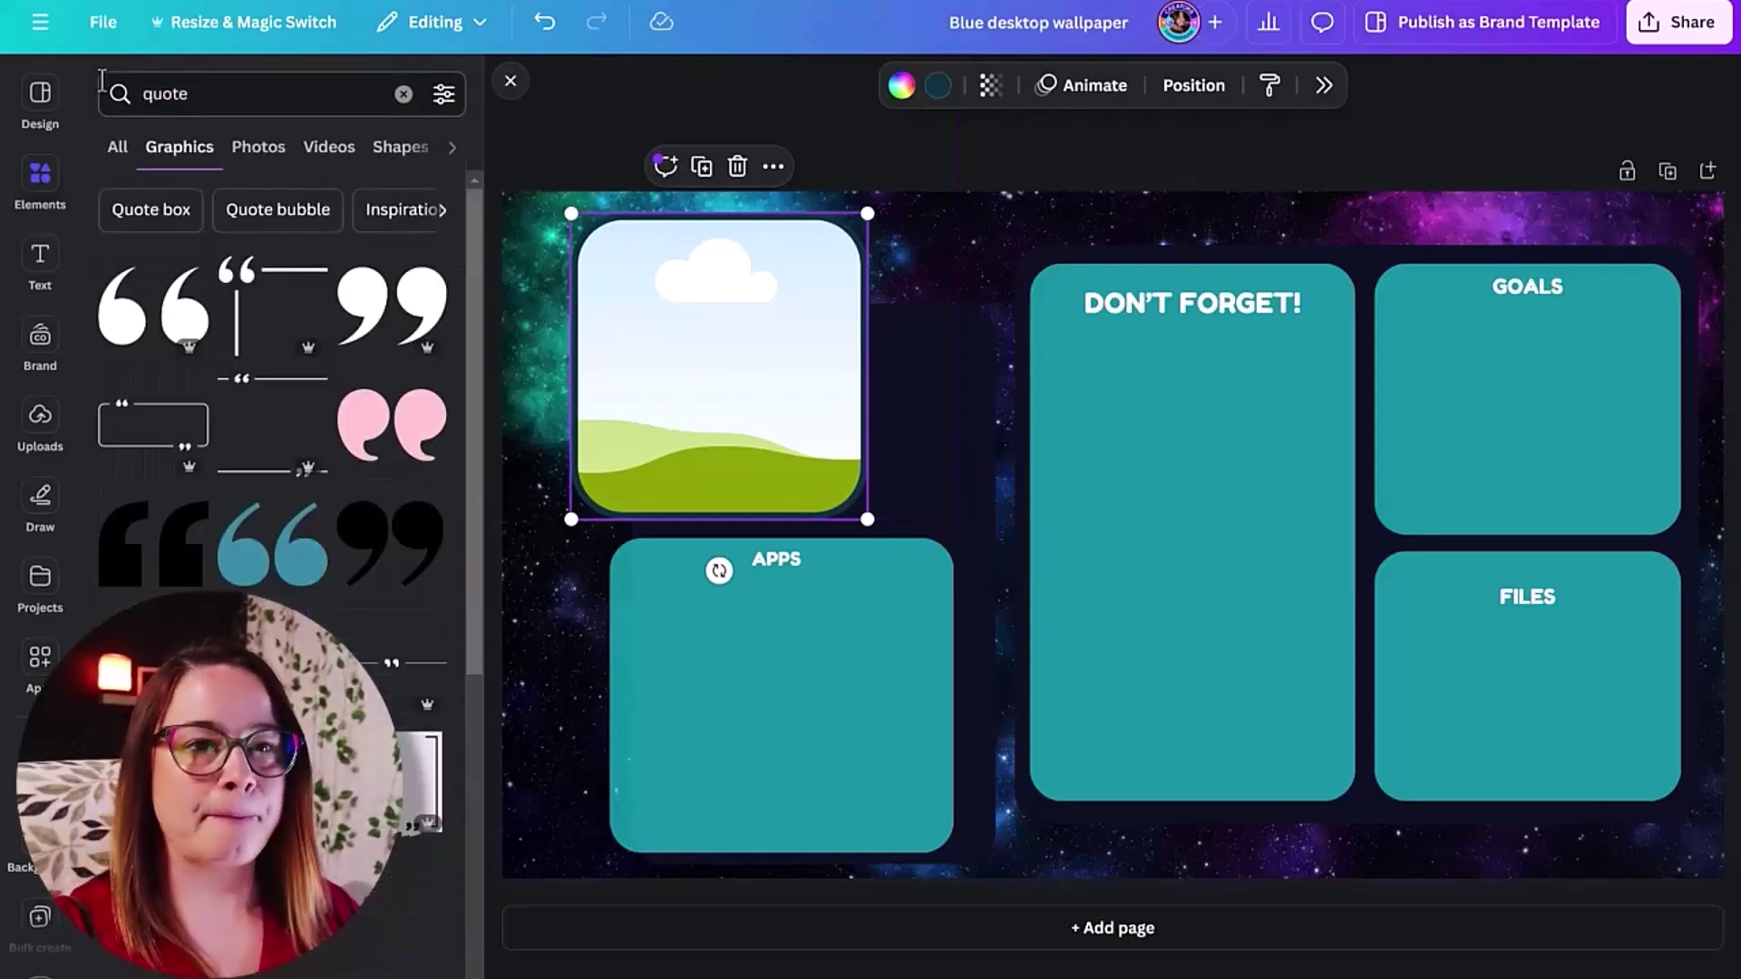
Fill the frame with the neon THINK ABOUT THINGS DIFFERENTLY quote photo from the Photos results
{"action": "left_click", "coordinate": [259, 156]}
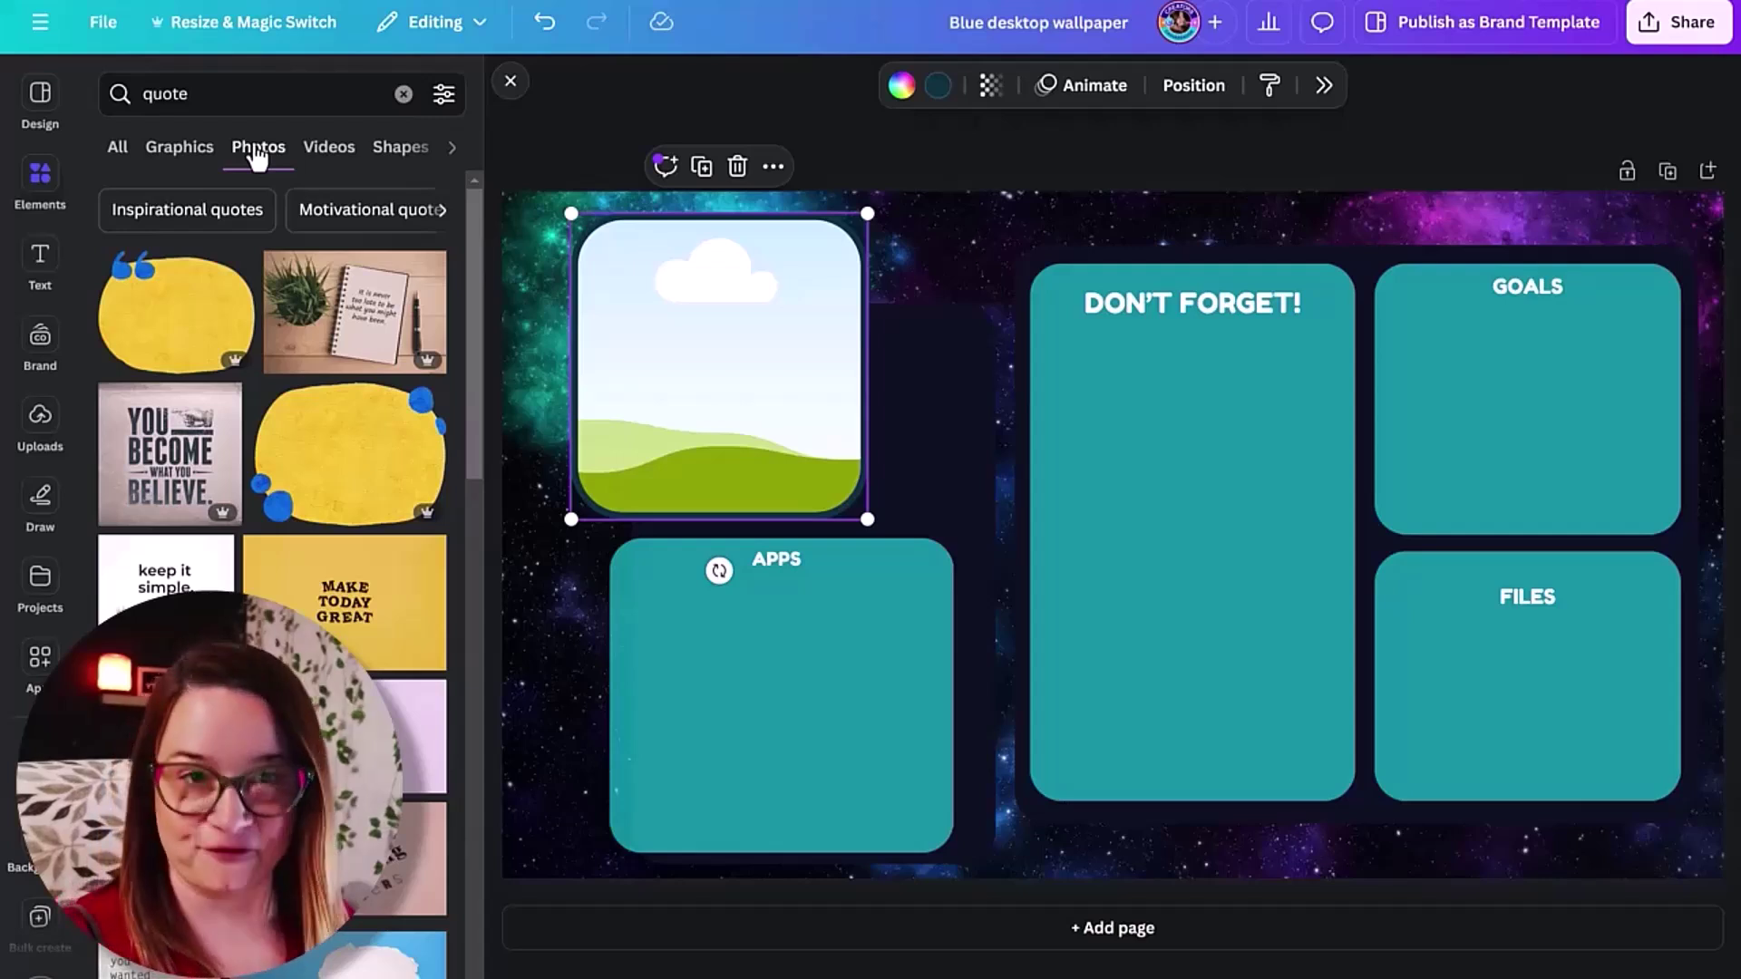
{"action": "scroll", "coordinate": [381, 612], "scroll_direction": "down", "scroll_amount": 4}
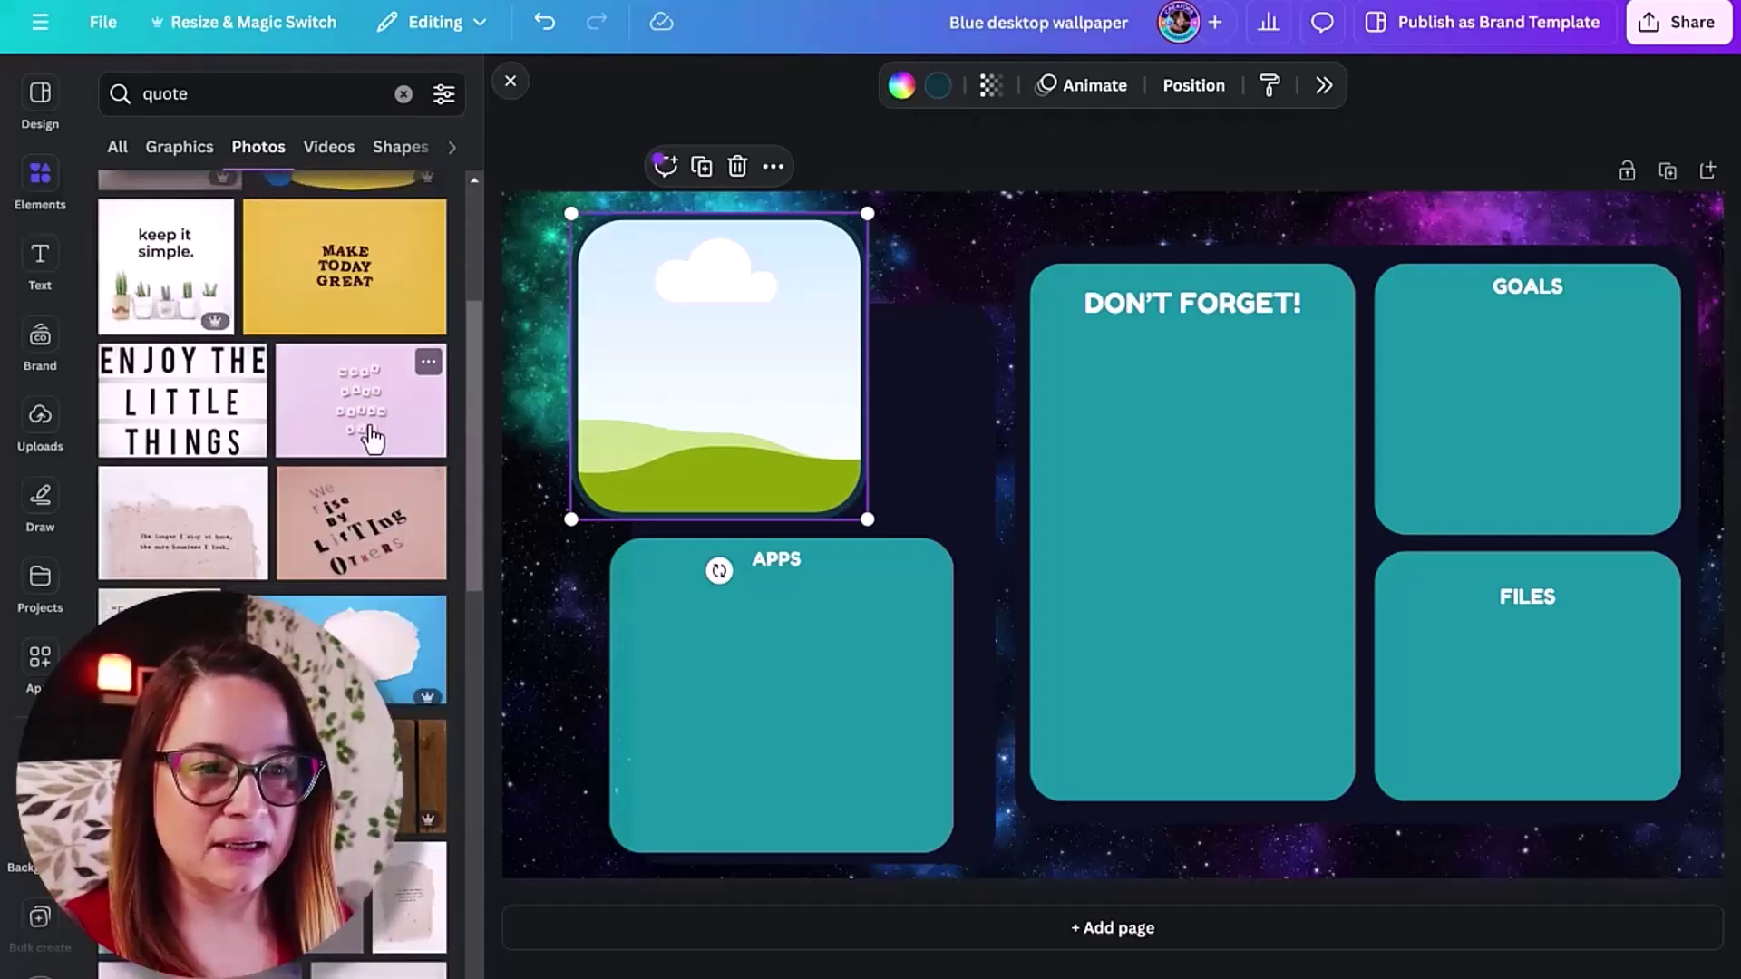
{"action": "left_click_drag", "start_coordinate": [372, 433], "coordinate": [647, 369]}
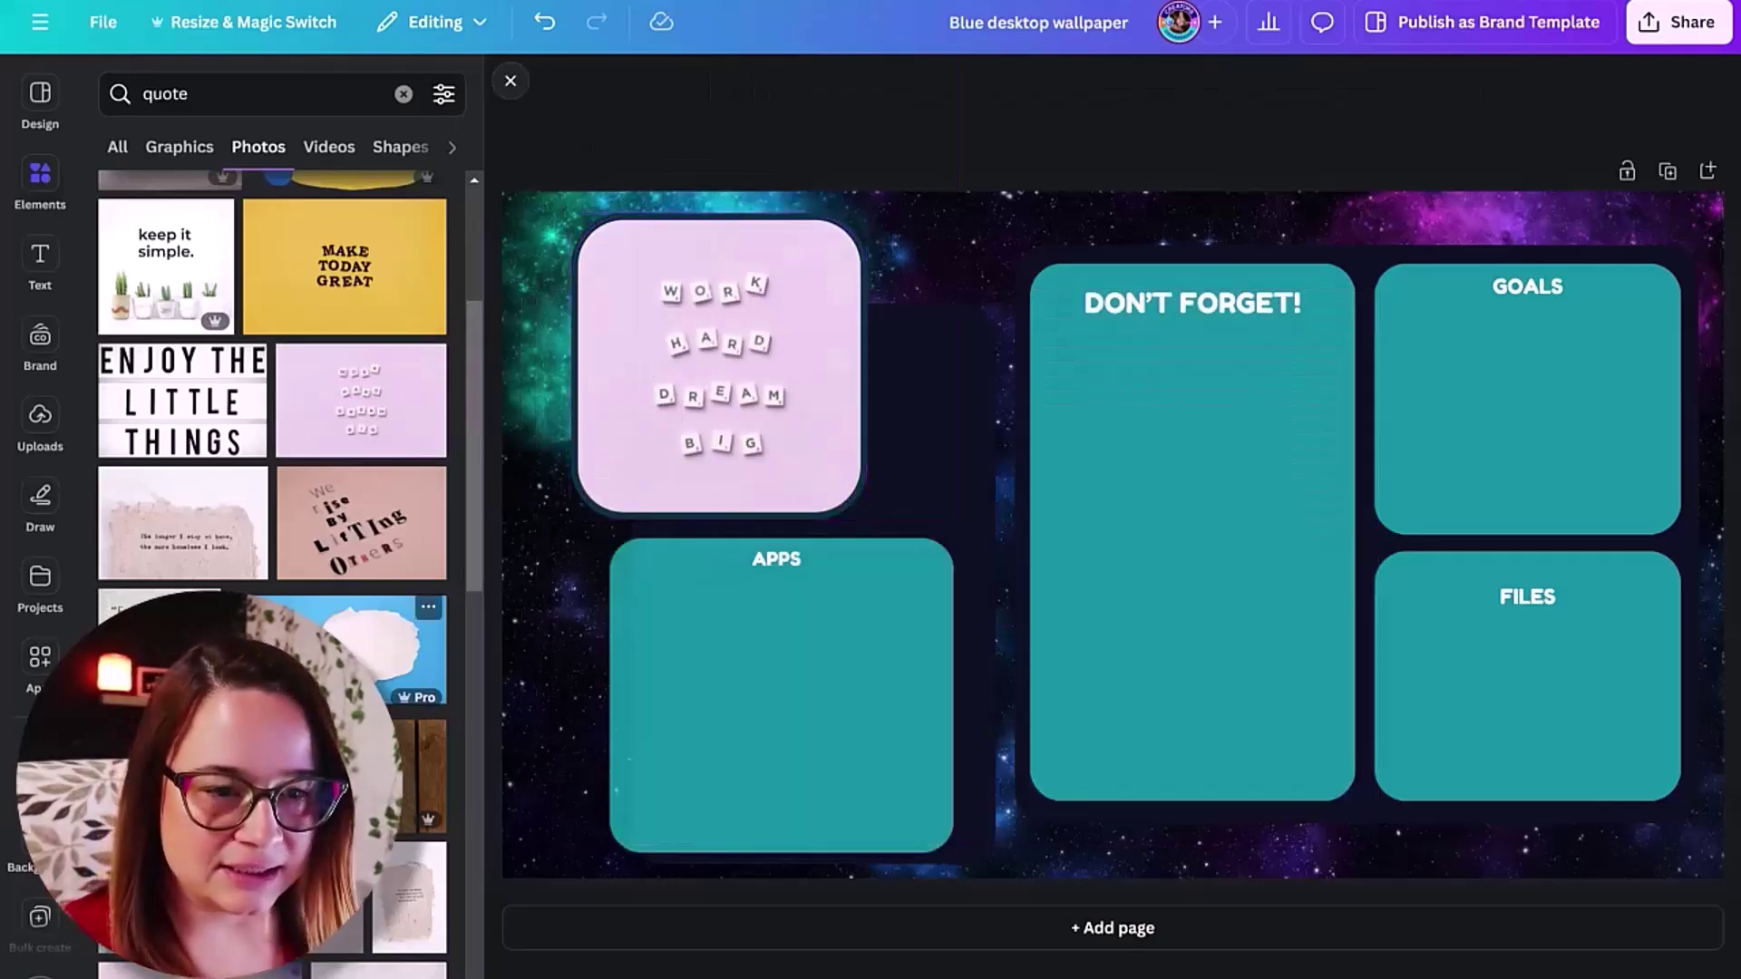
{"action": "scroll", "coordinate": [272, 572], "scroll_direction": "down", "scroll_amount": 10}
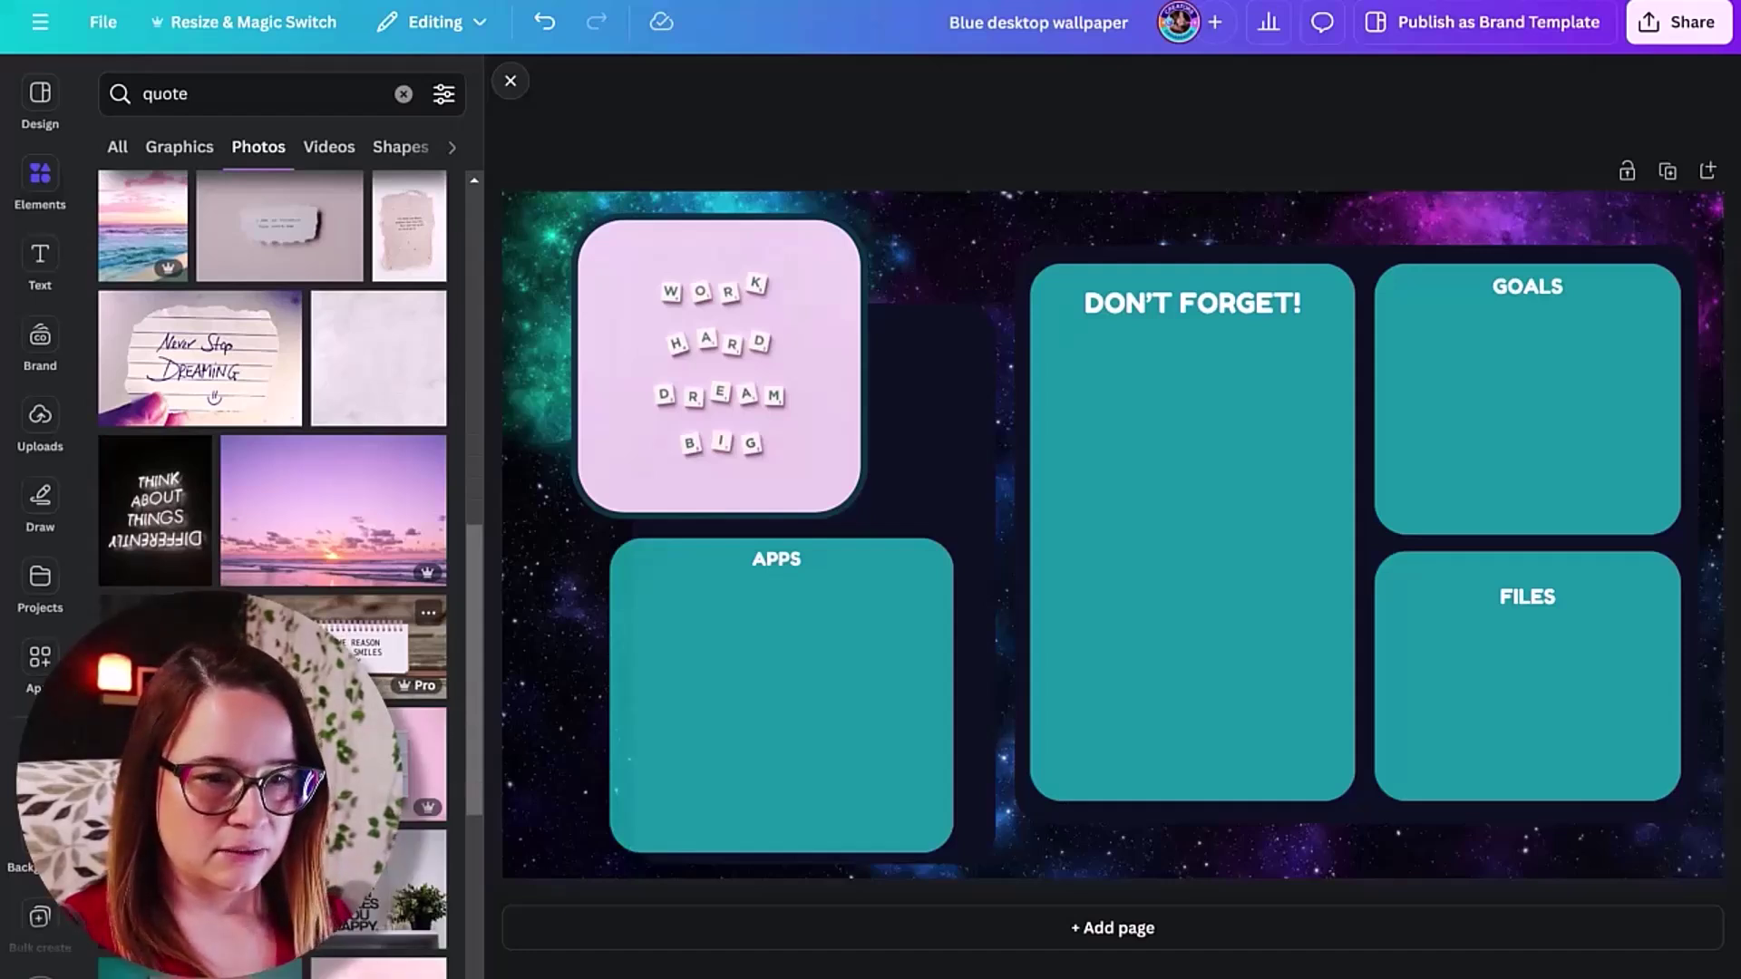
{"action": "left_click_drag", "start_coordinate": [141, 526], "coordinate": [631, 338]}
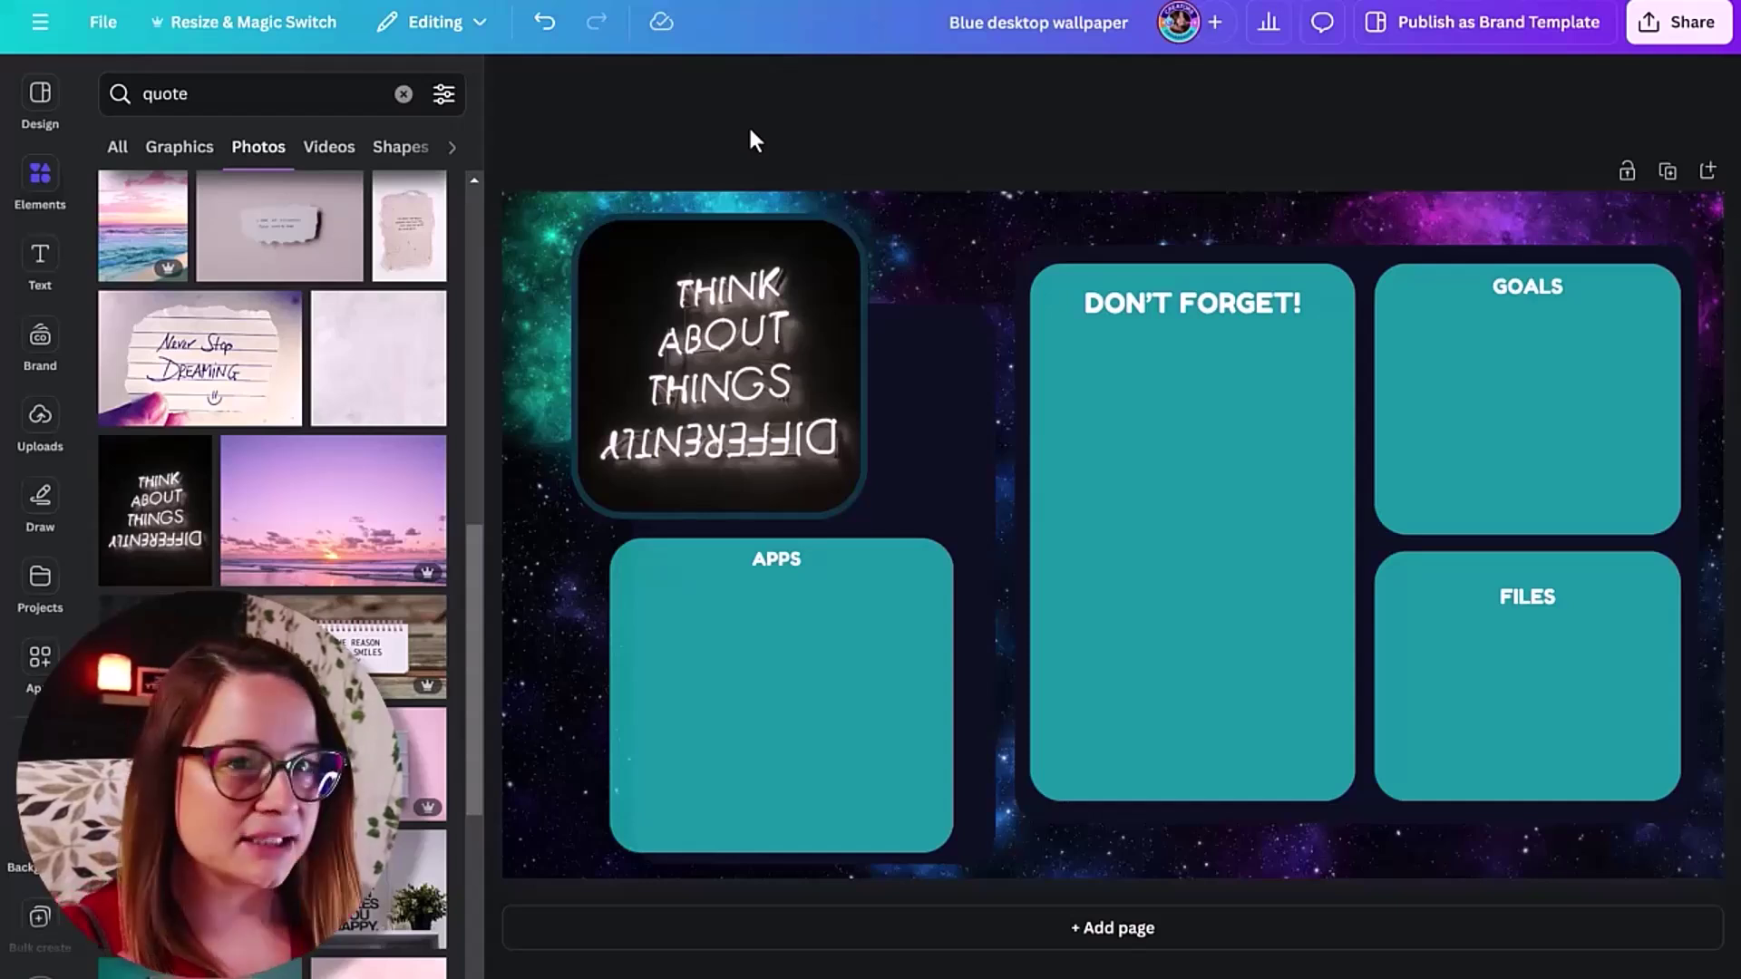
Change the quote photo frame's border colour from dark to purple
{"action": "left_click", "coordinate": [627, 218]}
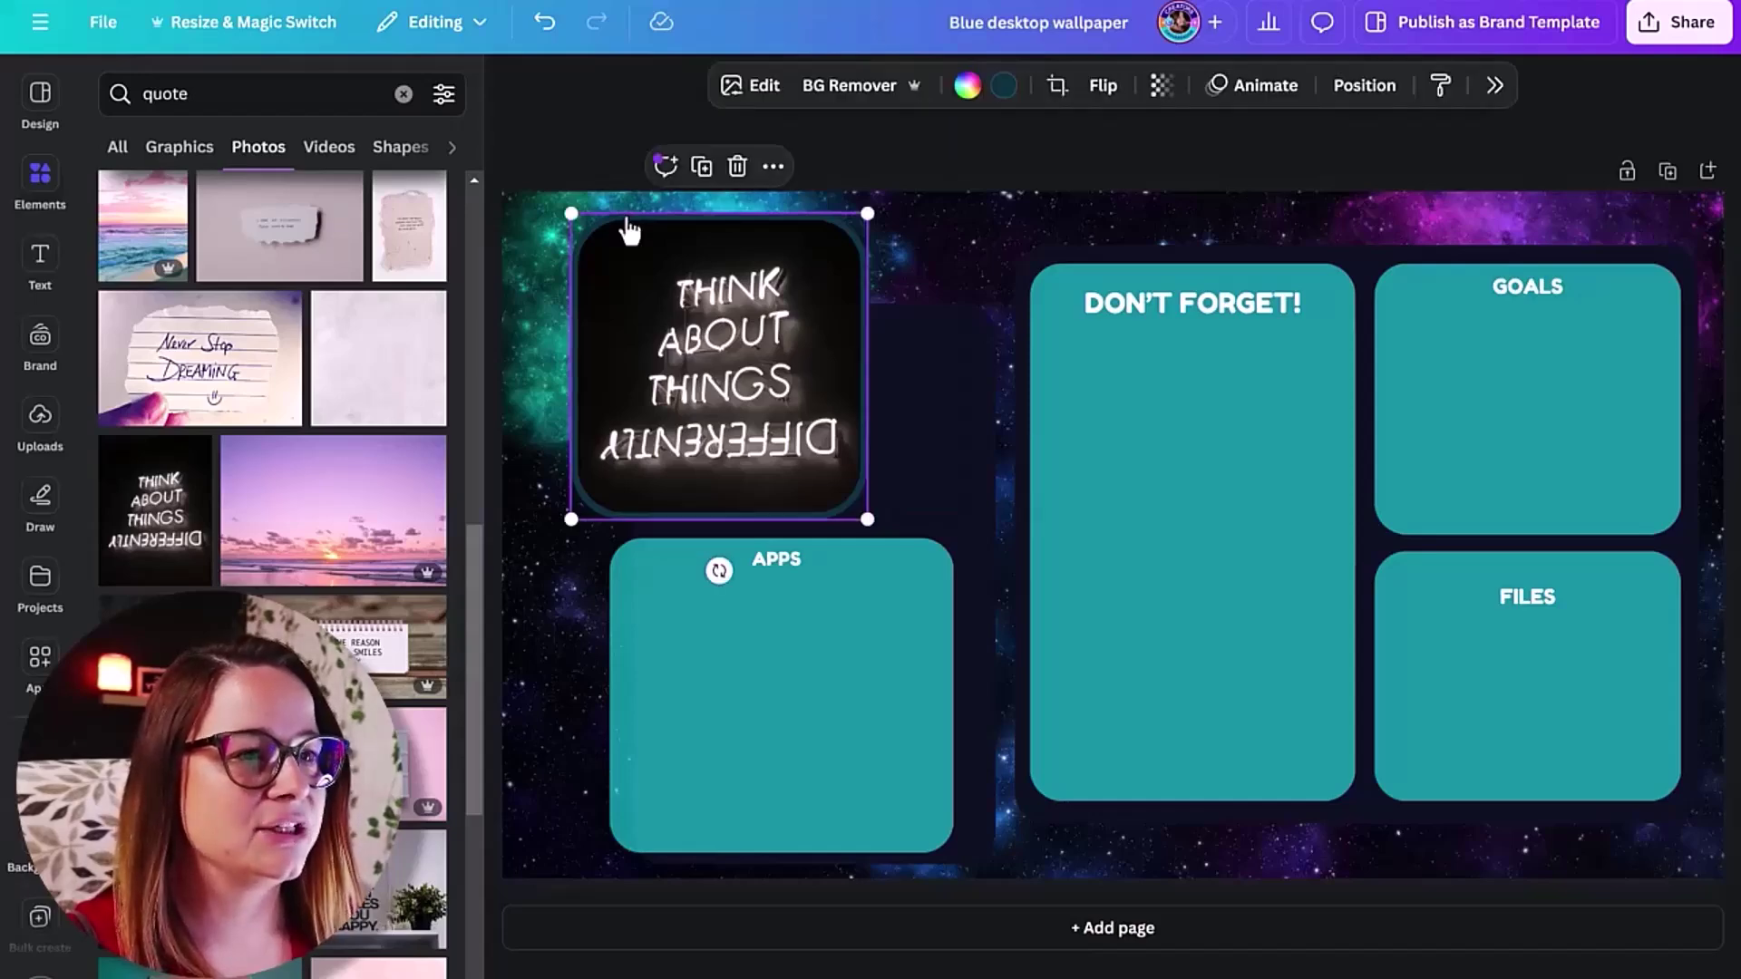
{"action": "left_click", "coordinate": [1003, 85]}
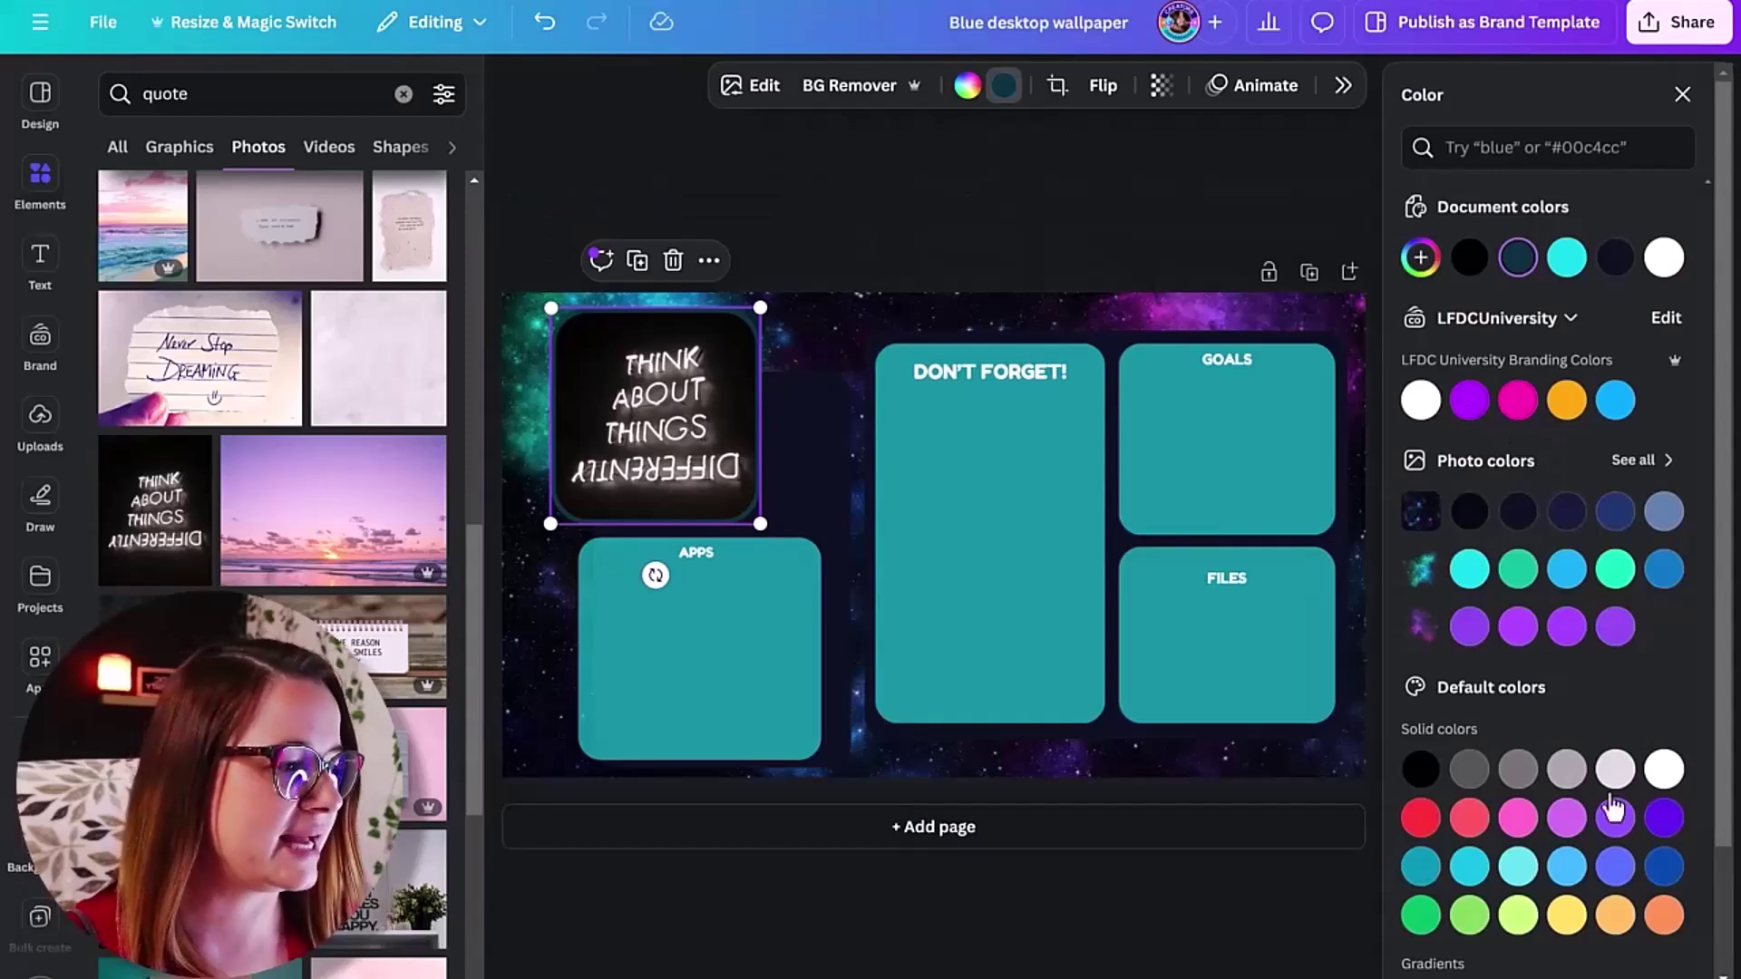
{"action": "left_click", "coordinate": [1615, 826]}
{"action": "key", "text": "Escape"}
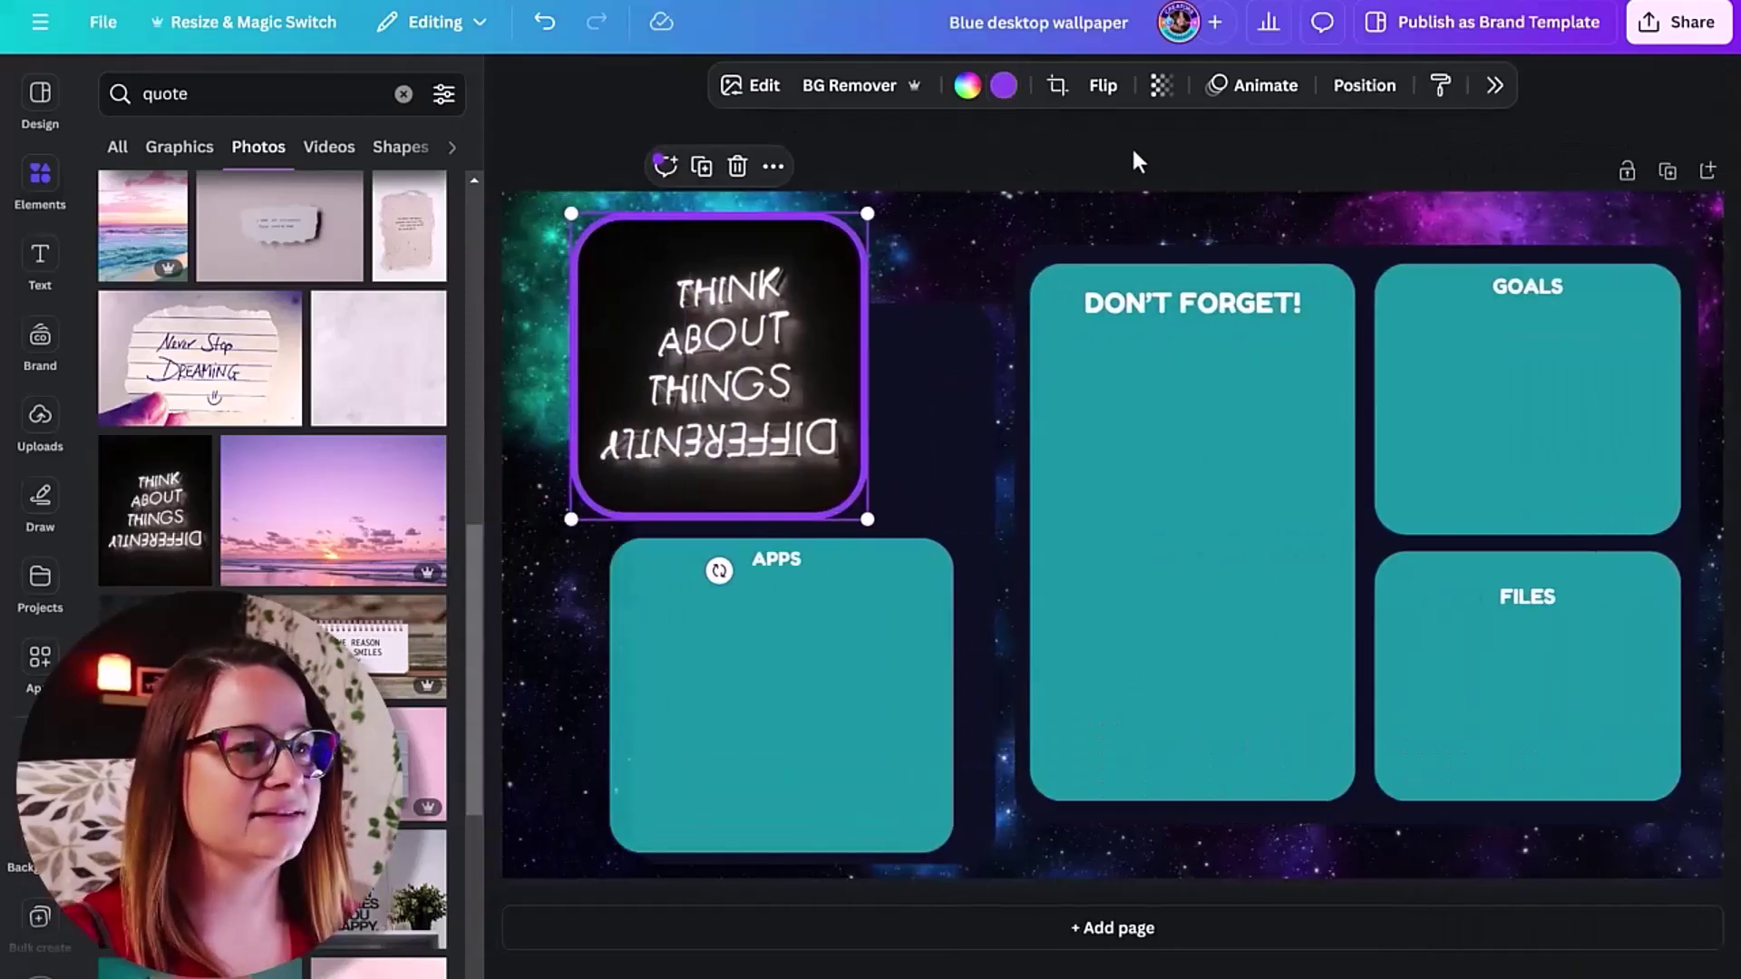
{"action": "left_click", "coordinate": [1134, 152]}
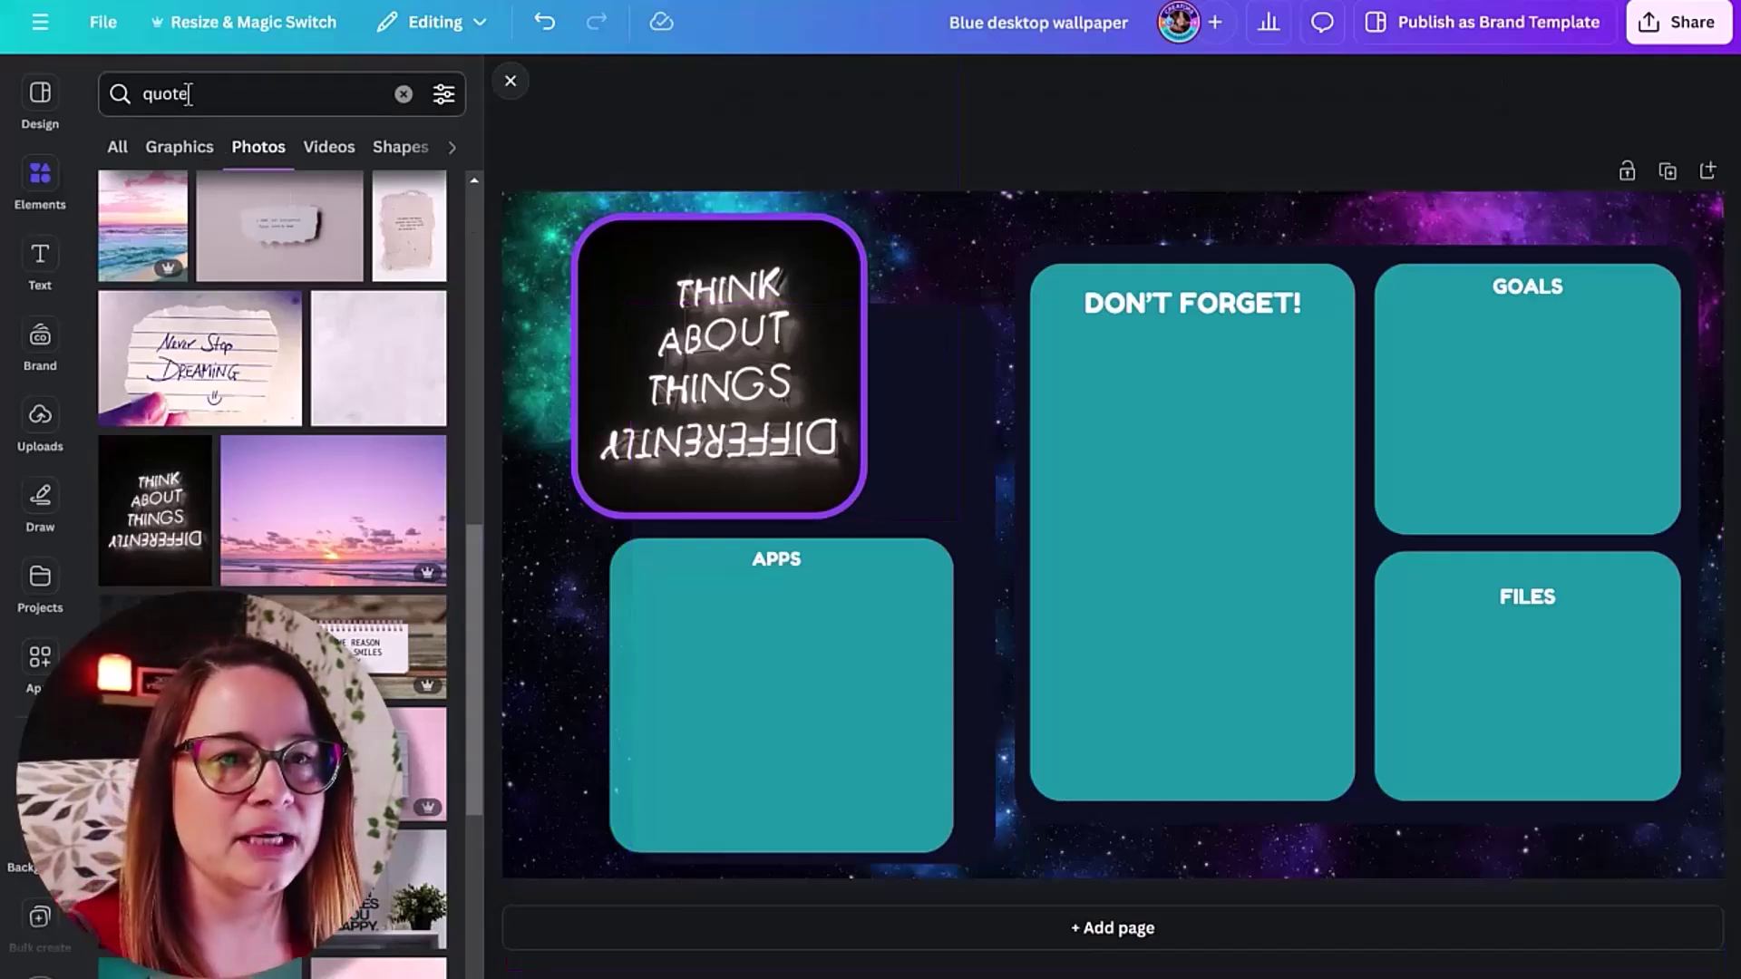
Search Elements for 'rectangle glow' and add a white glow rectangle to the design
{"action": "left_click", "coordinate": [139, 89]}
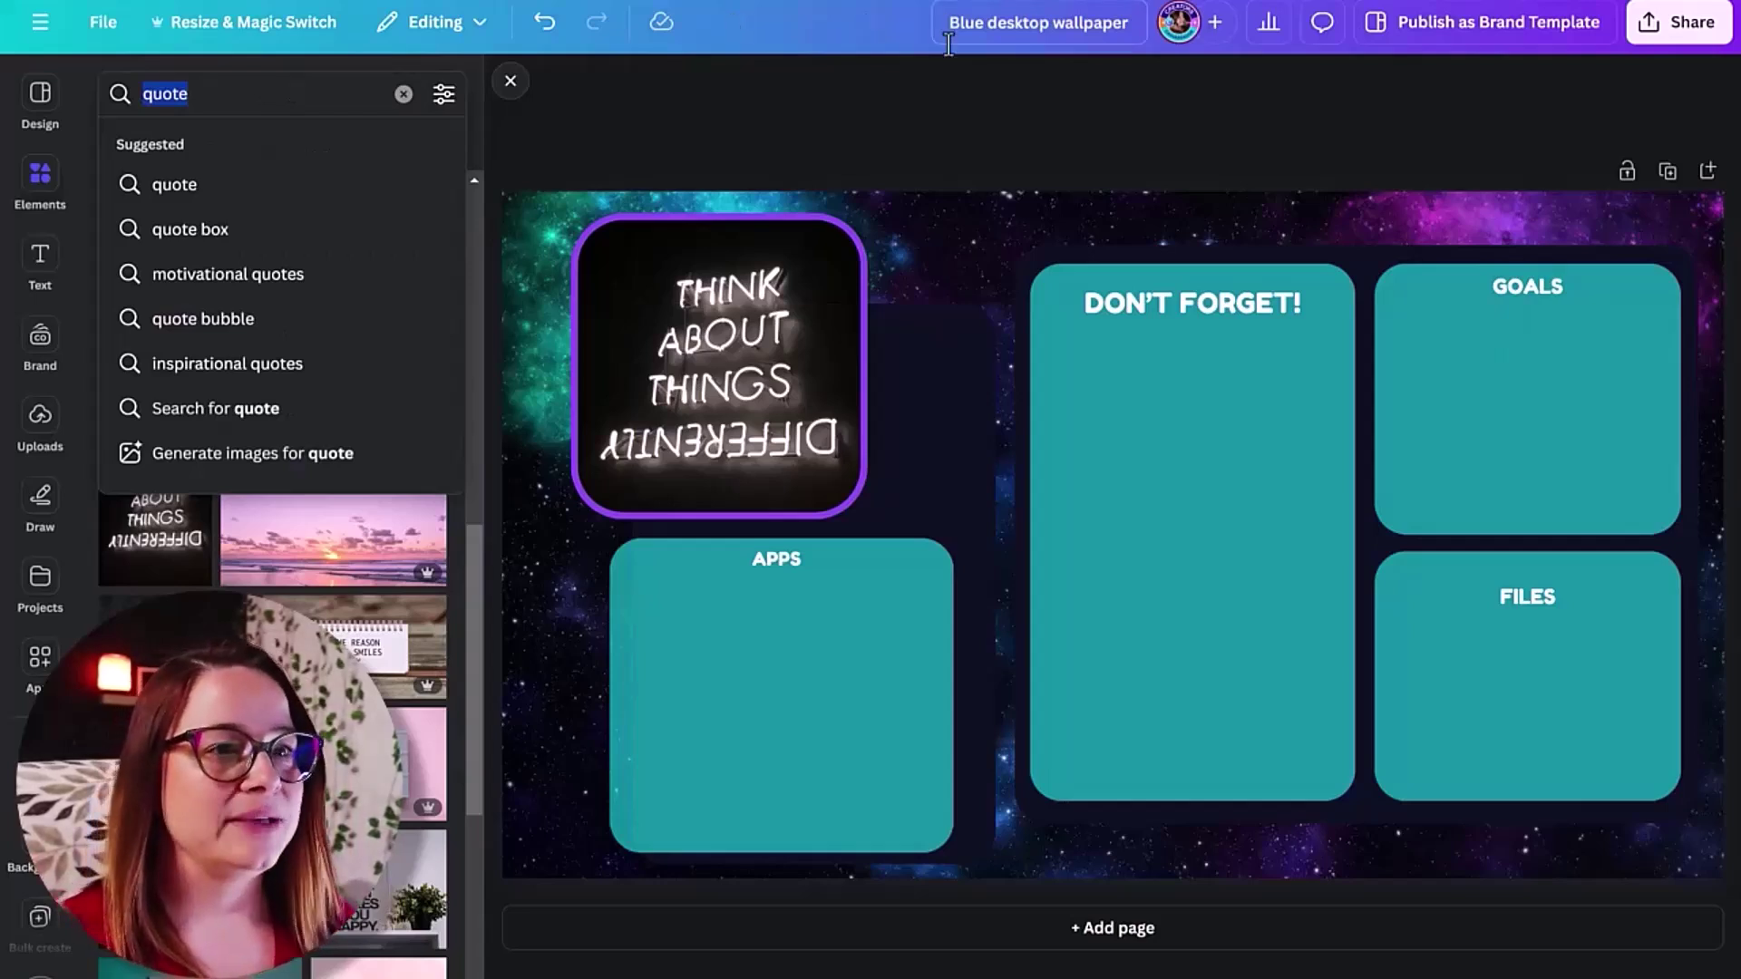
{"action": "left_click", "coordinate": [960, 342]}
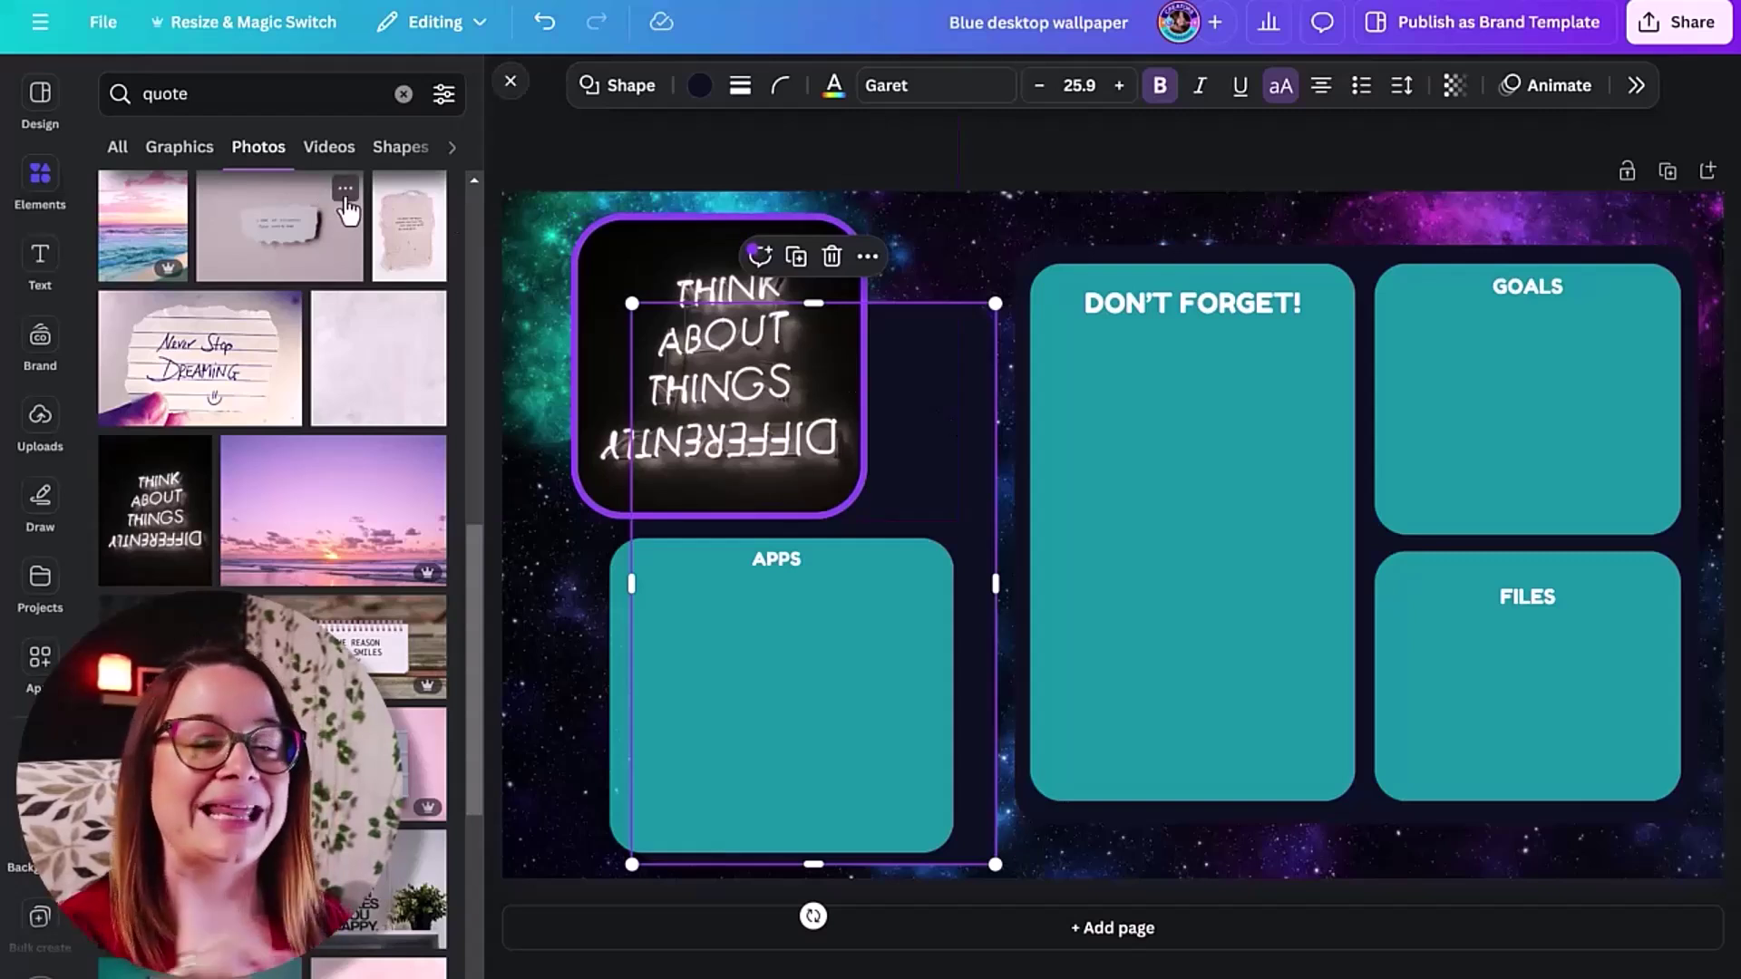
{"action": "left_click", "coordinate": [205, 98]}
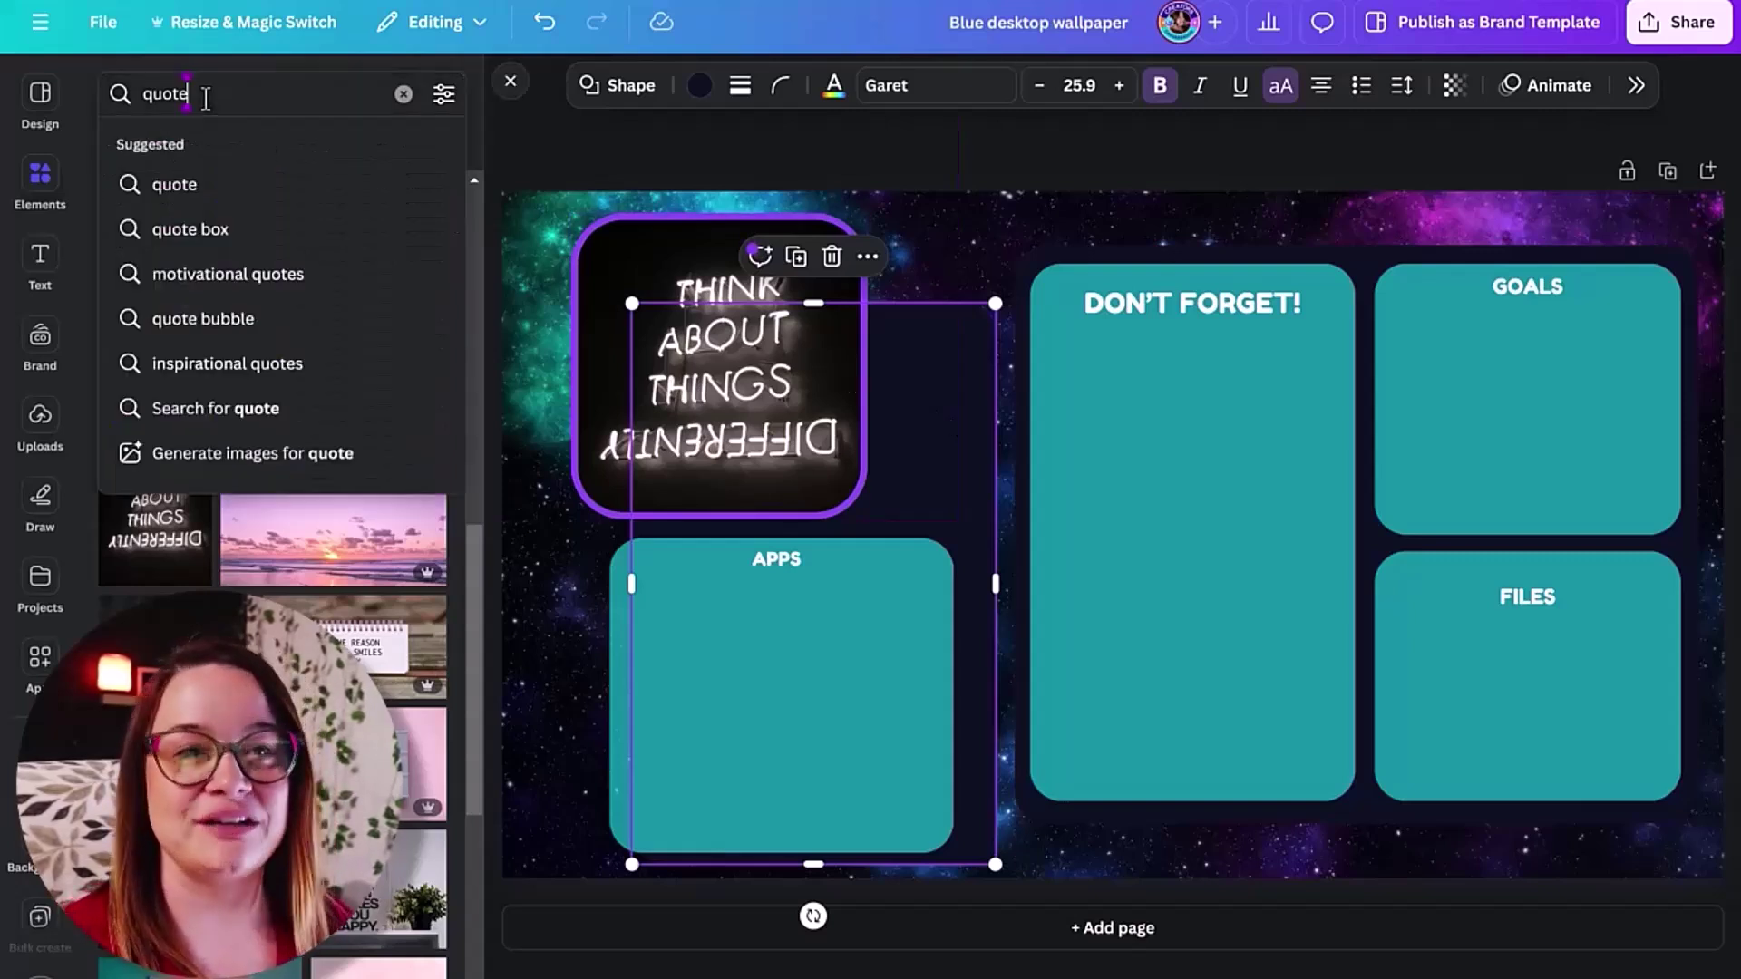
{"action": "left_click_drag", "start_coordinate": [204, 98], "coordinate": [131, 102]}
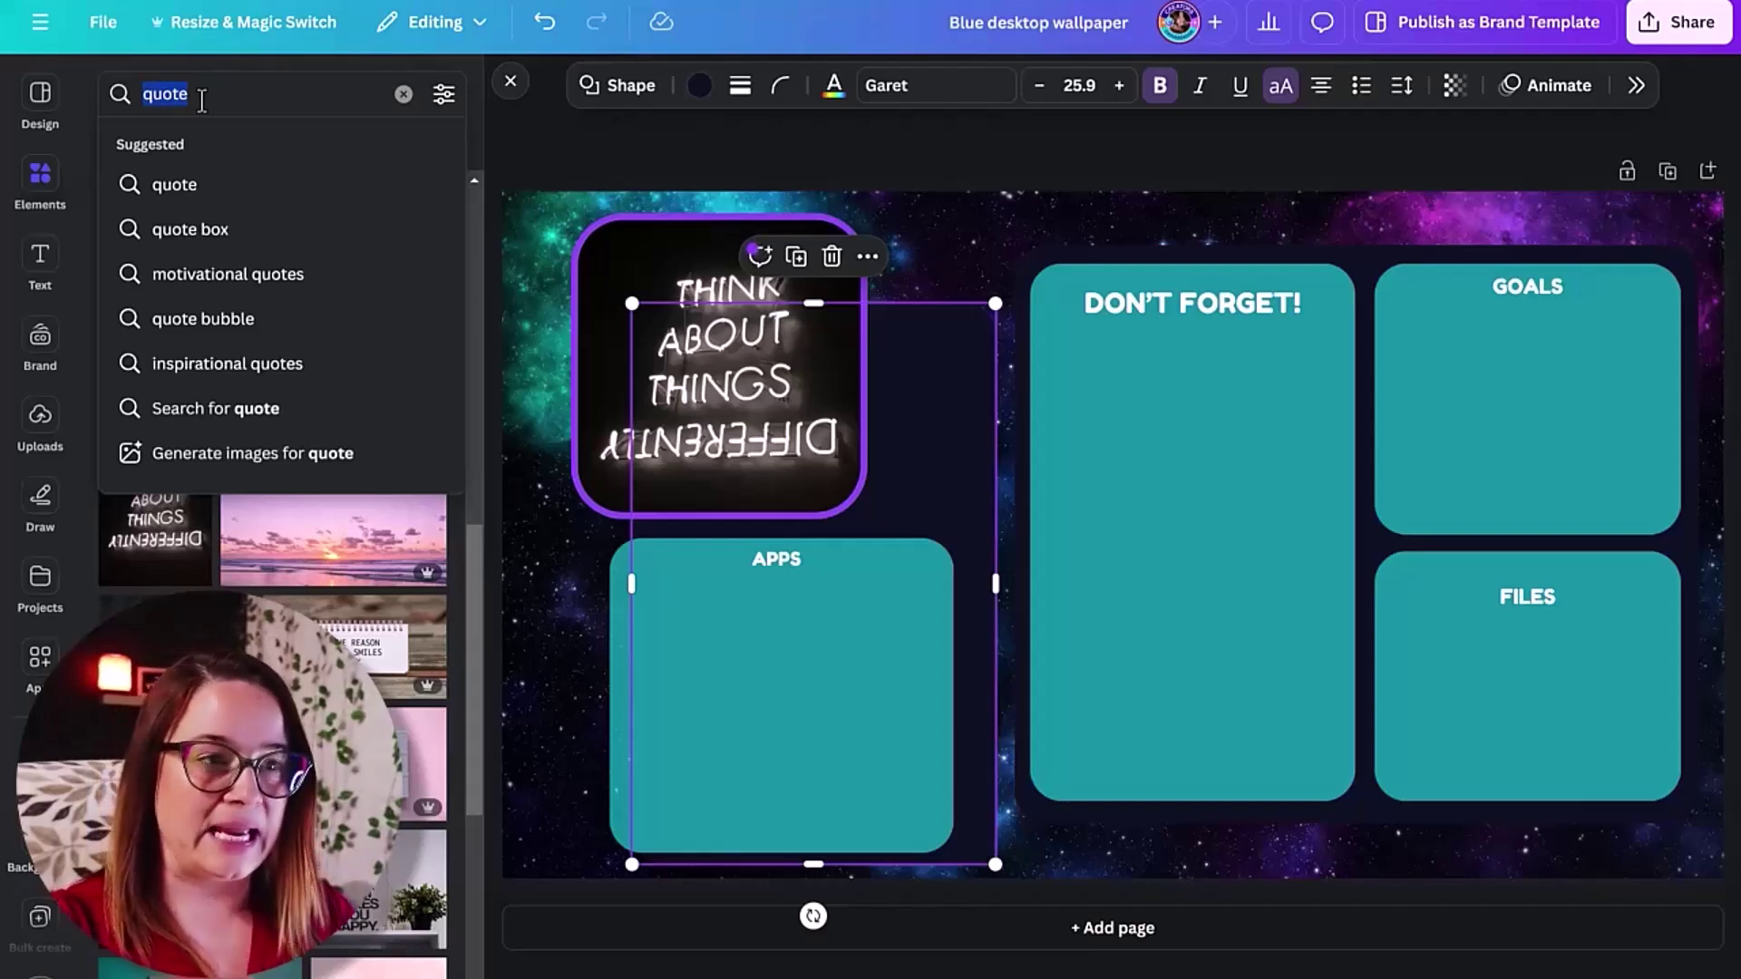
{"action": "type", "text": "rectang"}
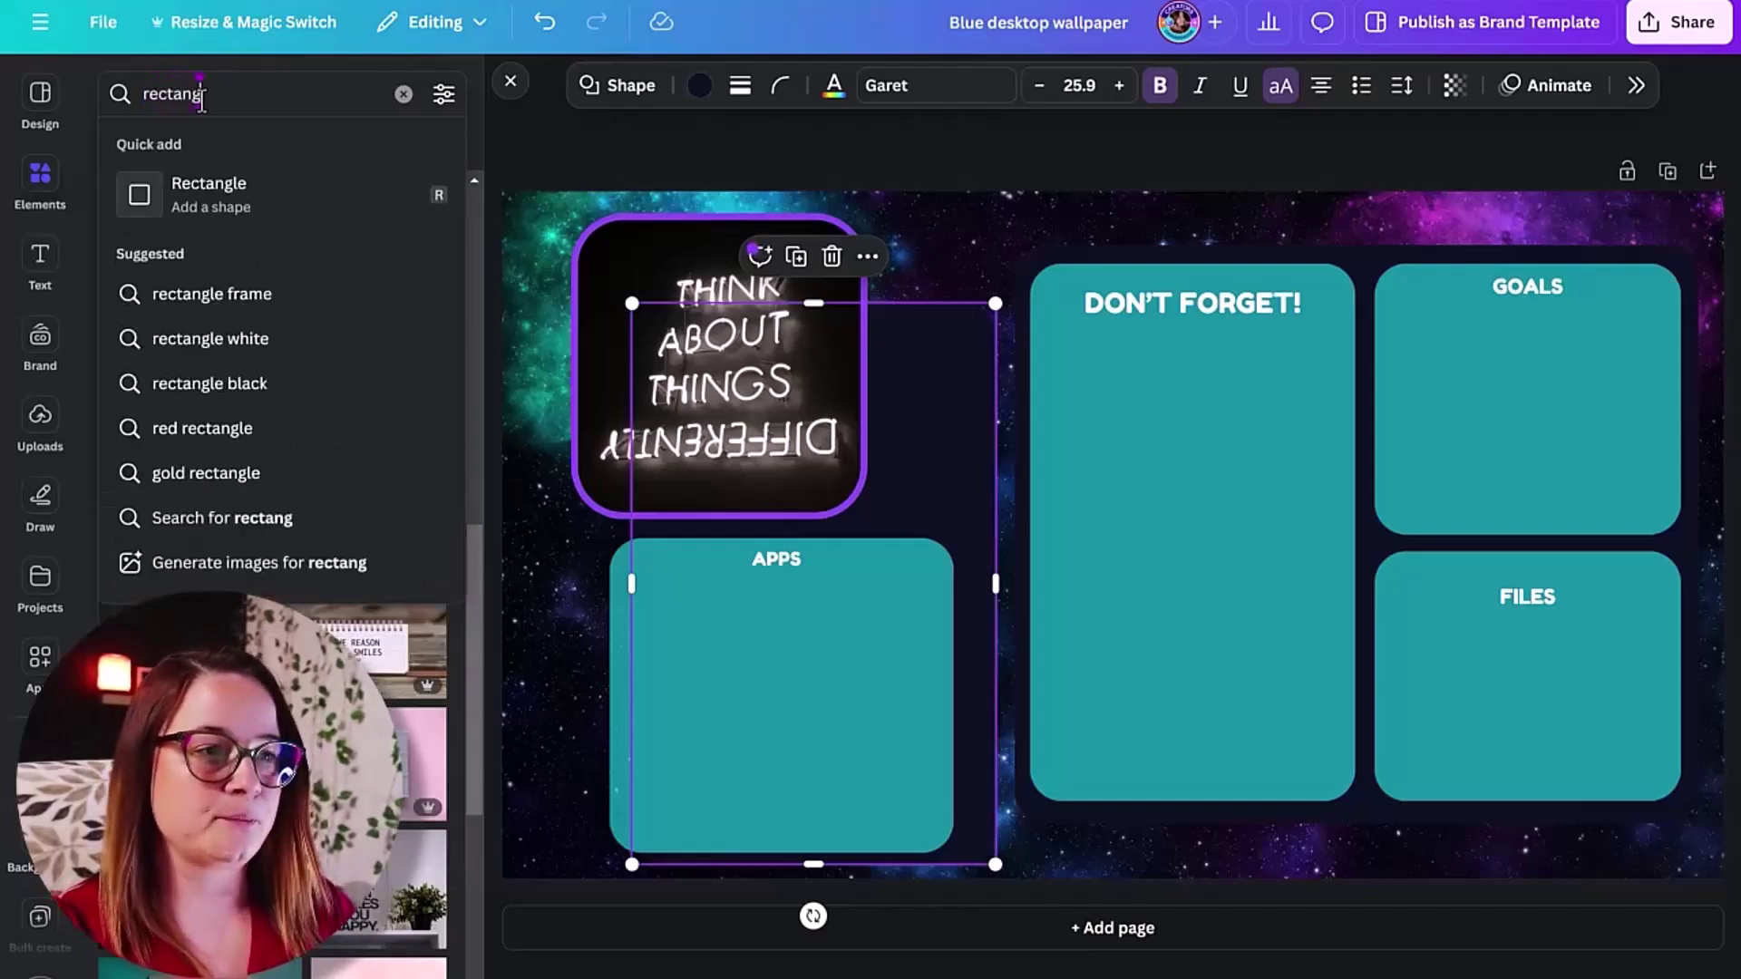
{"action": "type", "text": "le glow"}
{"action": "key", "text": "Return"}
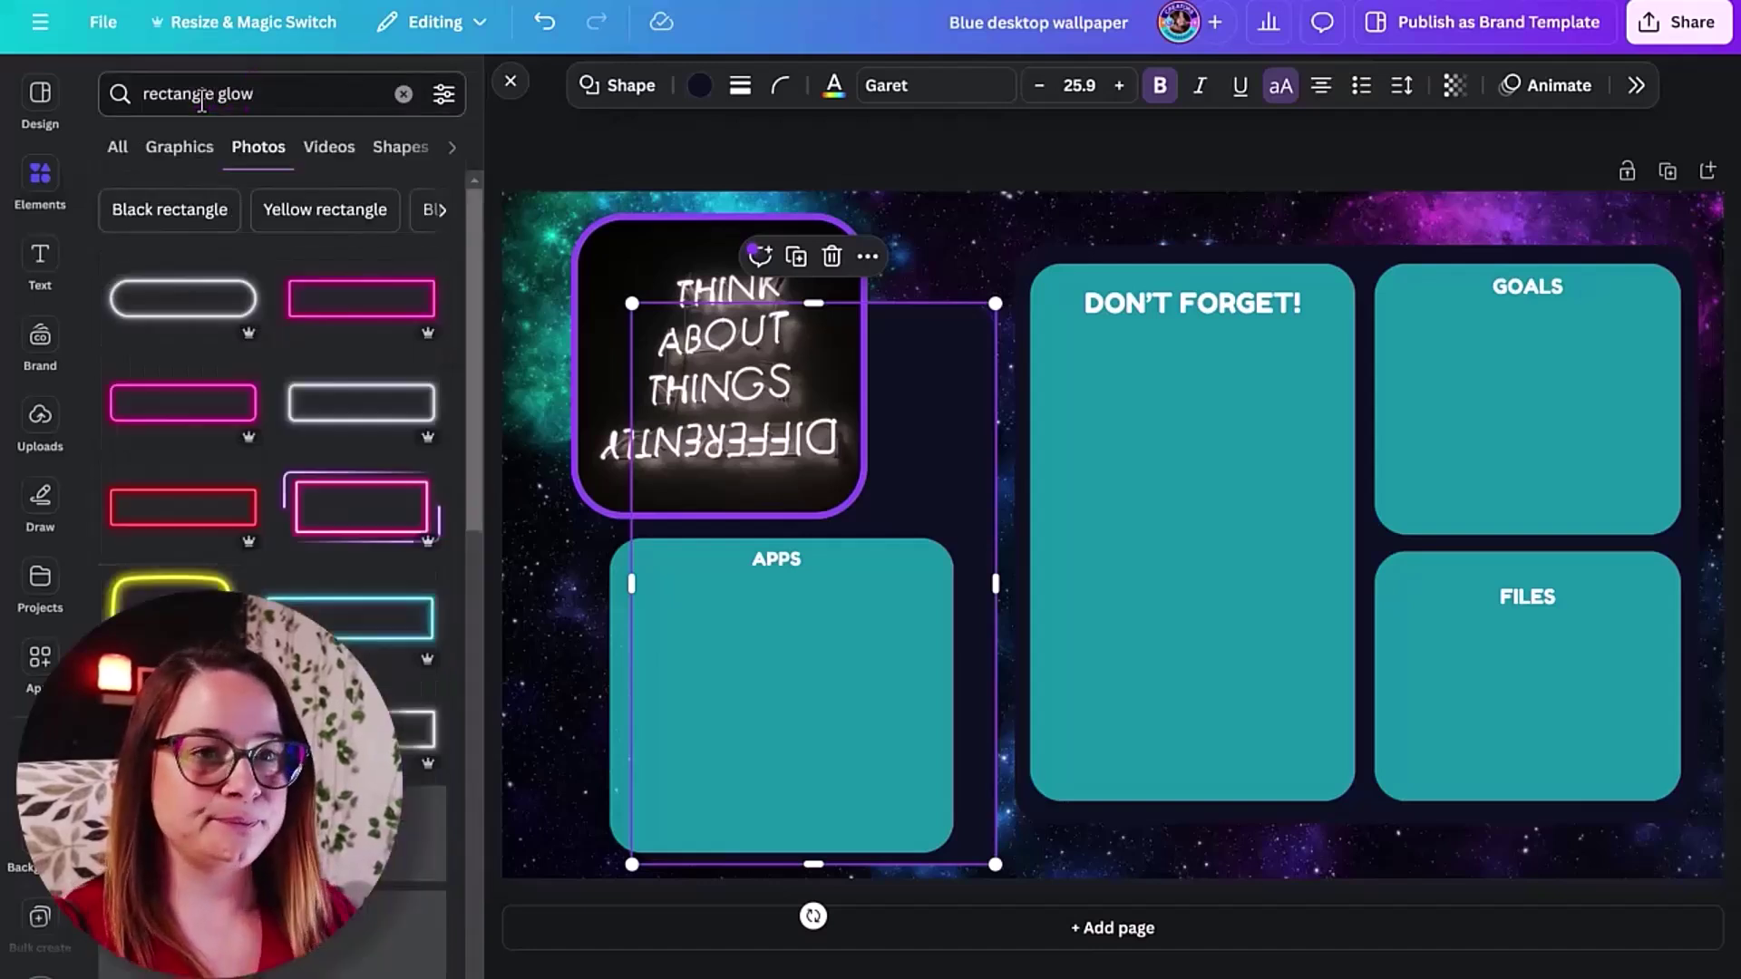
{"action": "left_click", "coordinate": [181, 150]}
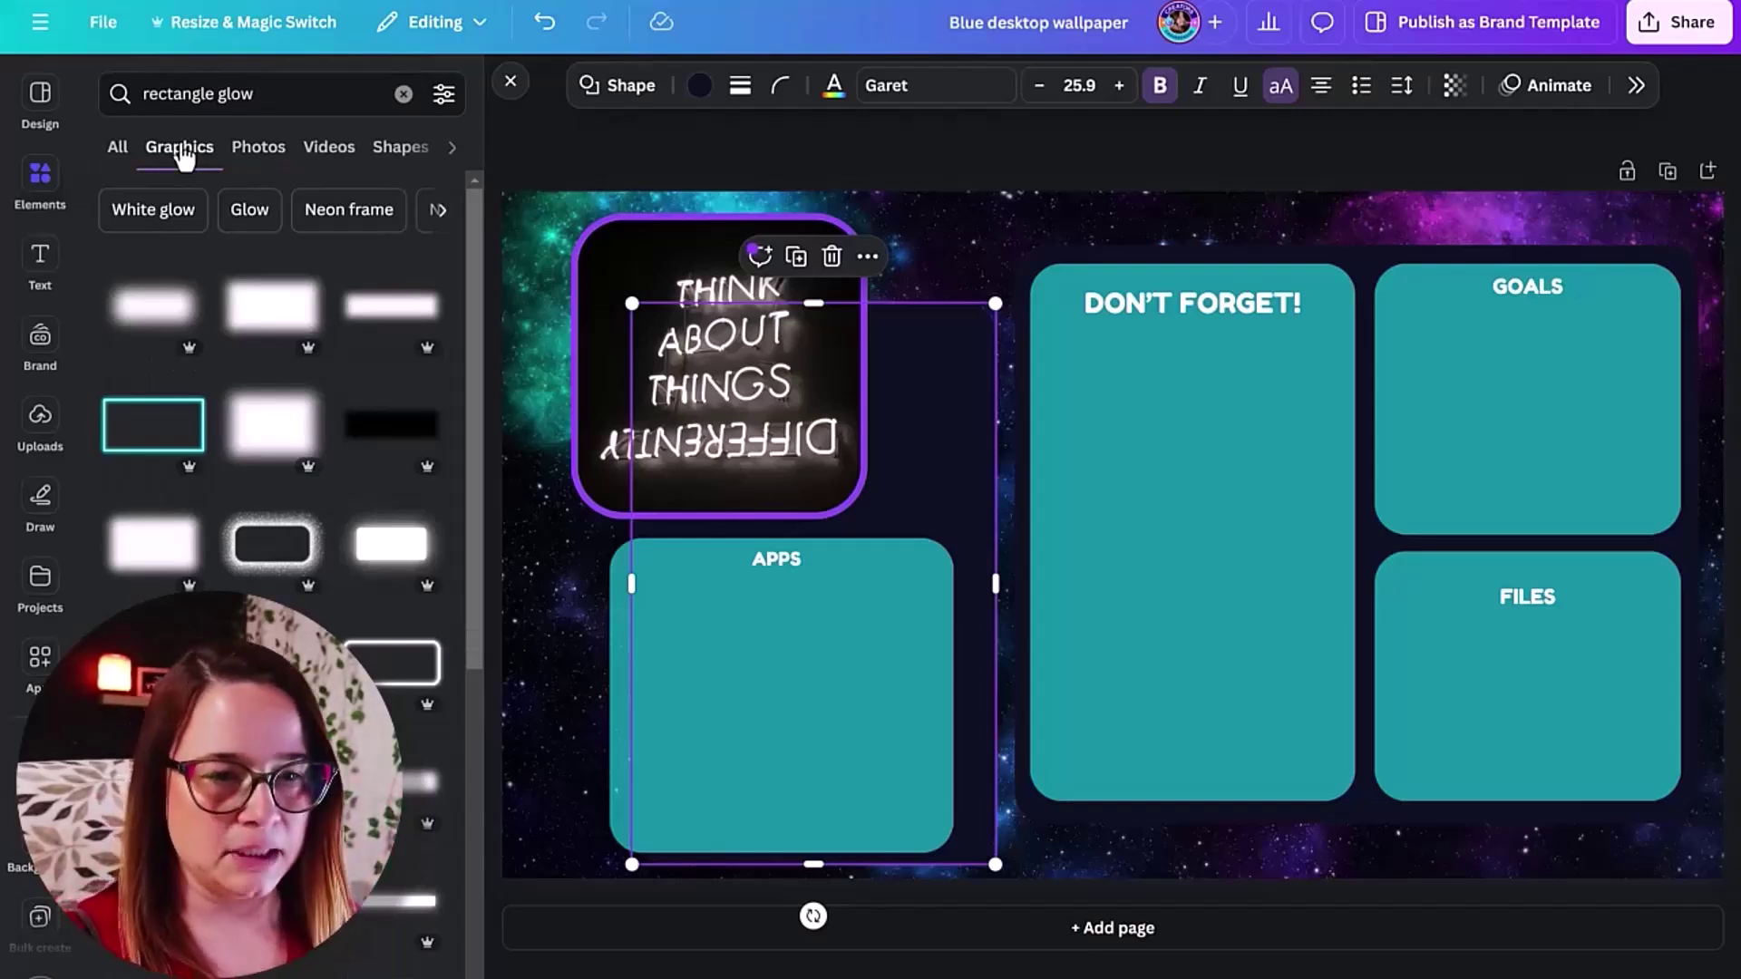
{"action": "left_click", "coordinate": [280, 318]}
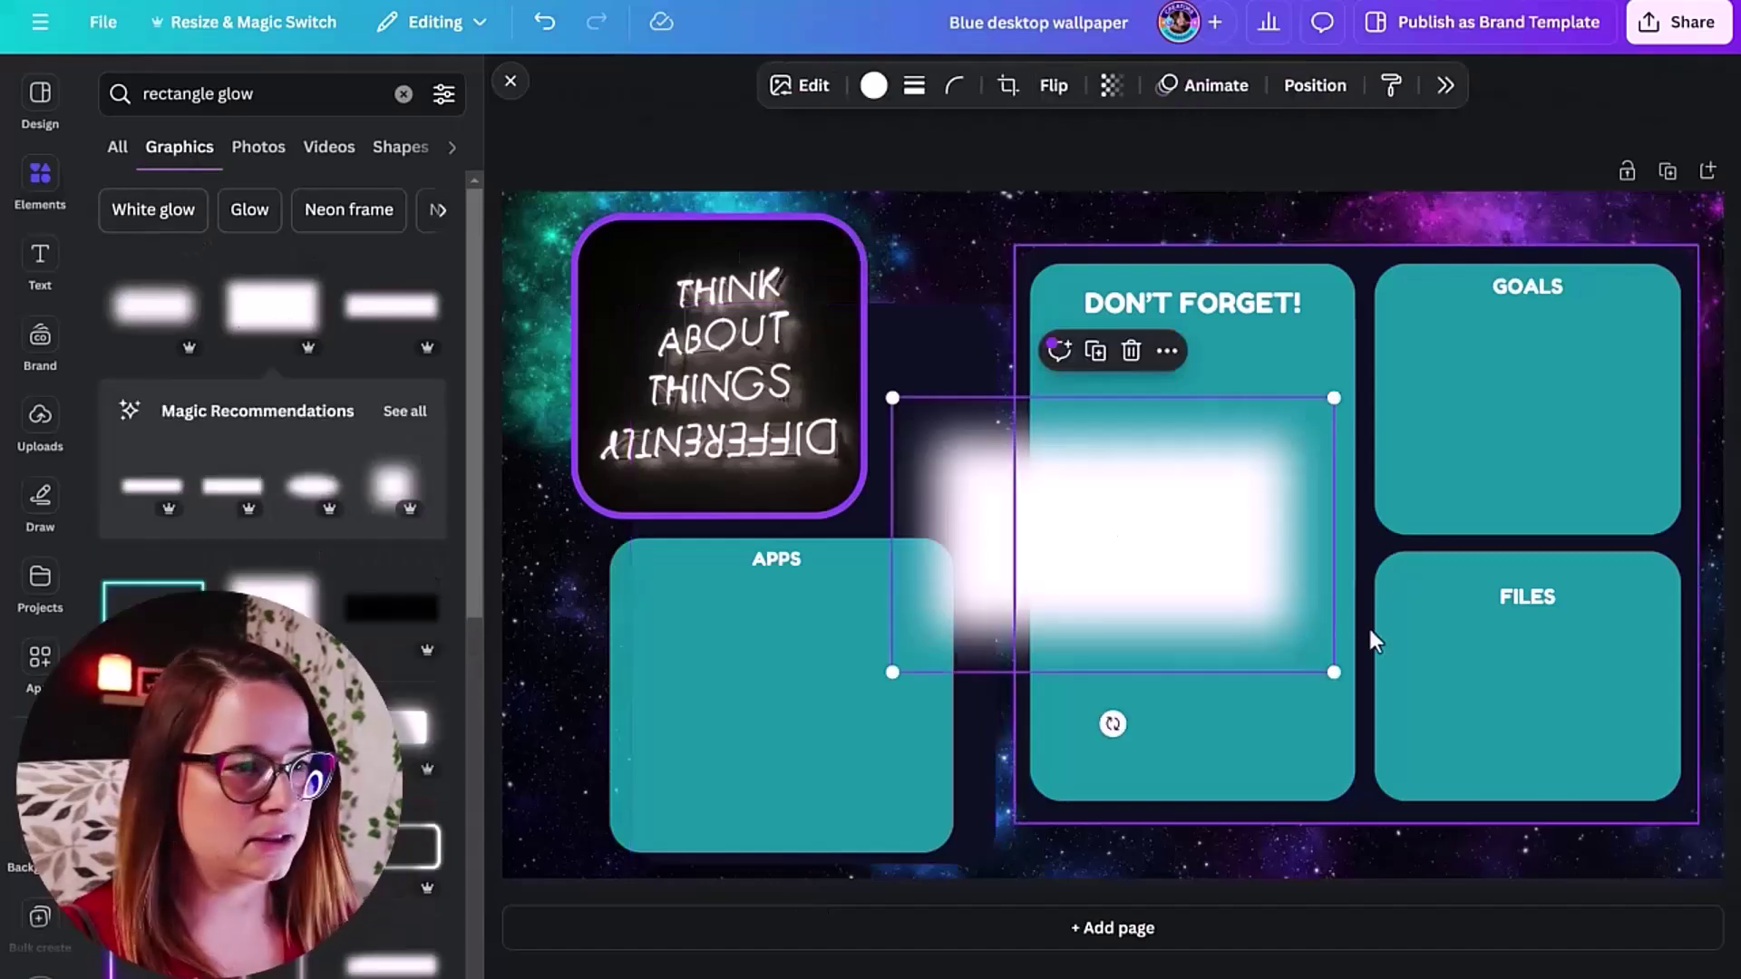
Enlarge the glow, rotate it upright to 90° and stretch it over the left column
{"action": "left_click_drag", "start_coordinate": [1100, 521], "coordinate": [1006, 376]}
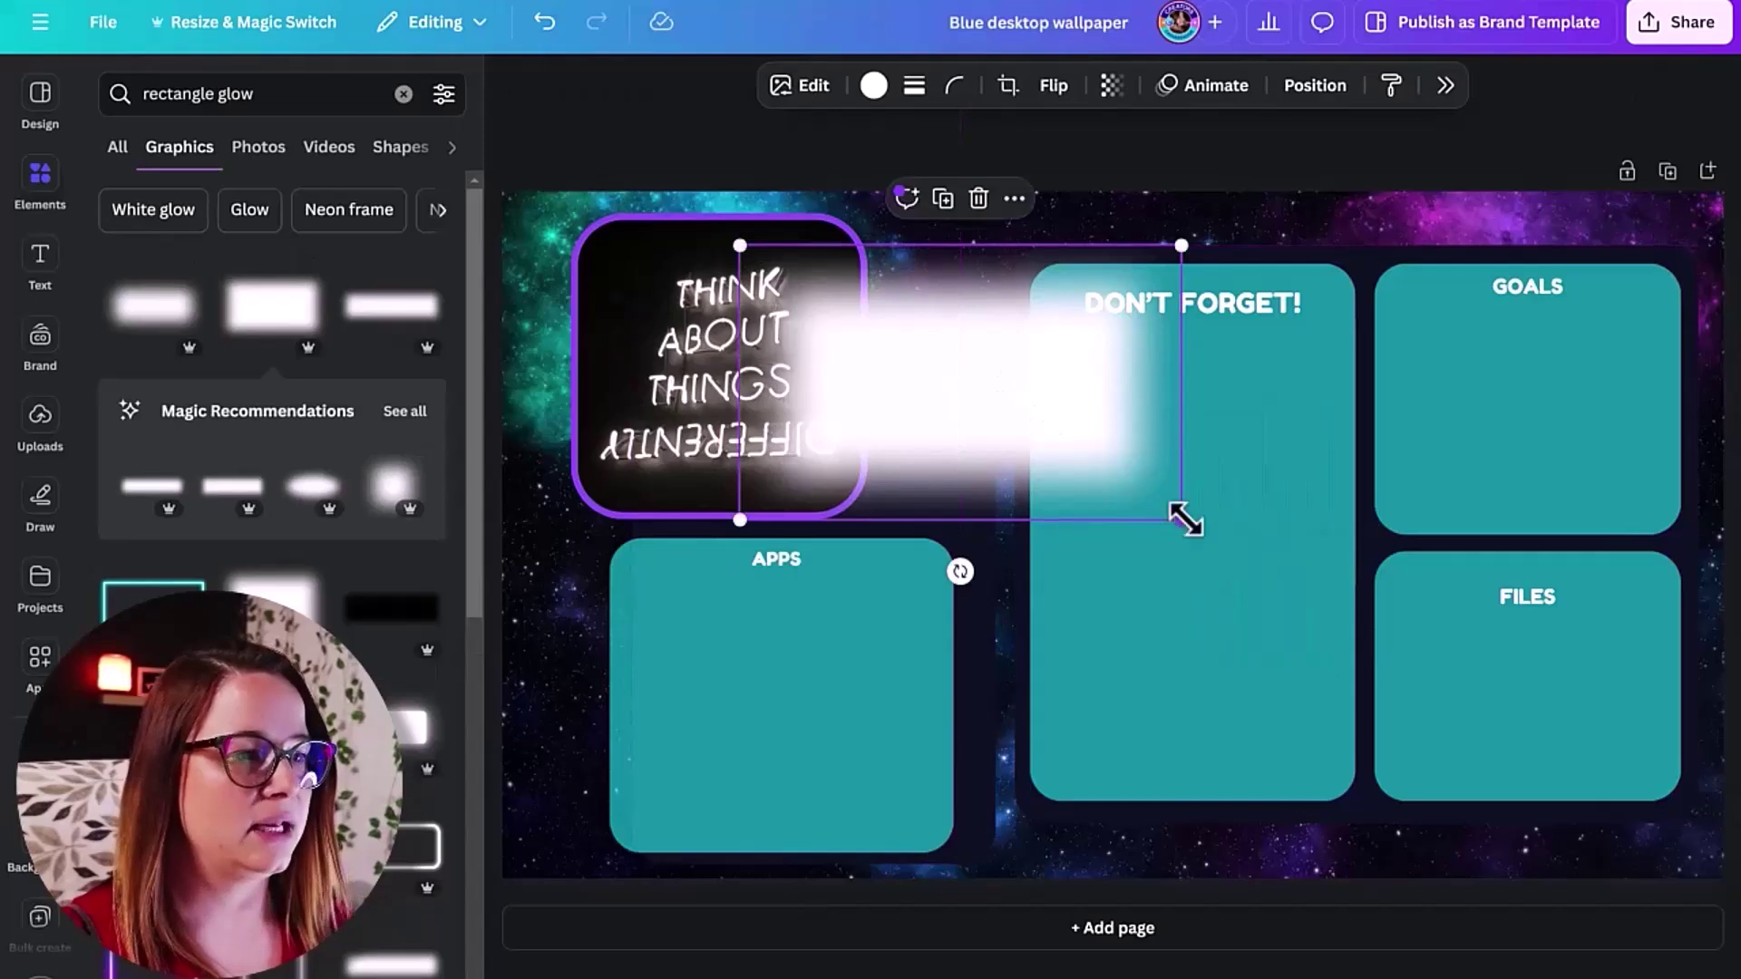
{"action": "left_click_drag", "start_coordinate": [1181, 519], "coordinate": [1374, 640]}
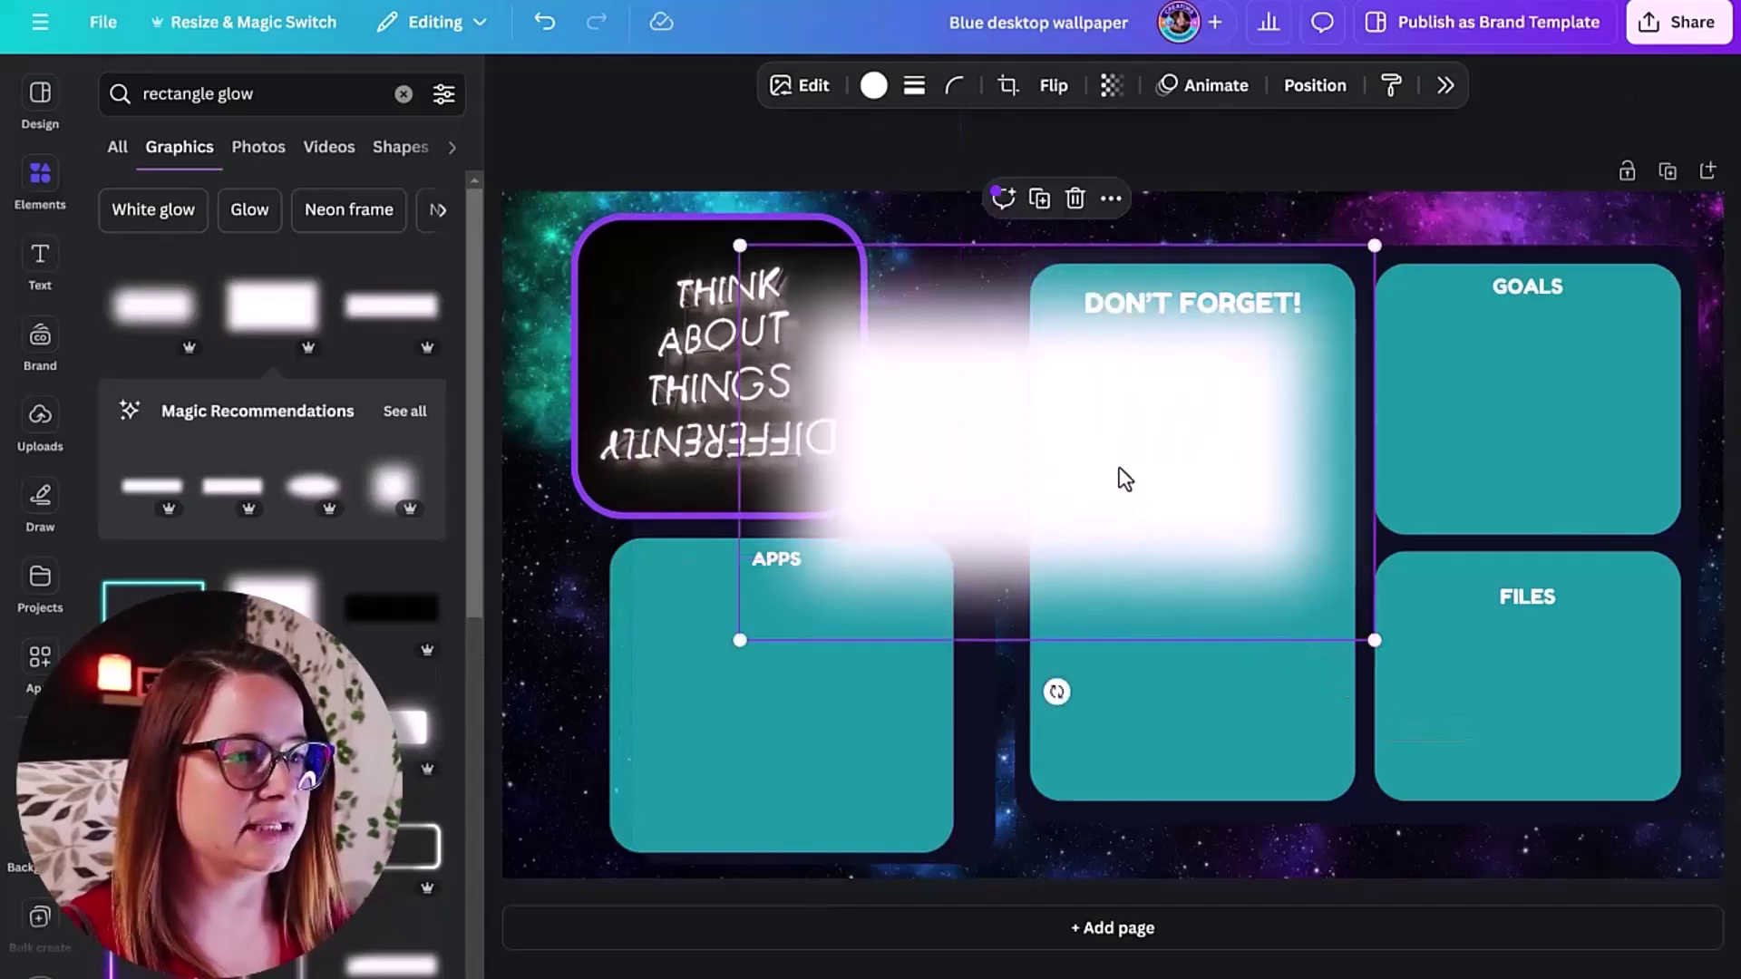
{"action": "mouse_move", "coordinate": [1115, 461]}
{"action": "left_mouse_down"}
{"action": "mouse_move", "coordinate": [1158, 439]}
{"action": "mouse_move", "coordinate": [1124, 489]}
{"action": "left_mouse_up"}
{"action": "left_click_drag", "start_coordinate": [1050, 719], "coordinate": [834, 463]}
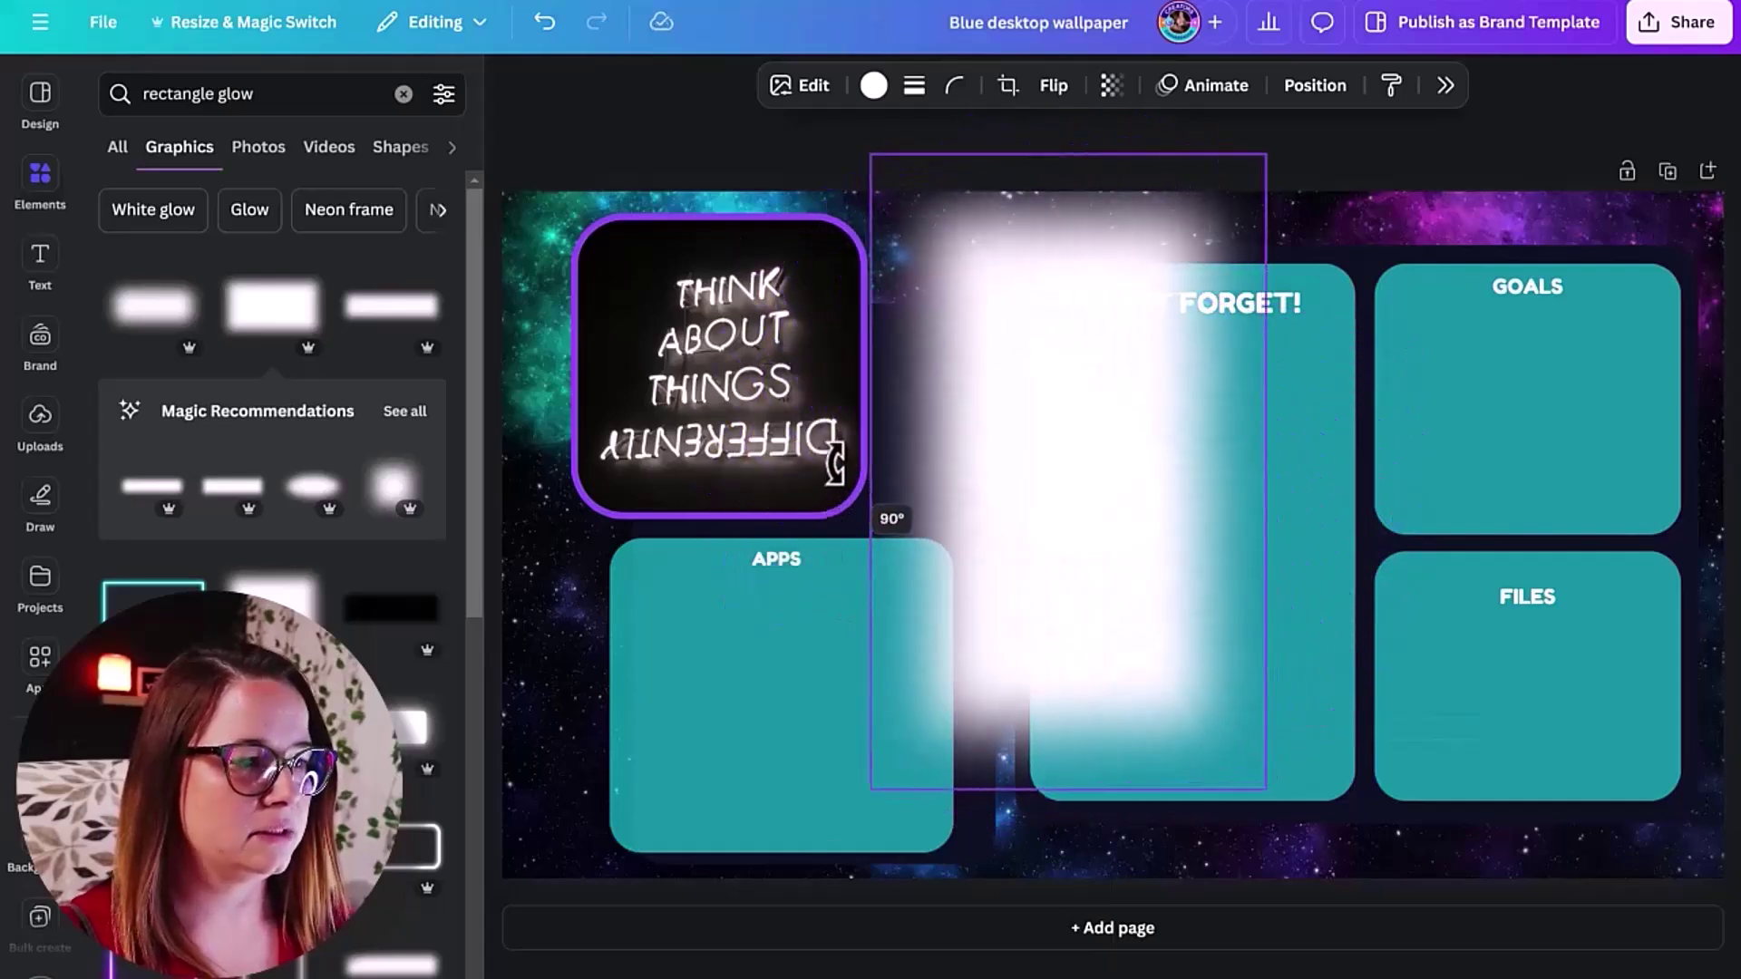
{"action": "left_click_drag", "start_coordinate": [1053, 392], "coordinate": [834, 481]}
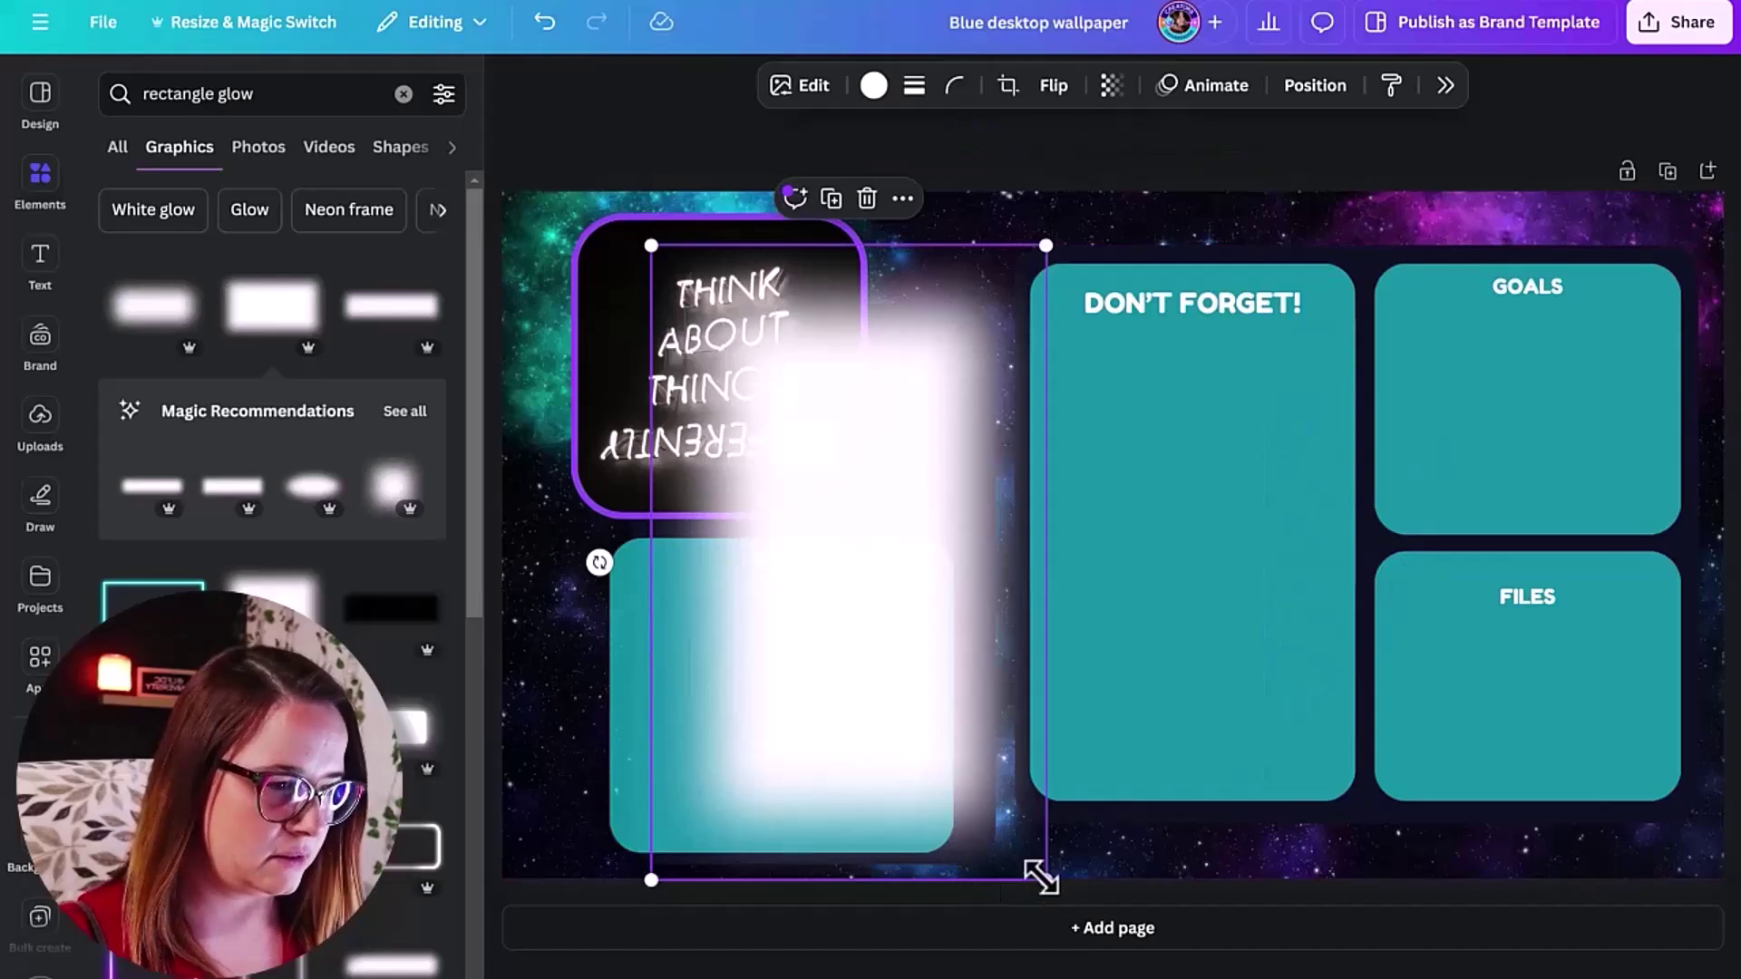
{"action": "left_click_drag", "start_coordinate": [1041, 877], "coordinate": [1084, 949]}
{"action": "left_click_drag", "start_coordinate": [921, 808], "coordinate": [875, 787]}
{"action": "left_click_drag", "start_coordinate": [822, 716], "coordinate": [824, 711]}
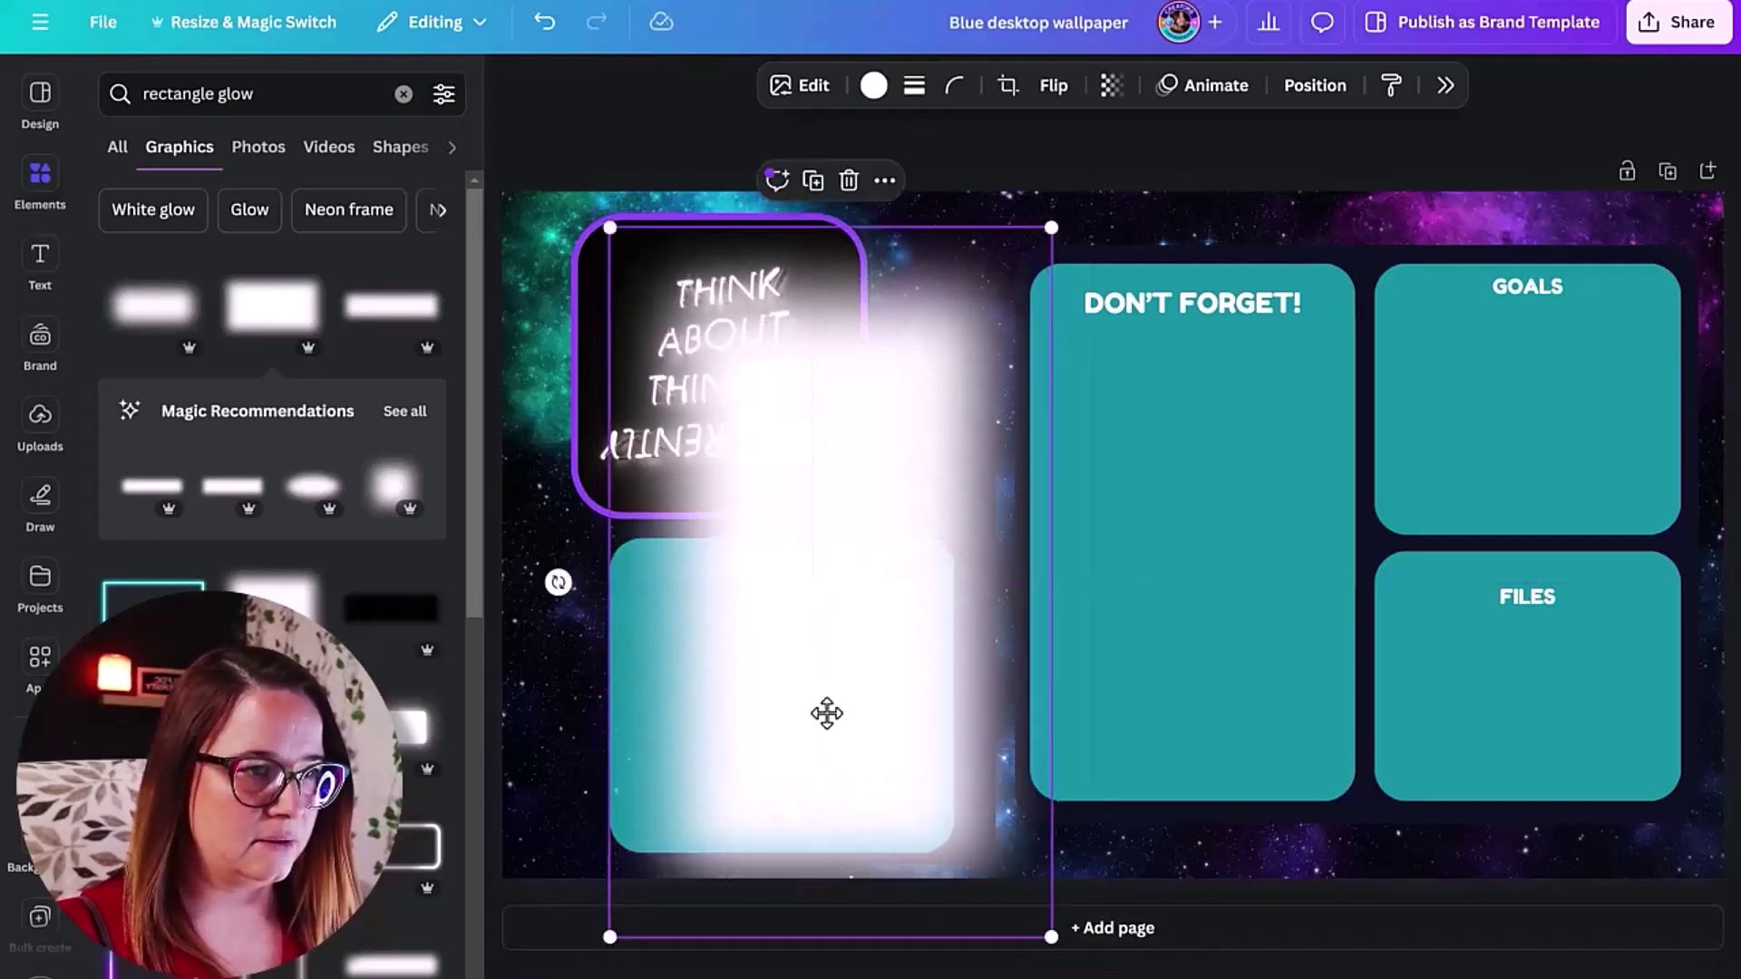
Send the glow layer behind the quote frame and APPS box and shrink it to the left panel
{"action": "left_click", "coordinate": [1315, 85]}
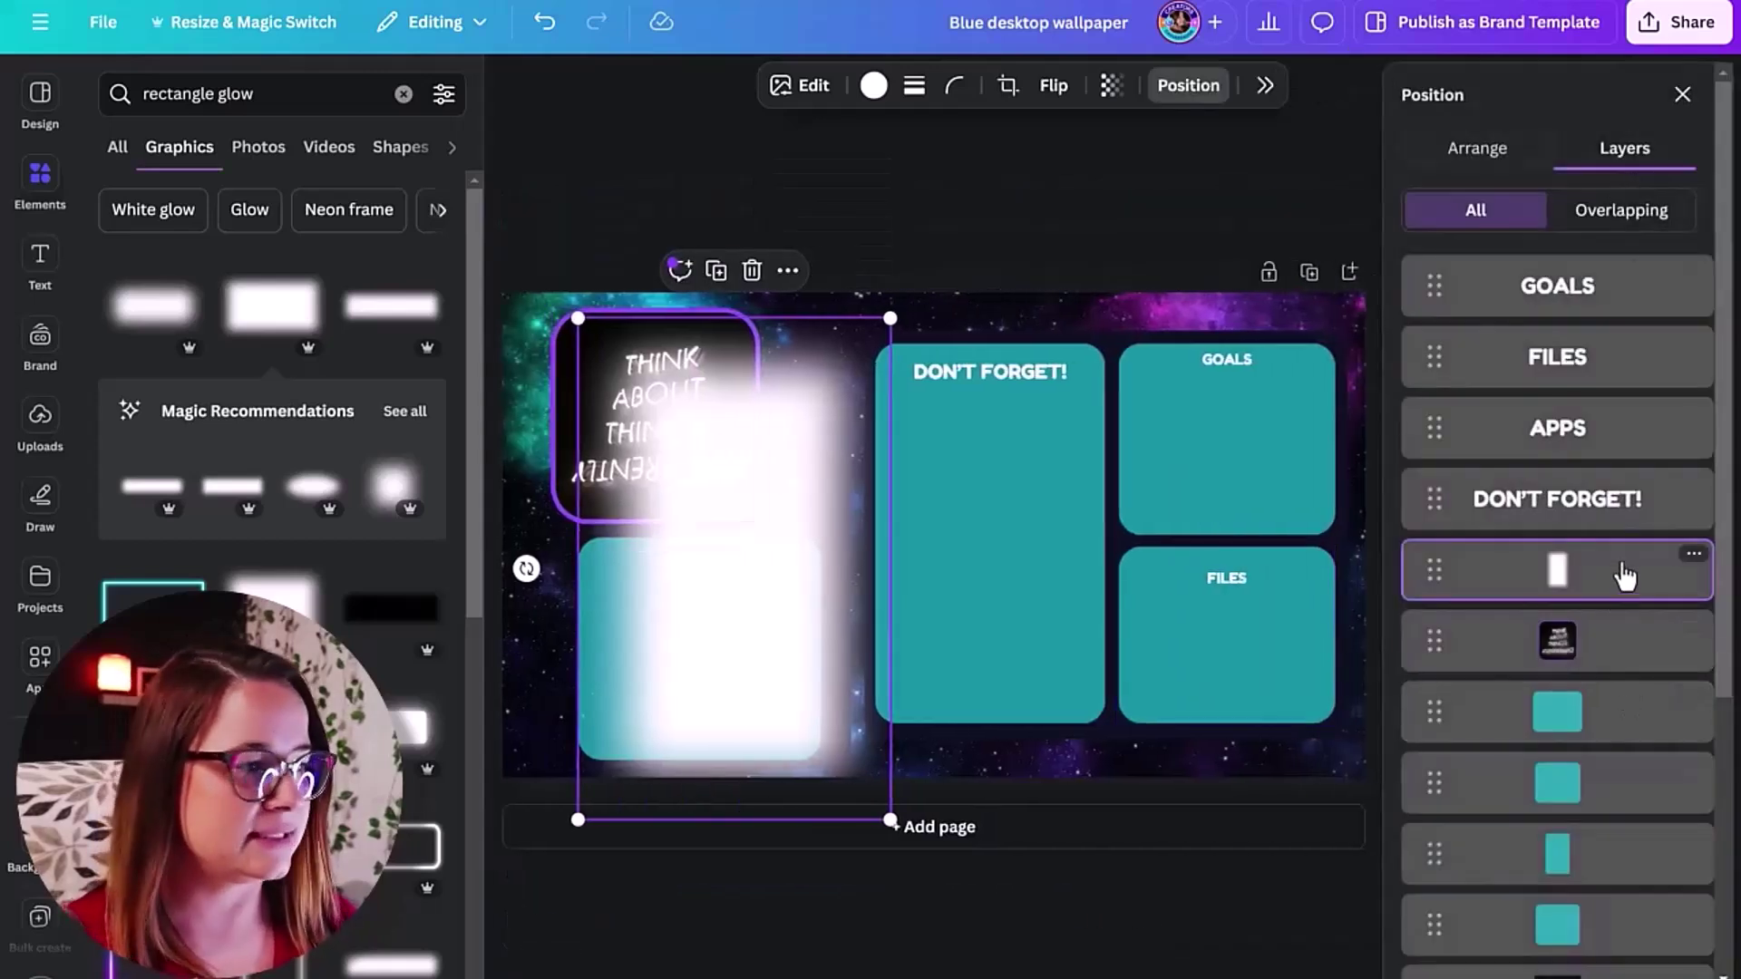
{"action": "left_click_drag", "start_coordinate": [1623, 576], "coordinate": [1631, 772]}
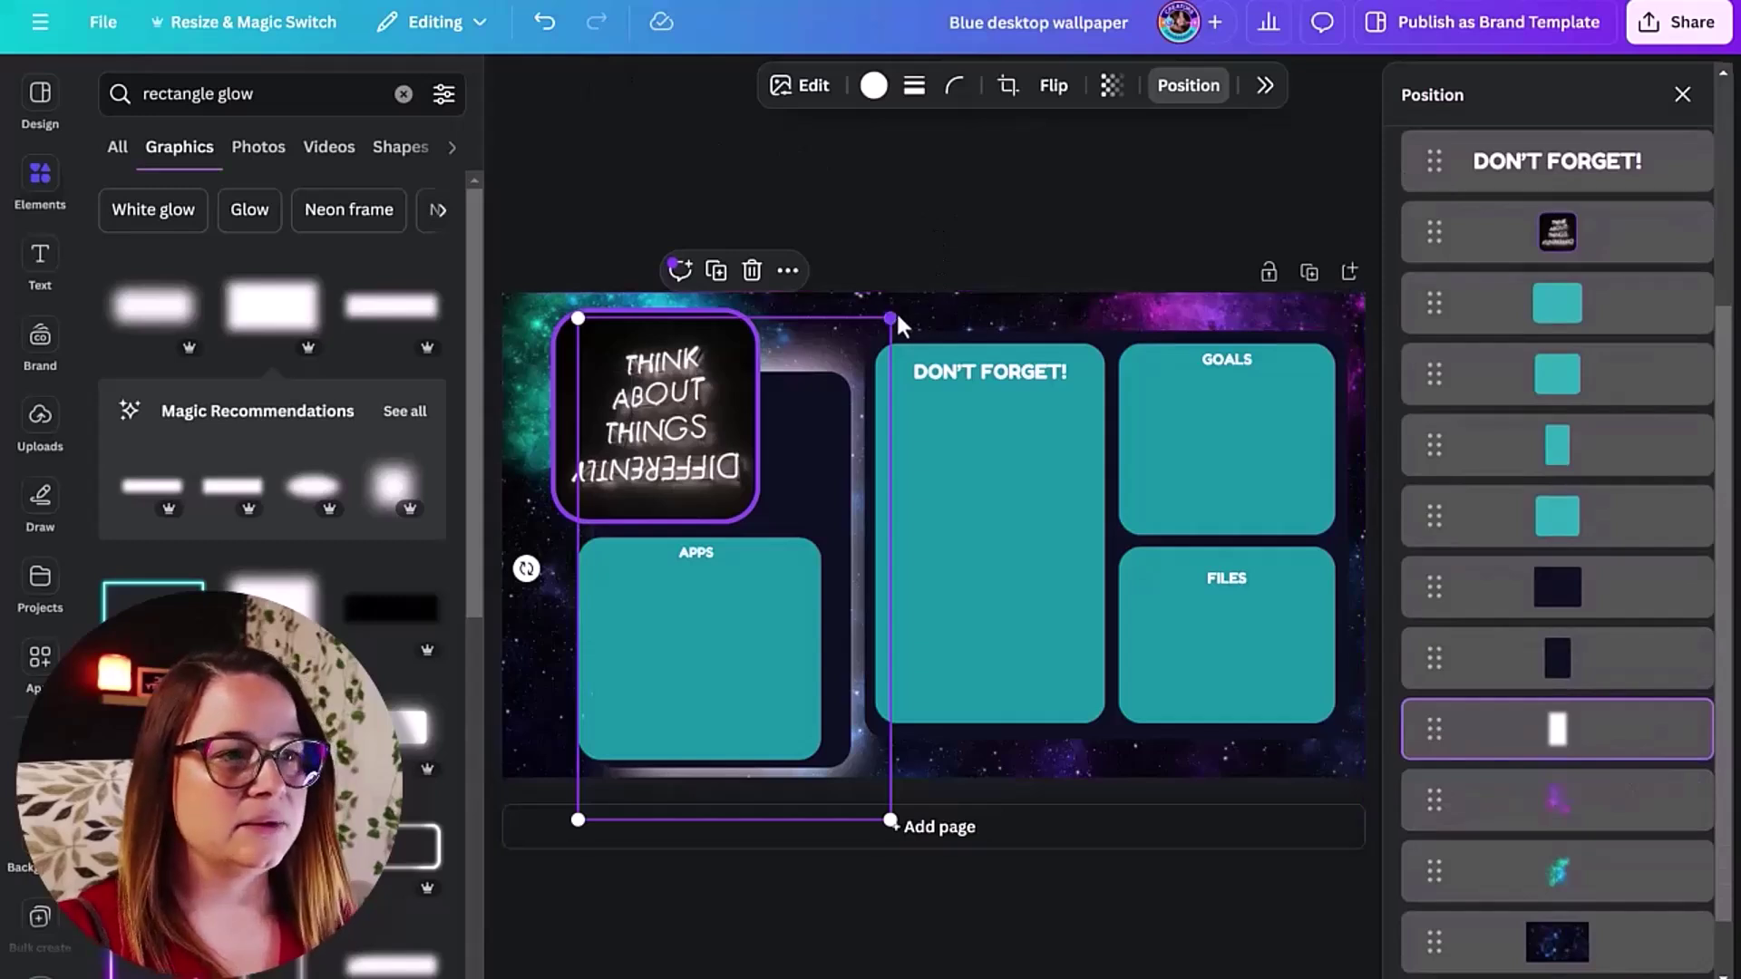
{"action": "left_click_drag", "start_coordinate": [891, 318], "coordinate": [842, 347]}
{"action": "left_click", "coordinate": [1188, 86]}
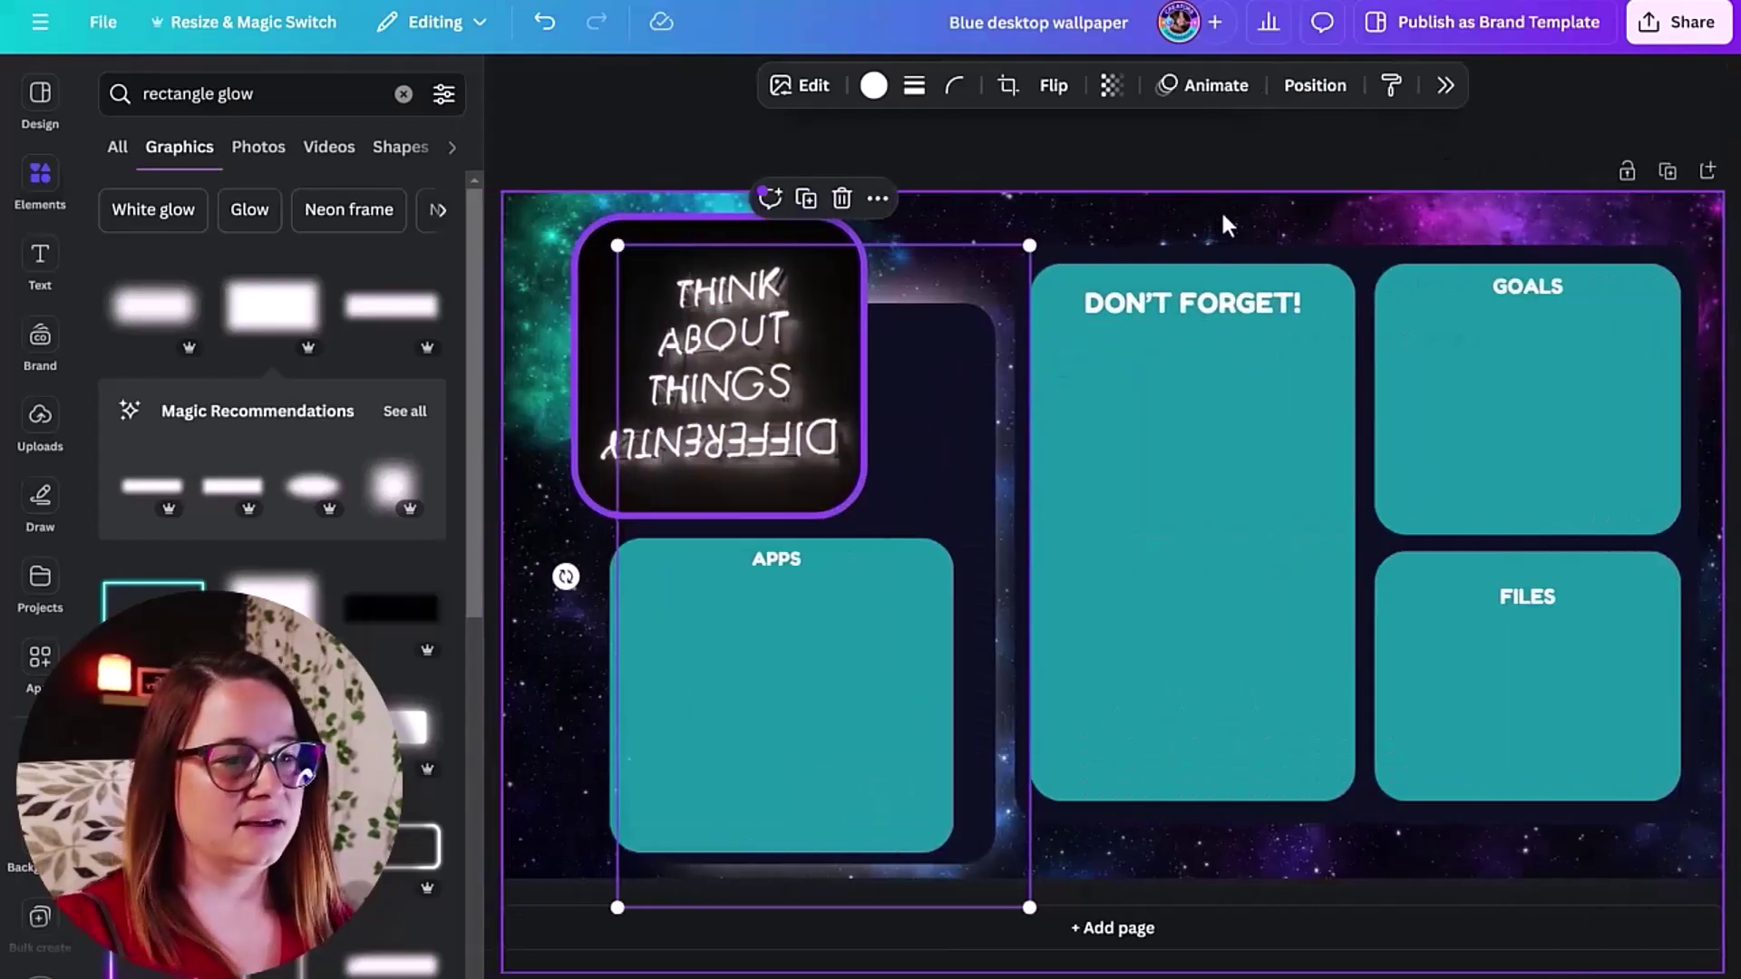
{"action": "left_click", "coordinate": [1260, 161]}
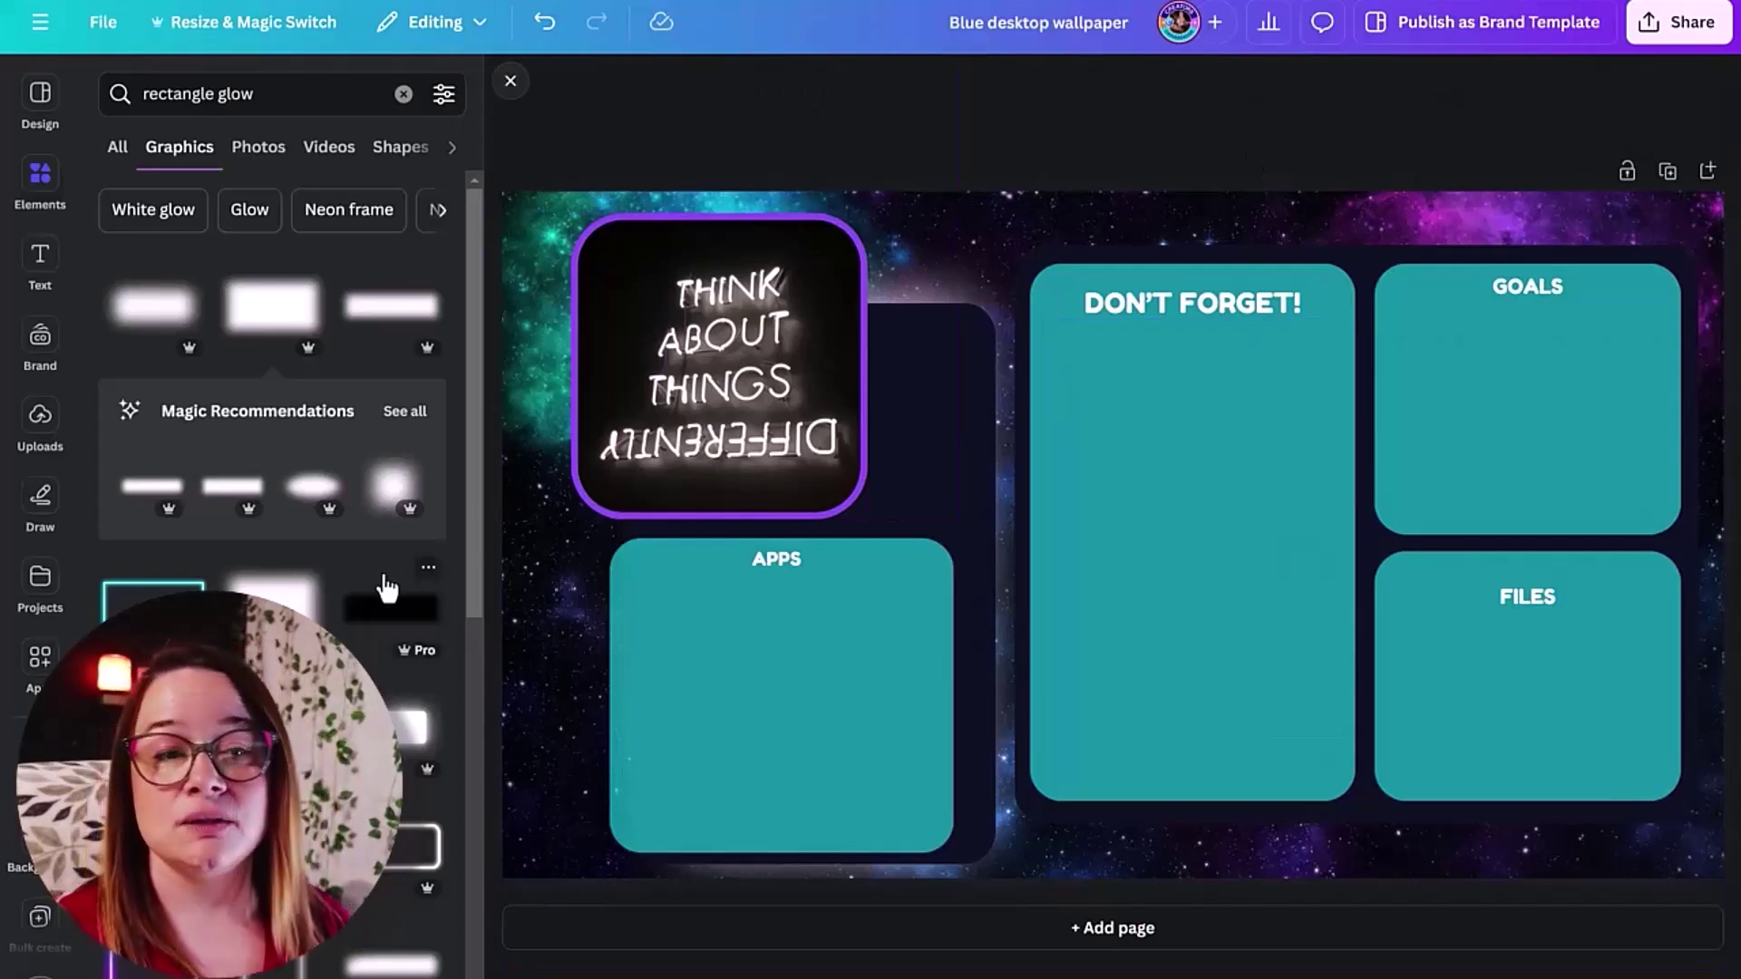
{"action": "scroll", "coordinate": [331, 587], "scroll_direction": "down", "scroll_amount": 10}
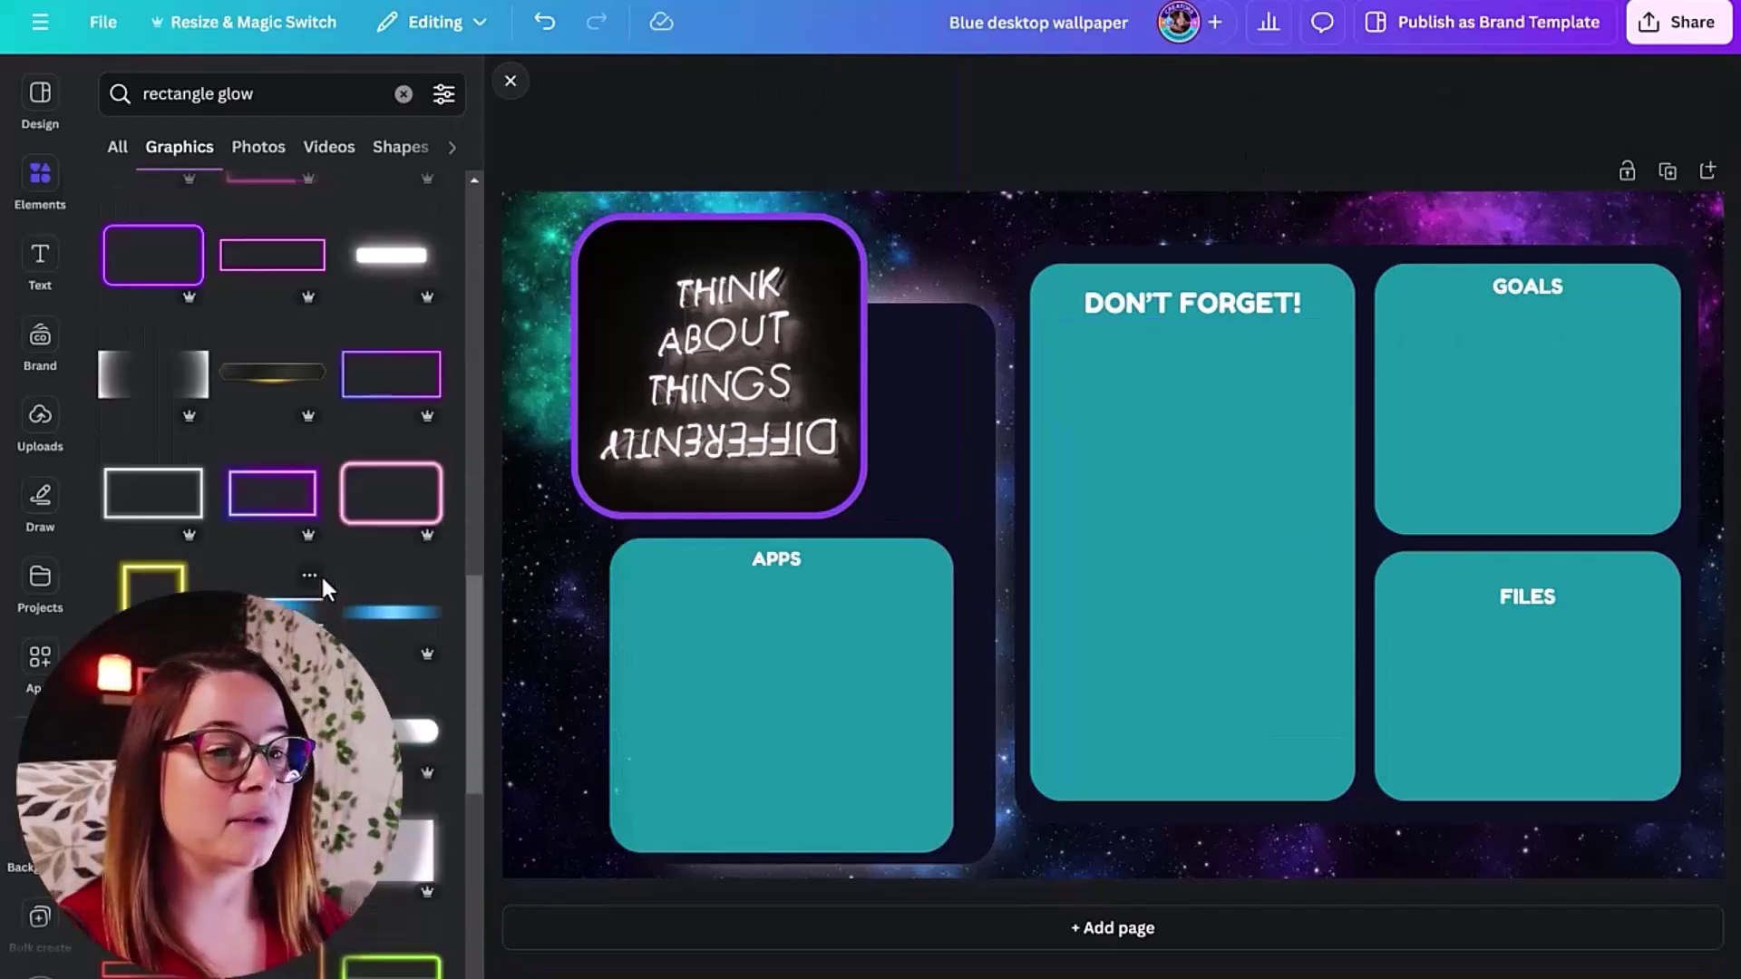
{"action": "scroll", "coordinate": [322, 585], "scroll_direction": "up", "scroll_amount": 3}
{"action": "scroll", "coordinate": [322, 583], "scroll_direction": "up", "scroll_amount": 10}
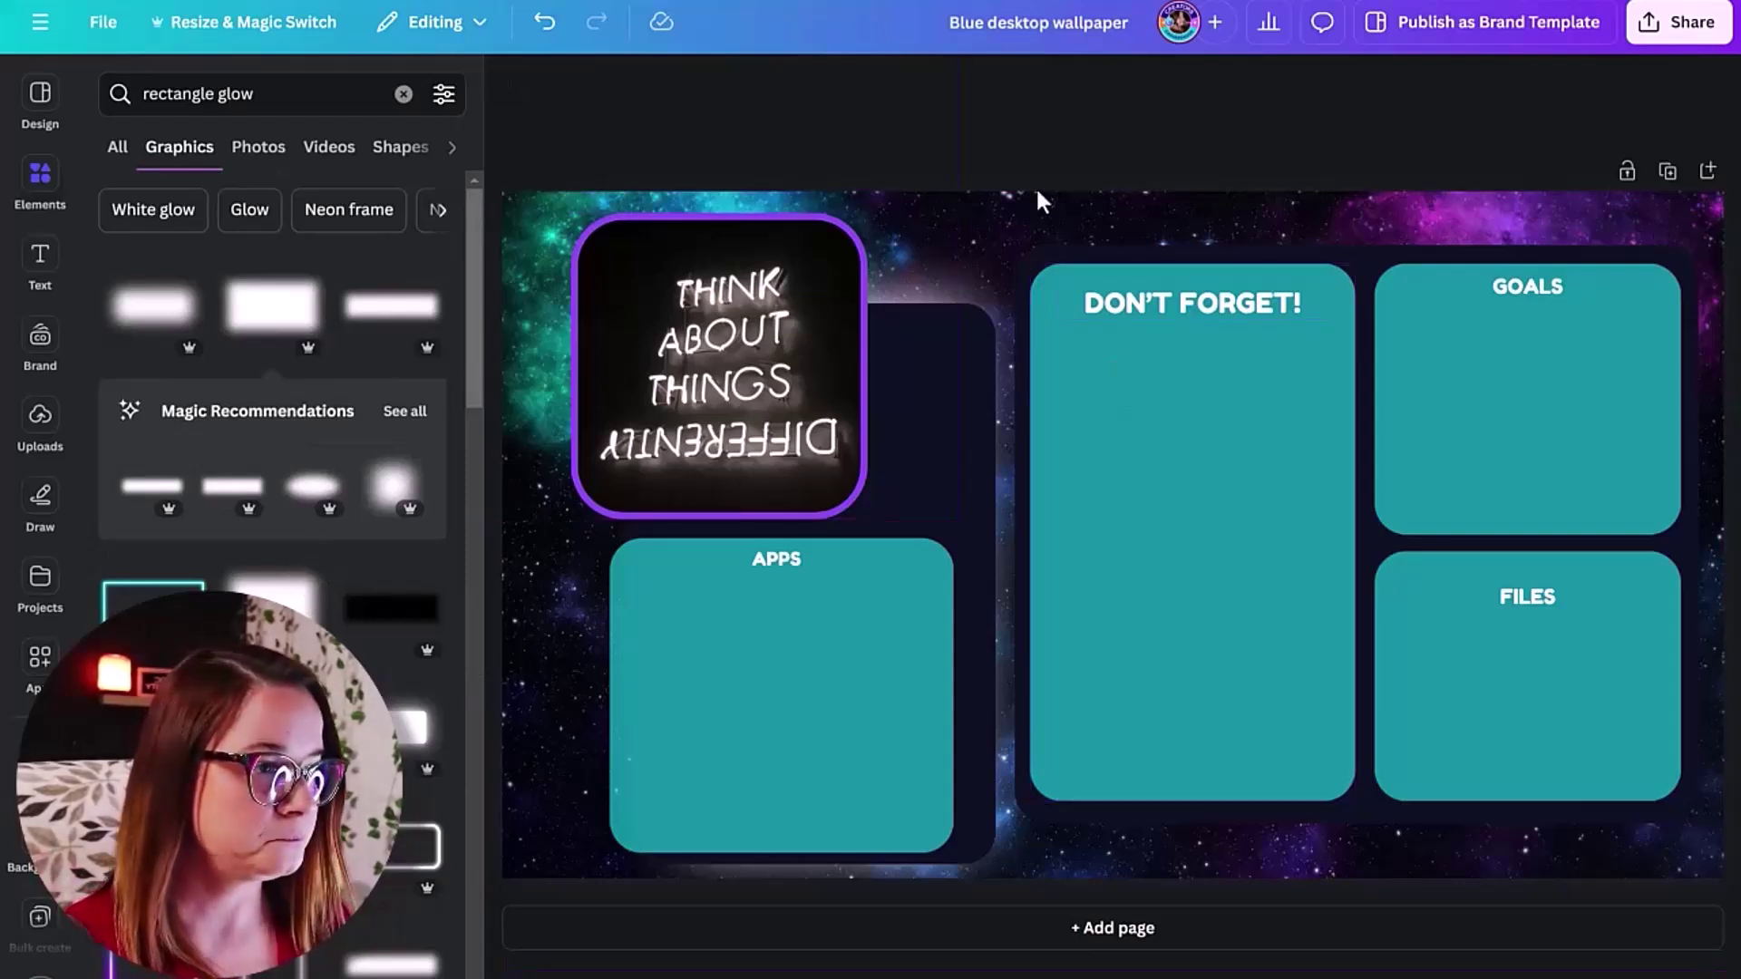
Set the dark rounded panel behind the quote image to transparency 77
{"action": "left_click", "coordinate": [951, 287]}
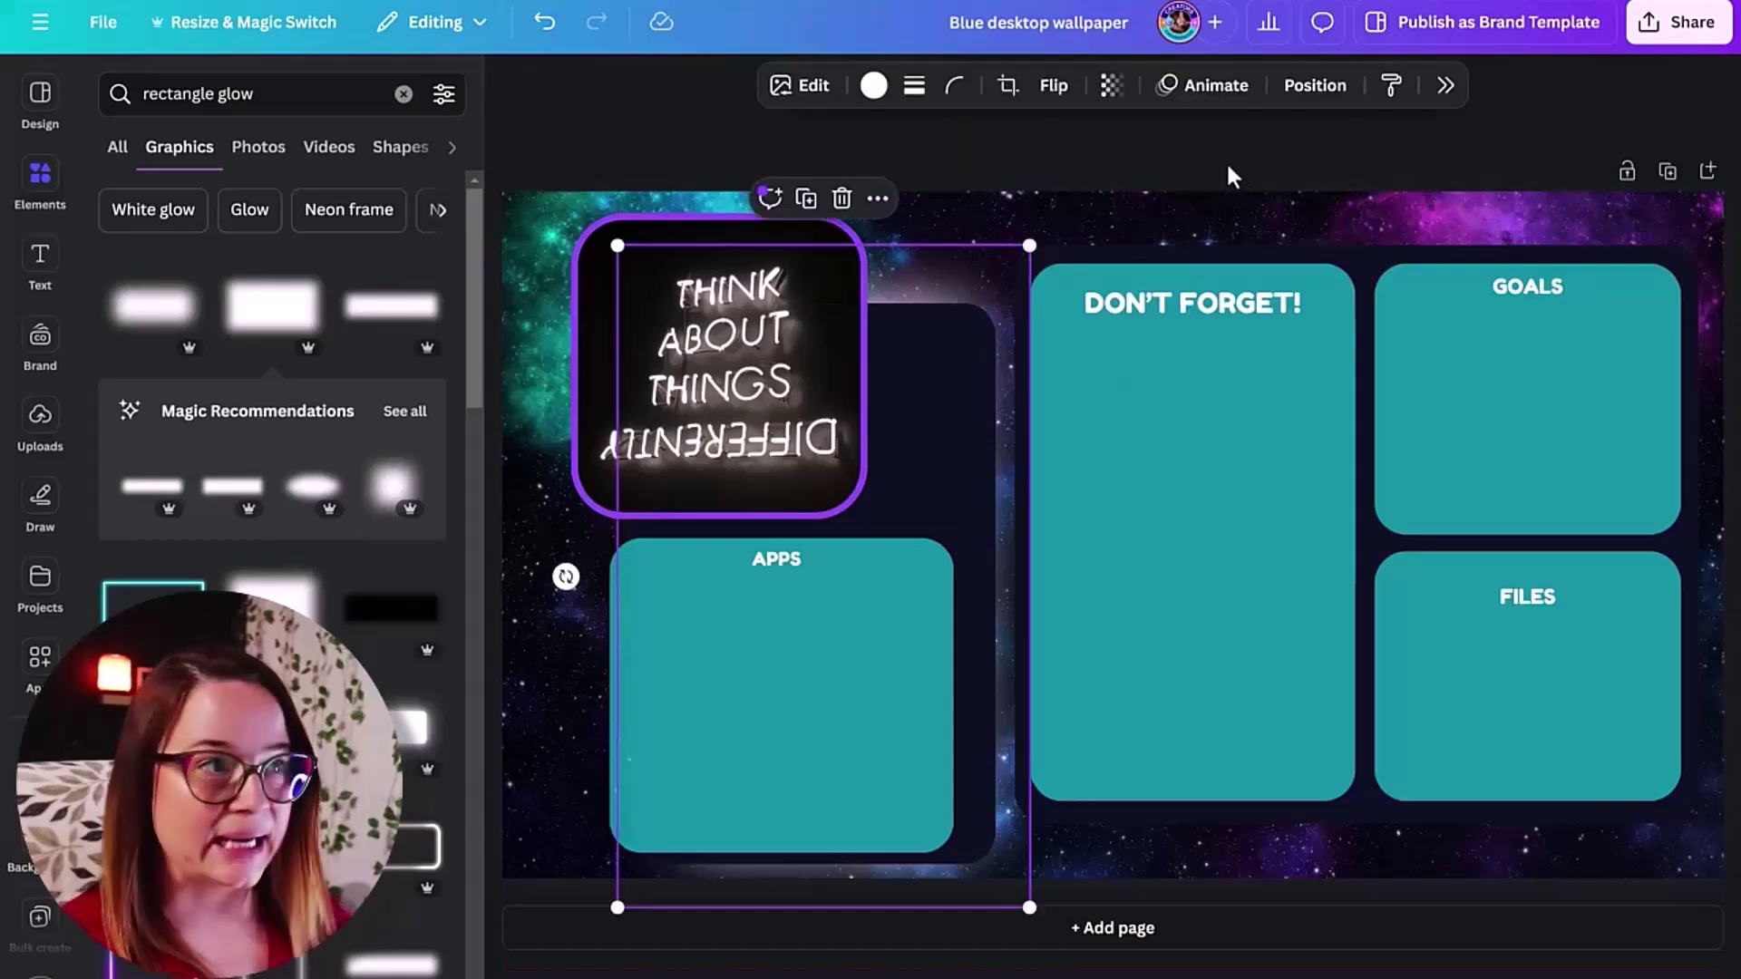
{"action": "left_click", "coordinate": [1113, 88]}
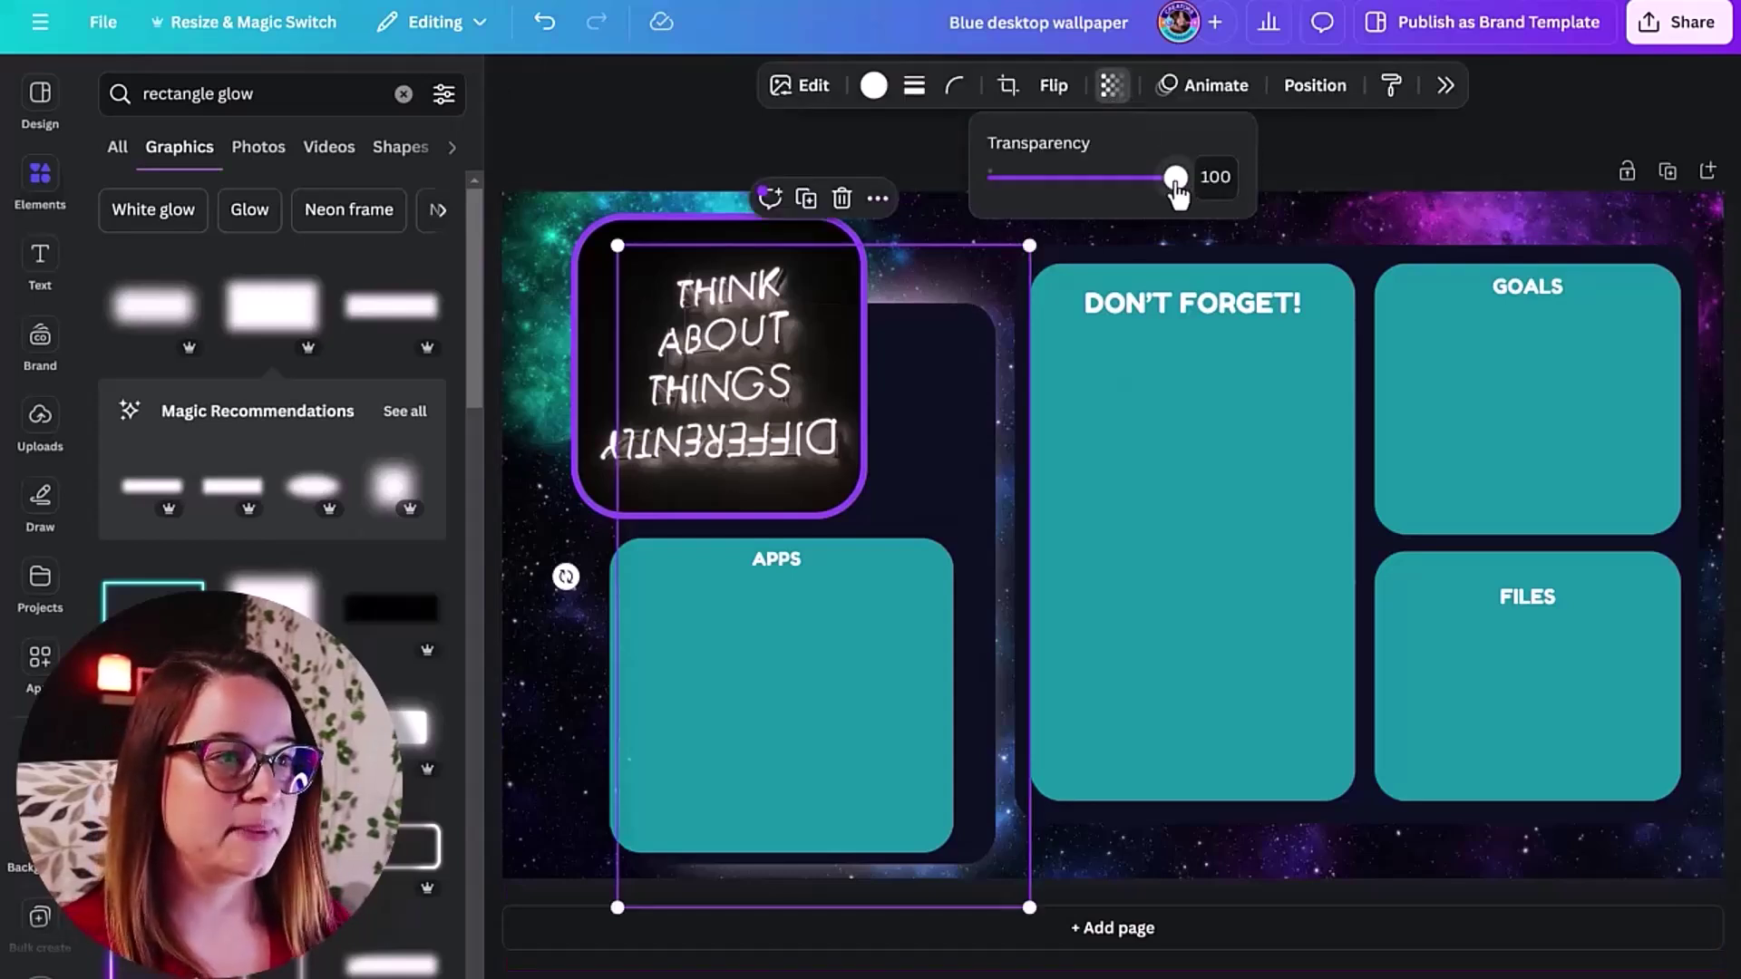
{"action": "left_click_drag", "start_coordinate": [1177, 178], "coordinate": [1134, 185]}
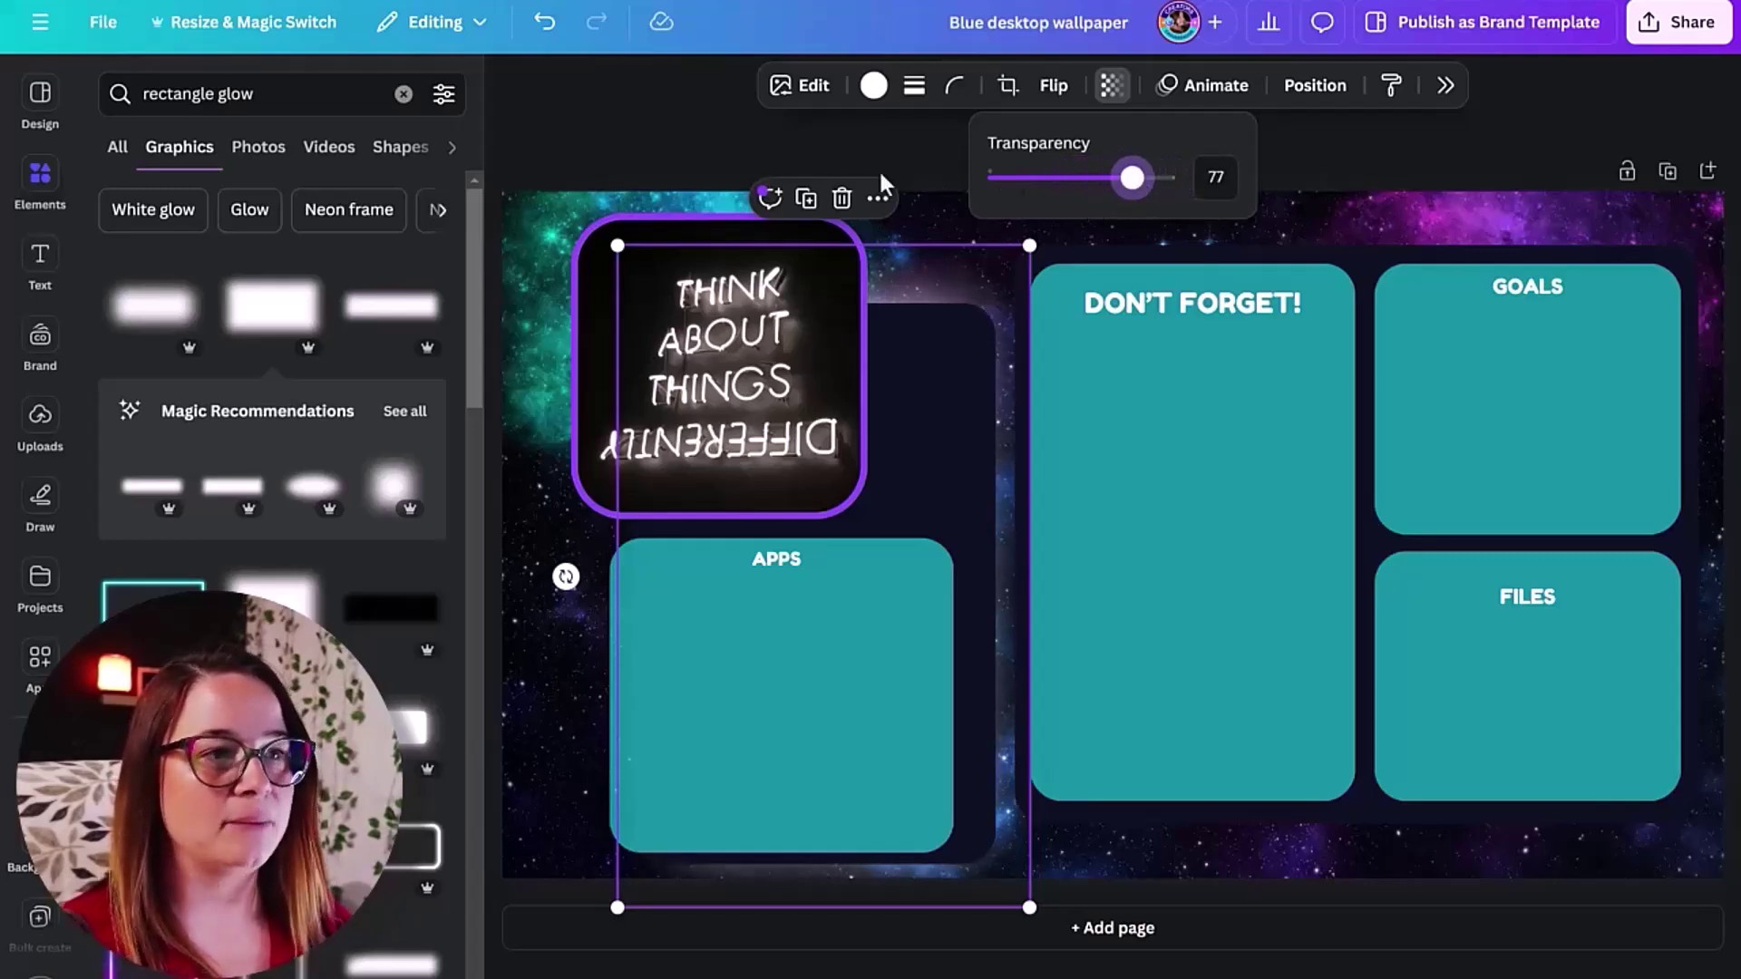
{"action": "left_click", "coordinate": [730, 127]}
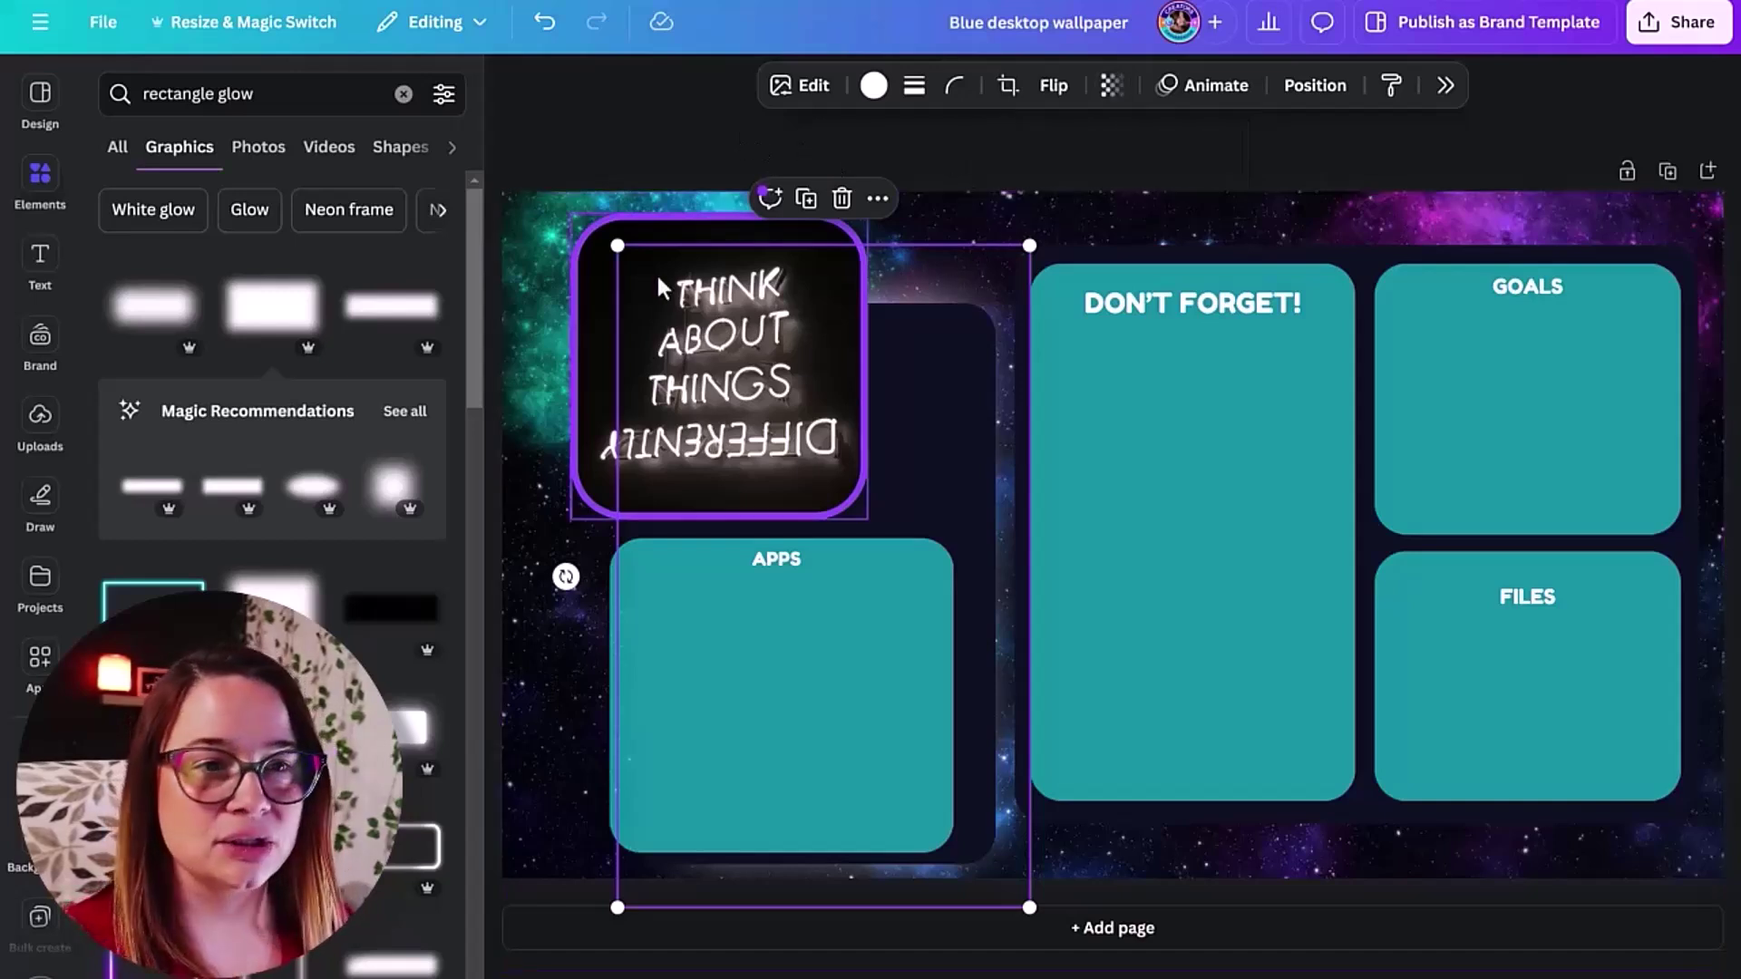
Add another white glow rectangle, stretch it over the right-hand panels and send it behind them
{"action": "left_click", "coordinate": [272, 601]}
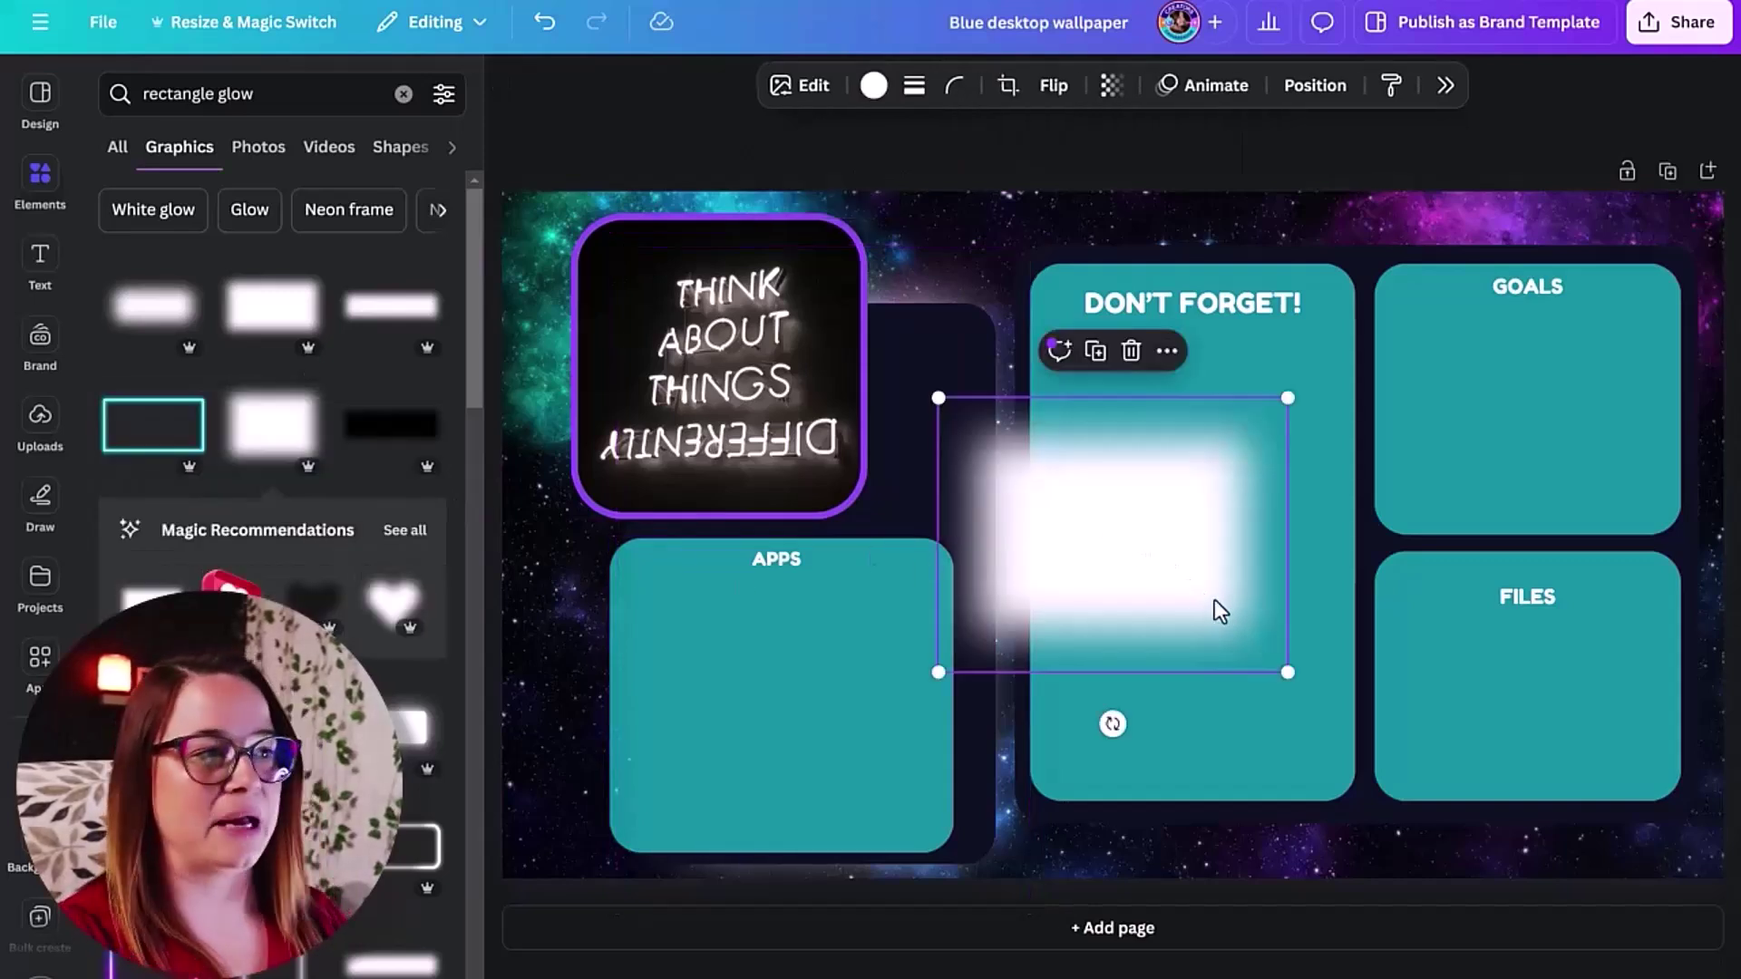
{"action": "left_click_drag", "start_coordinate": [1254, 661], "coordinate": [1506, 623]}
{"action": "left_click", "coordinate": [1300, 85]}
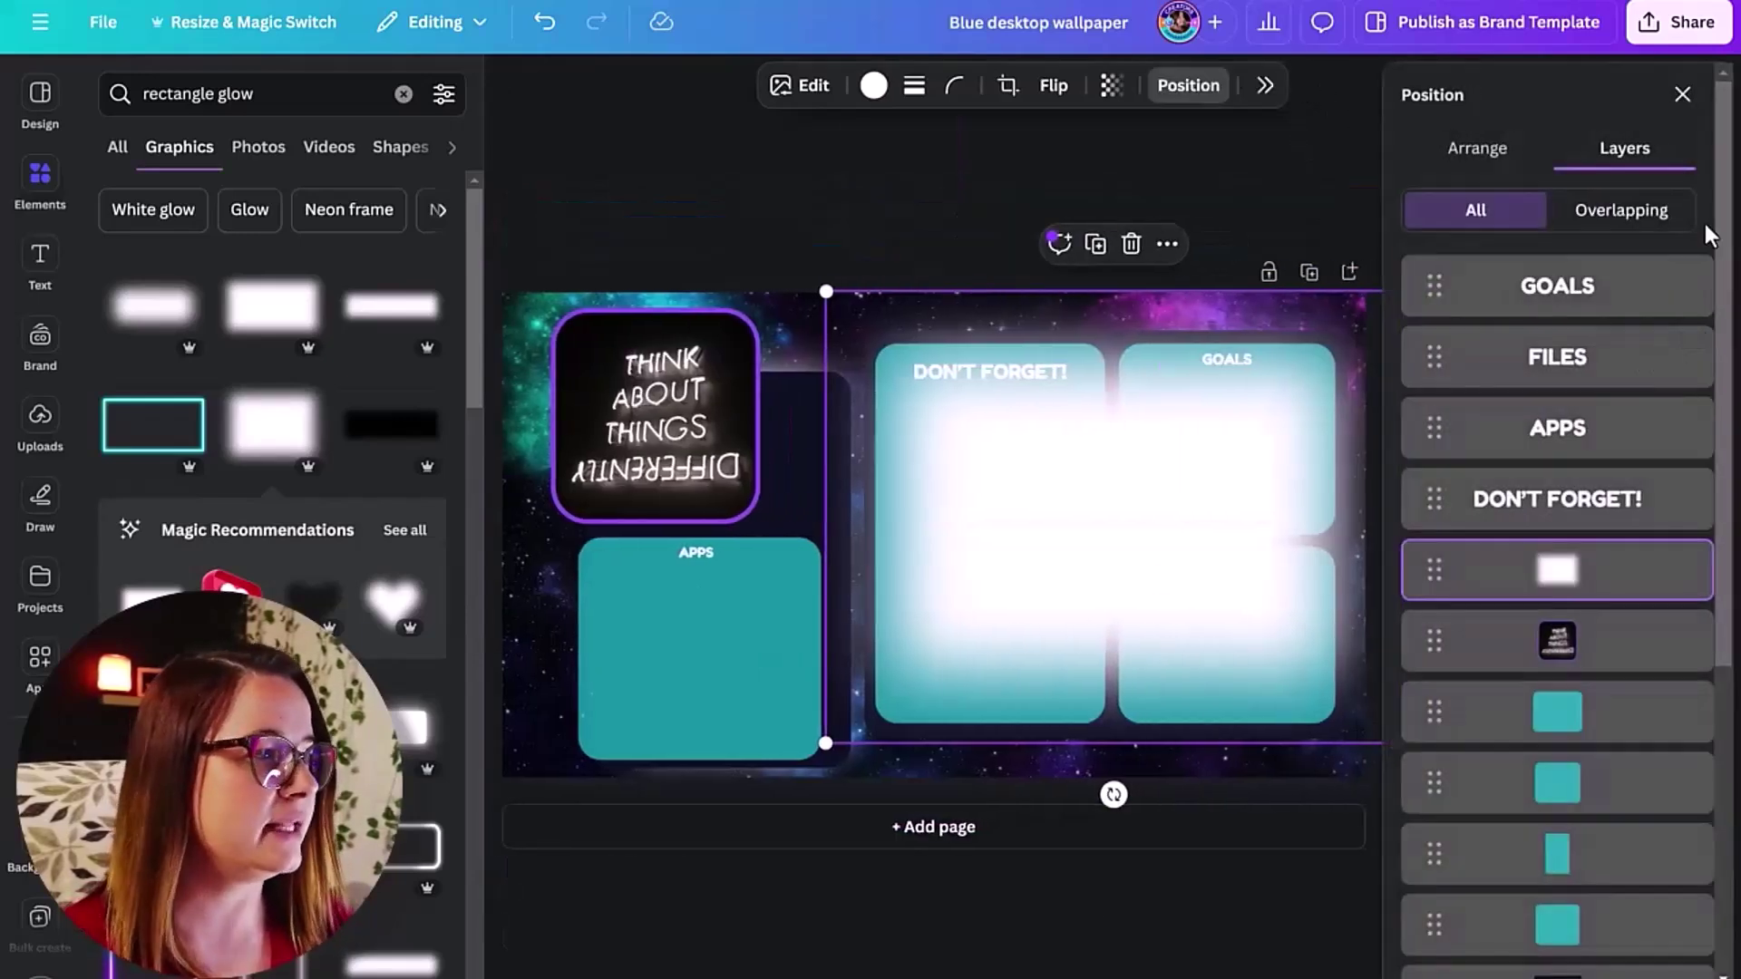
{"action": "mouse_move", "coordinate": [1608, 583]}
{"action": "left_mouse_down"}
{"action": "mouse_move", "coordinate": [1605, 835]}
{"action": "mouse_move", "coordinate": [1614, 594]}
{"action": "left_mouse_up"}
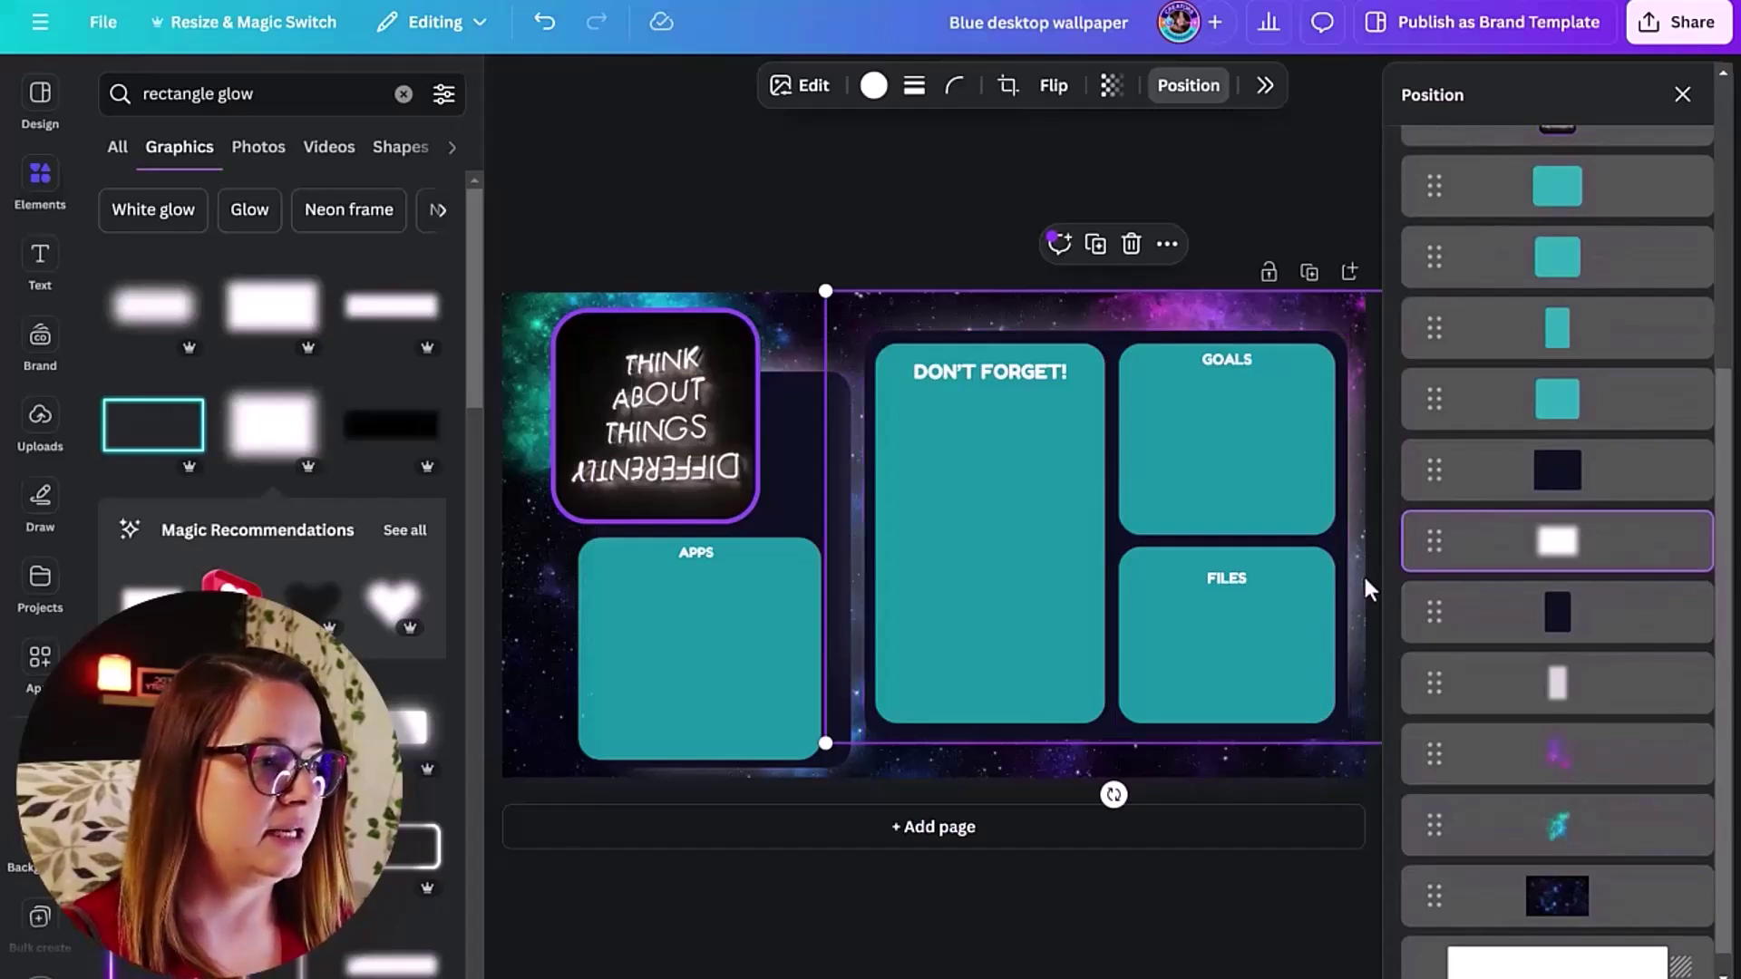
{"action": "left_click_drag", "start_coordinate": [1359, 567], "coordinate": [1356, 600]}
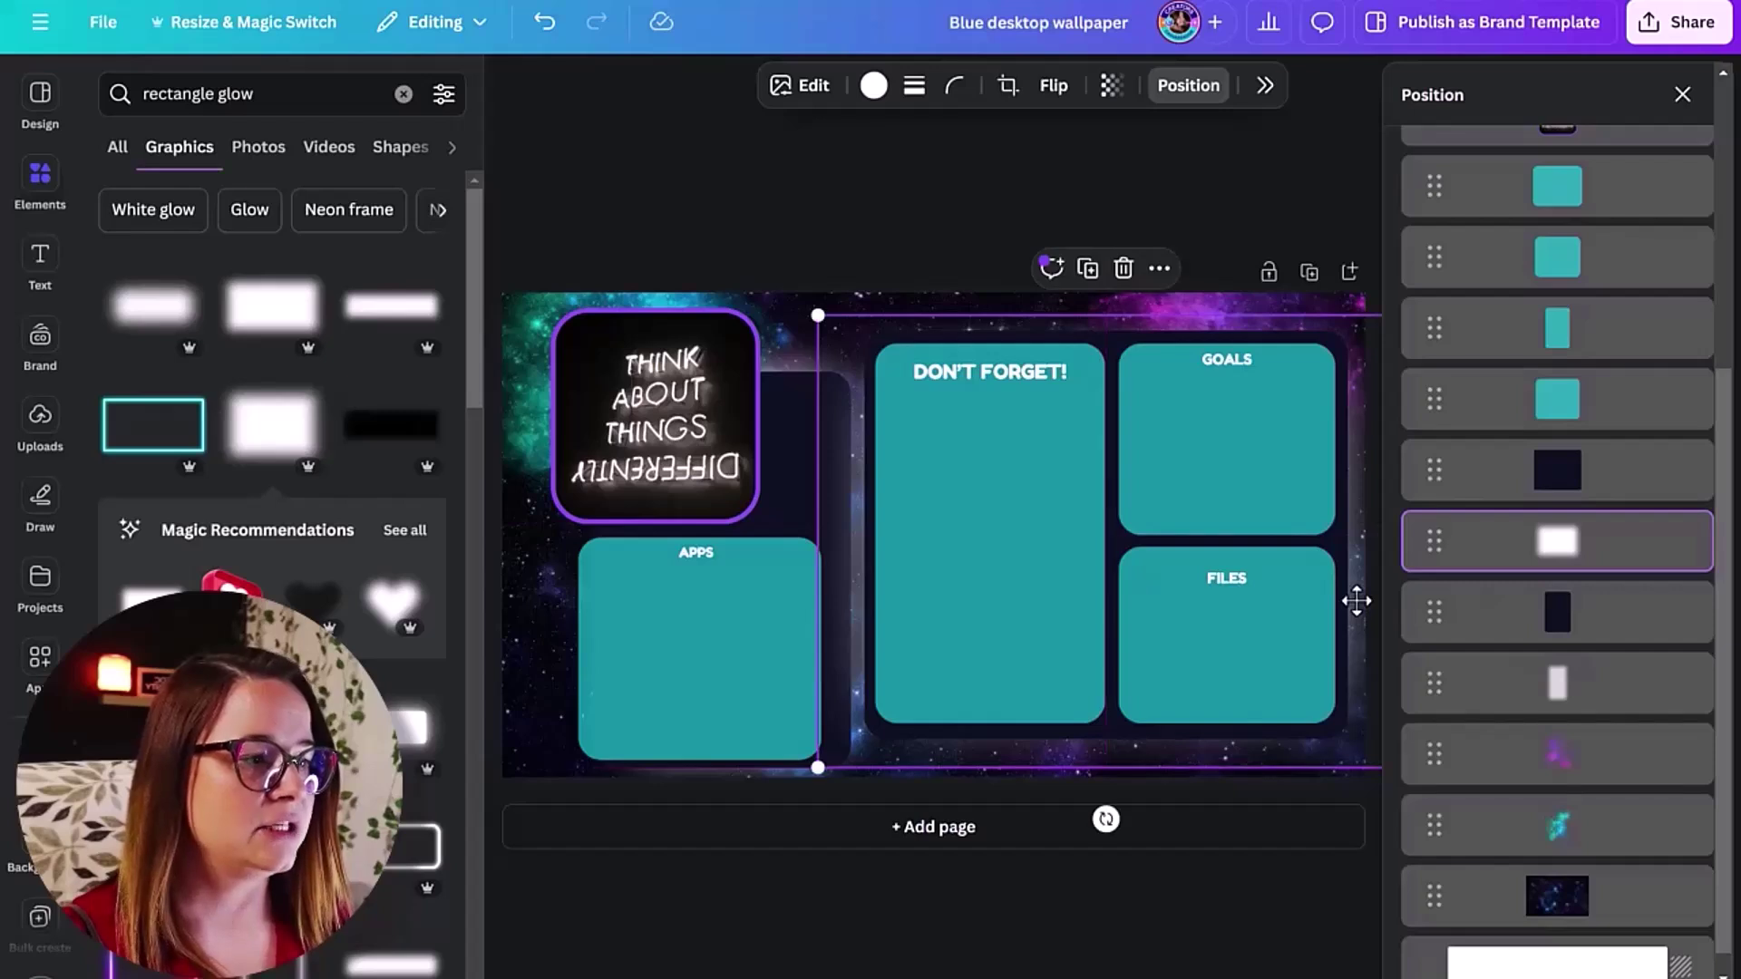
Set the new glow's transparency to 7
{"action": "left_click", "coordinate": [1113, 100]}
{"action": "left_click", "coordinate": [1211, 178]}
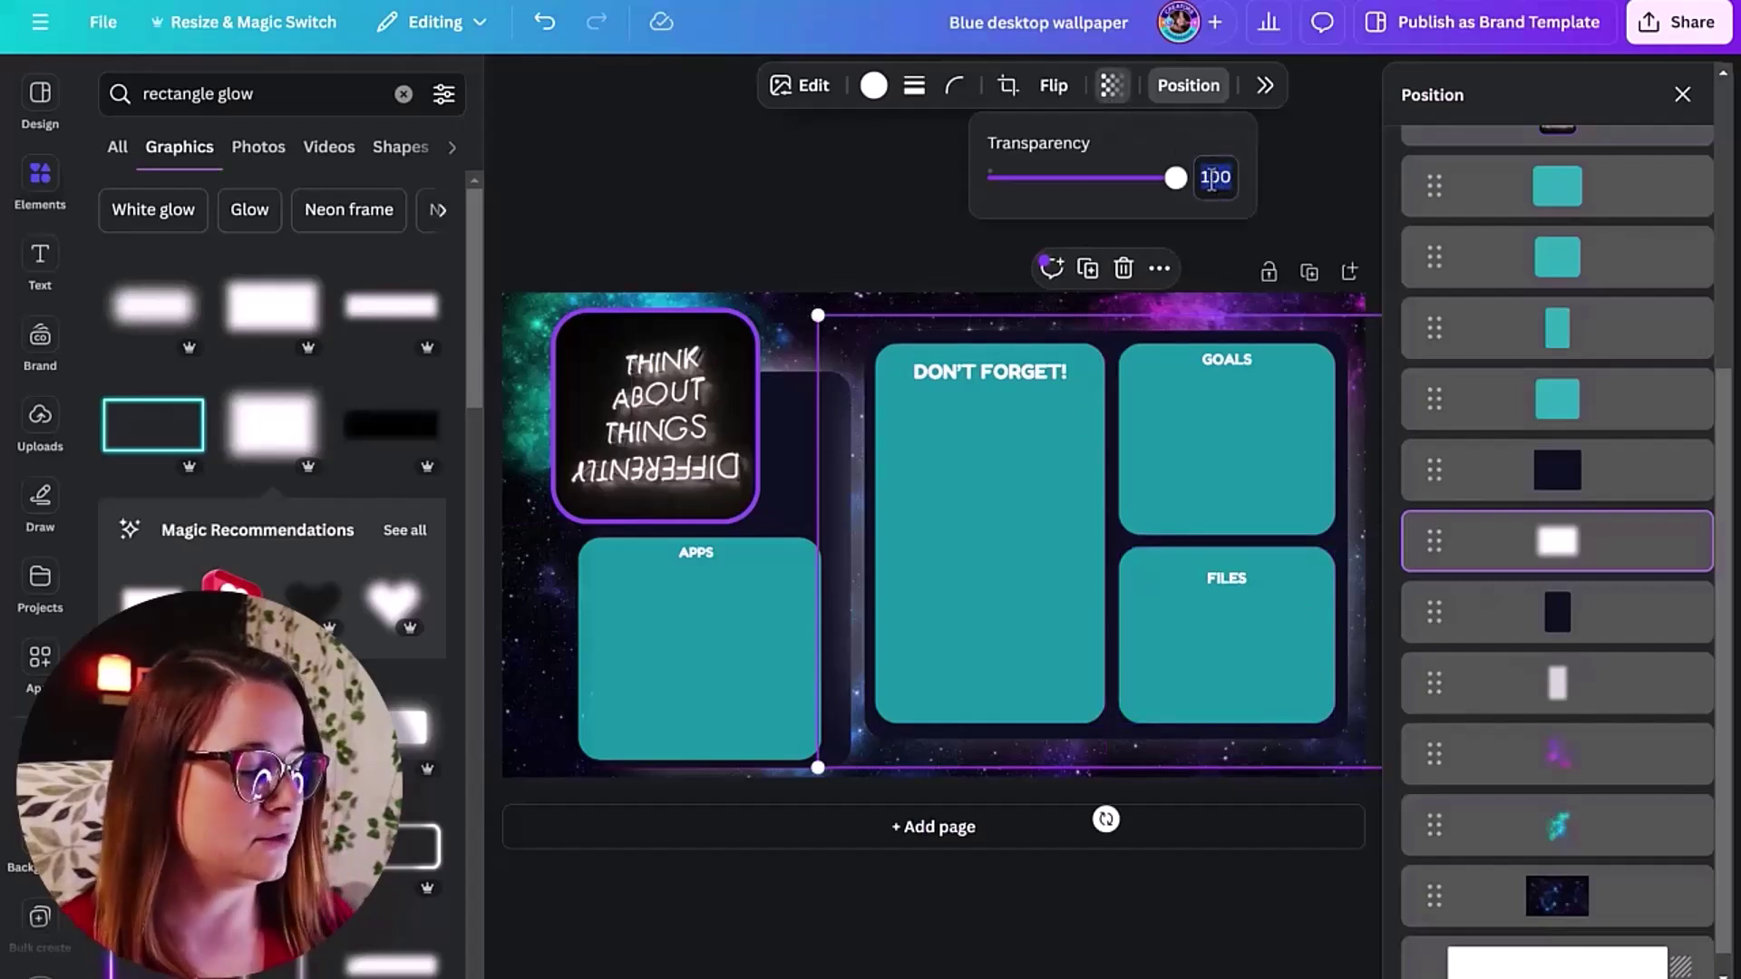
{"action": "type", "text": "7"}
{"action": "key", "text": "Return"}
{"action": "left_click", "coordinate": [644, 69]}
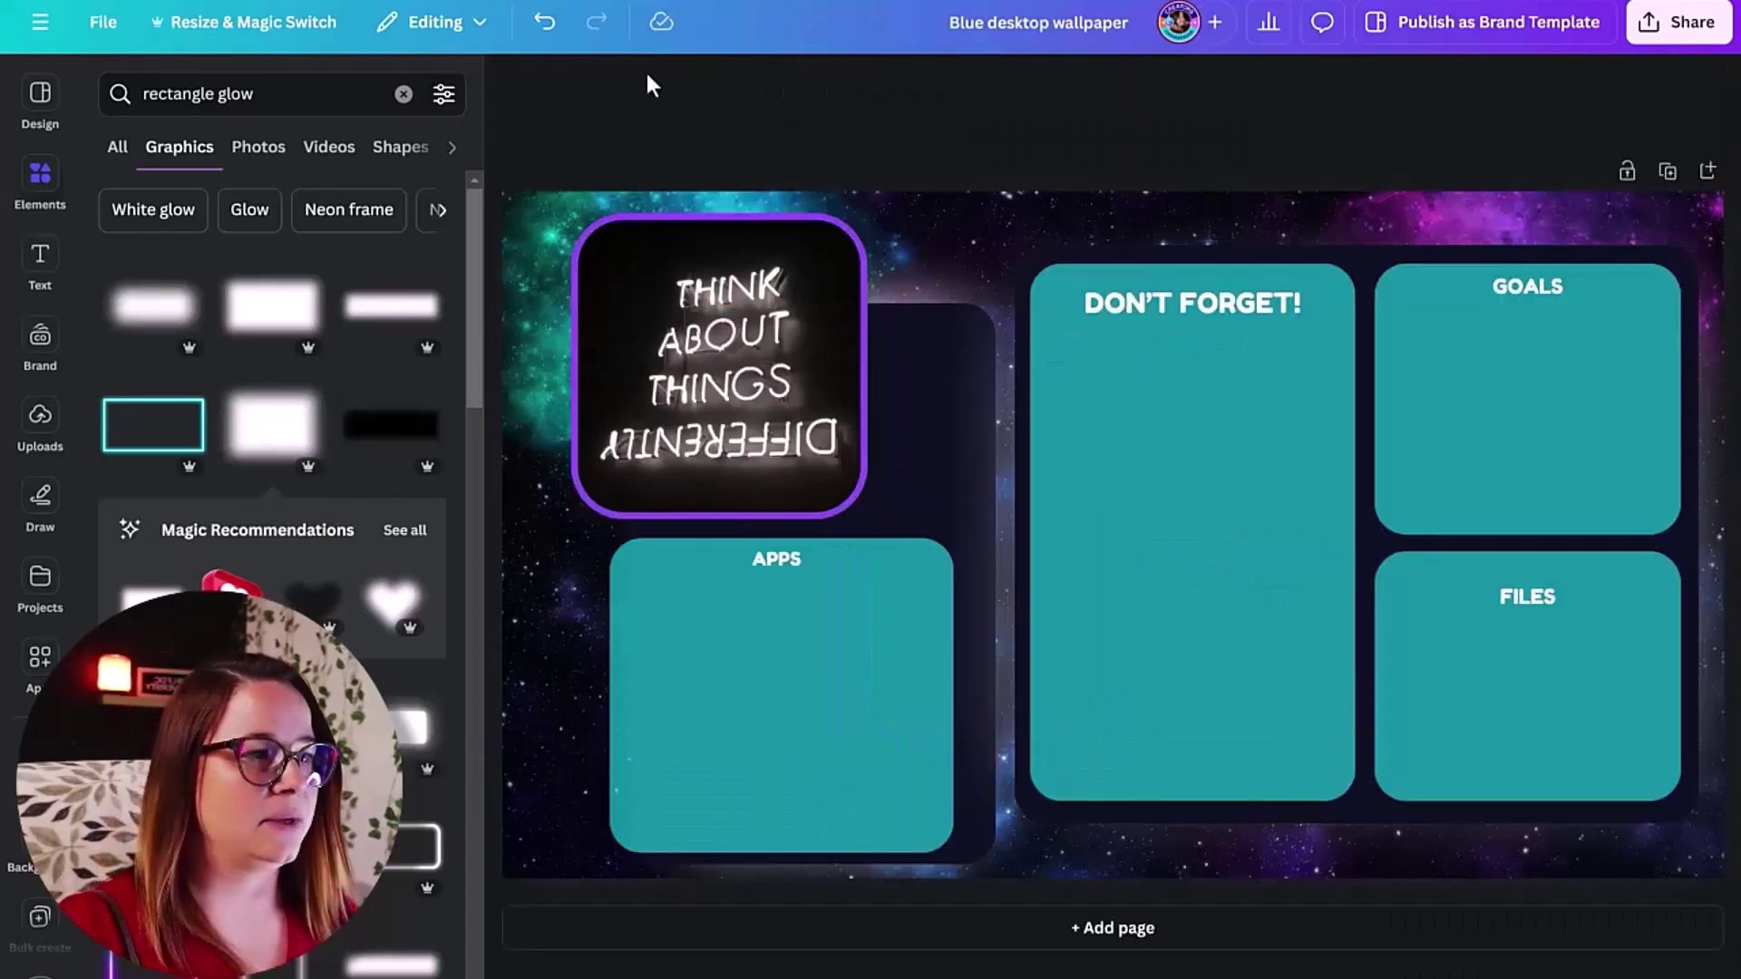
Move the right-hand glow one layer lower so it sits behind both navy backing panels
{"action": "left_click", "coordinate": [986, 304]}
{"action": "left_click", "coordinate": [1324, 84]}
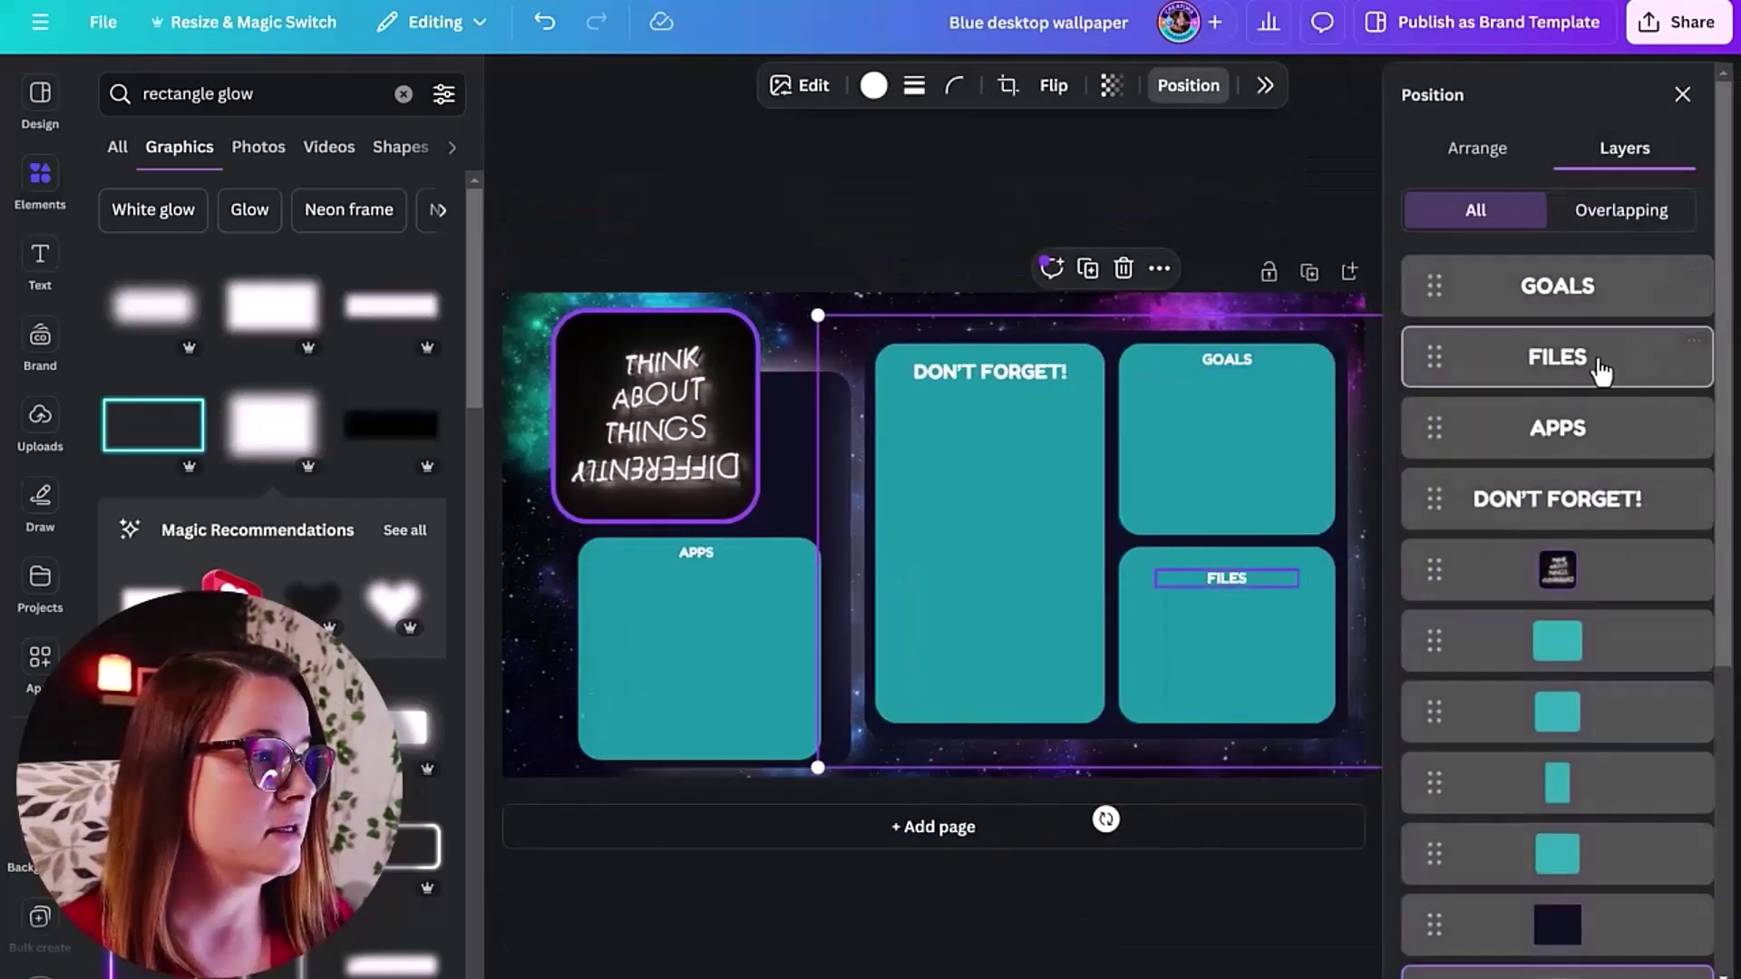
{"action": "scroll", "coordinate": [1611, 723], "scroll_direction": "down", "scroll_amount": 3}
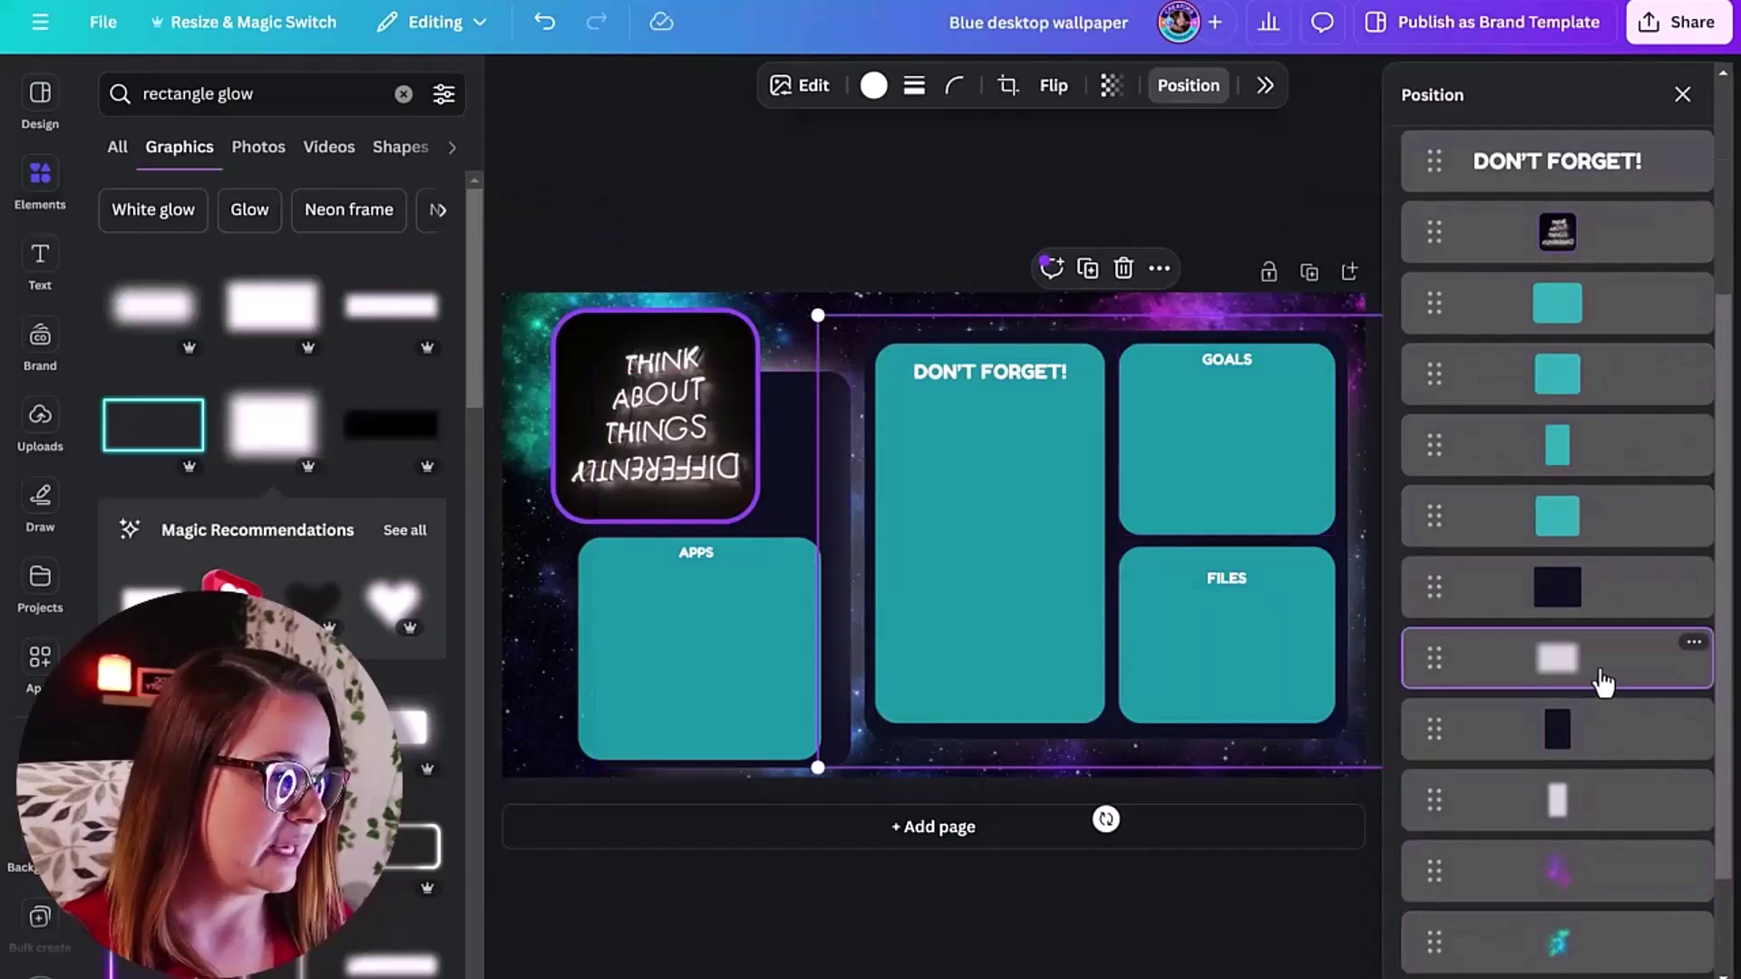
{"action": "left_click_drag", "start_coordinate": [1602, 692], "coordinate": [1599, 758]}
{"action": "left_click", "coordinate": [798, 238]}
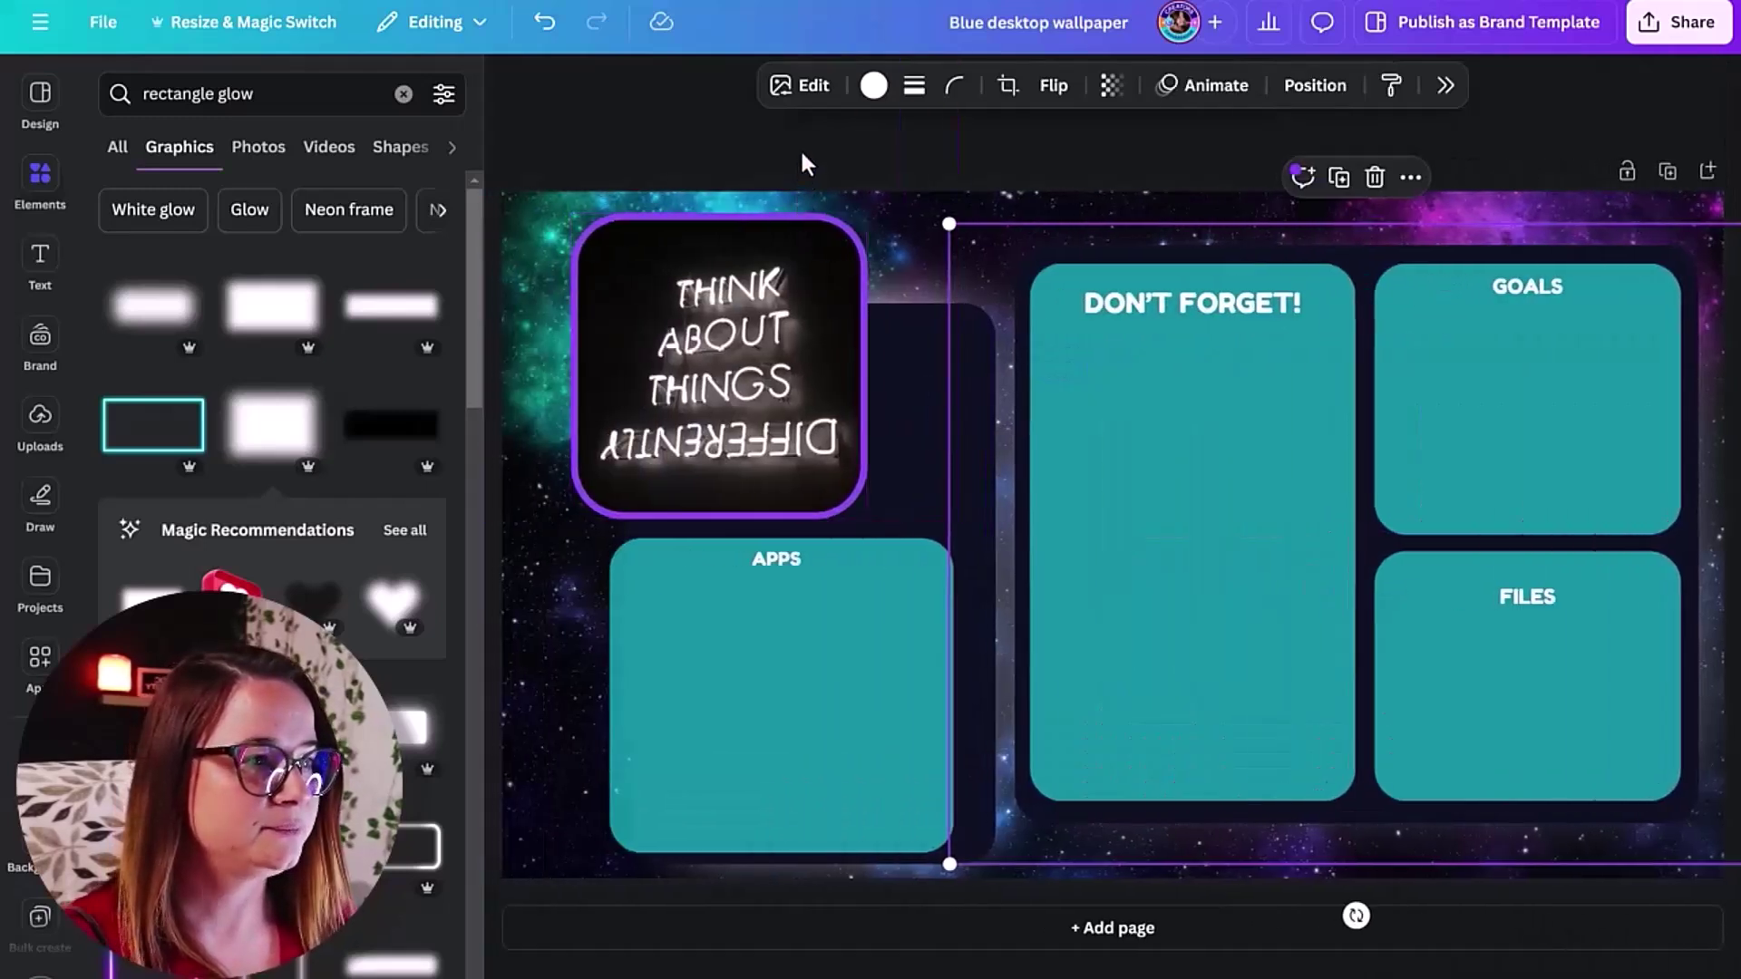
{"action": "left_click", "coordinate": [799, 148]}
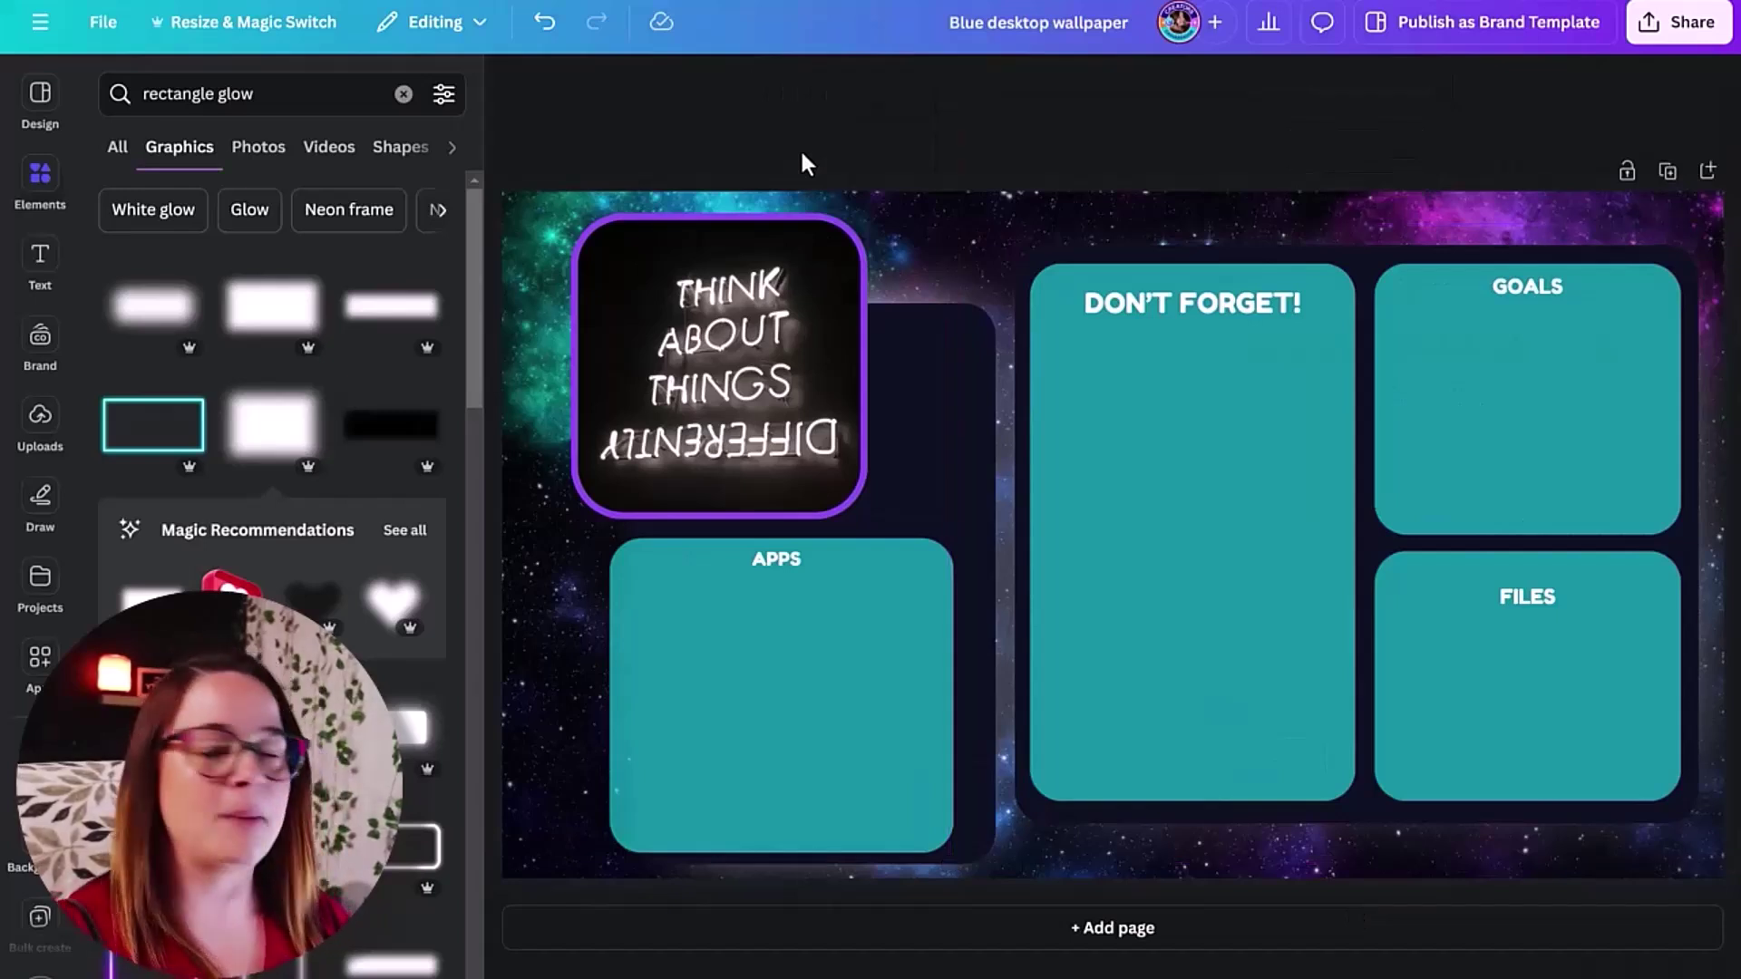
Search Elements for 'space' and place a small surfing alien sticker beside the THINK image
{"action": "left_click", "coordinate": [403, 95]}
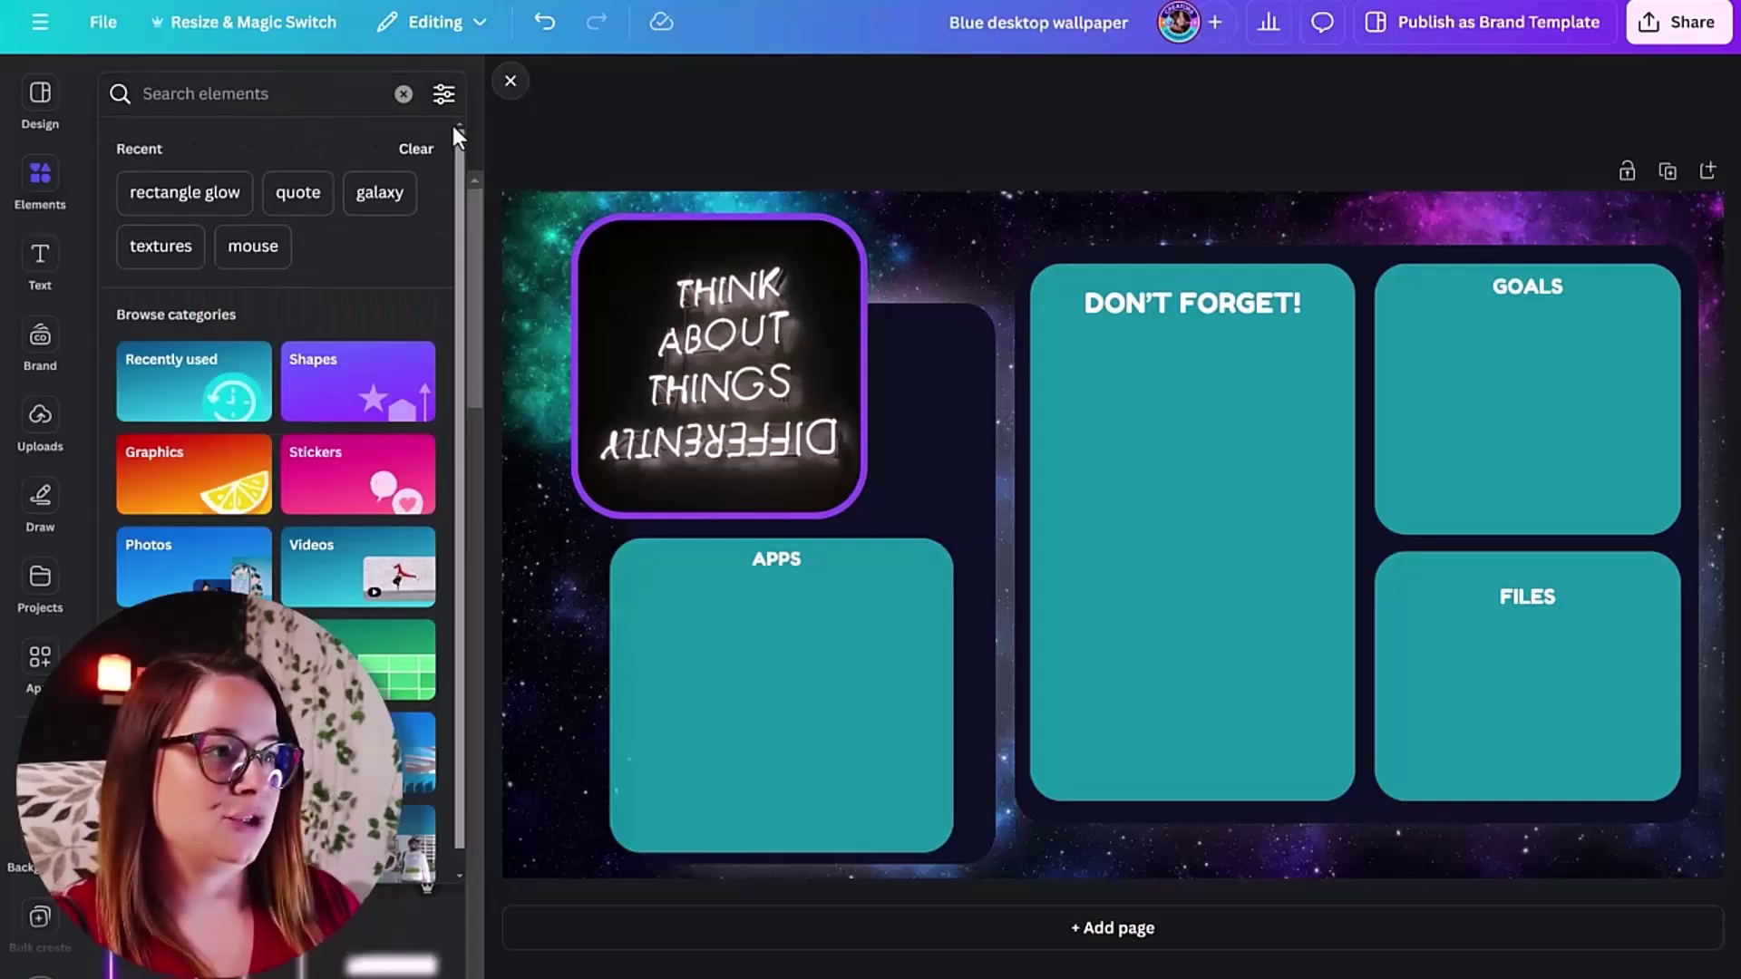
{"action": "type", "text": "space"}
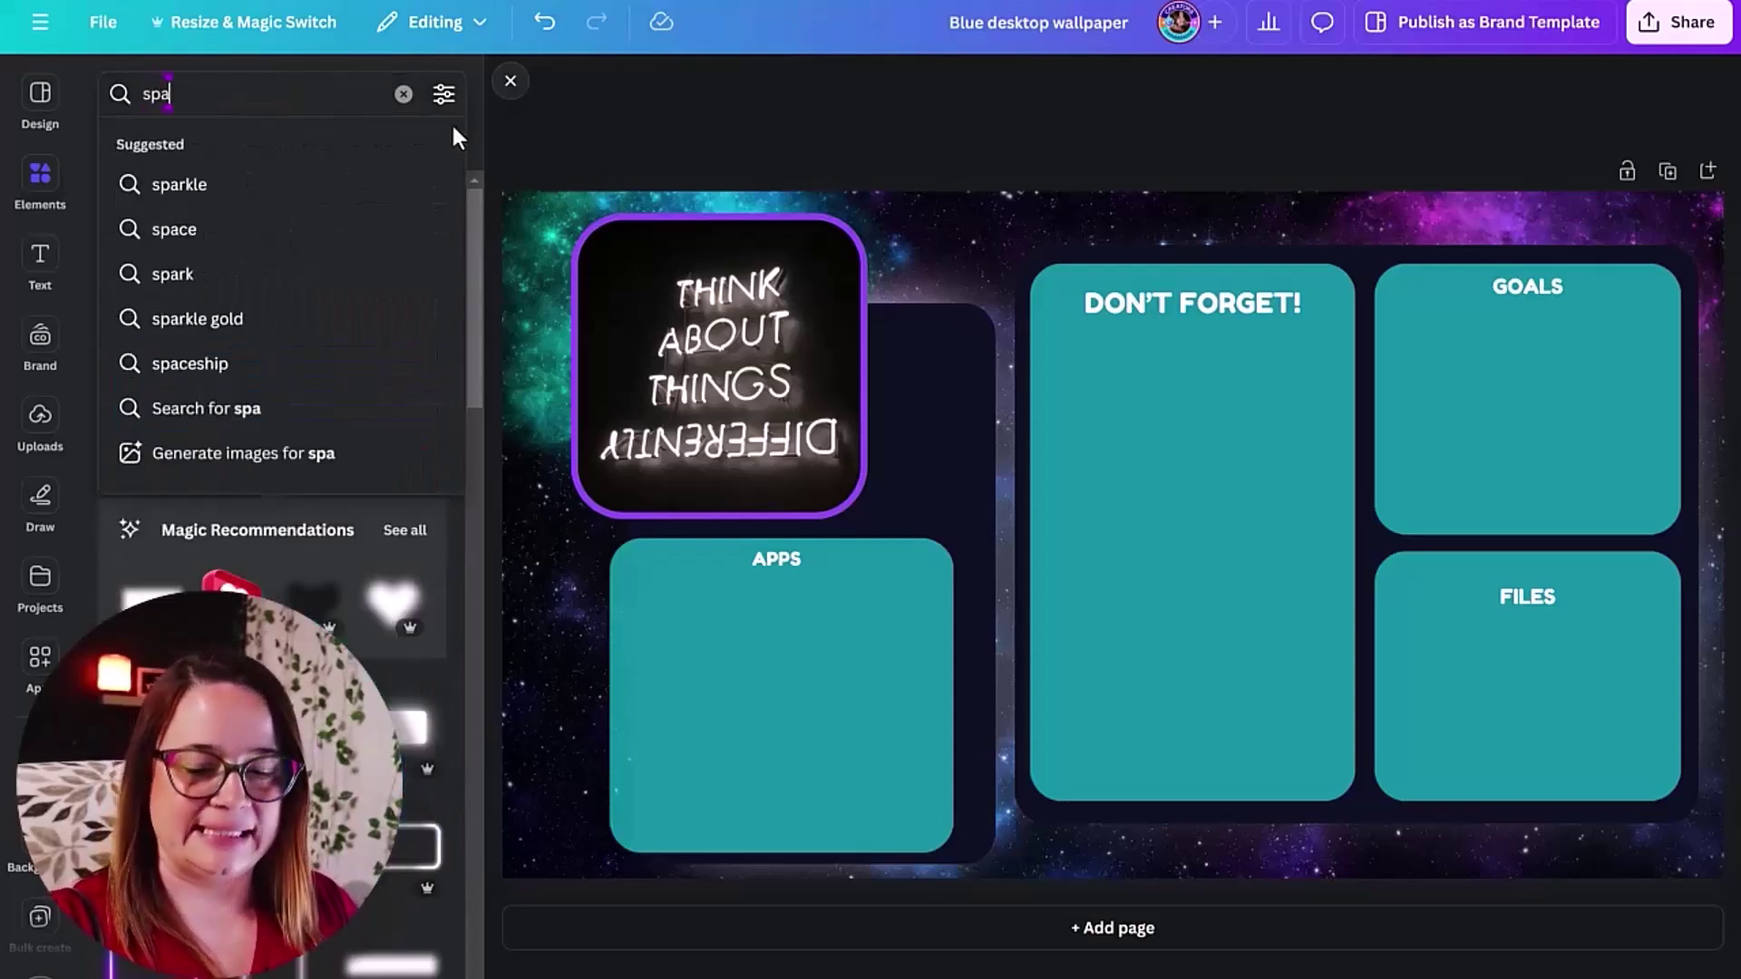
{"action": "left_click", "coordinate": [211, 179]}
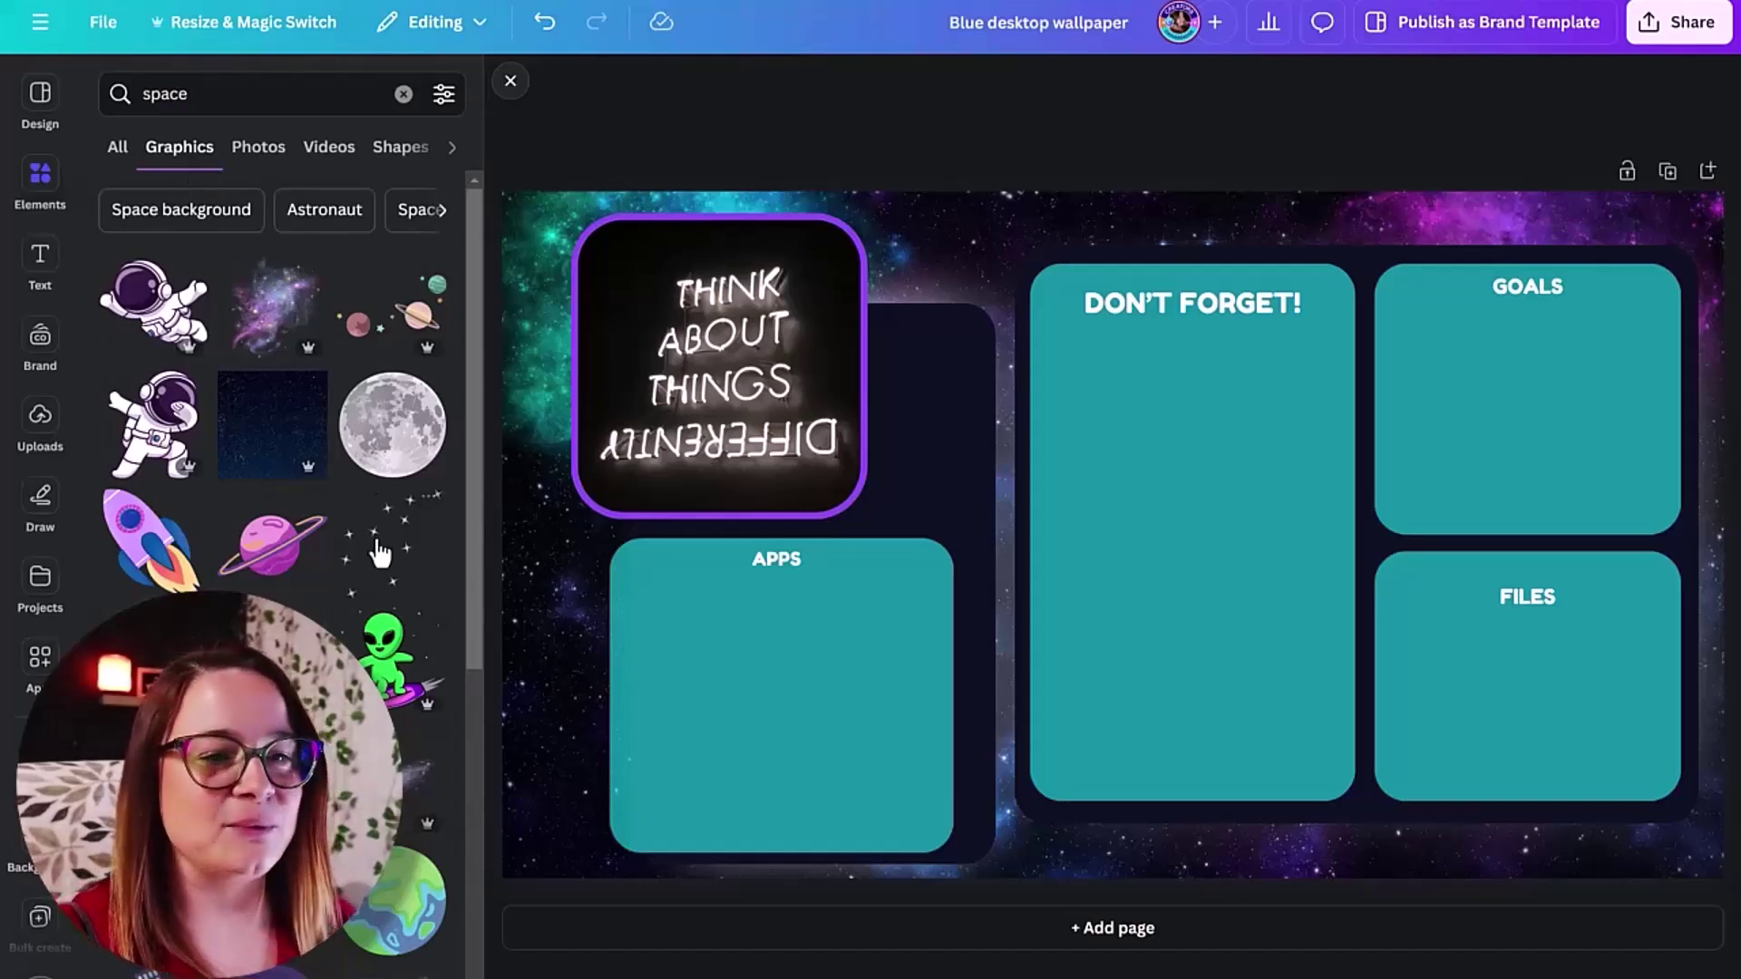
{"action": "left_click", "coordinate": [441, 652]}
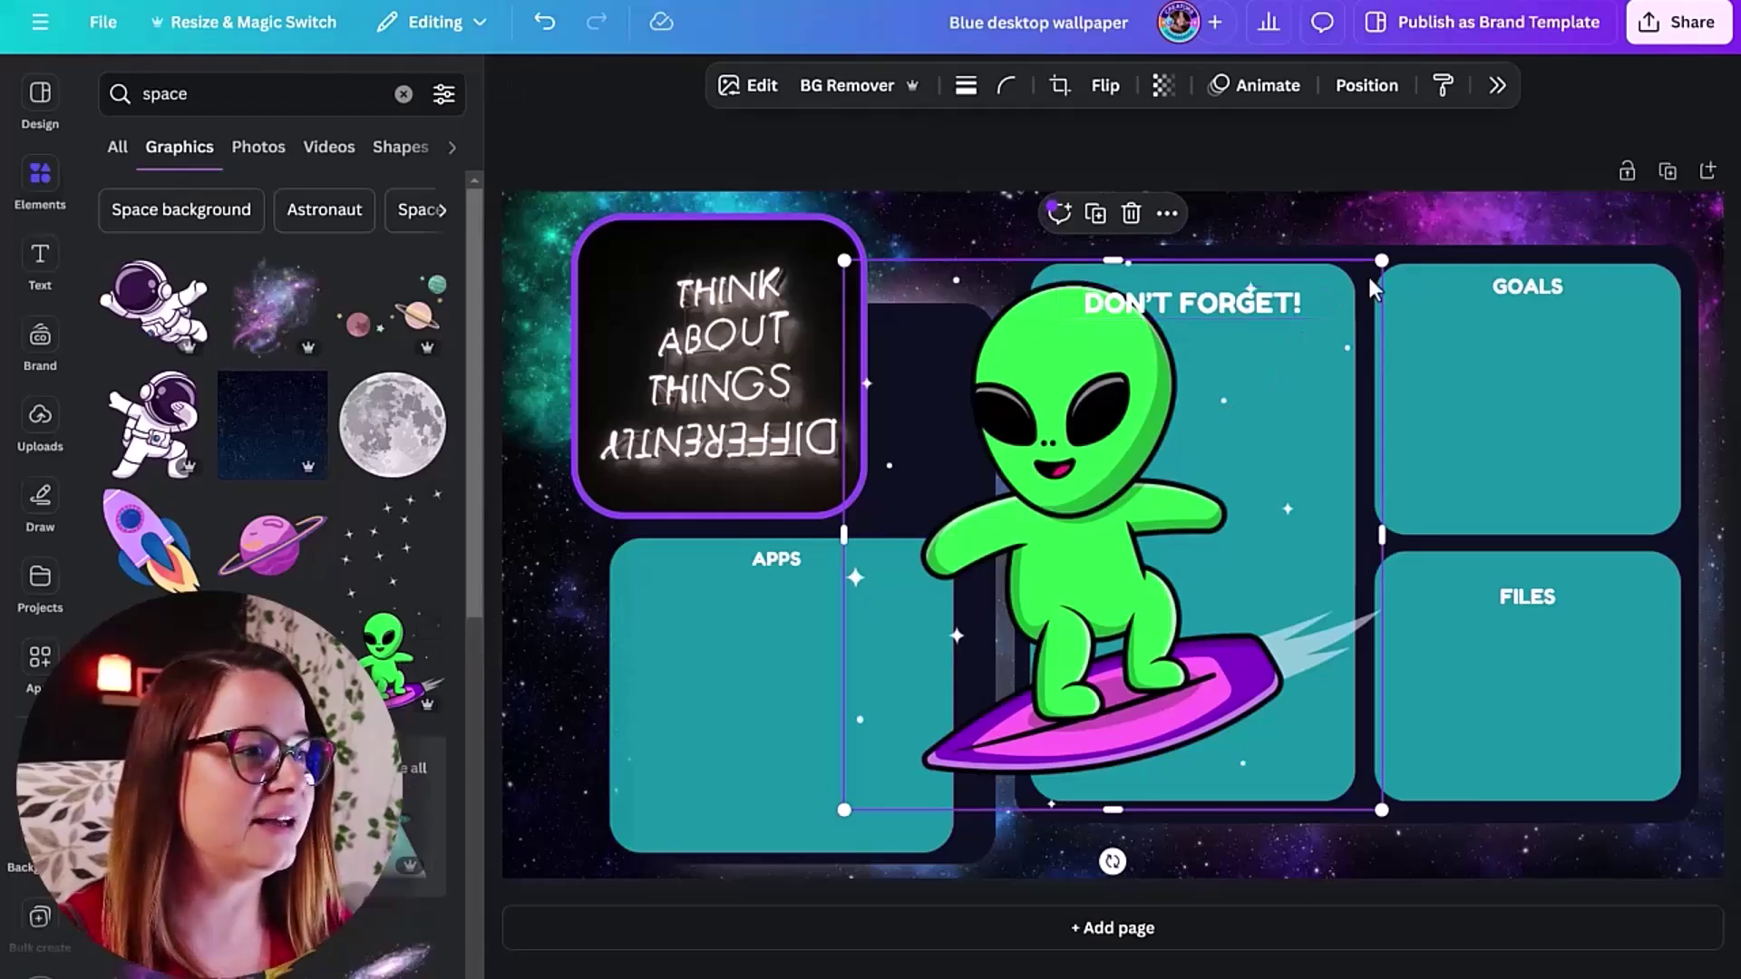
{"action": "left_click_drag", "start_coordinate": [1379, 262], "coordinate": [966, 657]}
{"action": "left_click_drag", "start_coordinate": [911, 753], "coordinate": [952, 304]}
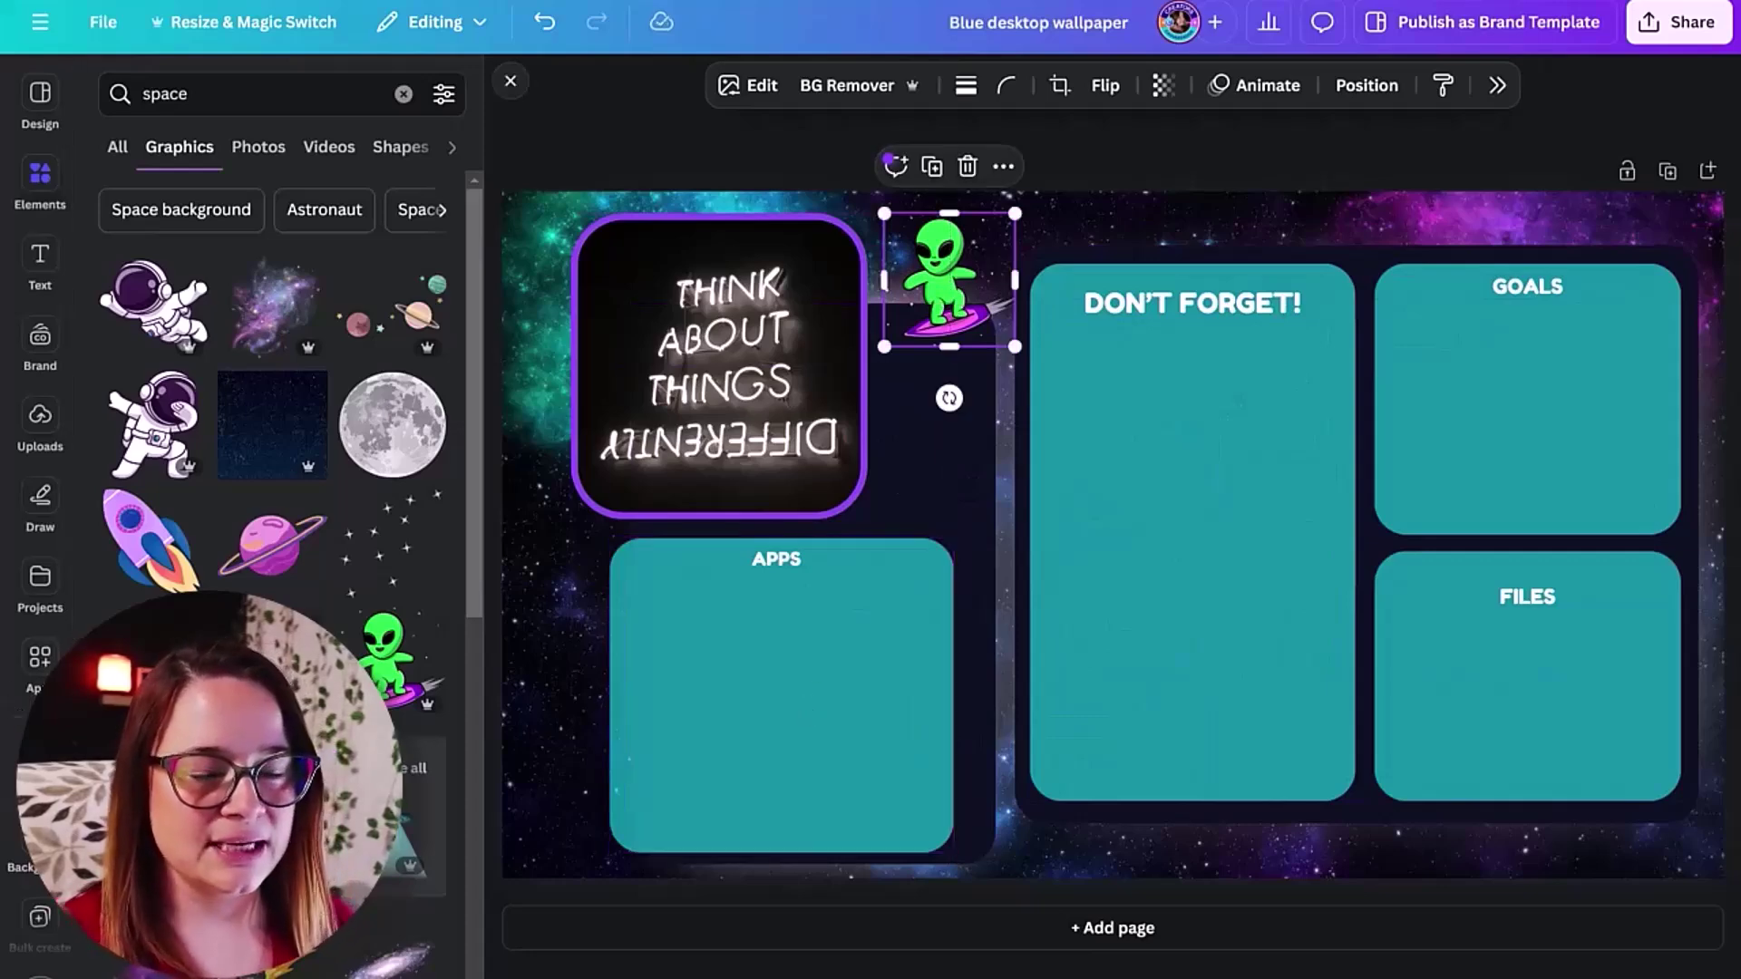
Add a waving astronaut sticker, shrink it and perch it between the DON'T FORGET! and GOALS boxes
{"action": "scroll", "coordinate": [272, 453], "scroll_direction": "down", "scroll_amount": 10}
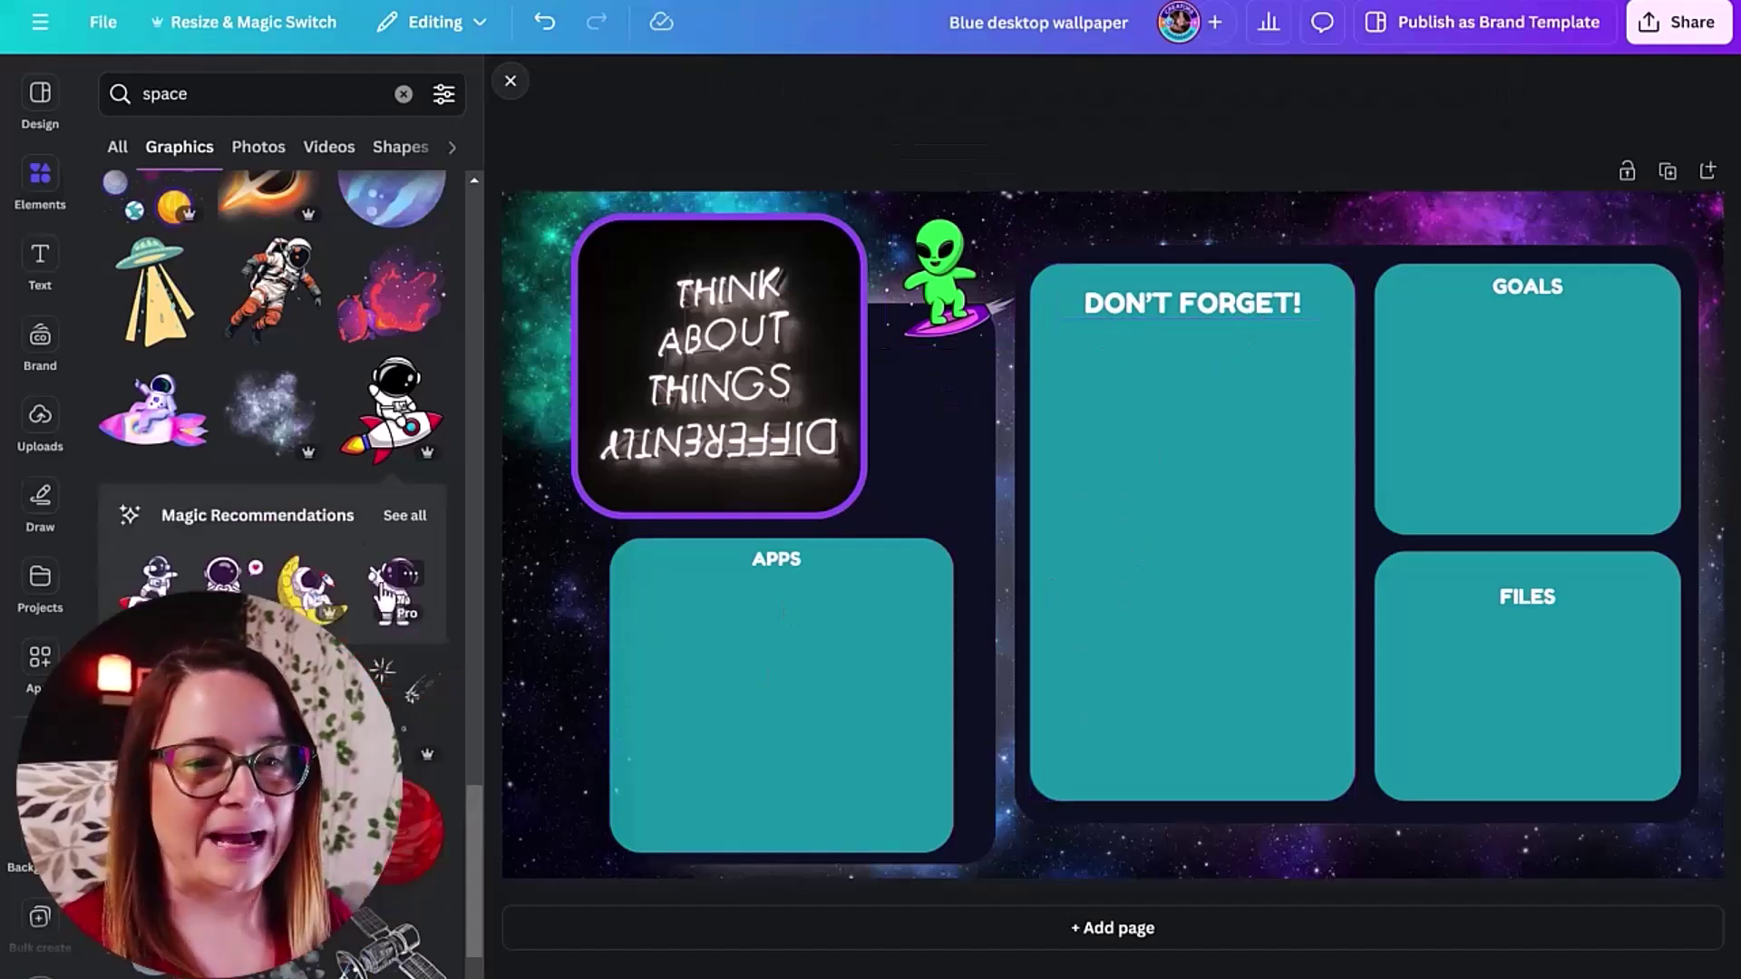
{"action": "left_click", "coordinate": [388, 589]}
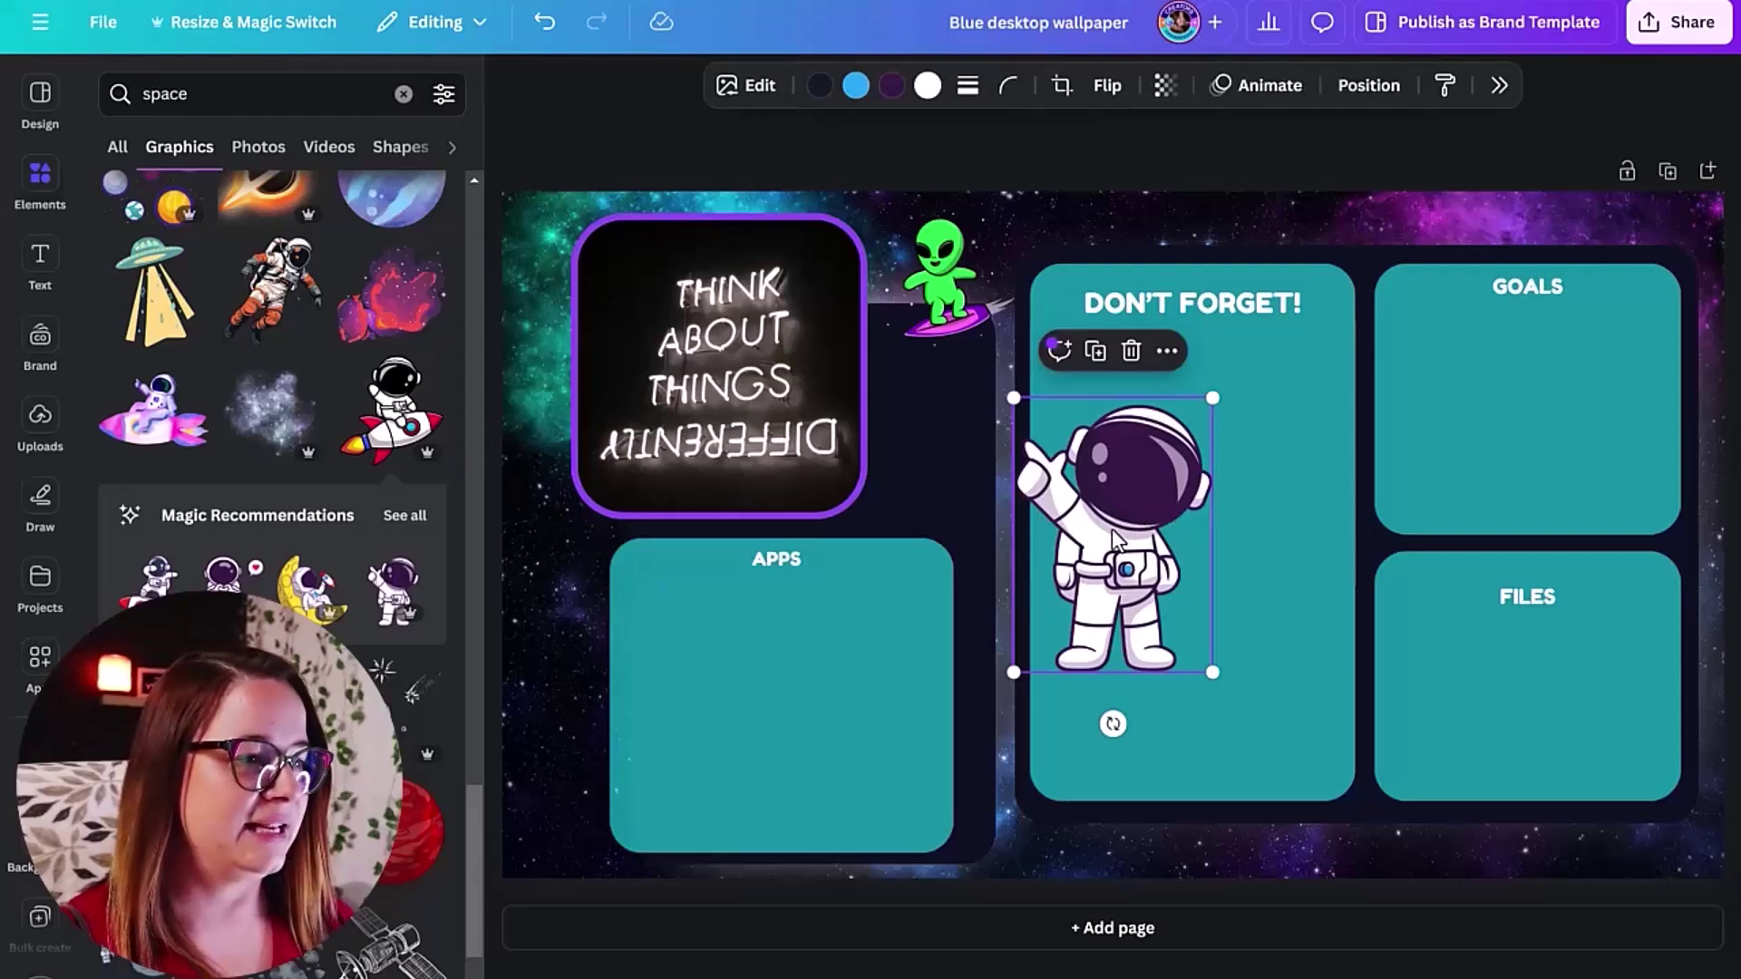
{"action": "left_click_drag", "start_coordinate": [1126, 529], "coordinate": [1369, 498]}
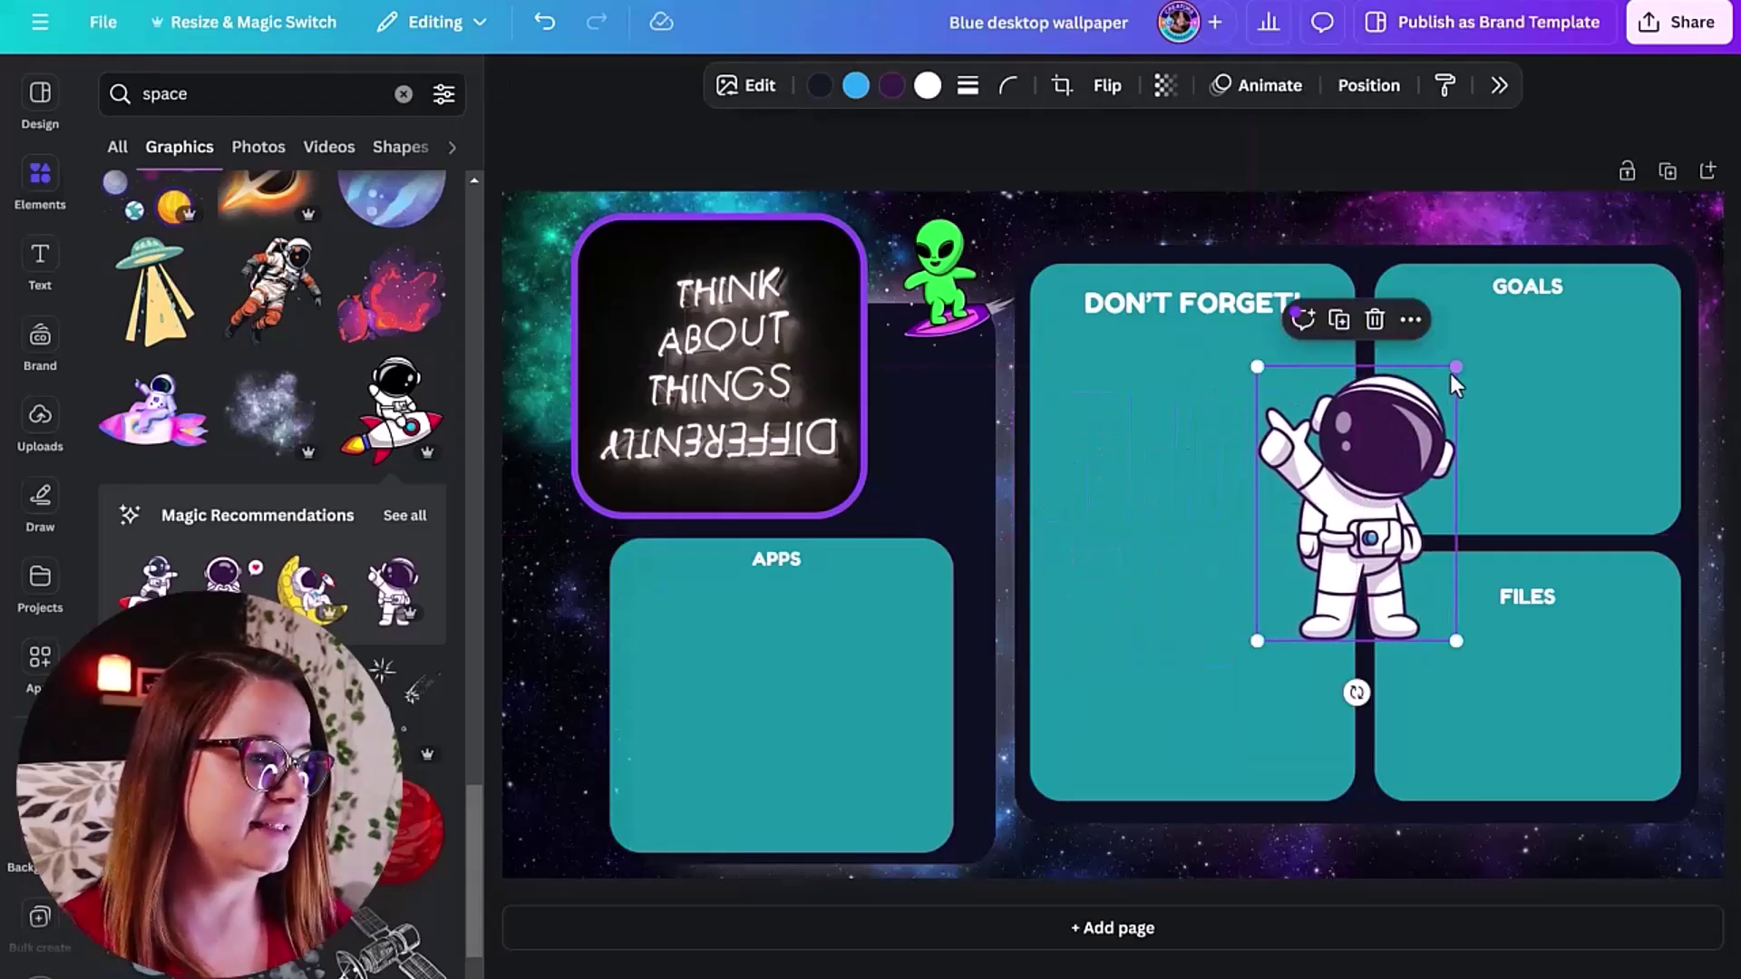
{"action": "left_click_drag", "start_coordinate": [1454, 367], "coordinate": [1372, 481]}
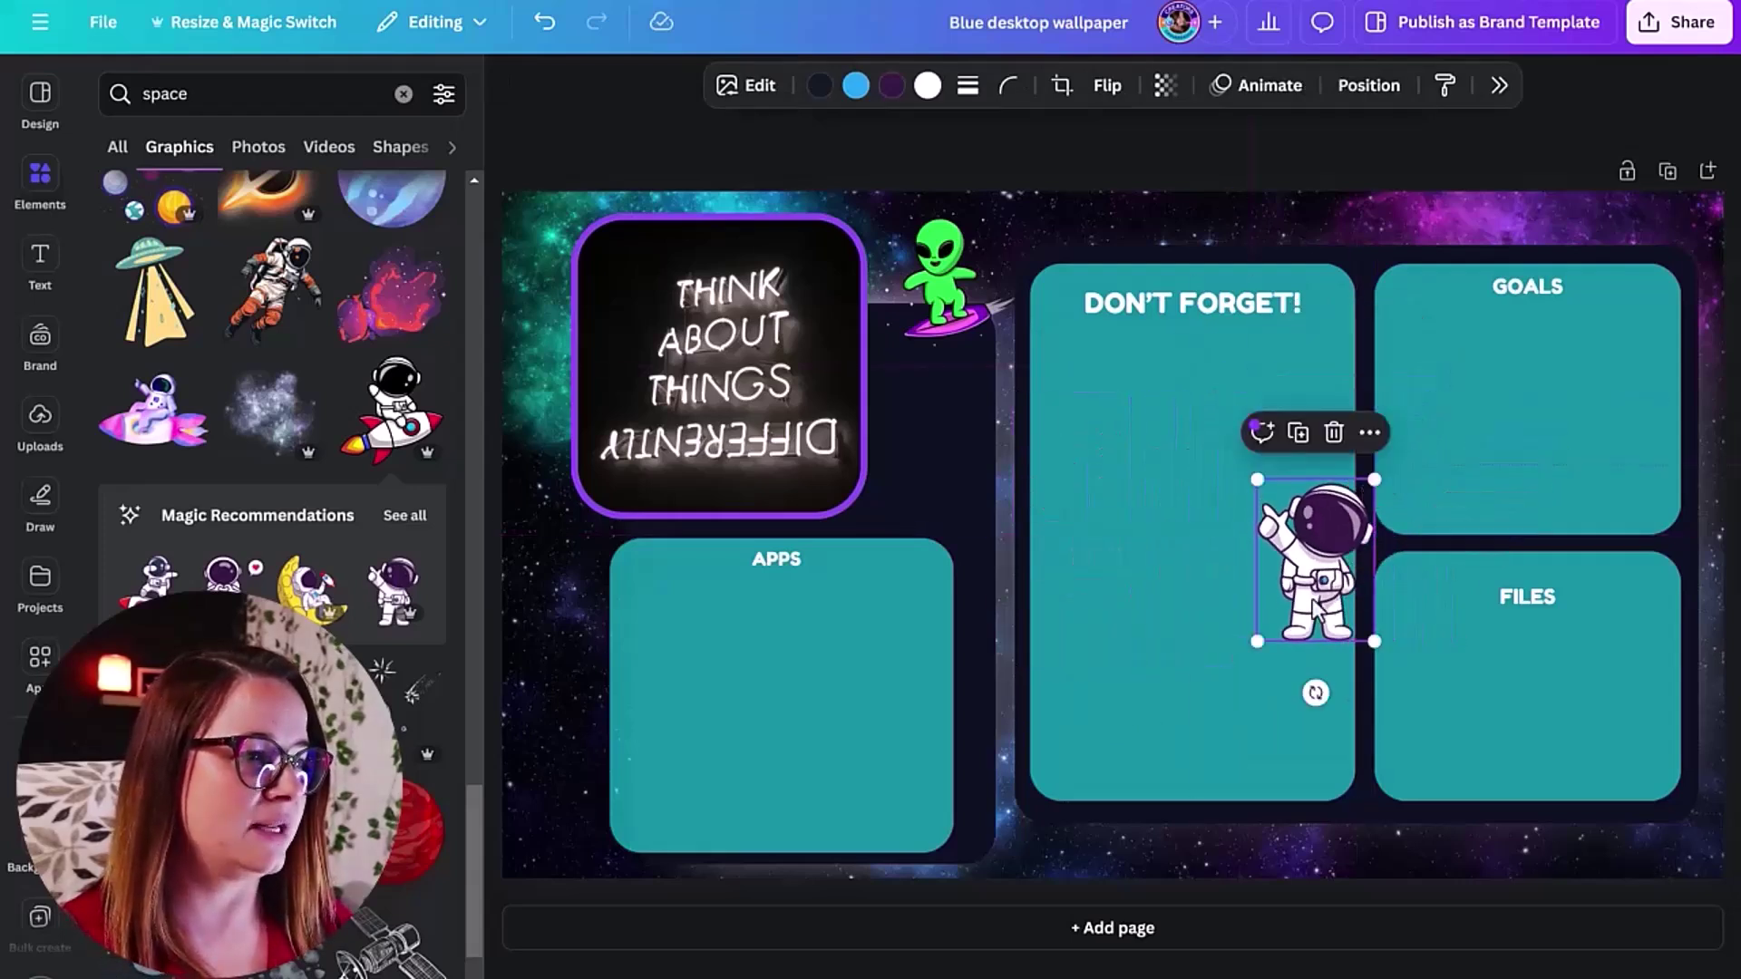
{"action": "left_click_drag", "start_coordinate": [1315, 591], "coordinate": [1379, 416]}
{"action": "left_click", "coordinate": [948, 149]}
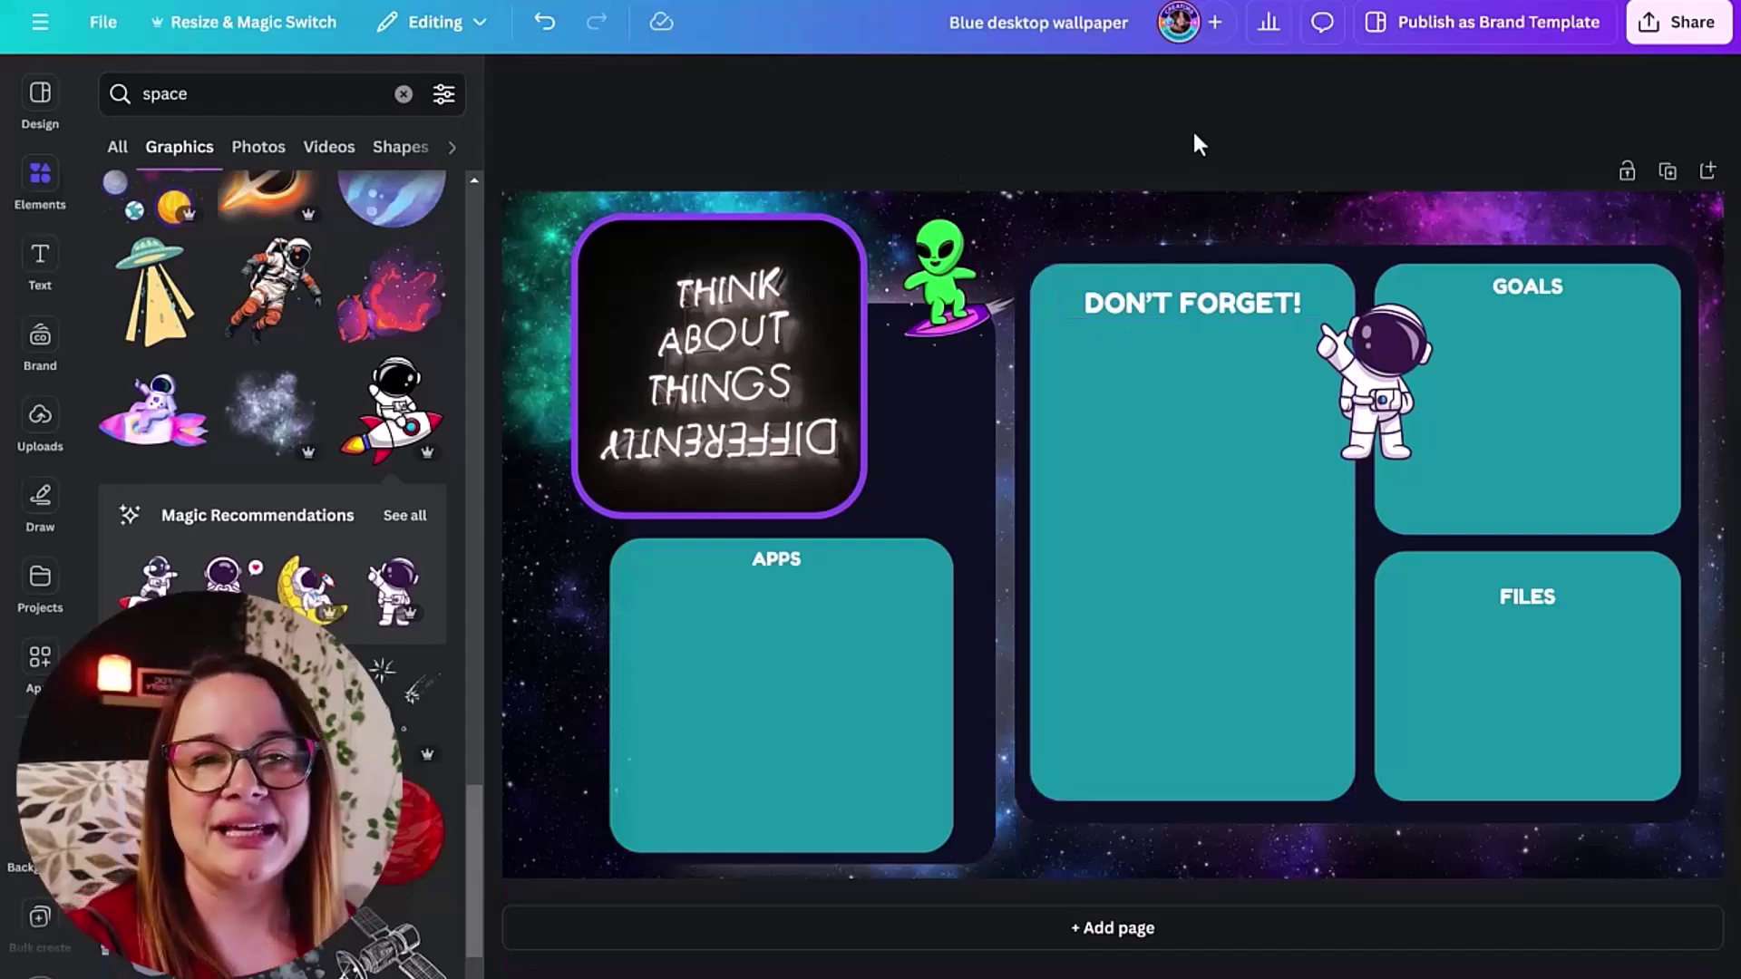
Duplicate the DON'T FORGET! heading and place the copy just below the original
{"action": "left_click", "coordinate": [1176, 310]}
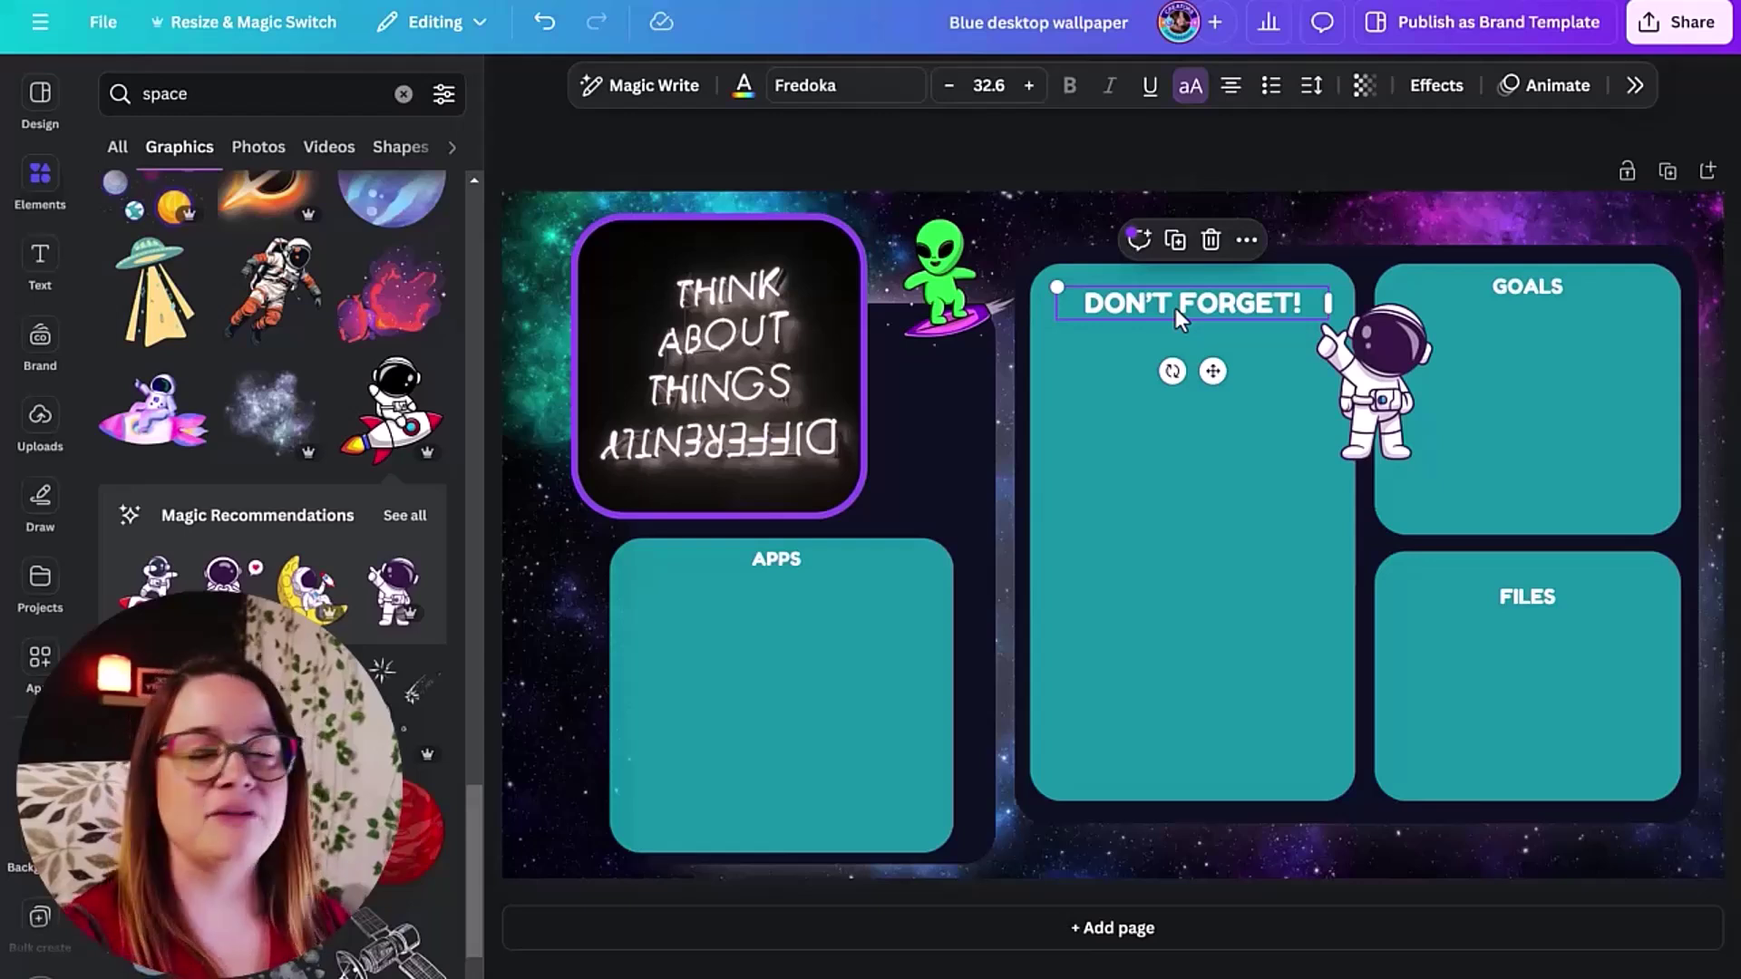
{"action": "left_click", "coordinate": [40, 263]}
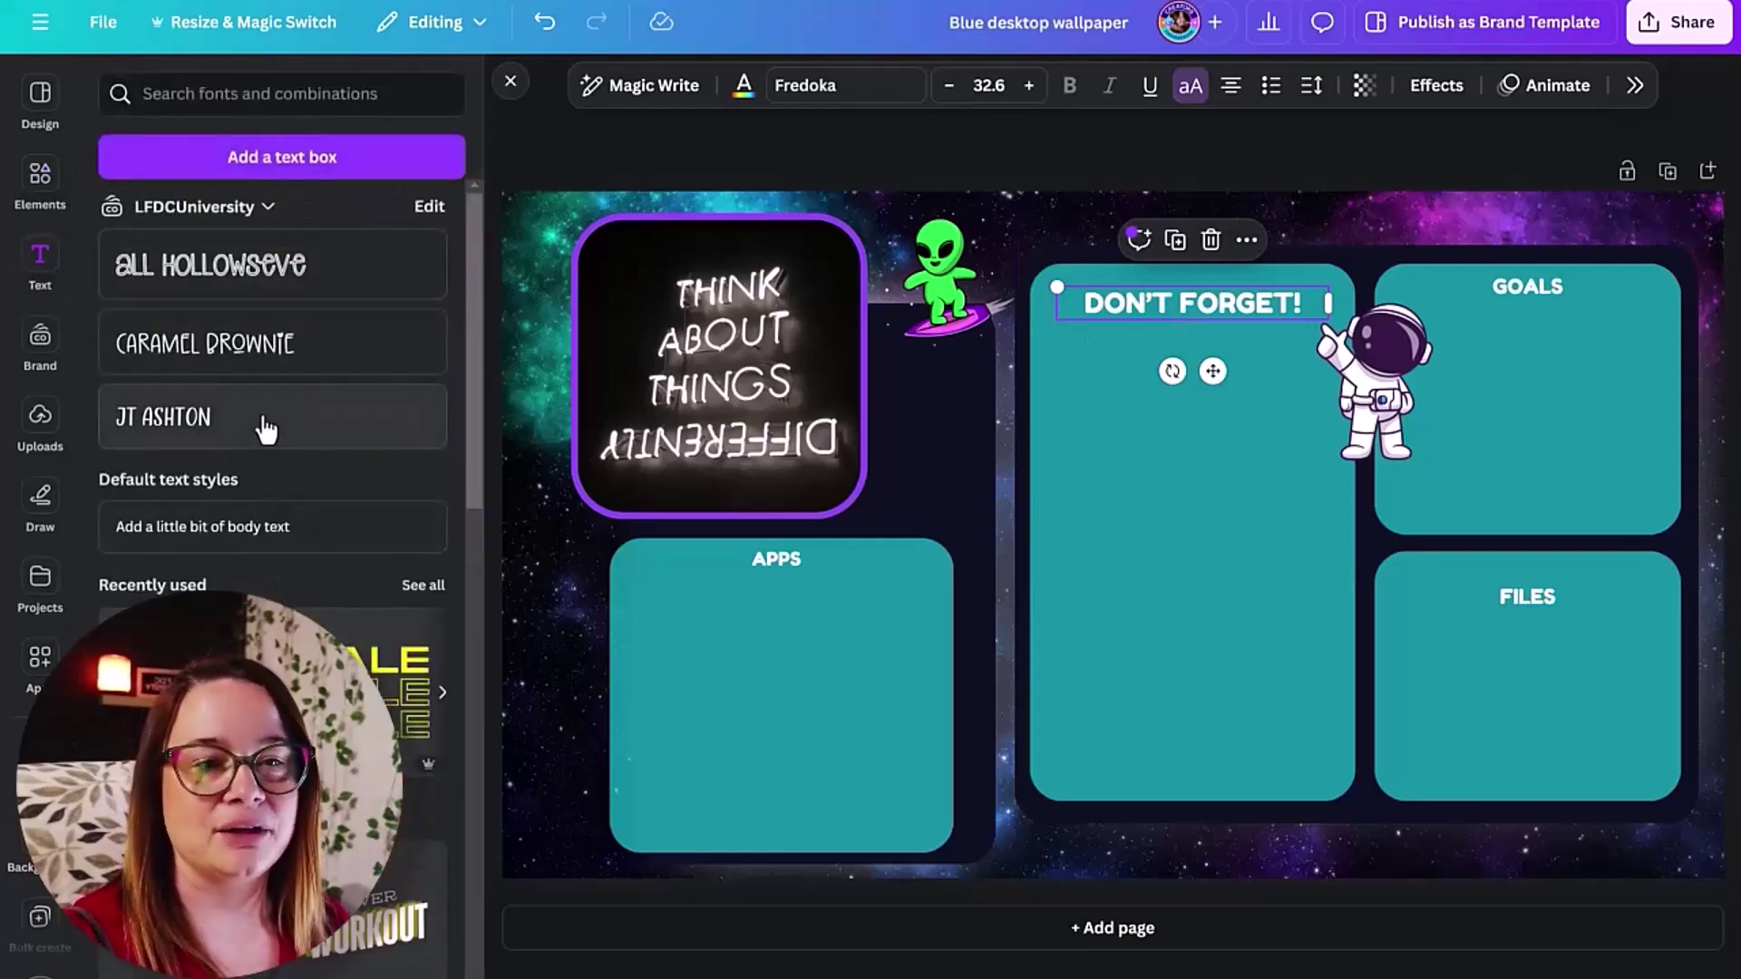
{"action": "left_click", "coordinate": [913, 179]}
{"action": "left_click", "coordinate": [1188, 314]}
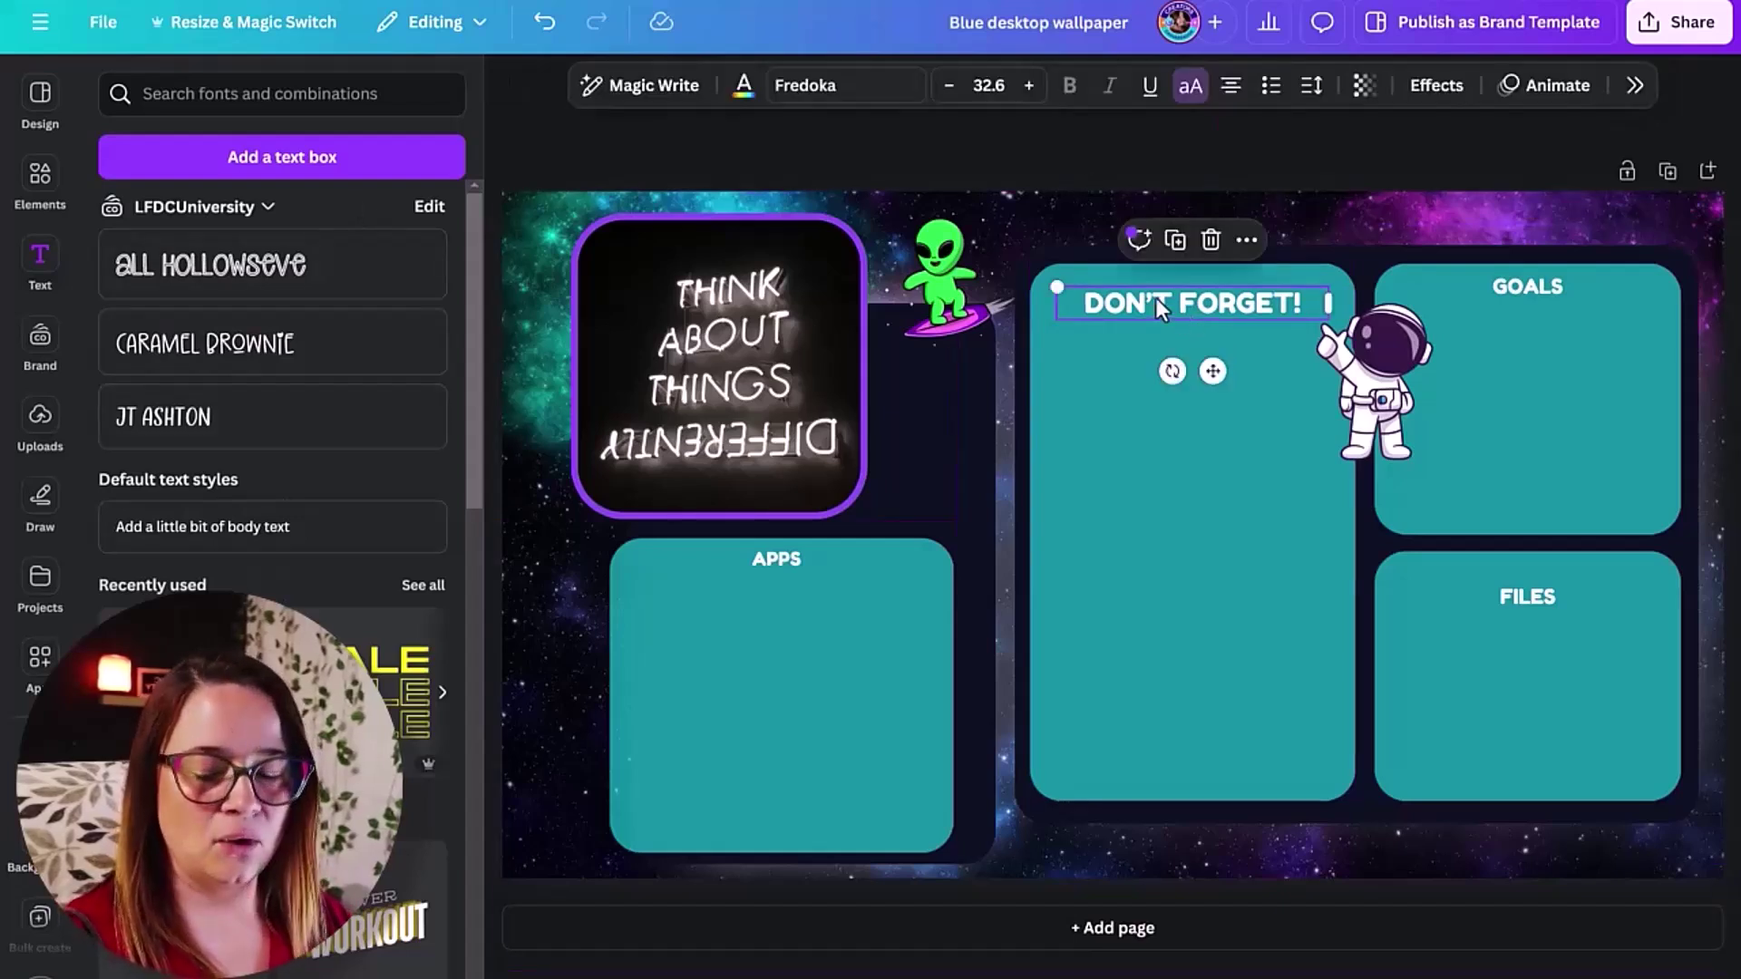
{"action": "left_click_drag", "start_coordinate": [1155, 297], "coordinate": [1170, 387]}
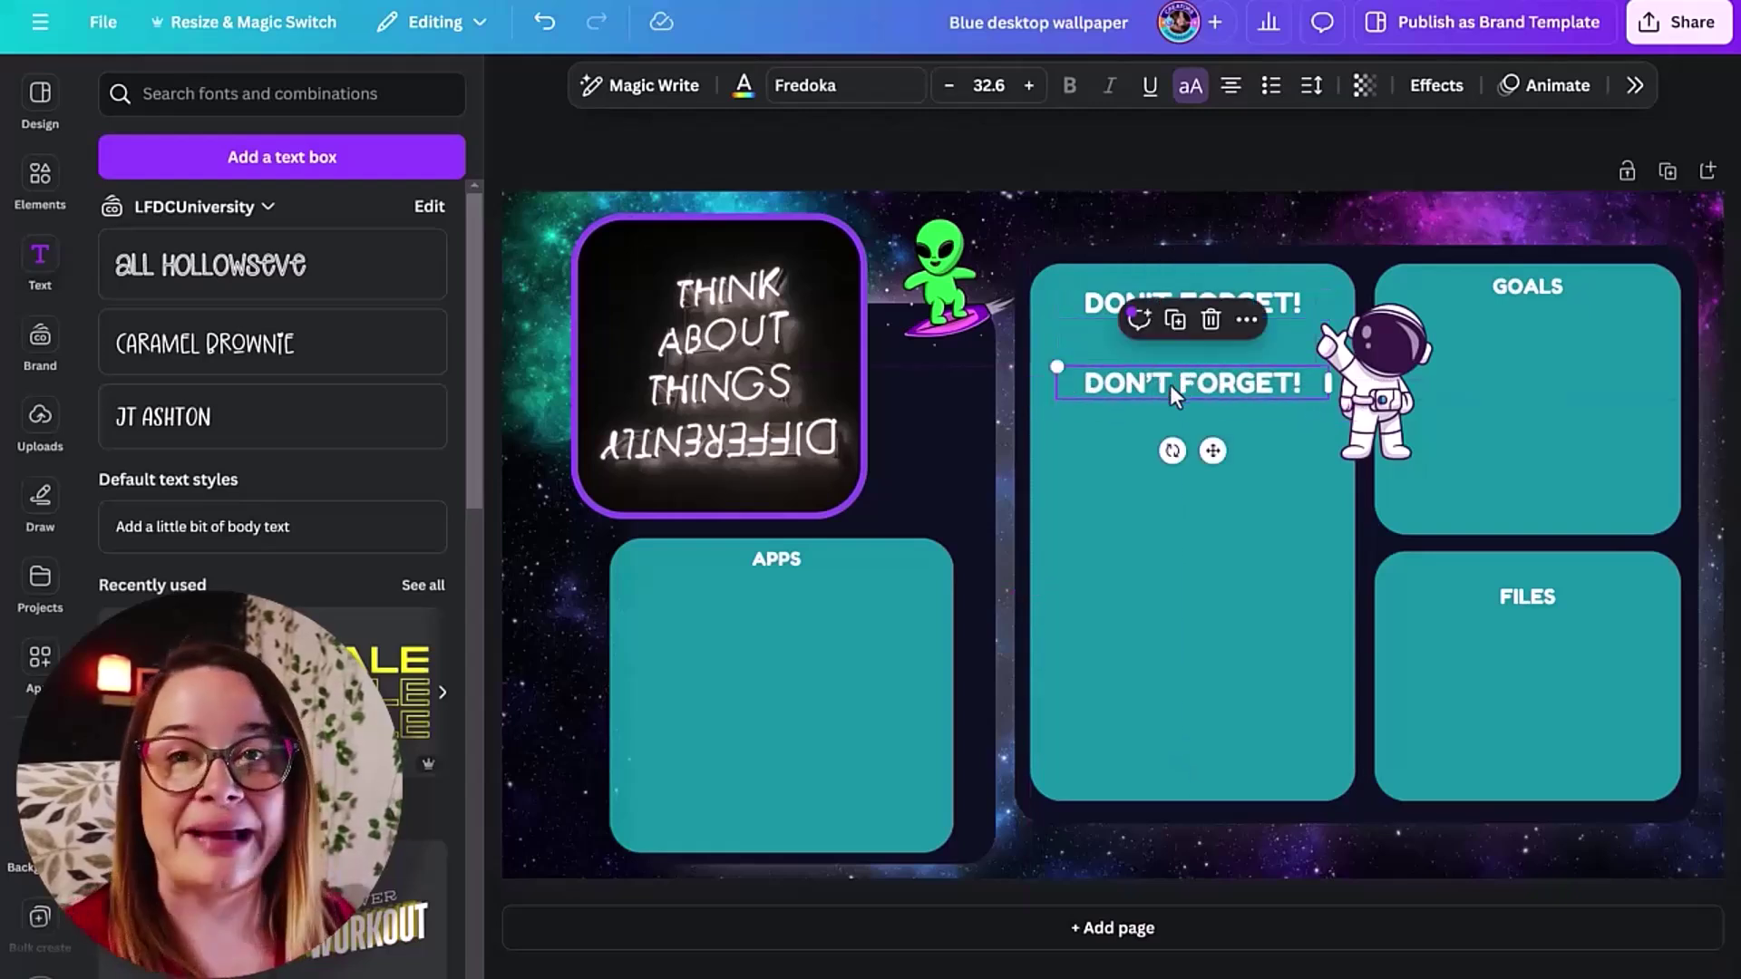
Make the copied heading left-aligned and turn it into a bulleted list
{"action": "left_click", "coordinate": [1231, 87]}
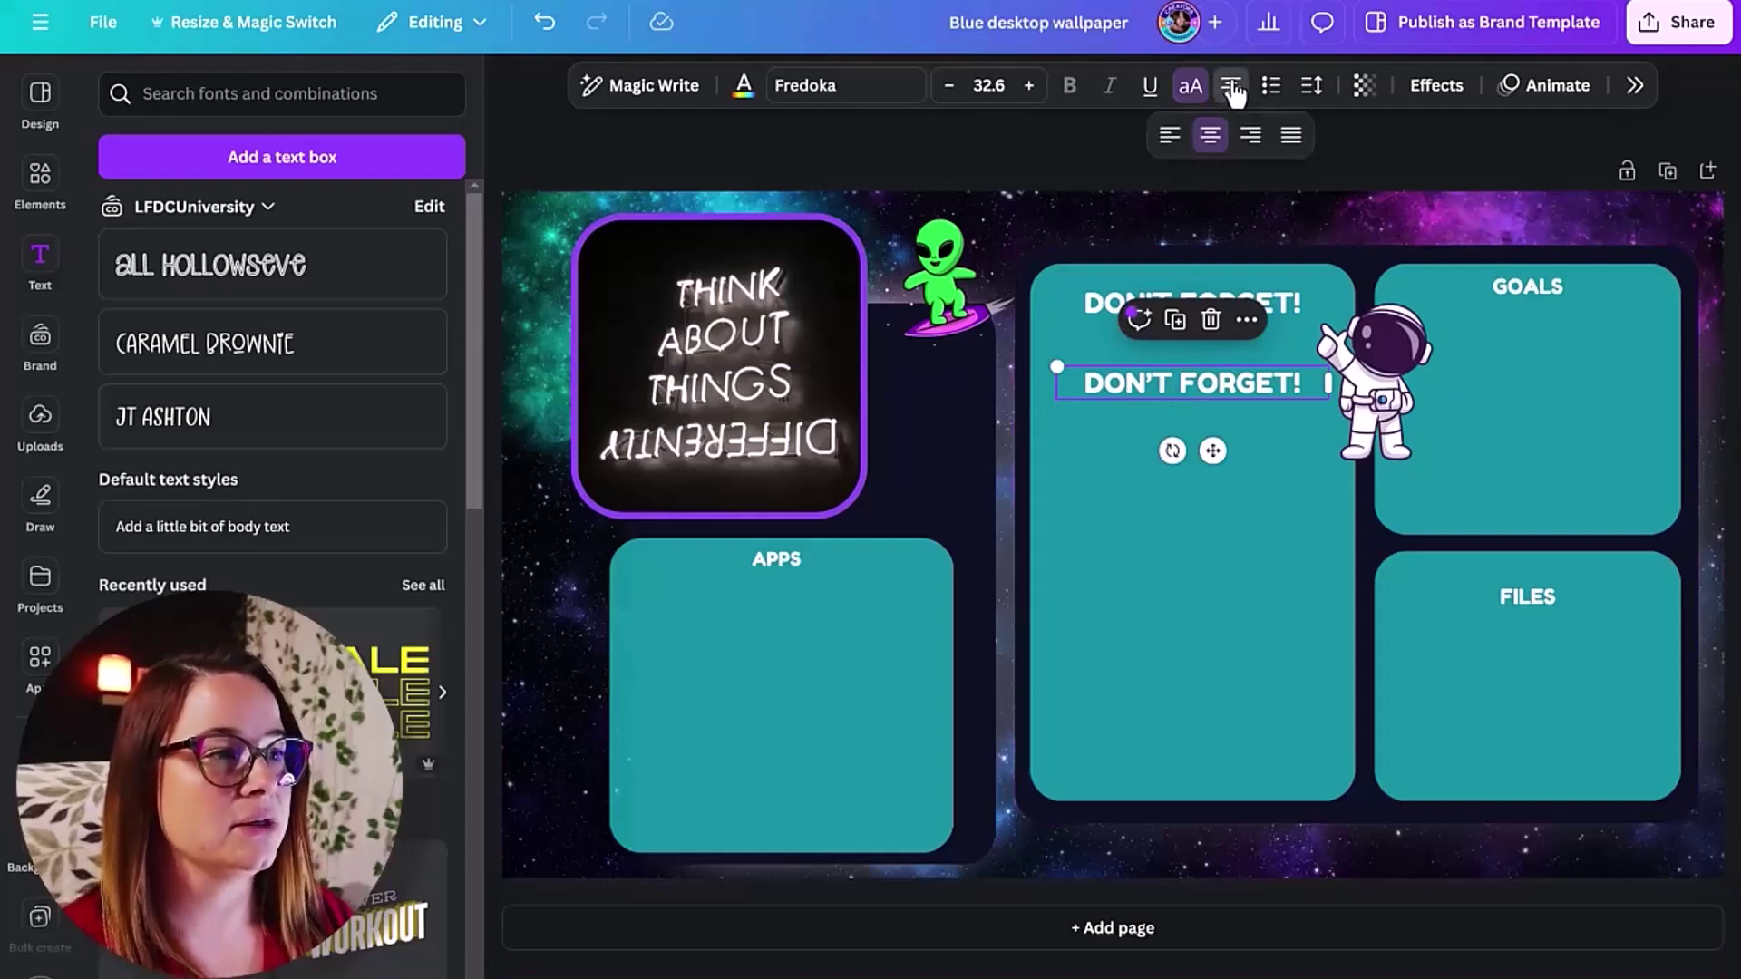
{"action": "left_click", "coordinate": [1171, 138]}
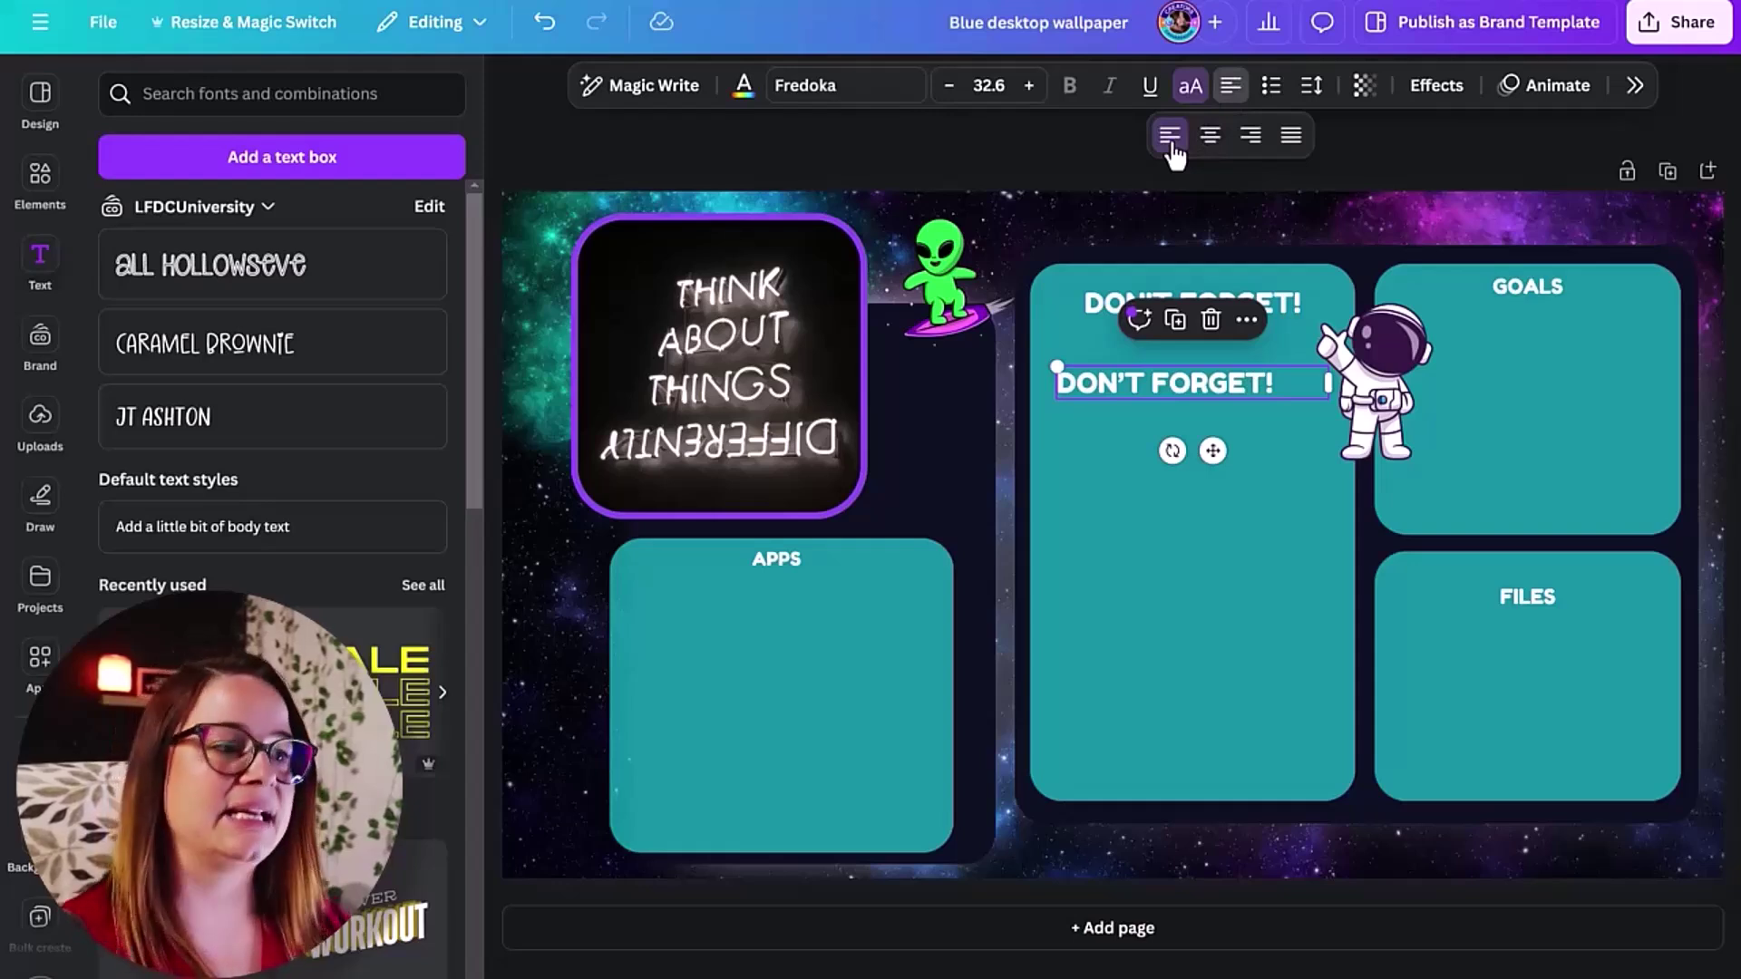
{"action": "left_click", "coordinate": [1270, 87]}
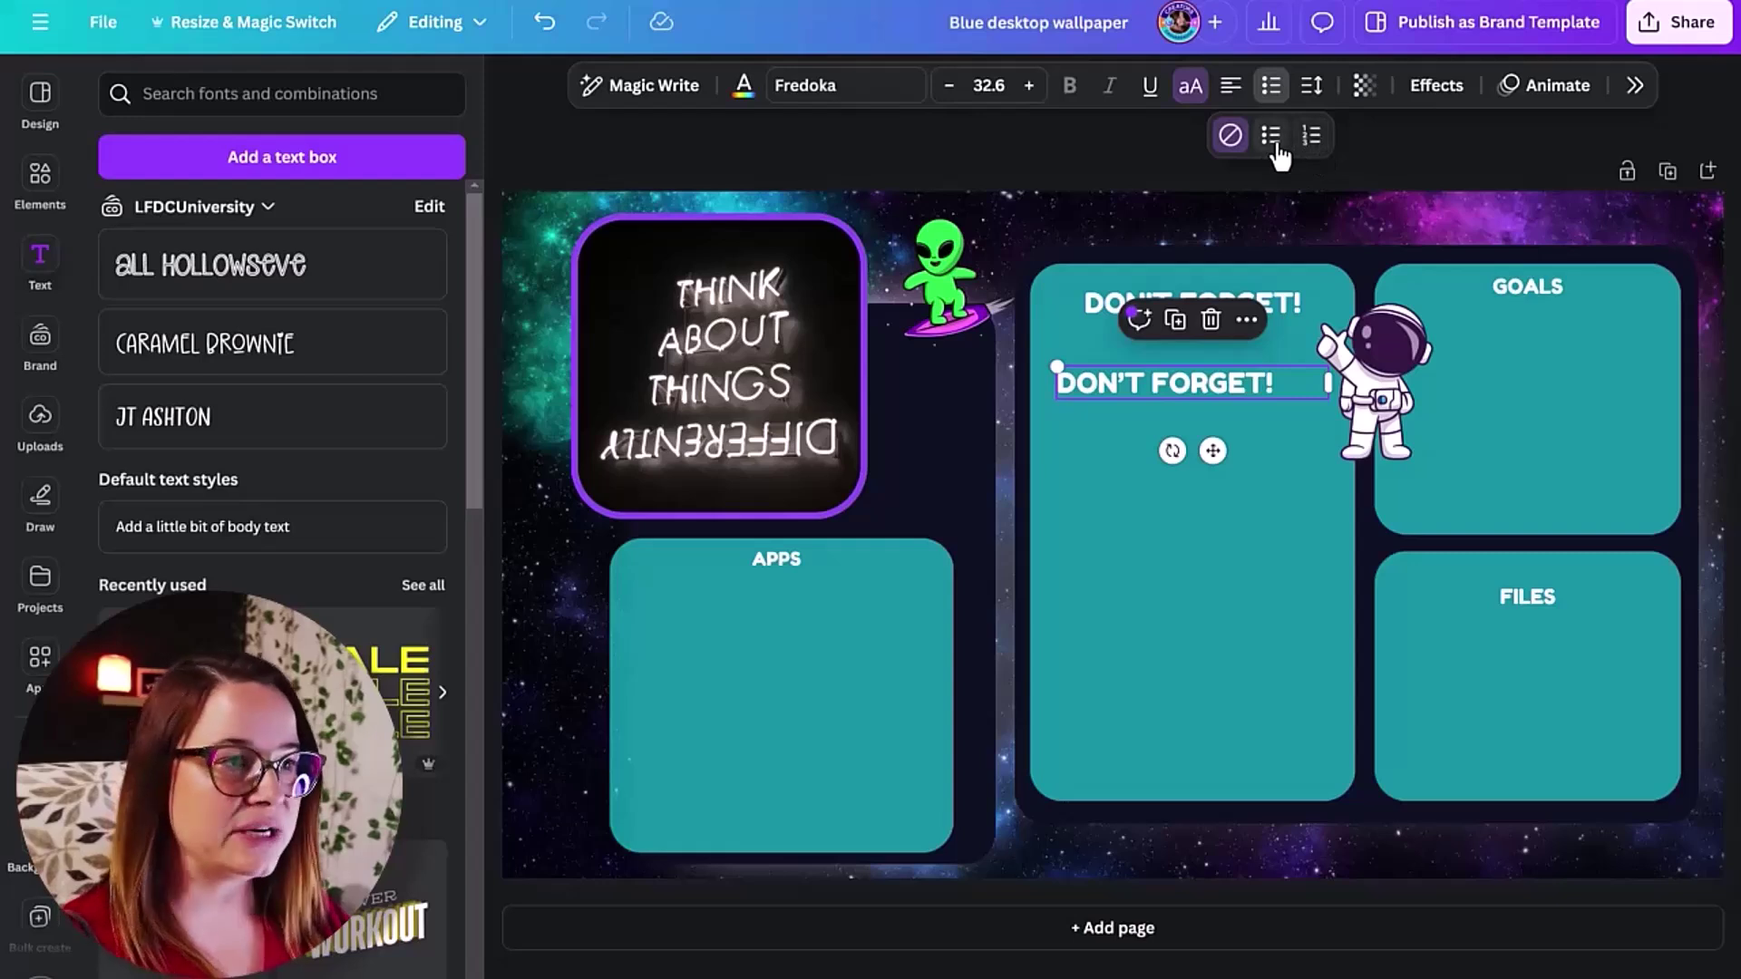
{"action": "left_click", "coordinate": [1274, 143]}
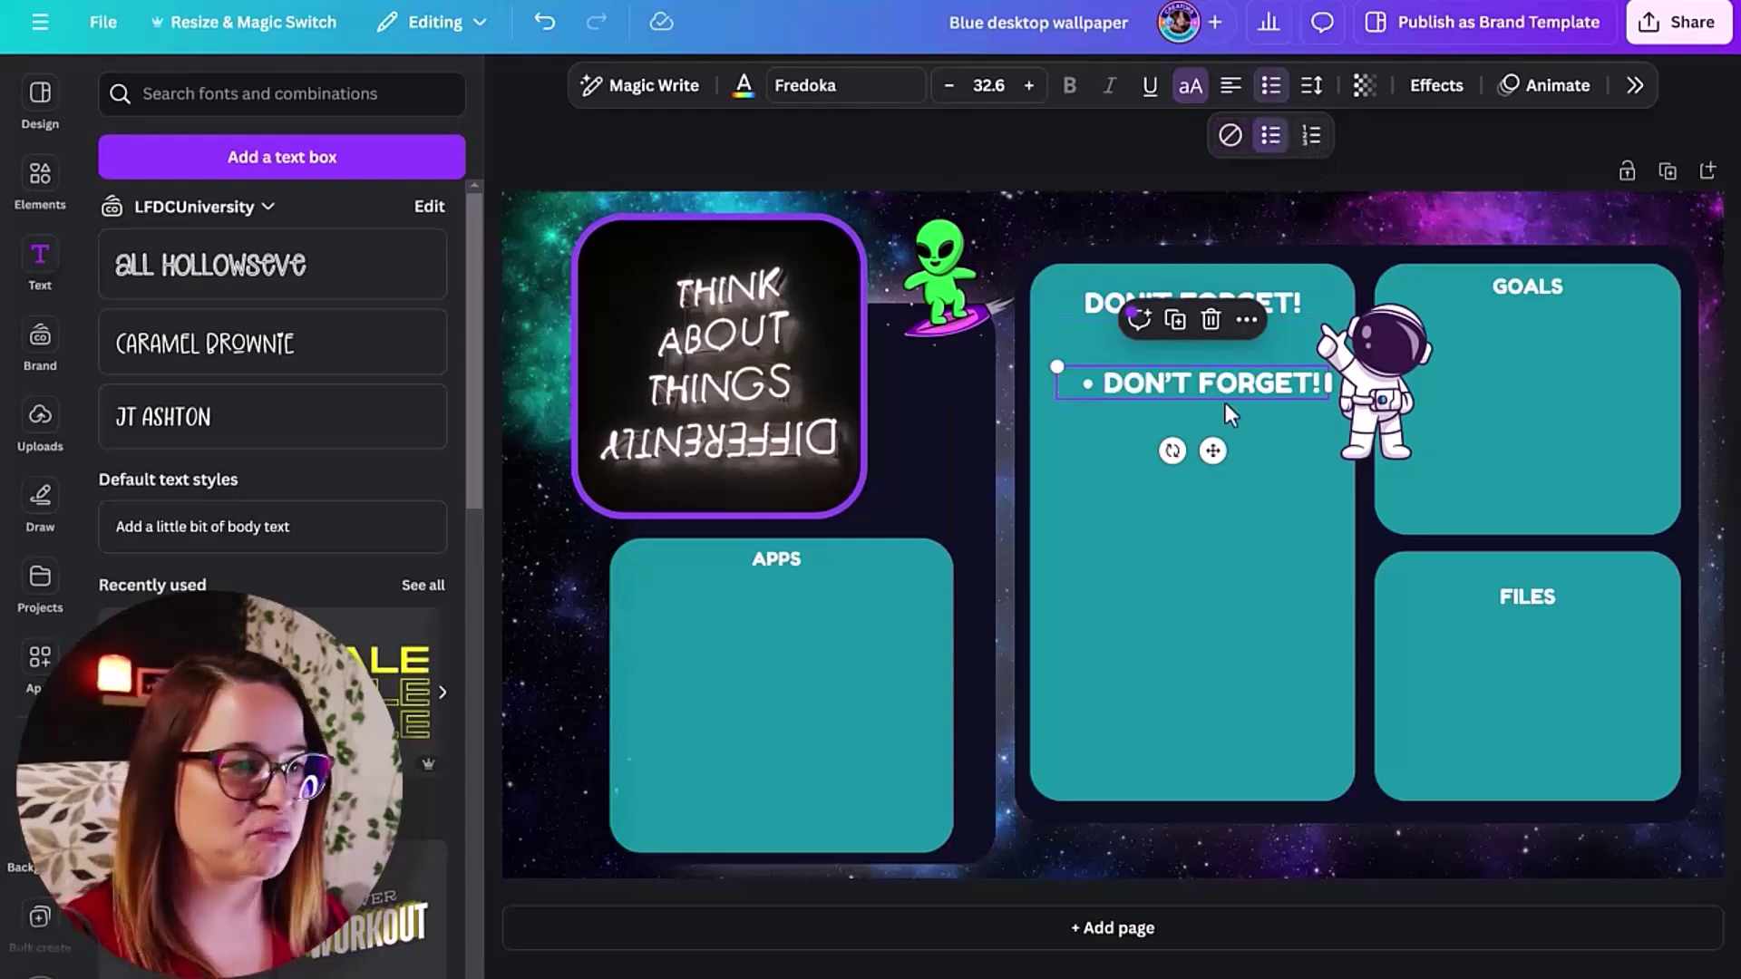
{"action": "mouse_move", "coordinate": [1220, 388]}
{"action": "left_mouse_down"}
{"action": "mouse_move", "coordinate": [1193, 388]}
{"action": "mouse_move", "coordinate": [1219, 389]}
{"action": "left_mouse_up"}
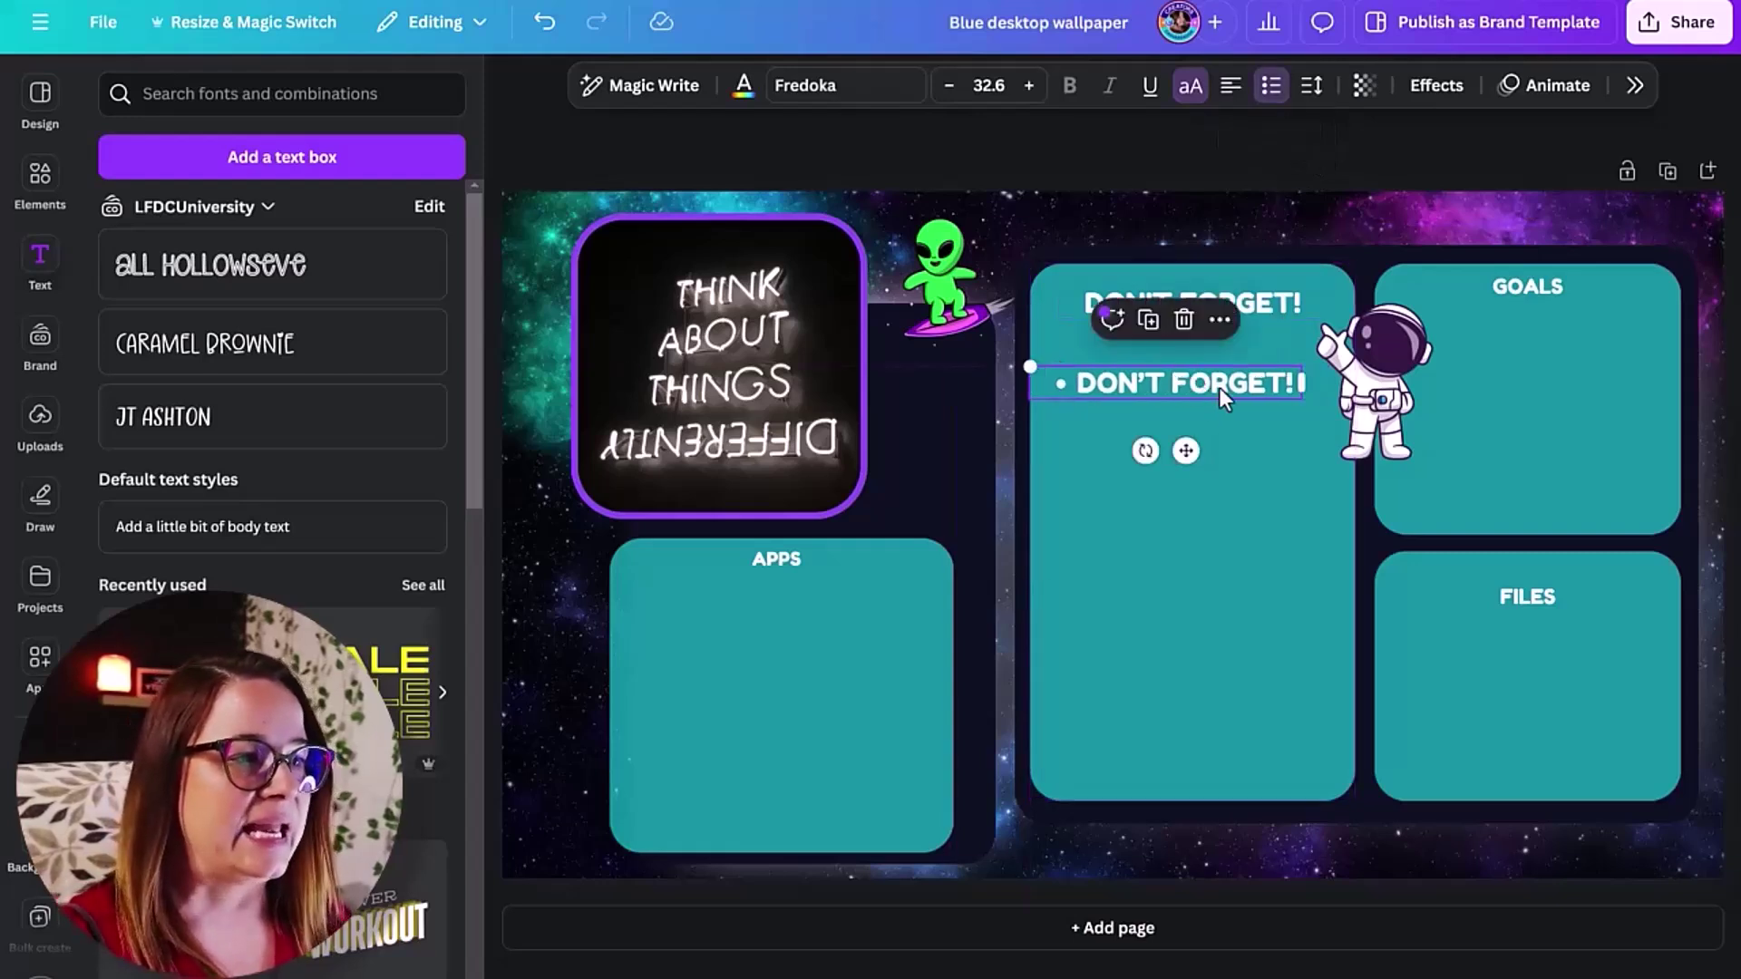
Turn off all caps on the bulleted 'Don't forget!' line and size it to 31.1 beneath the heading
{"action": "triple_click", "coordinate": [1282, 379]}
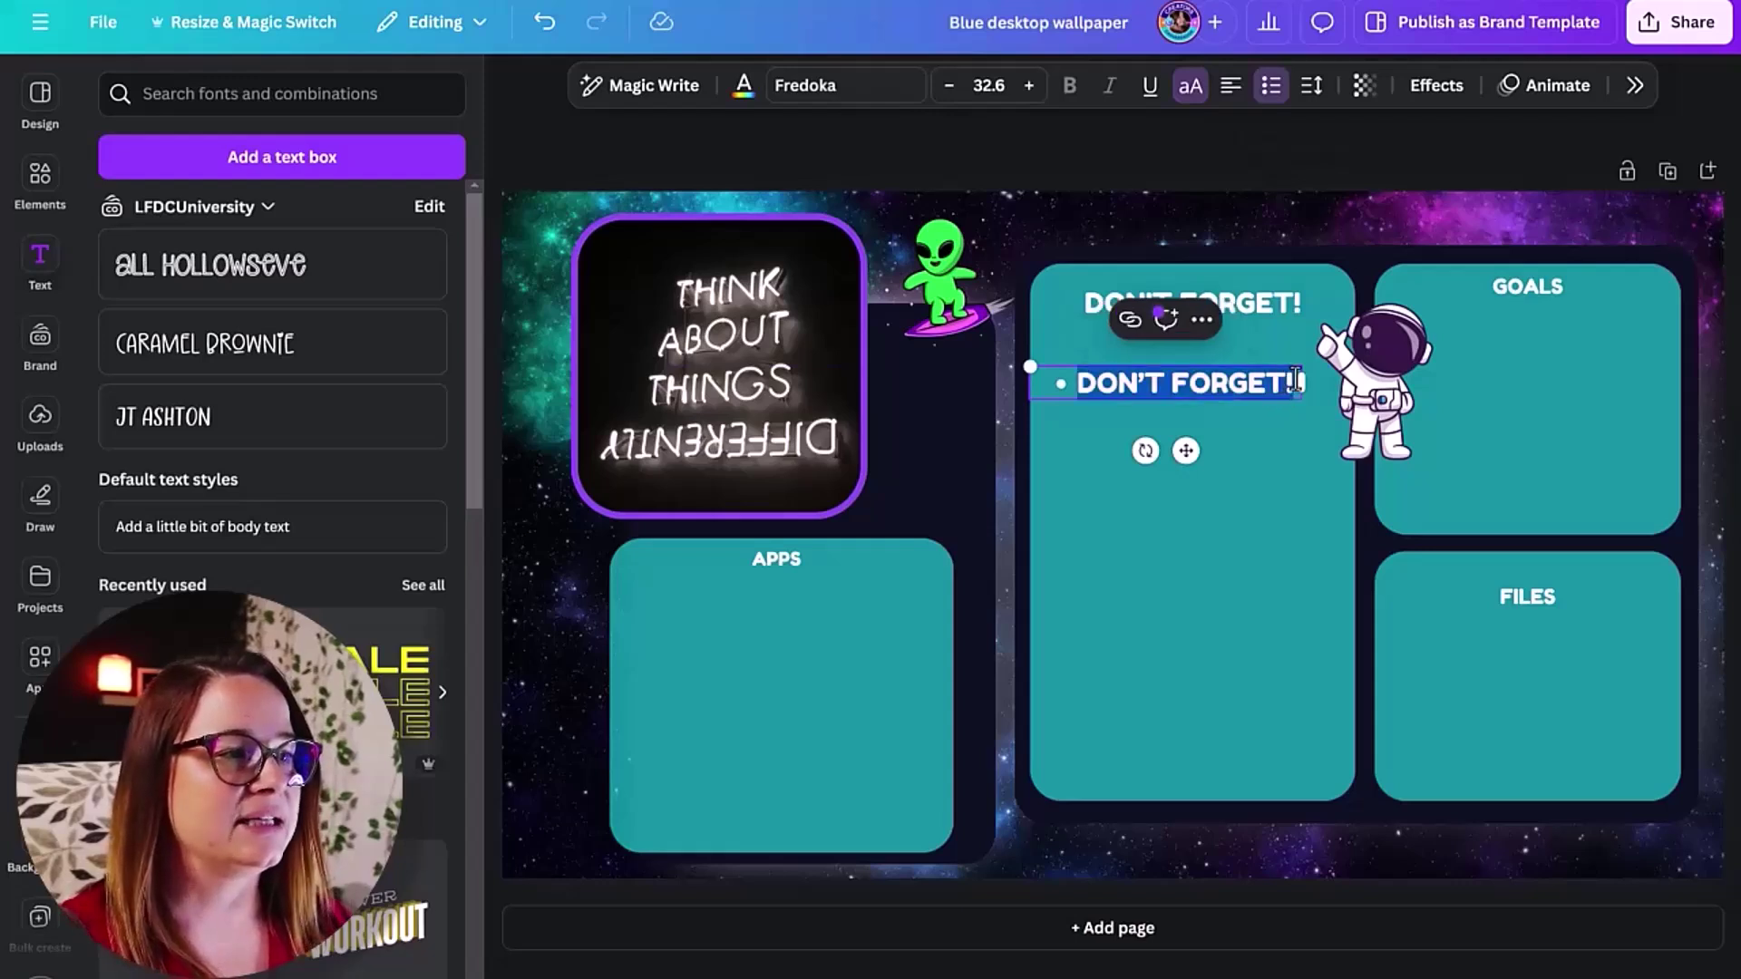
{"action": "left_click", "coordinate": [949, 86]}
{"action": "left_click", "coordinate": [949, 86]}
{"action": "left_click", "coordinate": [949, 87]}
{"action": "left_click", "coordinate": [949, 86]}
{"action": "left_click", "coordinate": [949, 86]}
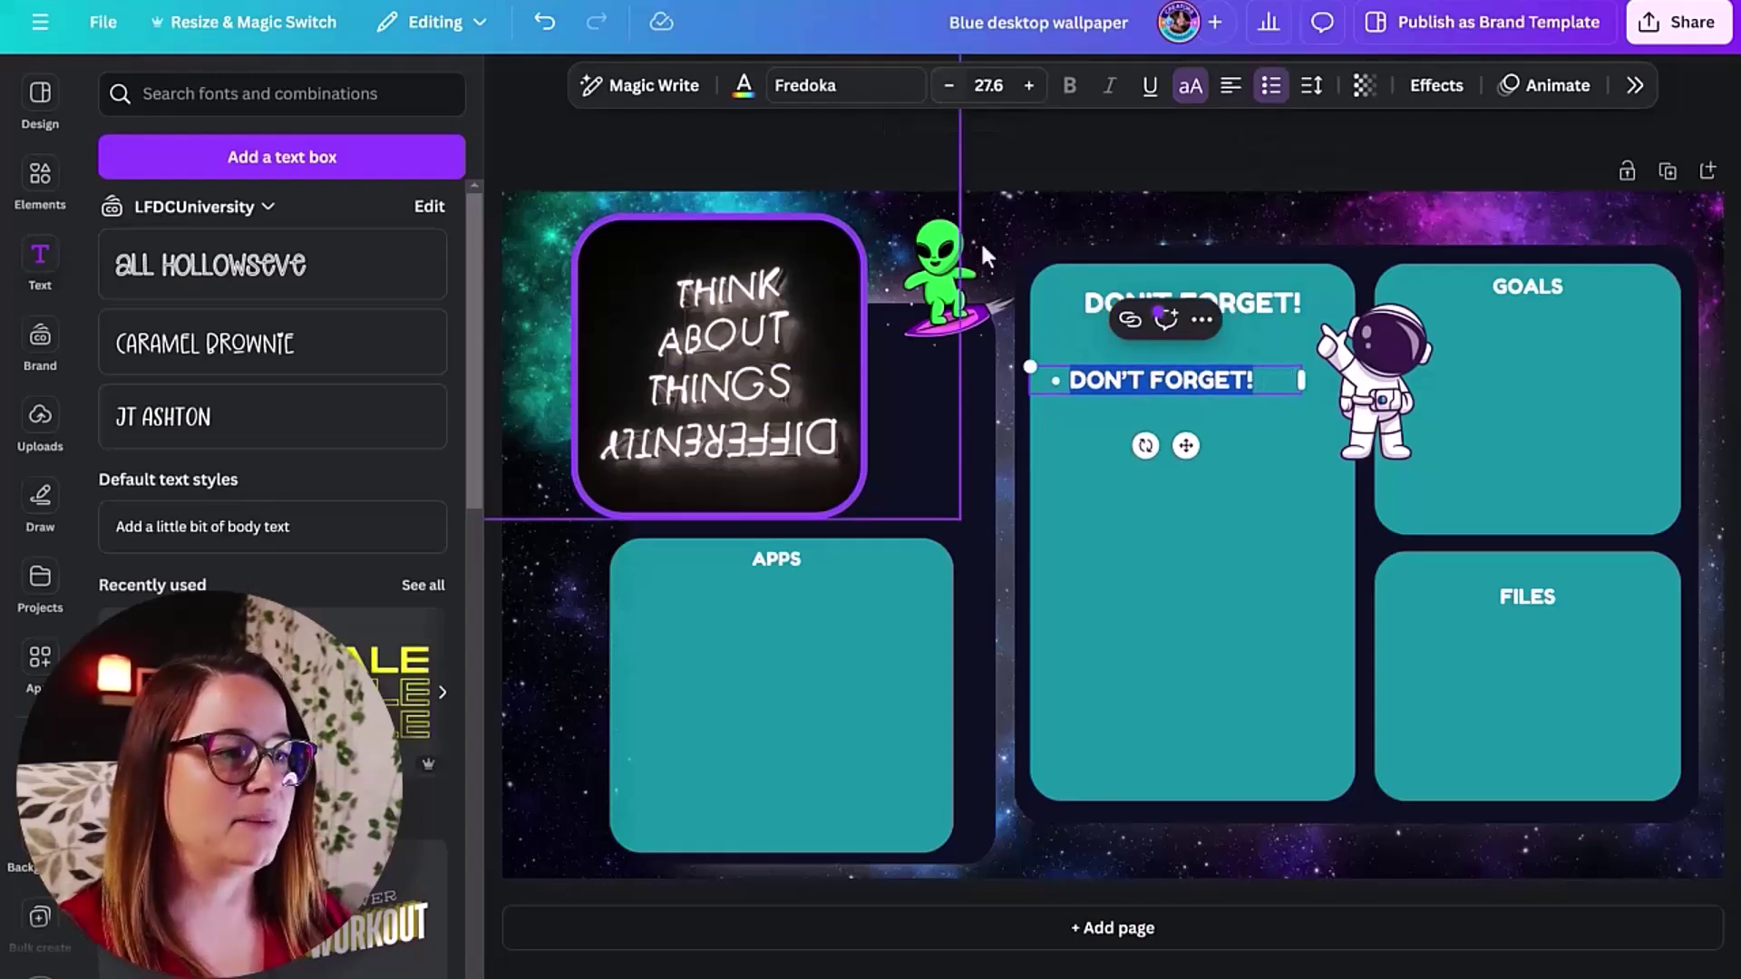
{"action": "left_click_drag", "start_coordinate": [1197, 446], "coordinate": [1197, 439]}
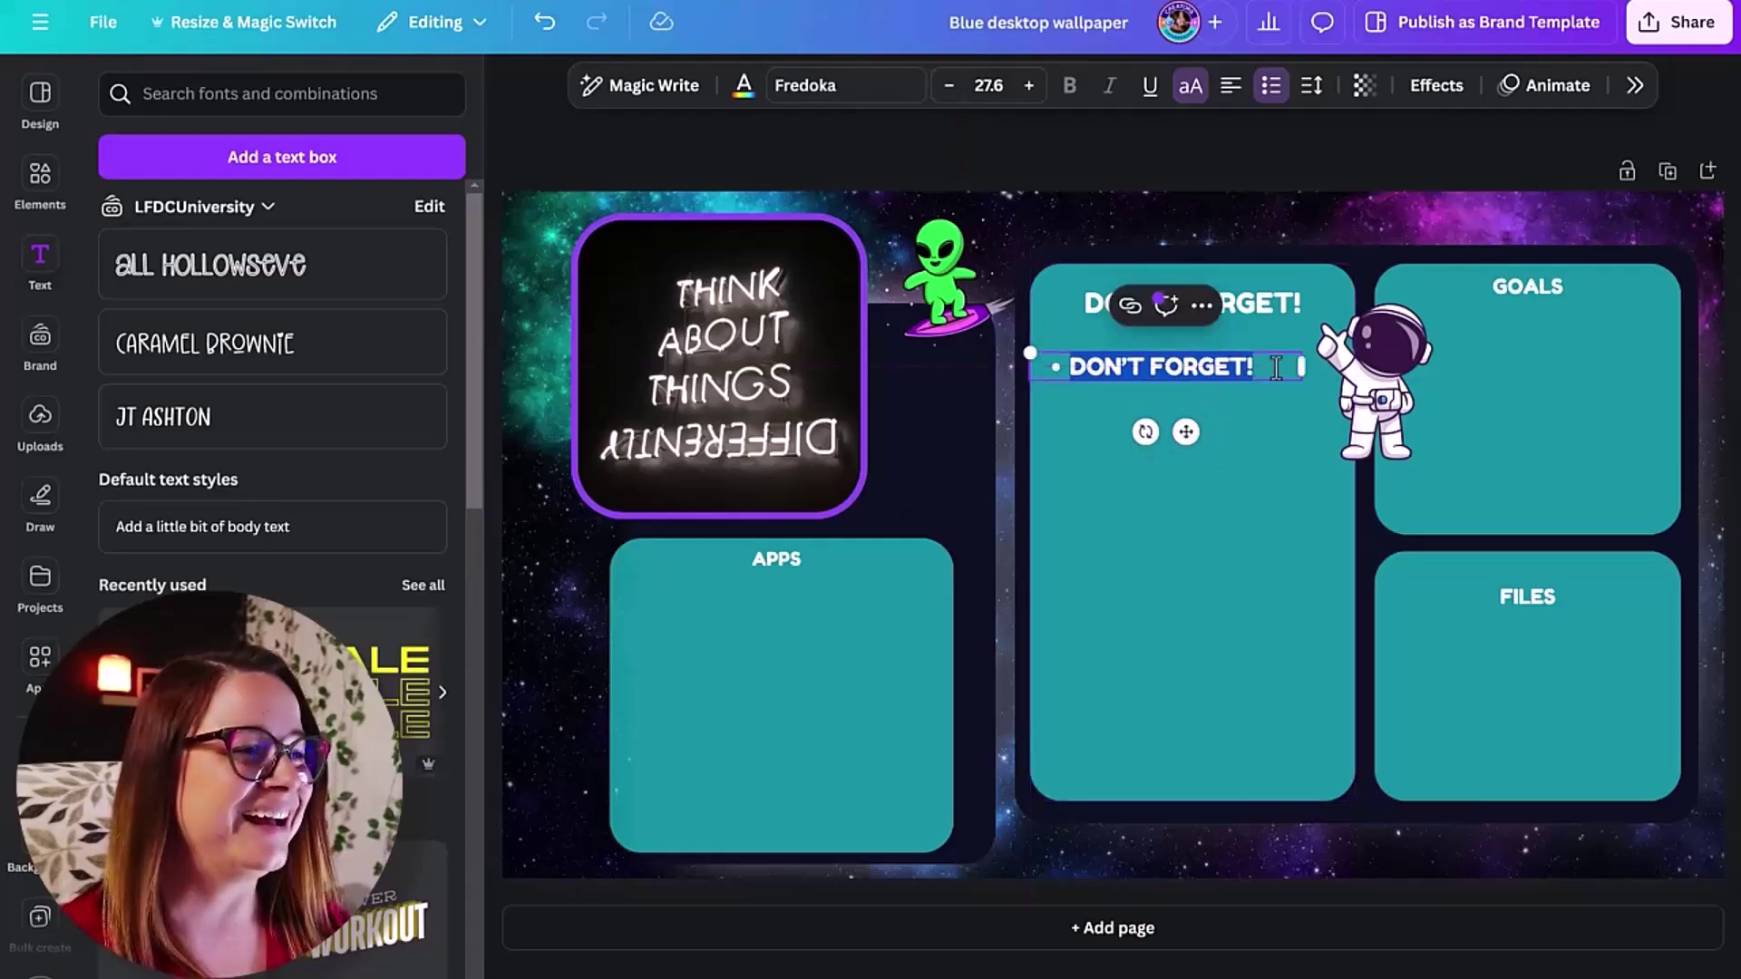
{"action": "left_click", "coordinate": [843, 85]}
{"action": "left_click", "coordinate": [1514, 839]}
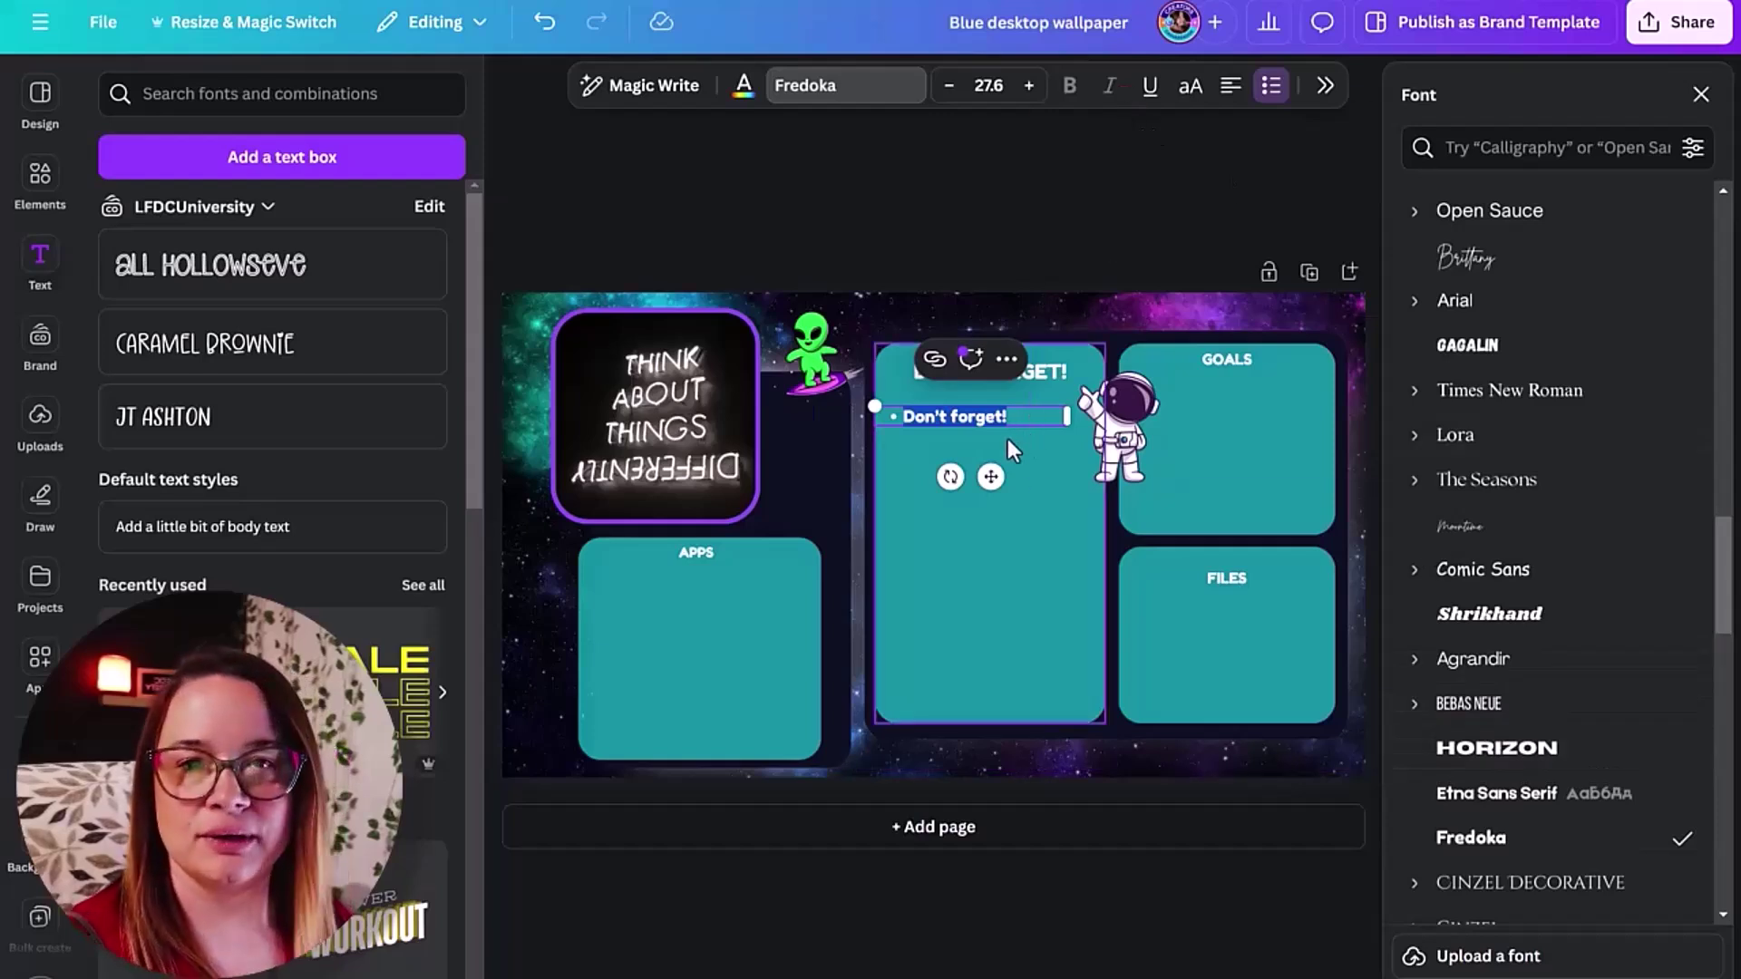
{"action": "left_click_drag", "start_coordinate": [868, 405], "coordinate": [851, 405]}
{"action": "left_click_drag", "start_coordinate": [981, 474], "coordinate": [1003, 487]}
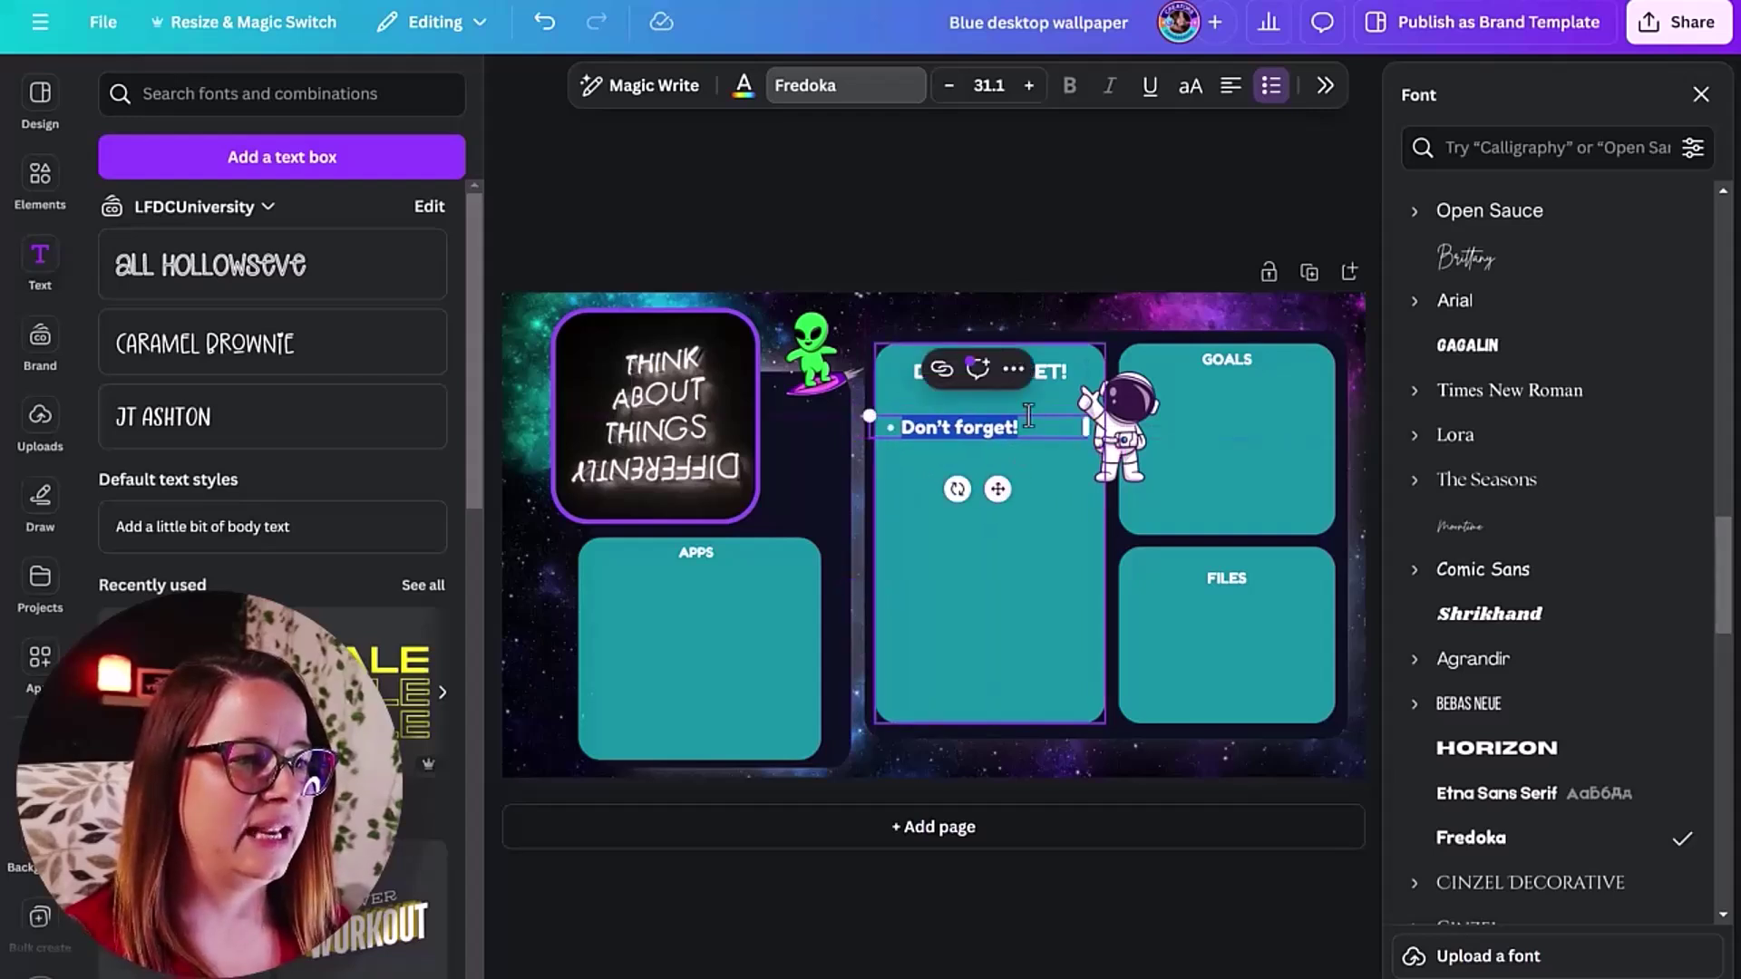
{"action": "left_click_drag", "start_coordinate": [1025, 429], "coordinate": [901, 434]}
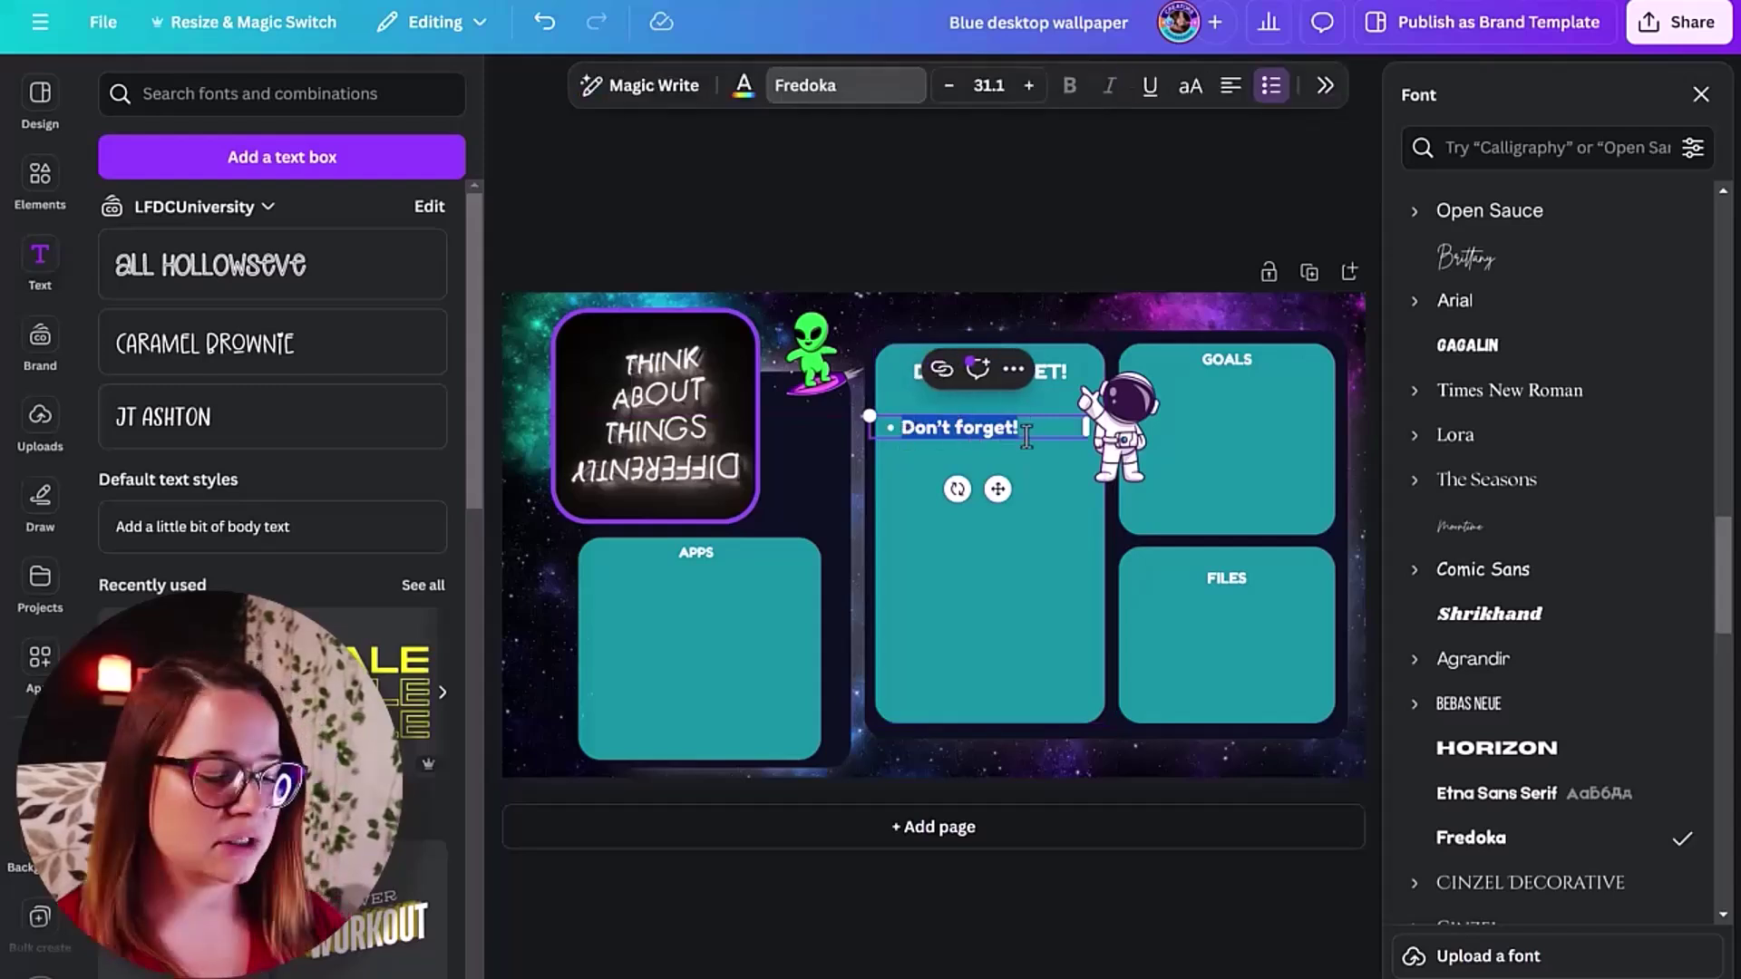
Replace the placeholder with bullets 'Checking work email!', 'Slack' and 'Google Anaytics'
{"action": "key", "text": "BackSpace"}
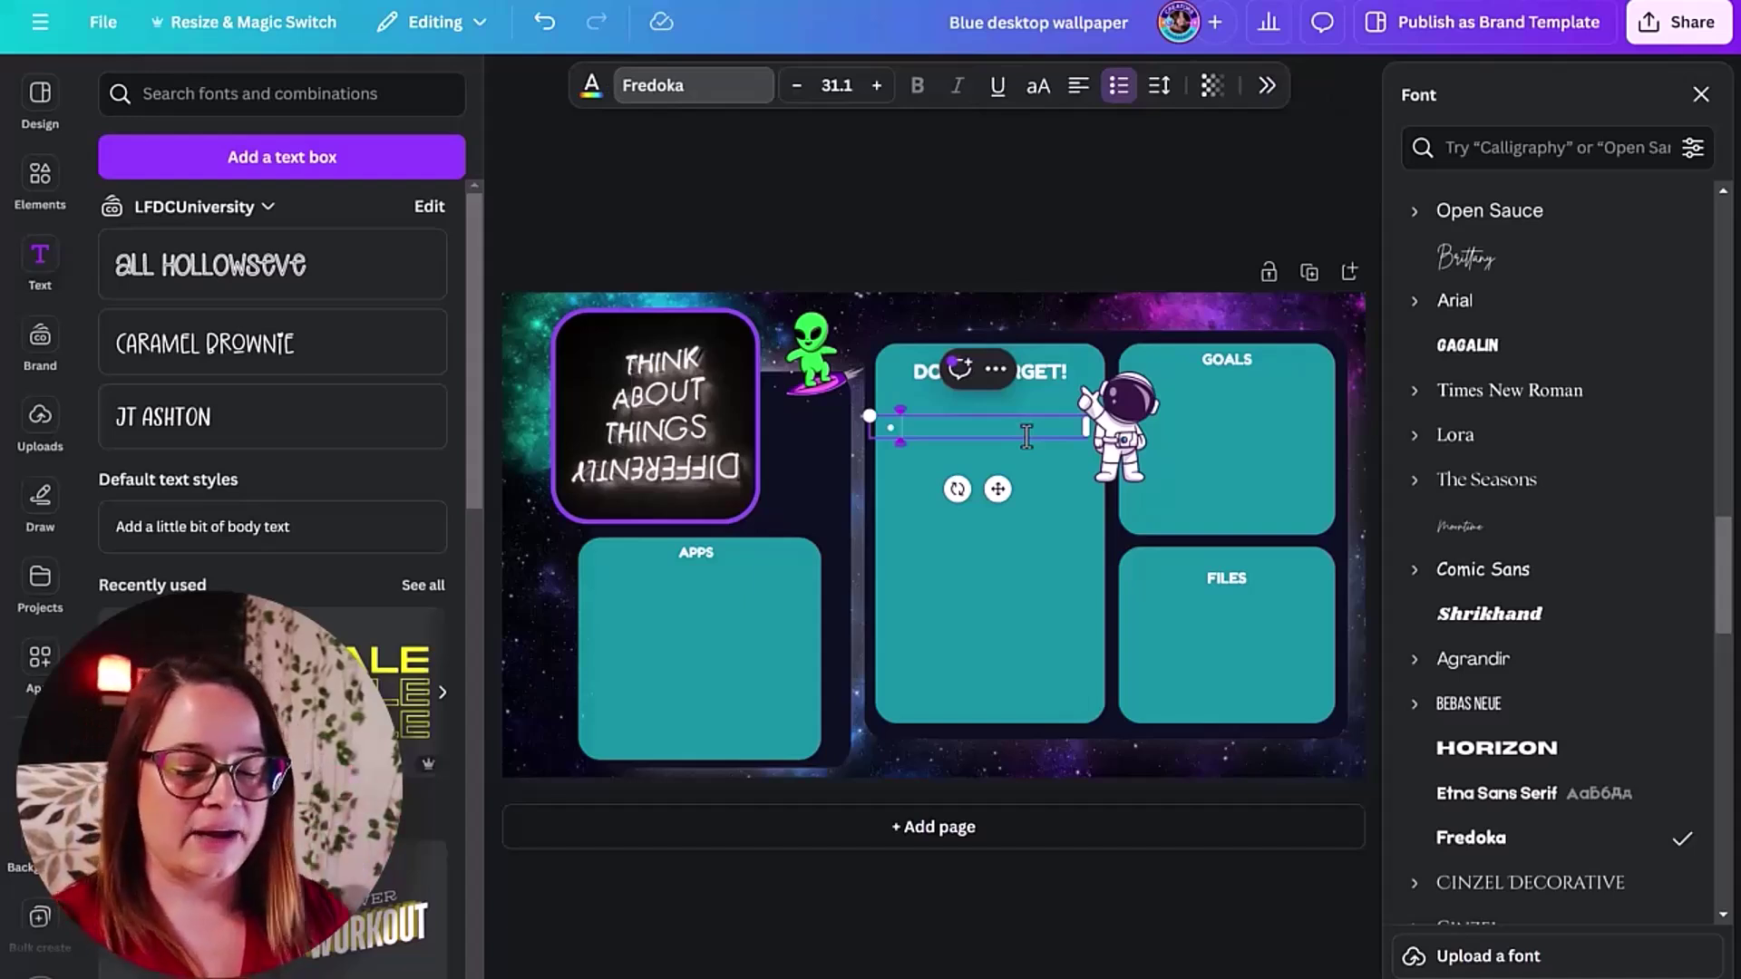
{"action": "type", "text": "Checking w"}
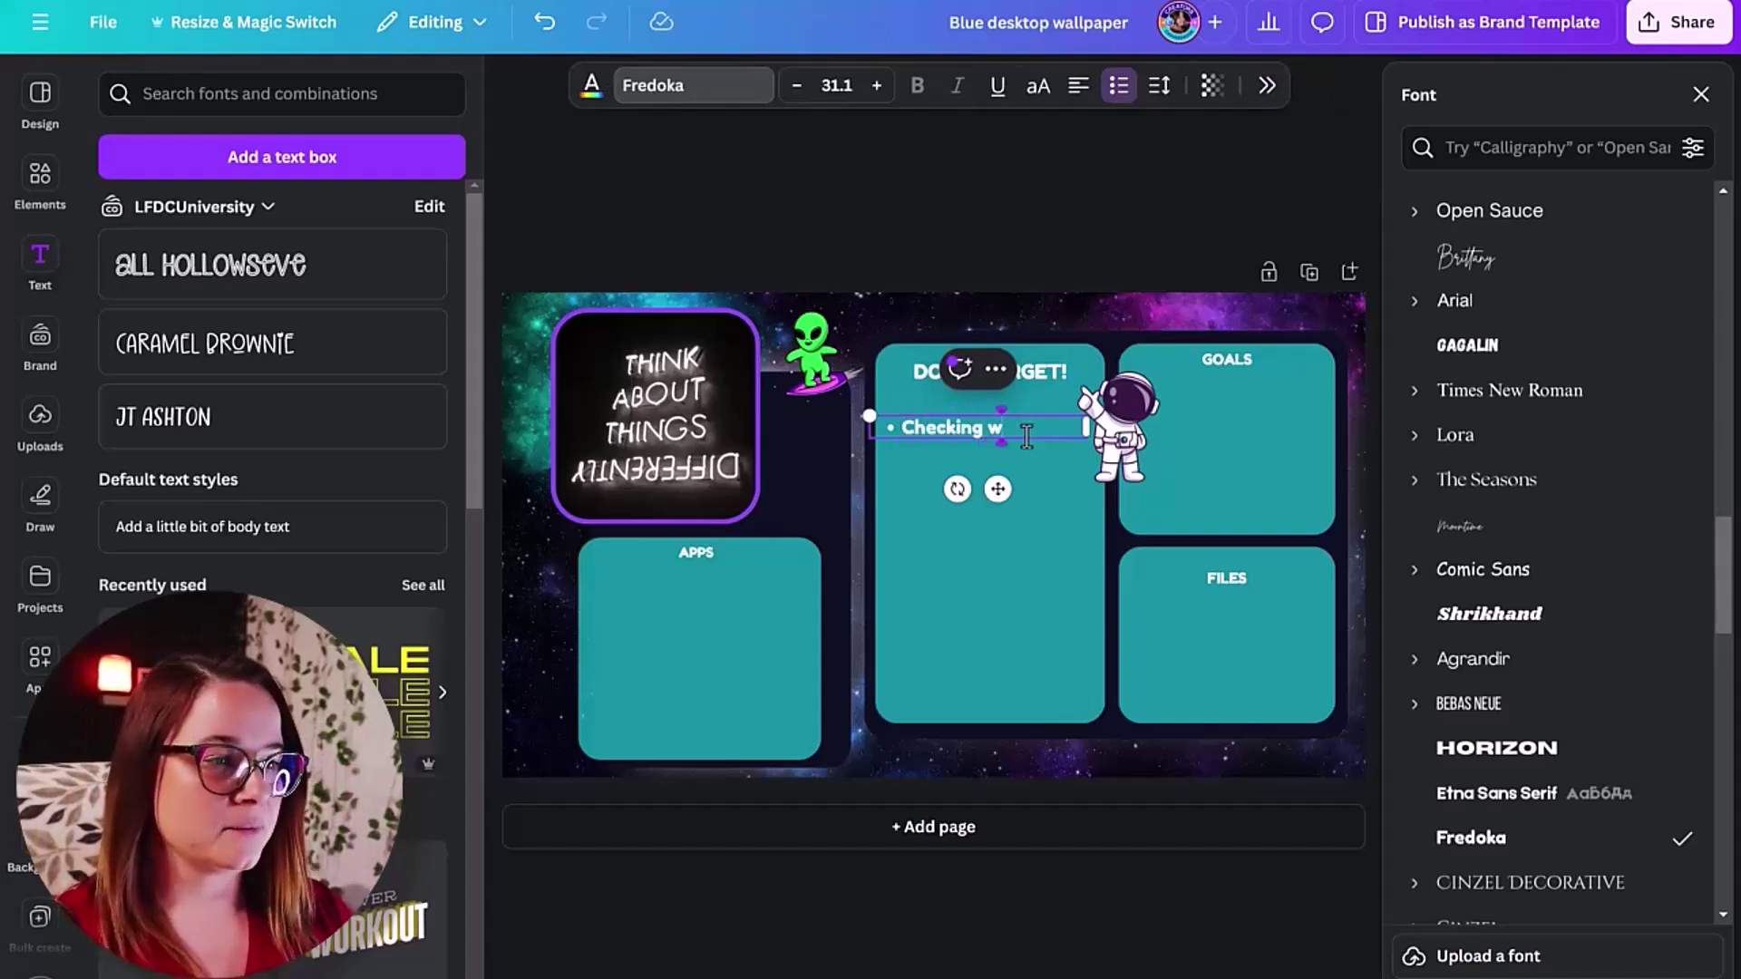
{"action": "type", "text": "ork email!"}
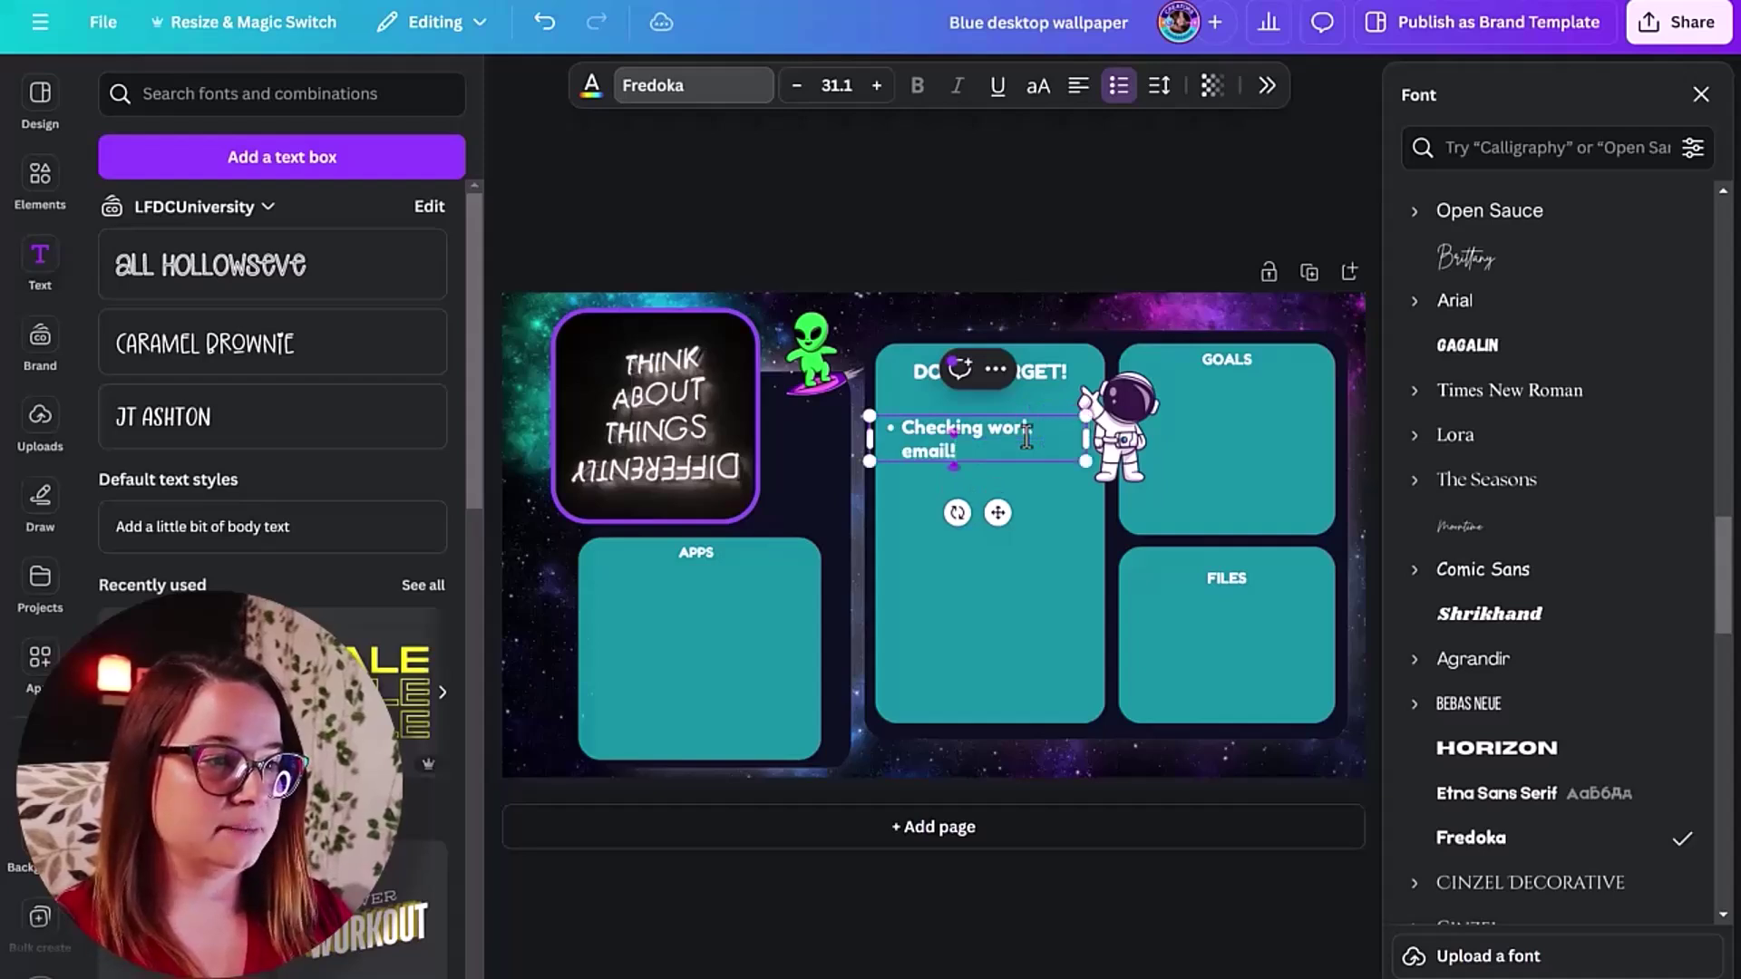
{"action": "key", "text": "Return"}
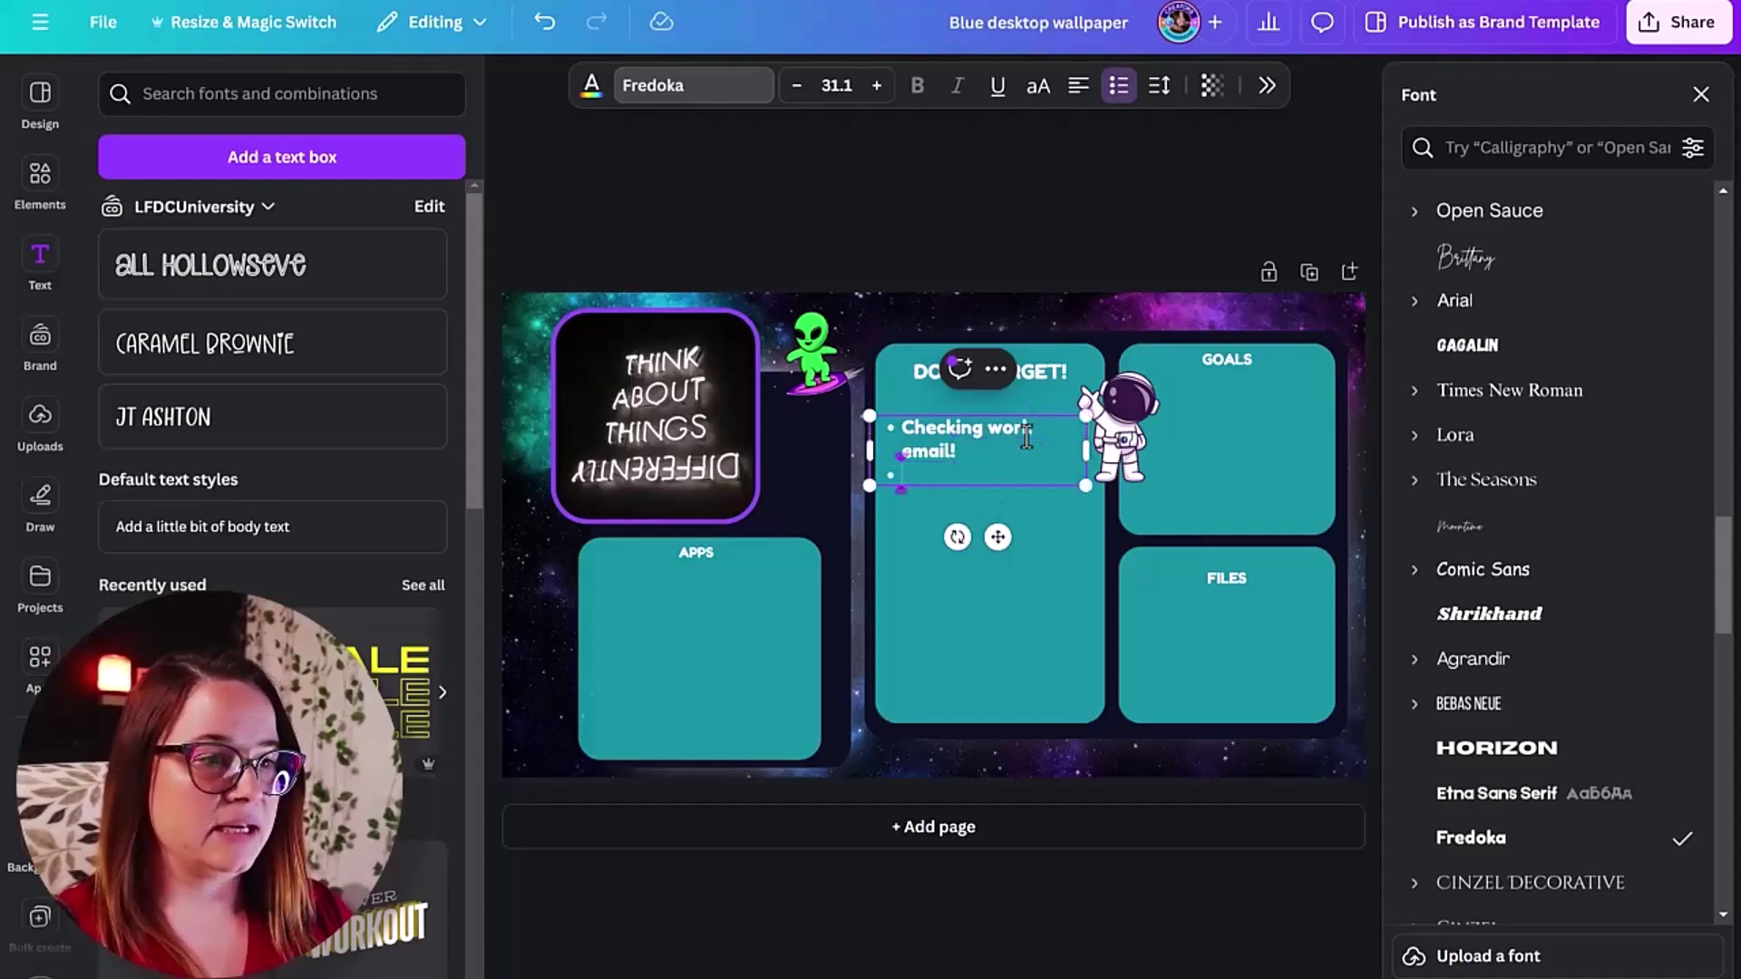
{"action": "type", "text": "Slack"}
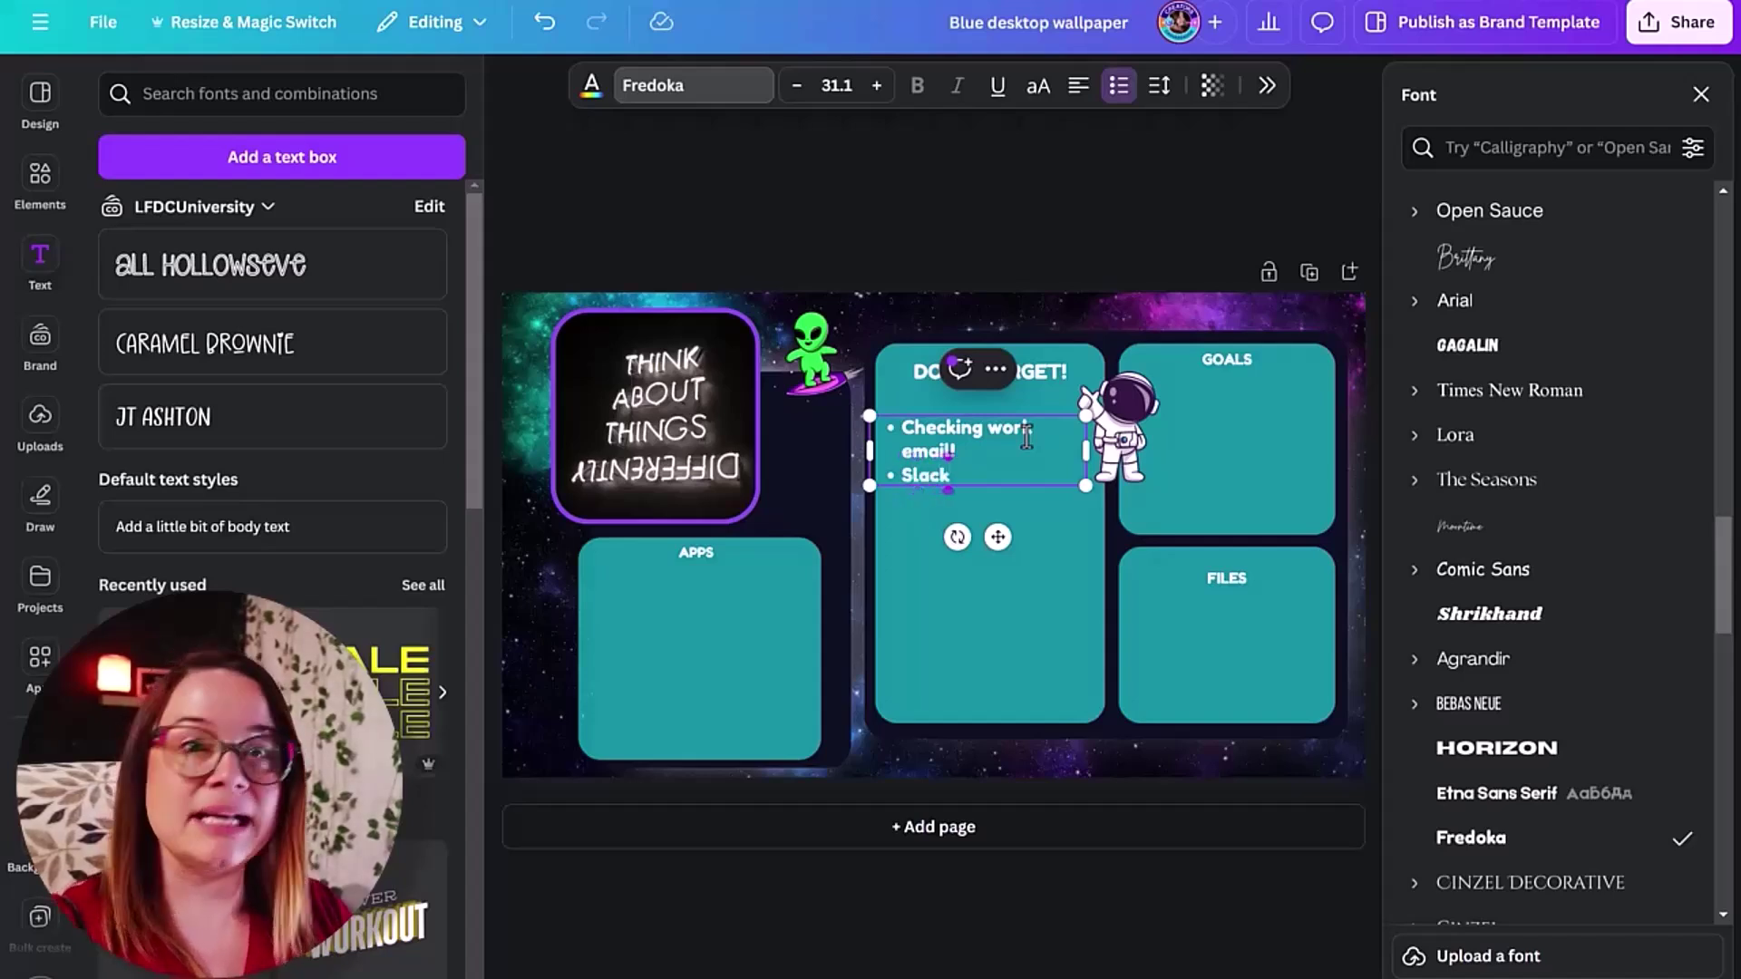
{"action": "key", "text": "Return"}
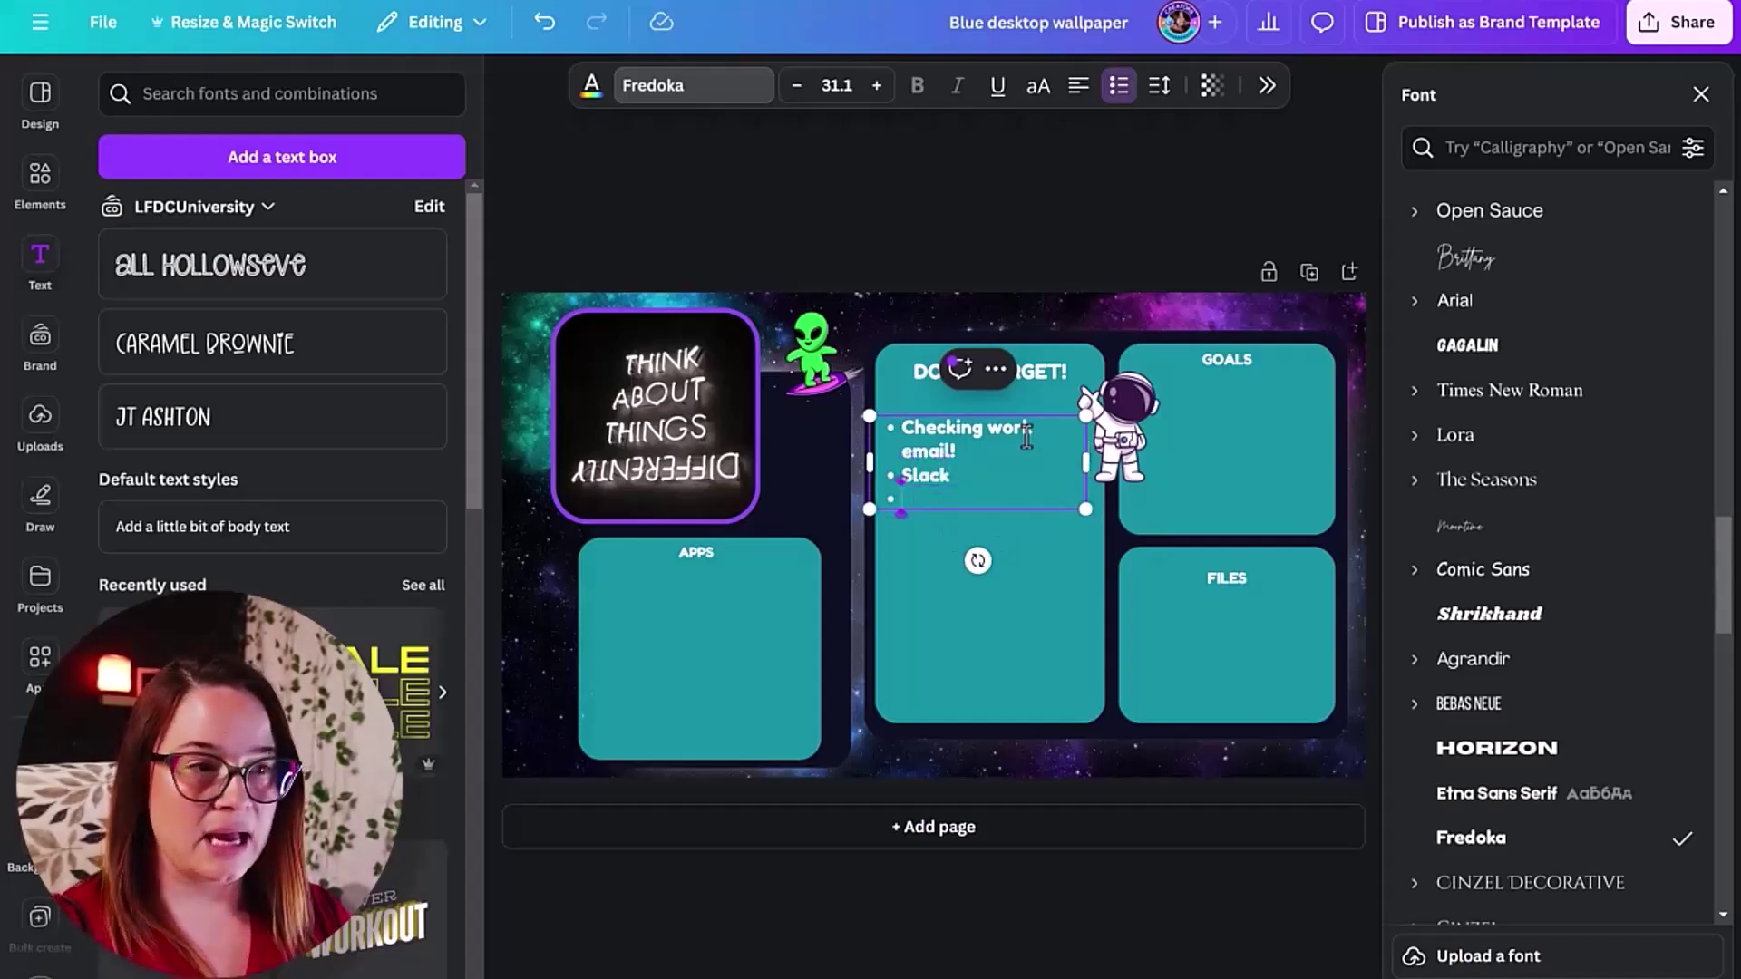
{"action": "type", "text": "Google Anaytics"}
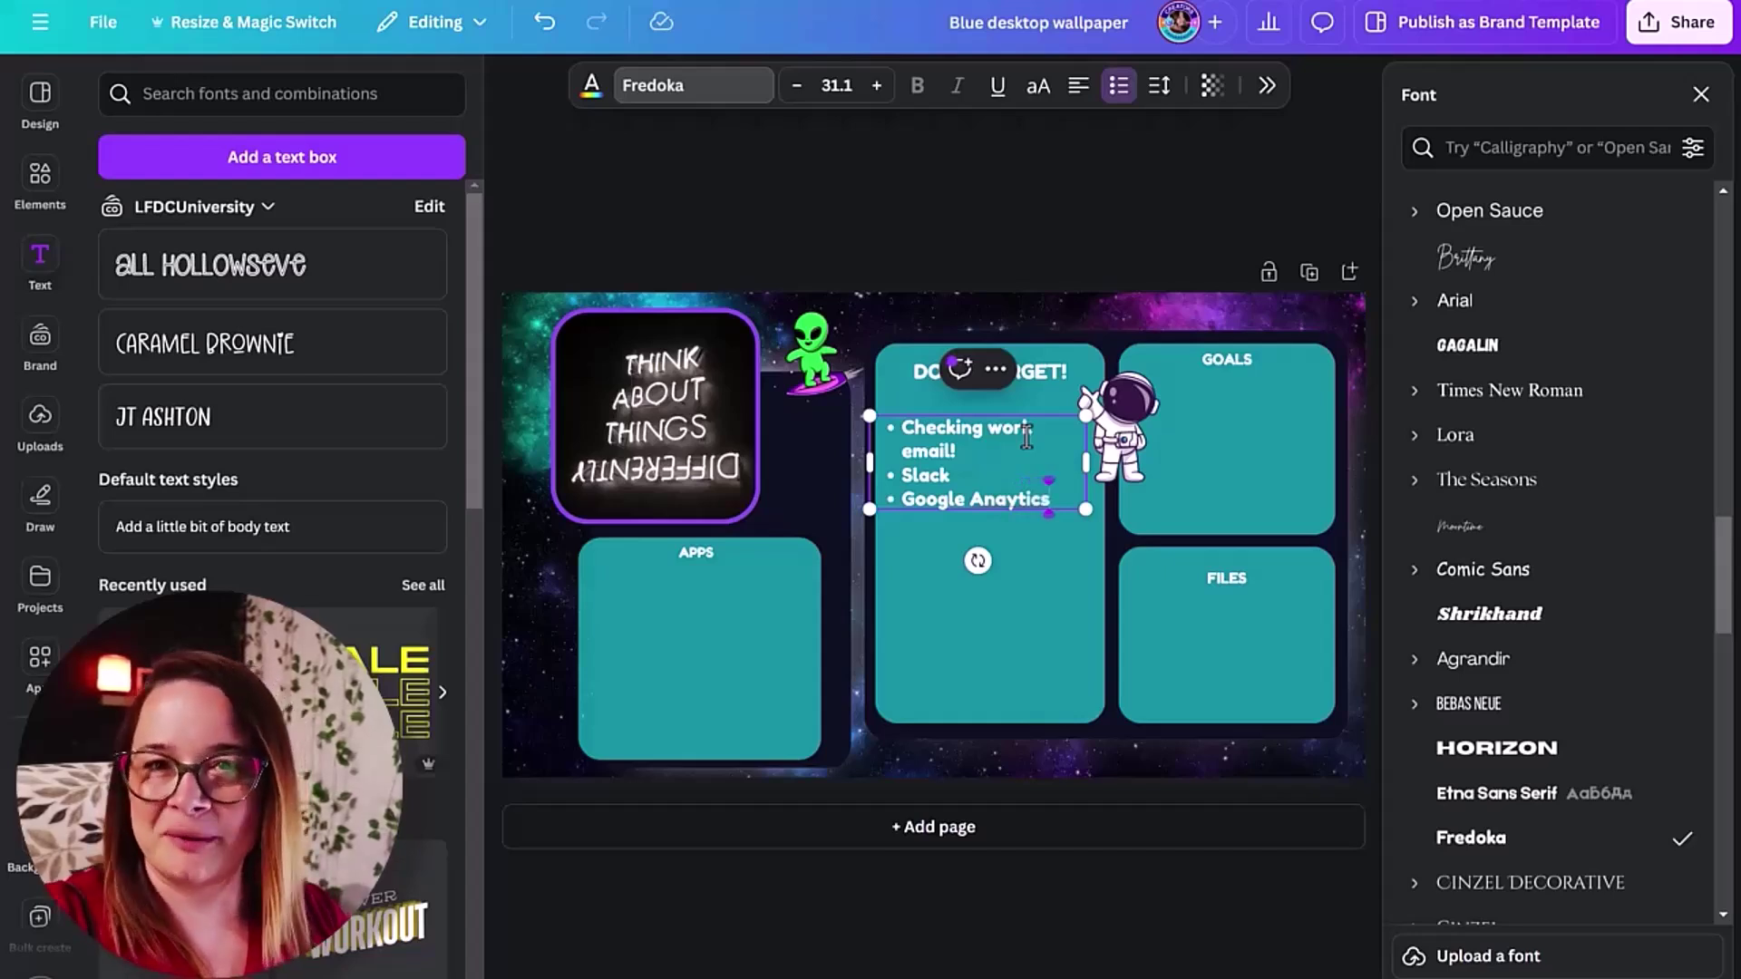
Add bullets 'Respond to comments', 'Design Messages' and 'Google Tasks', correcting typos along the way
{"action": "key", "text": "Return"}
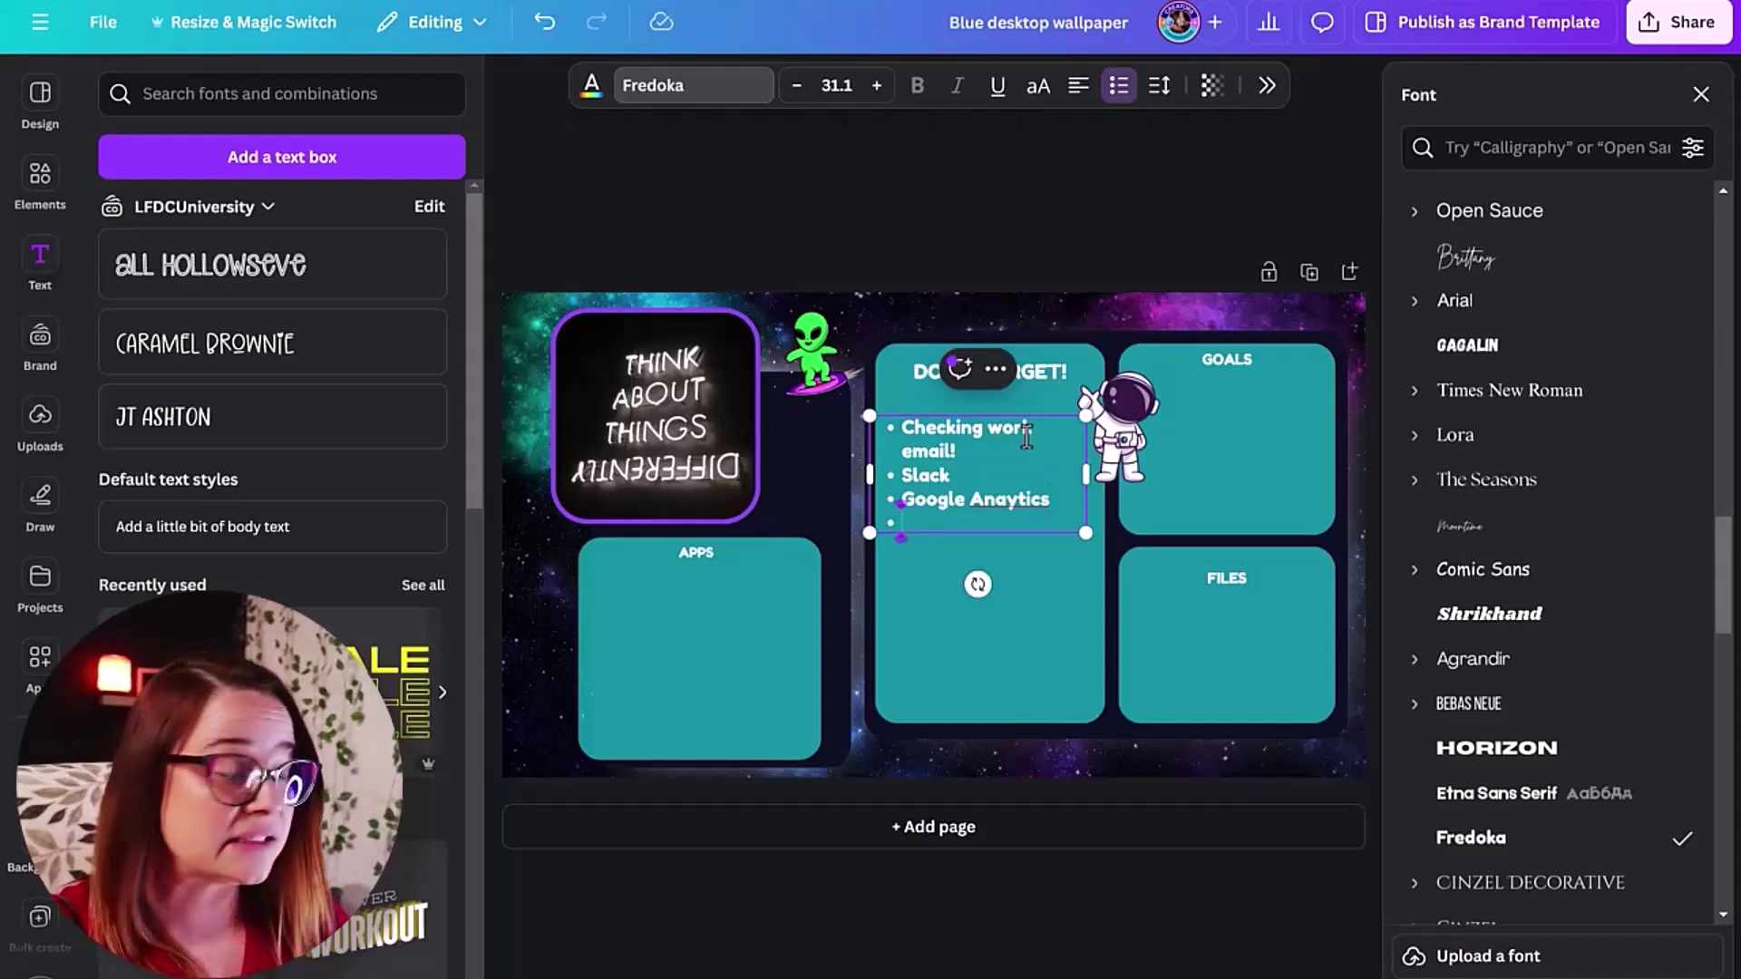
{"action": "type", "text": "Respond to comments"}
{"action": "key", "text": "Return"}
{"action": "type", "text": "design"}
{"action": "key", "text": "BackSpace"}
{"action": "key", "text": "BackSpace"}
{"action": "key", "text": "BackSpace"}
{"action": "key", "text": "BackSpace"}
{"action": "key", "text": "BackSpace"}
{"action": "key", "text": "BackSpace"}
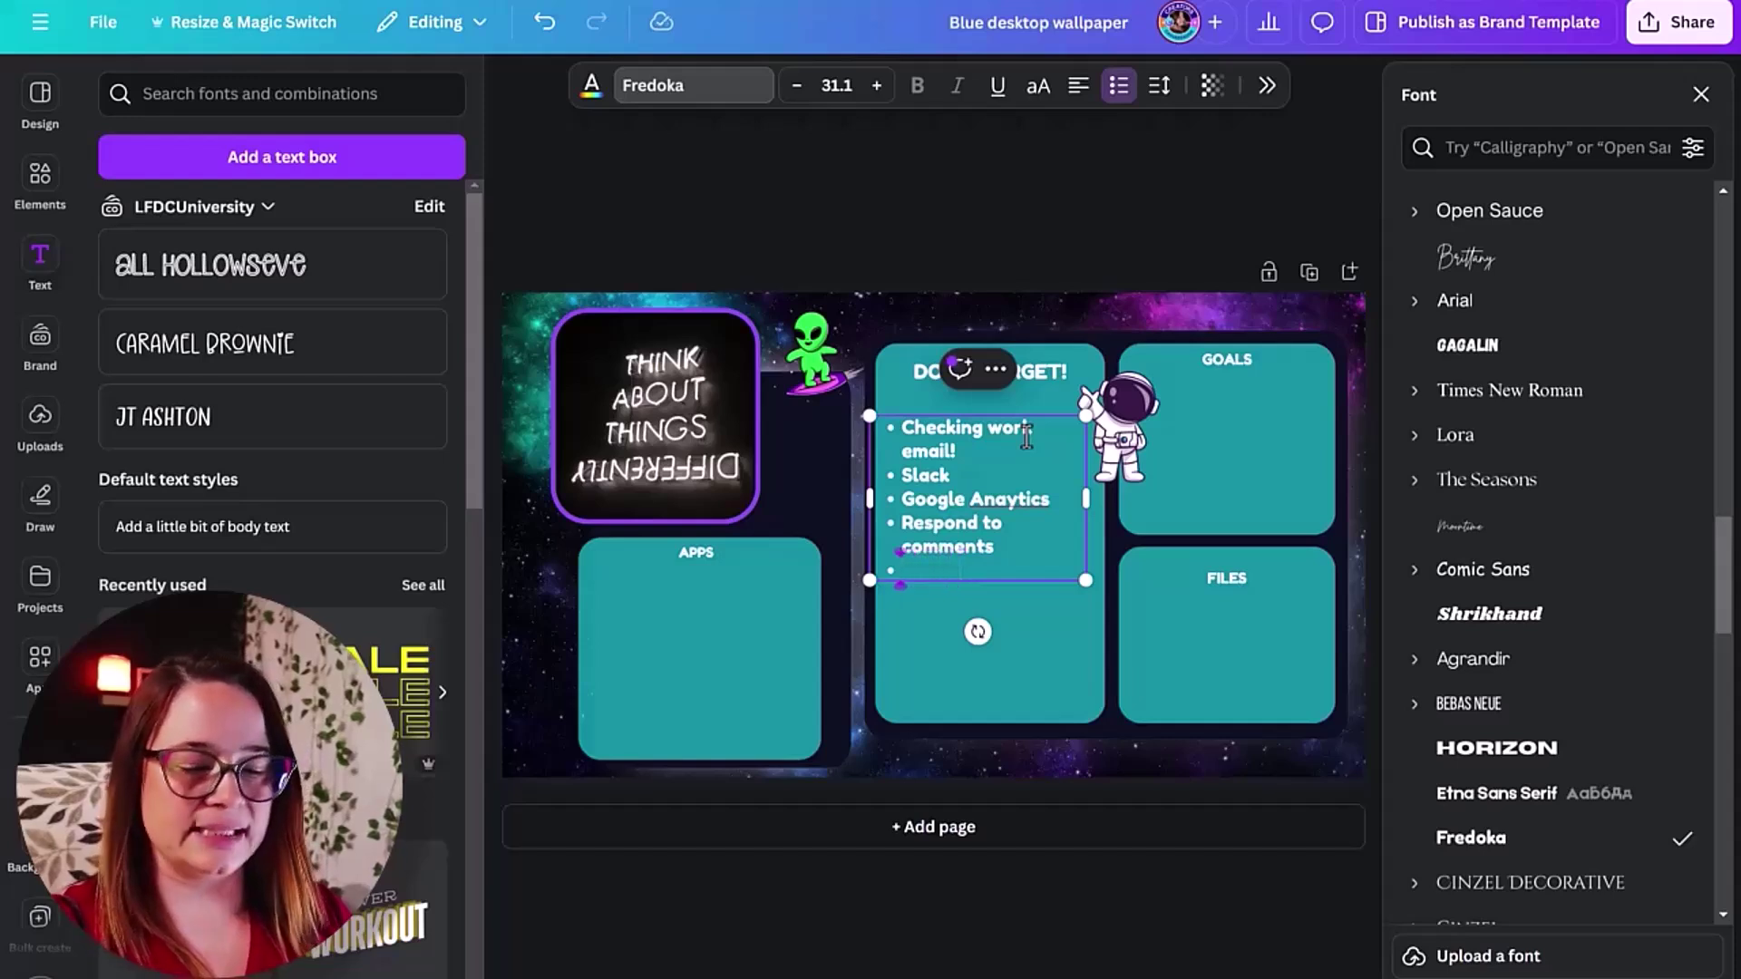
{"action": "type", "text": "Design Message"}
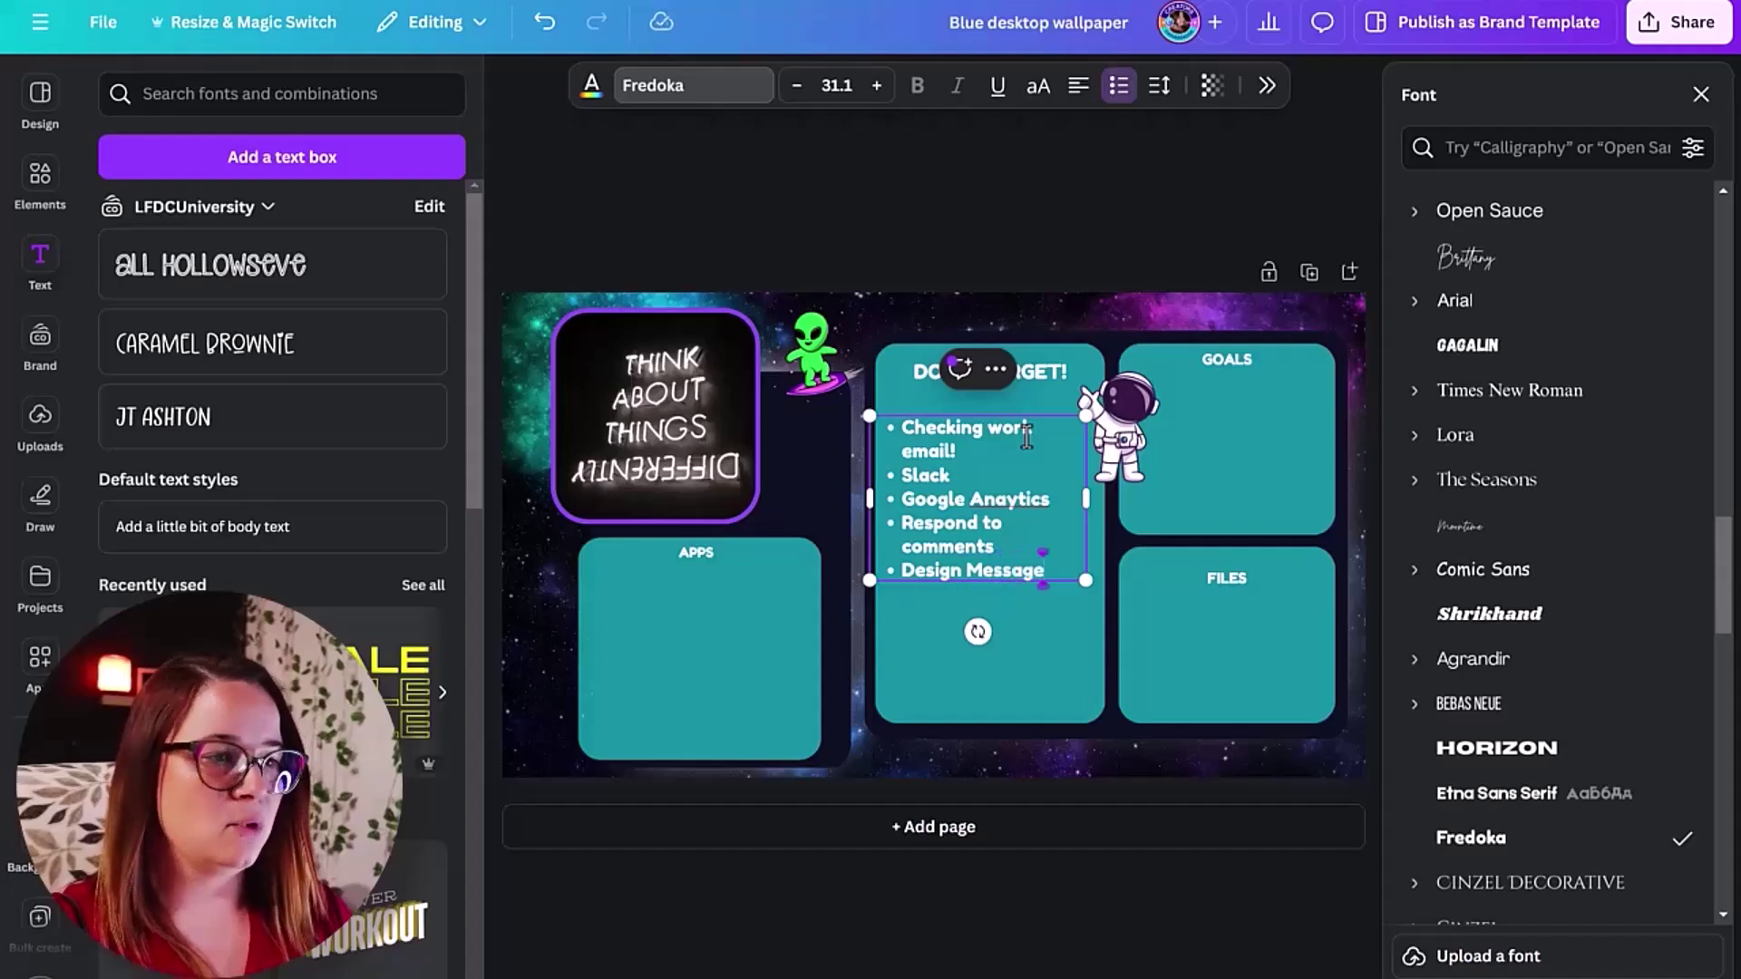
{"action": "type", "text": "s"}
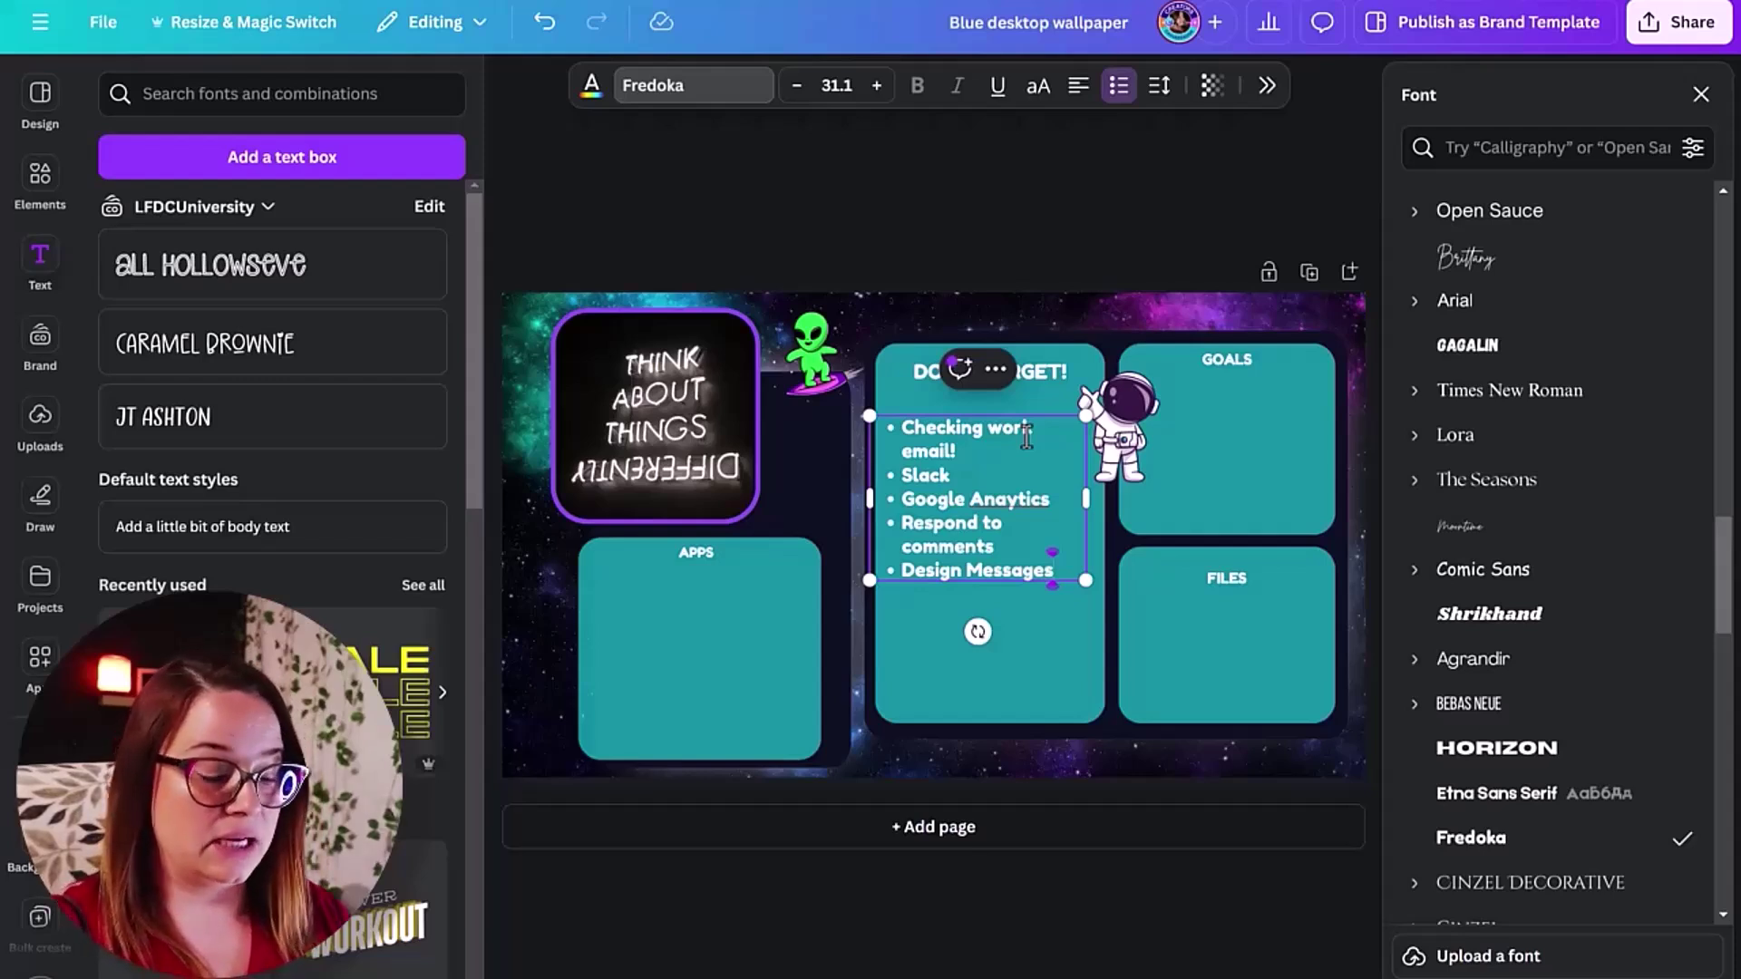
{"action": "key", "text": "Return"}
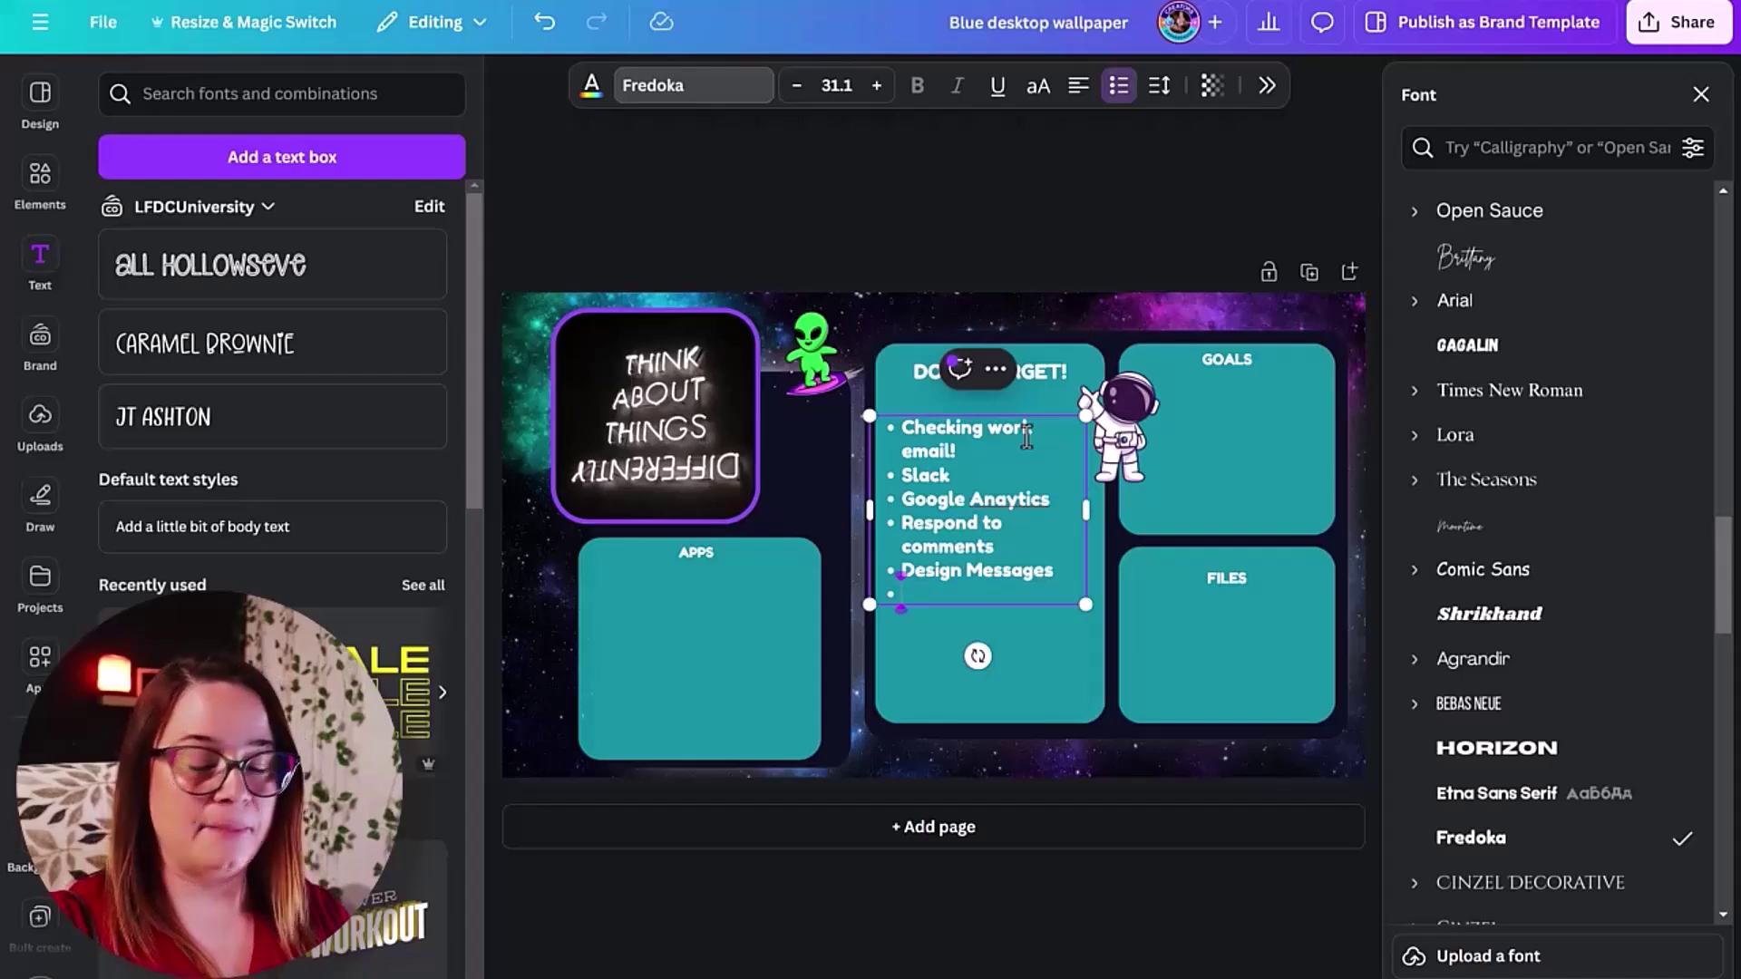
{"action": "type", "text": "Google"}
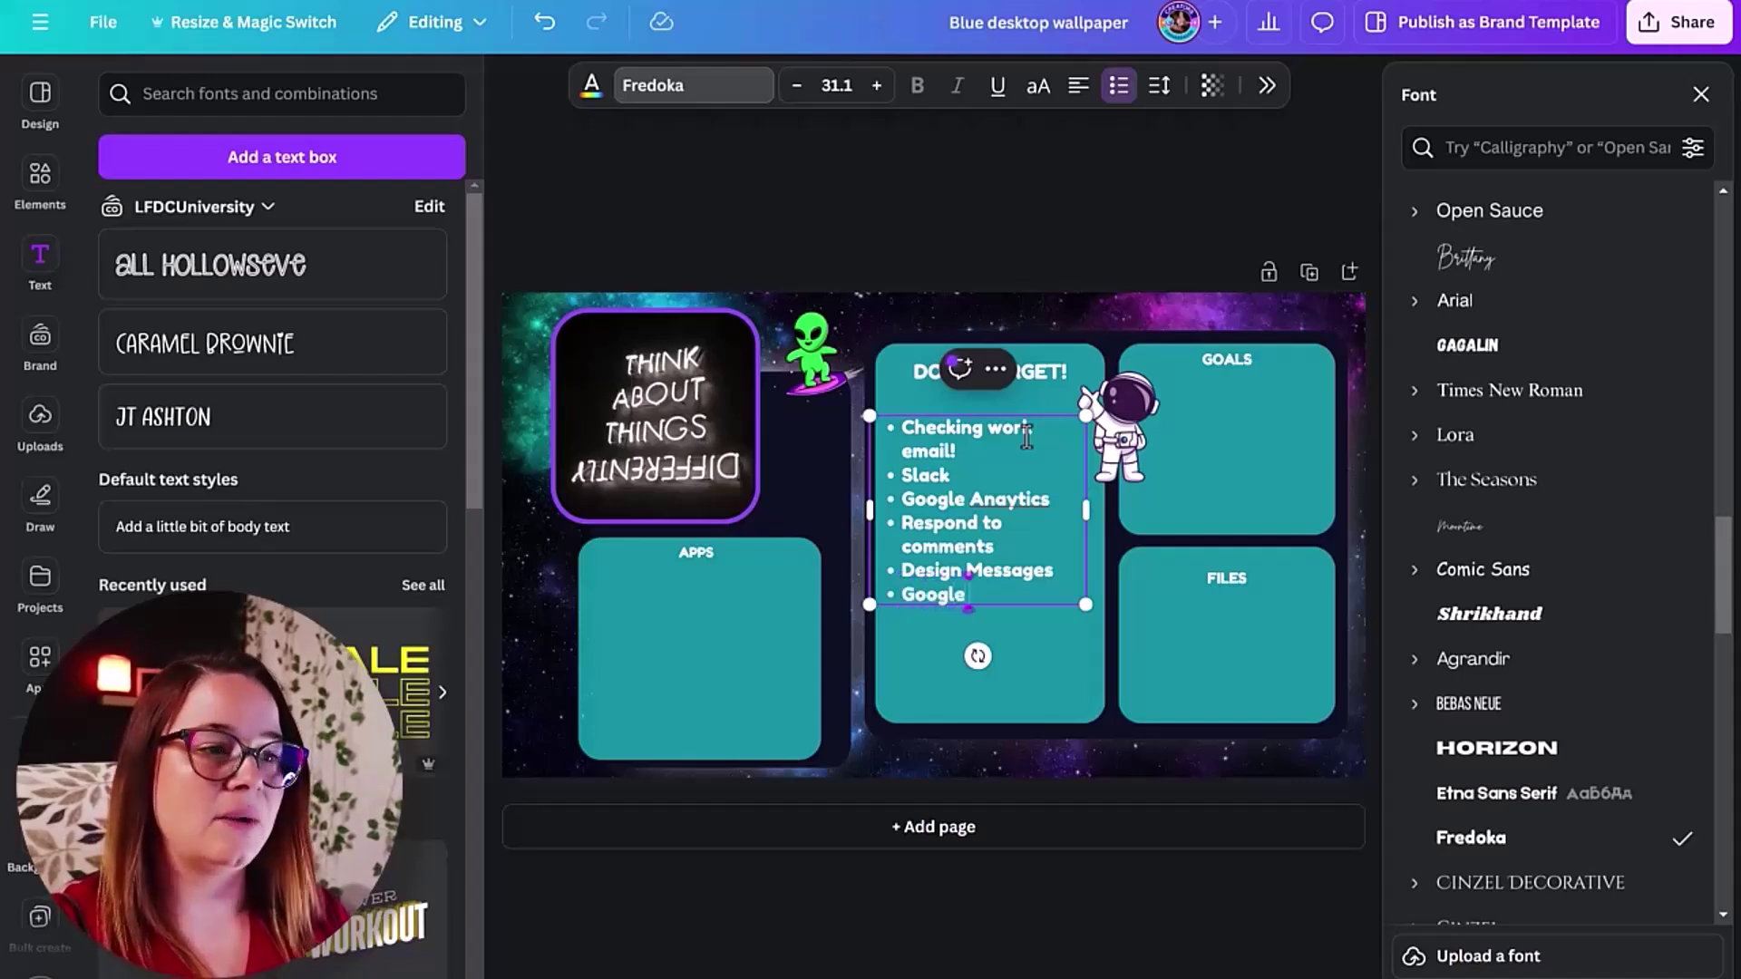
{"action": "type", "text": " Tasdk"}
{"action": "key", "text": "BackSpace"}
{"action": "key", "text": "BackSpace"}
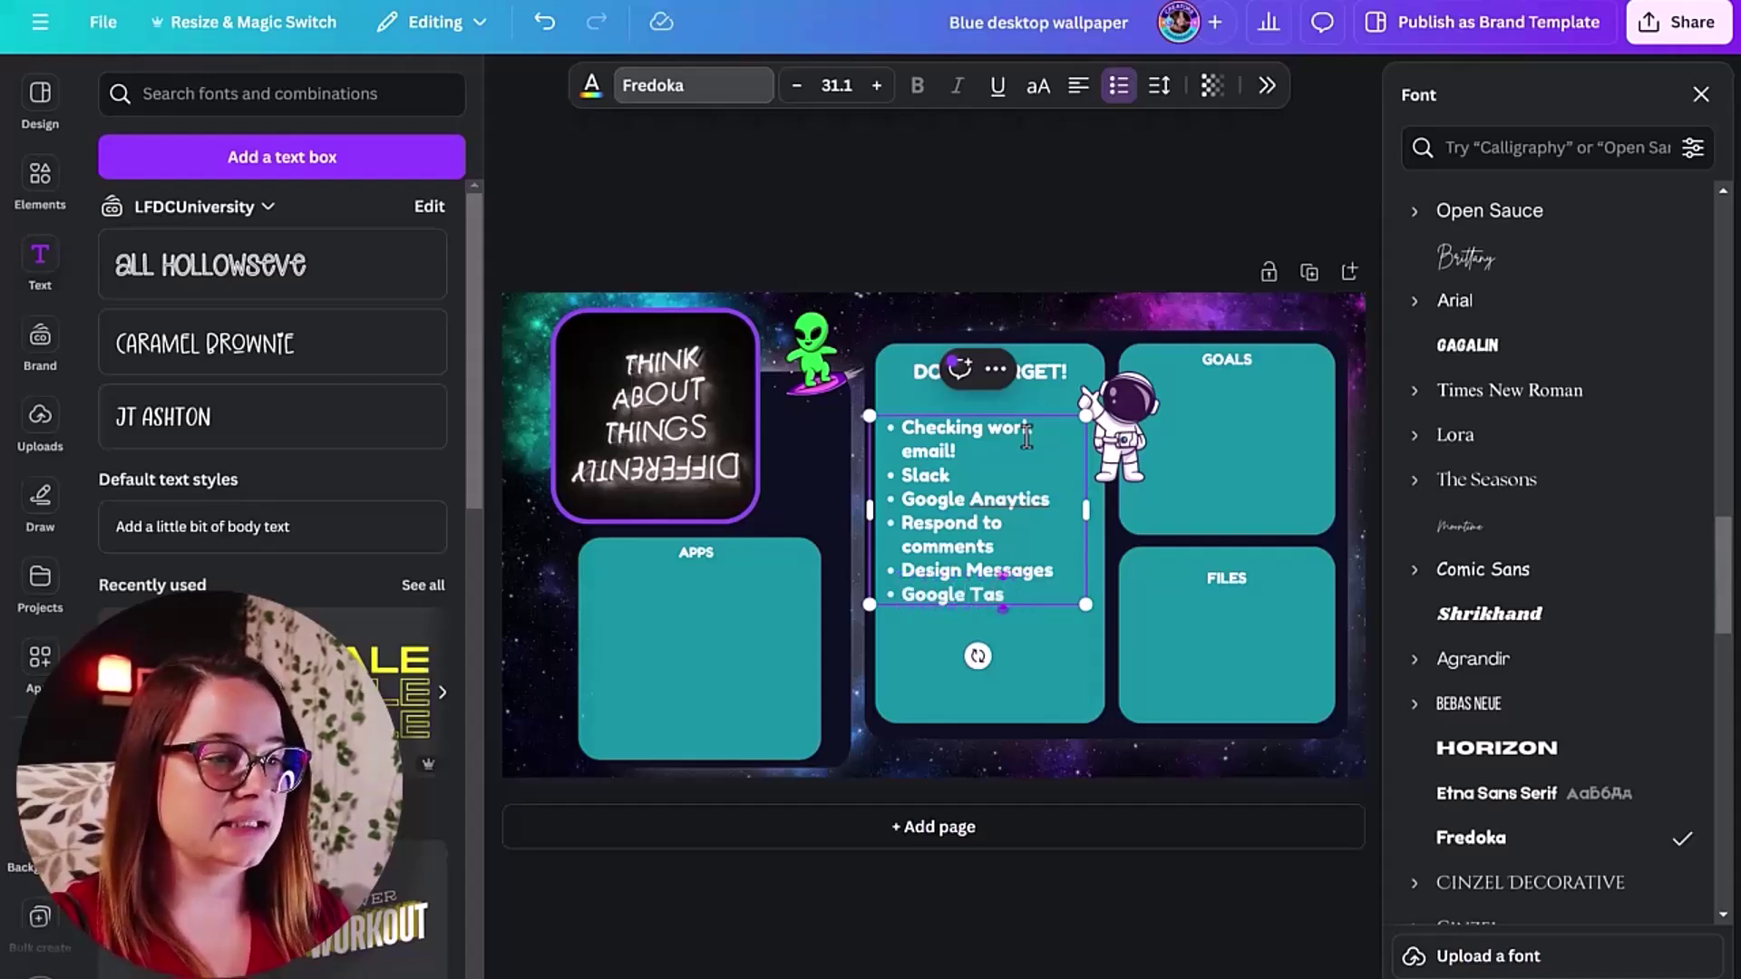
{"action": "type", "text": "ks"}
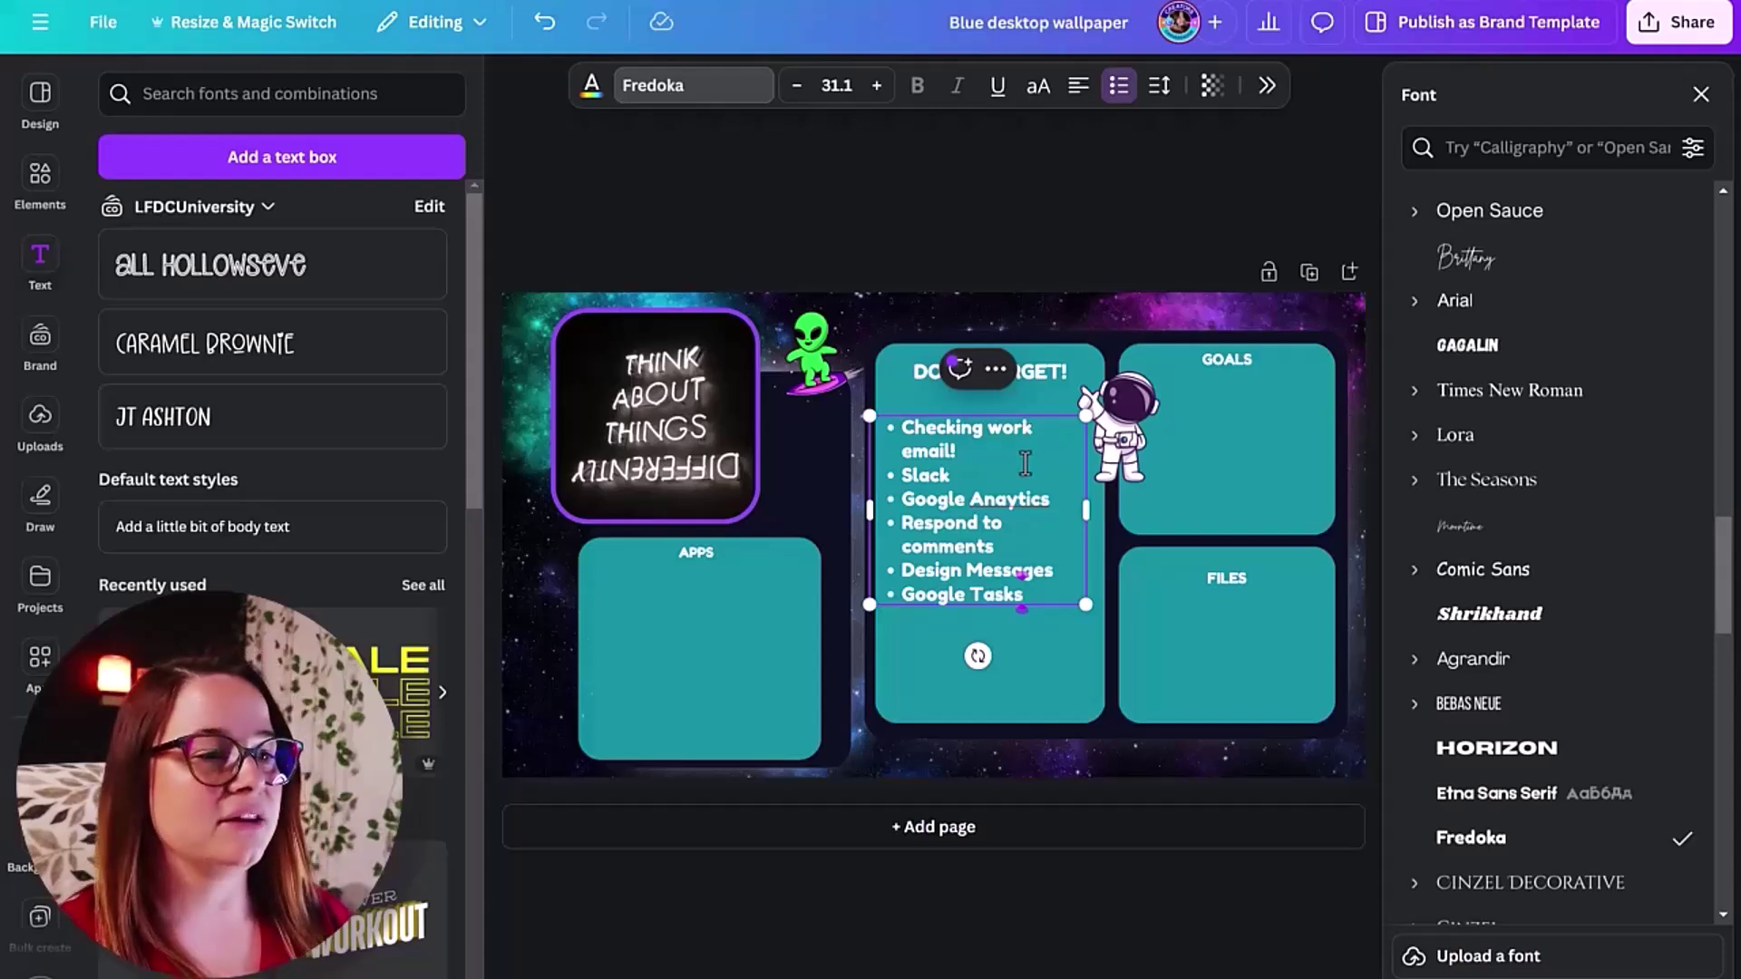
Enlarge the bullet list to size 38.4 and move it slightly lower
{"action": "left_click_drag", "start_coordinate": [1086, 604], "coordinate": [1124, 660]}
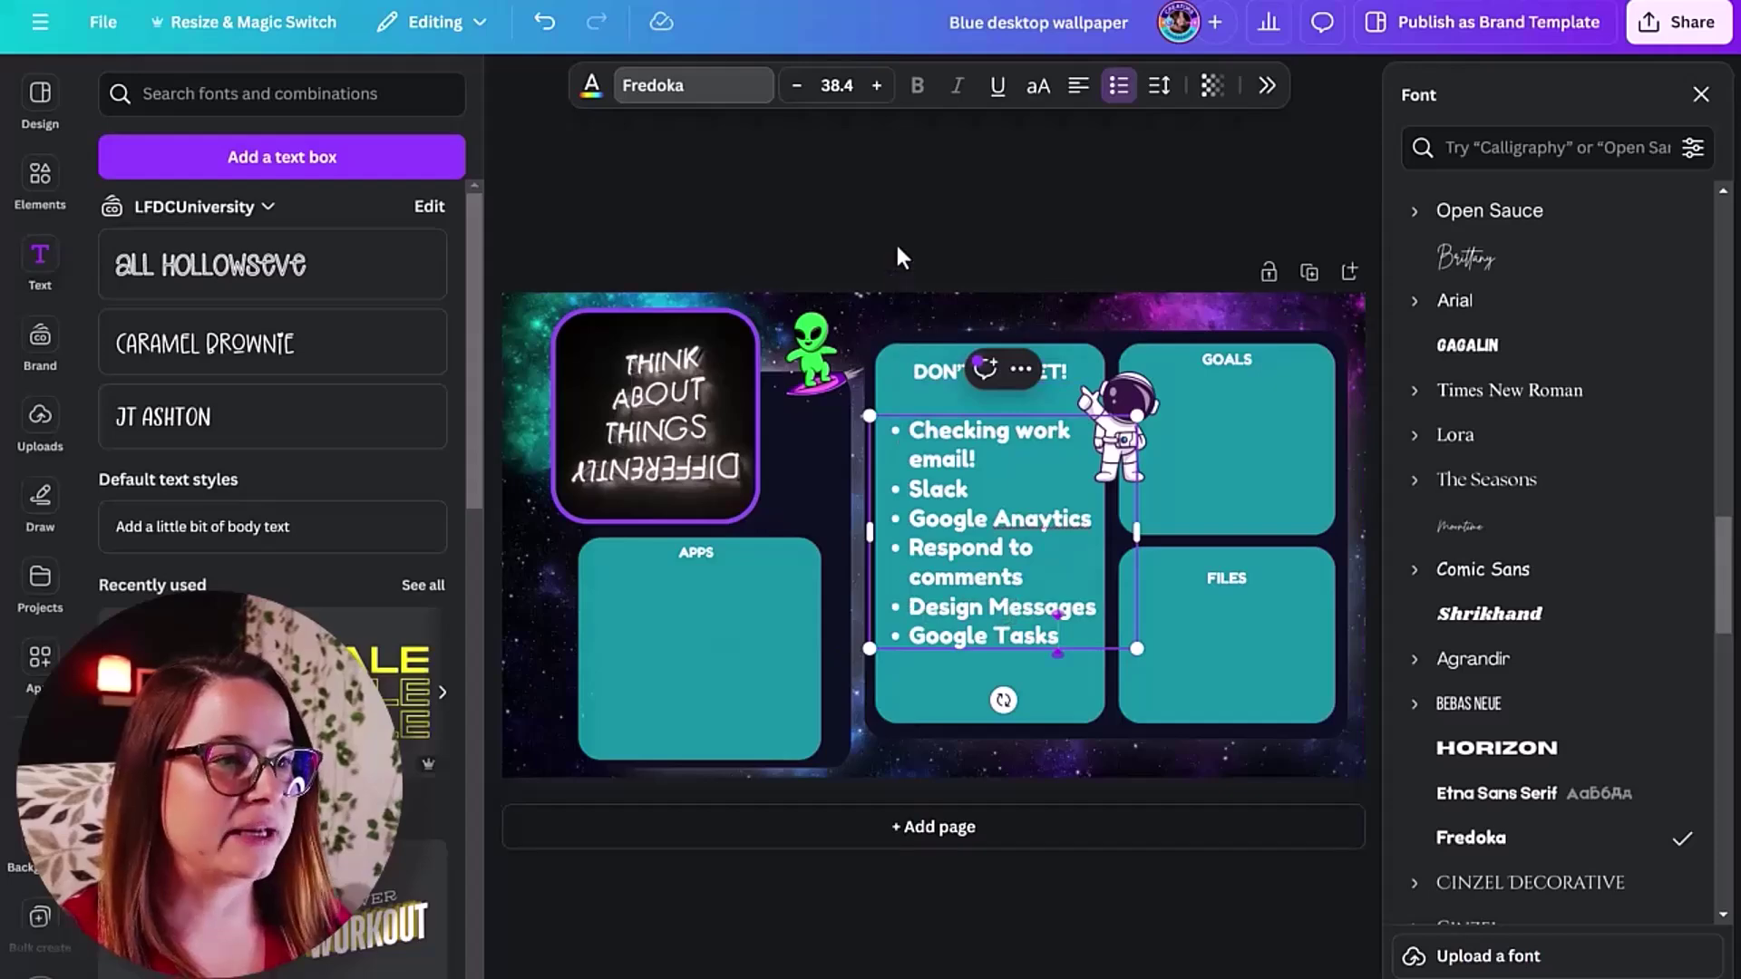
{"action": "key", "text": "Escape"}
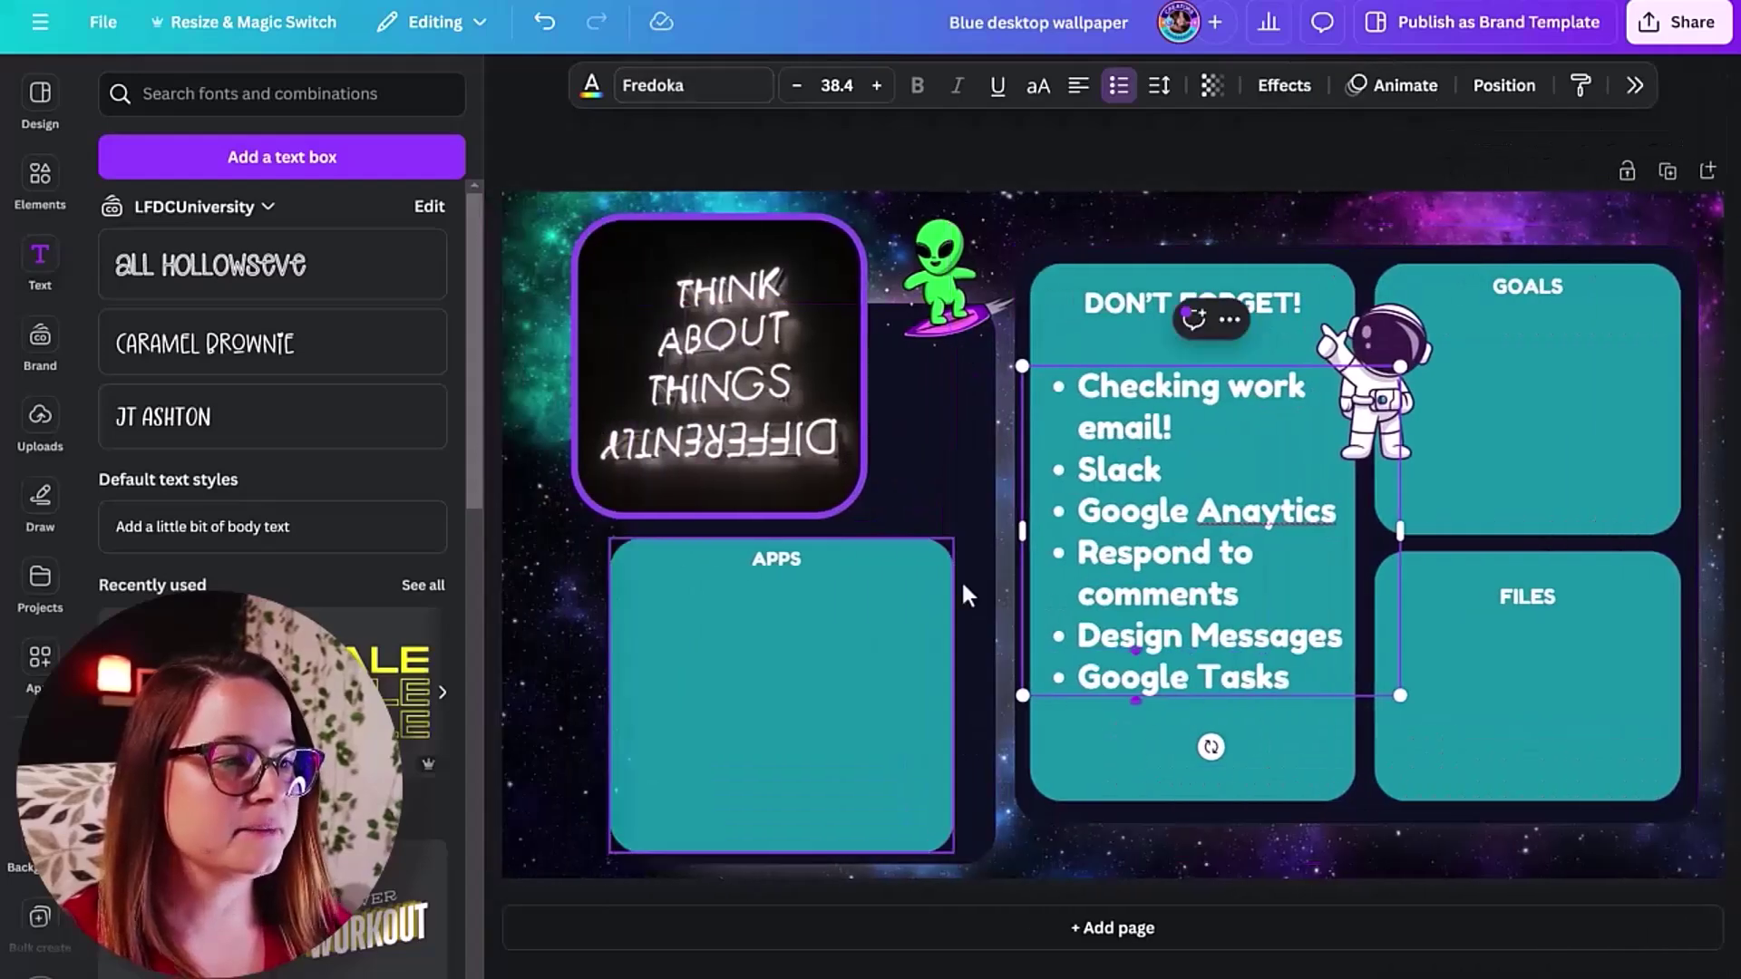
{"action": "left_click", "coordinate": [1101, 121]}
{"action": "mouse_move", "coordinate": [1109, 466]}
{"action": "left_mouse_down"}
{"action": "mouse_move", "coordinate": [1110, 490]}
{"action": "mouse_move", "coordinate": [1104, 475]}
{"action": "left_mouse_up"}
Enlarge the DON'T FORGET! heading to size 41.9 and recentre it
{"action": "left_click", "coordinate": [1164, 303]}
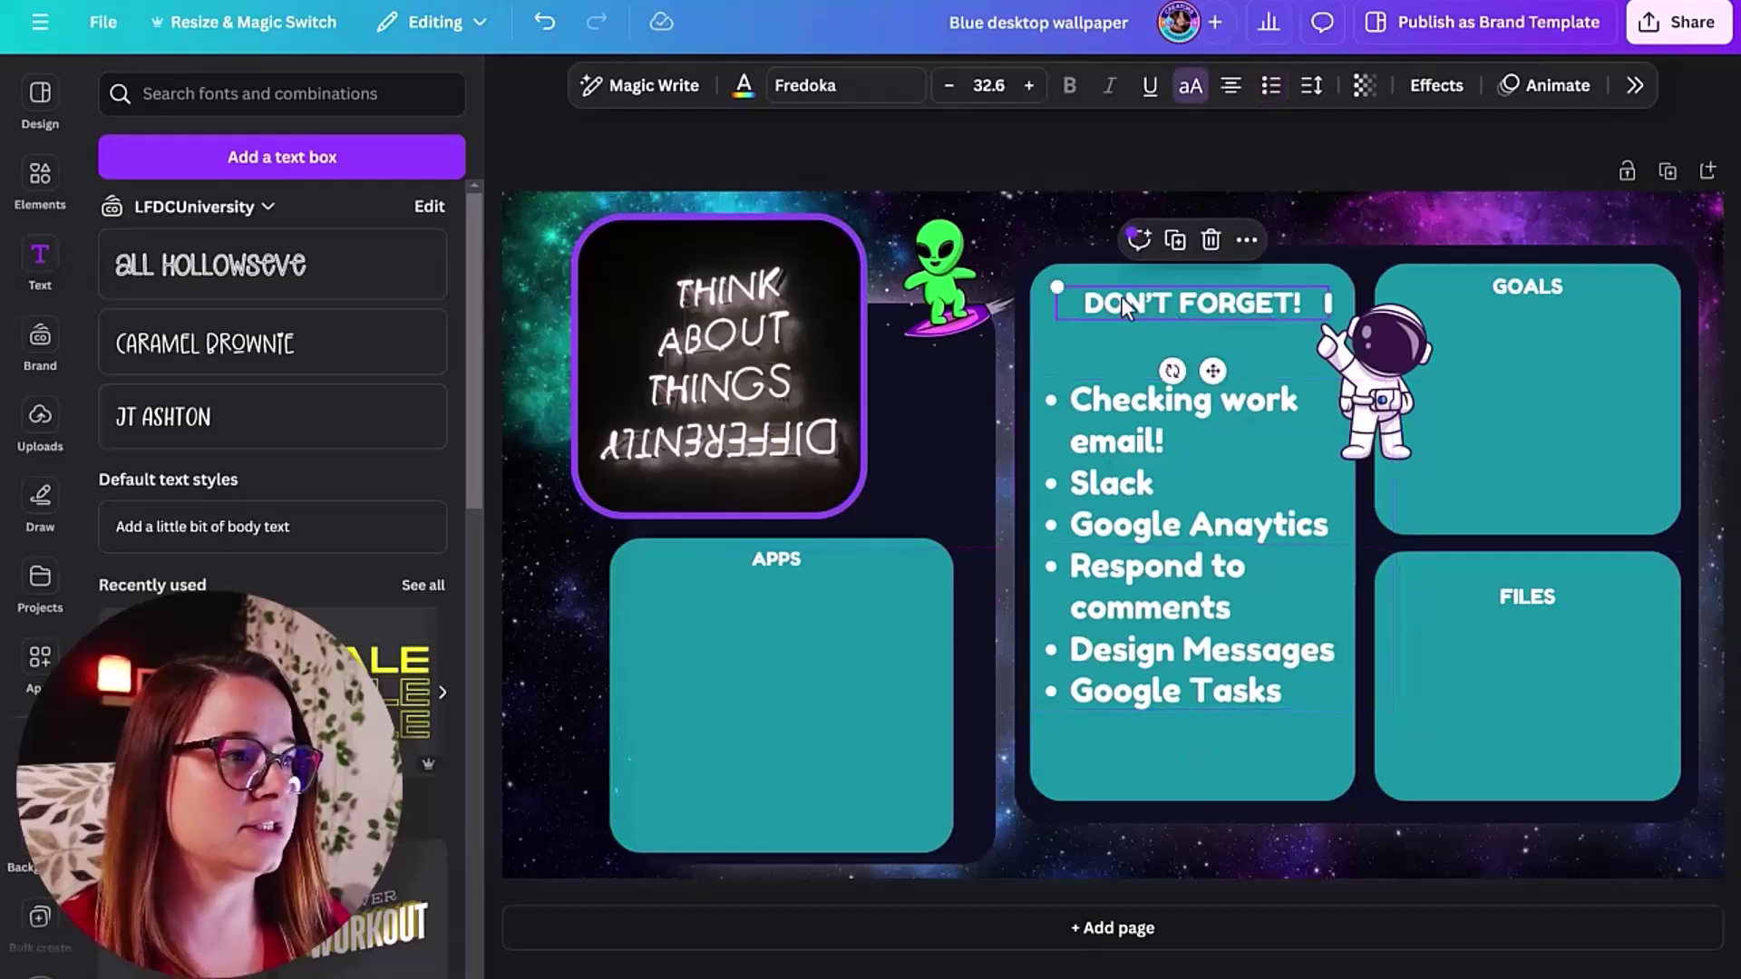
{"action": "left_click_drag", "start_coordinate": [1062, 286], "coordinate": [982, 278]}
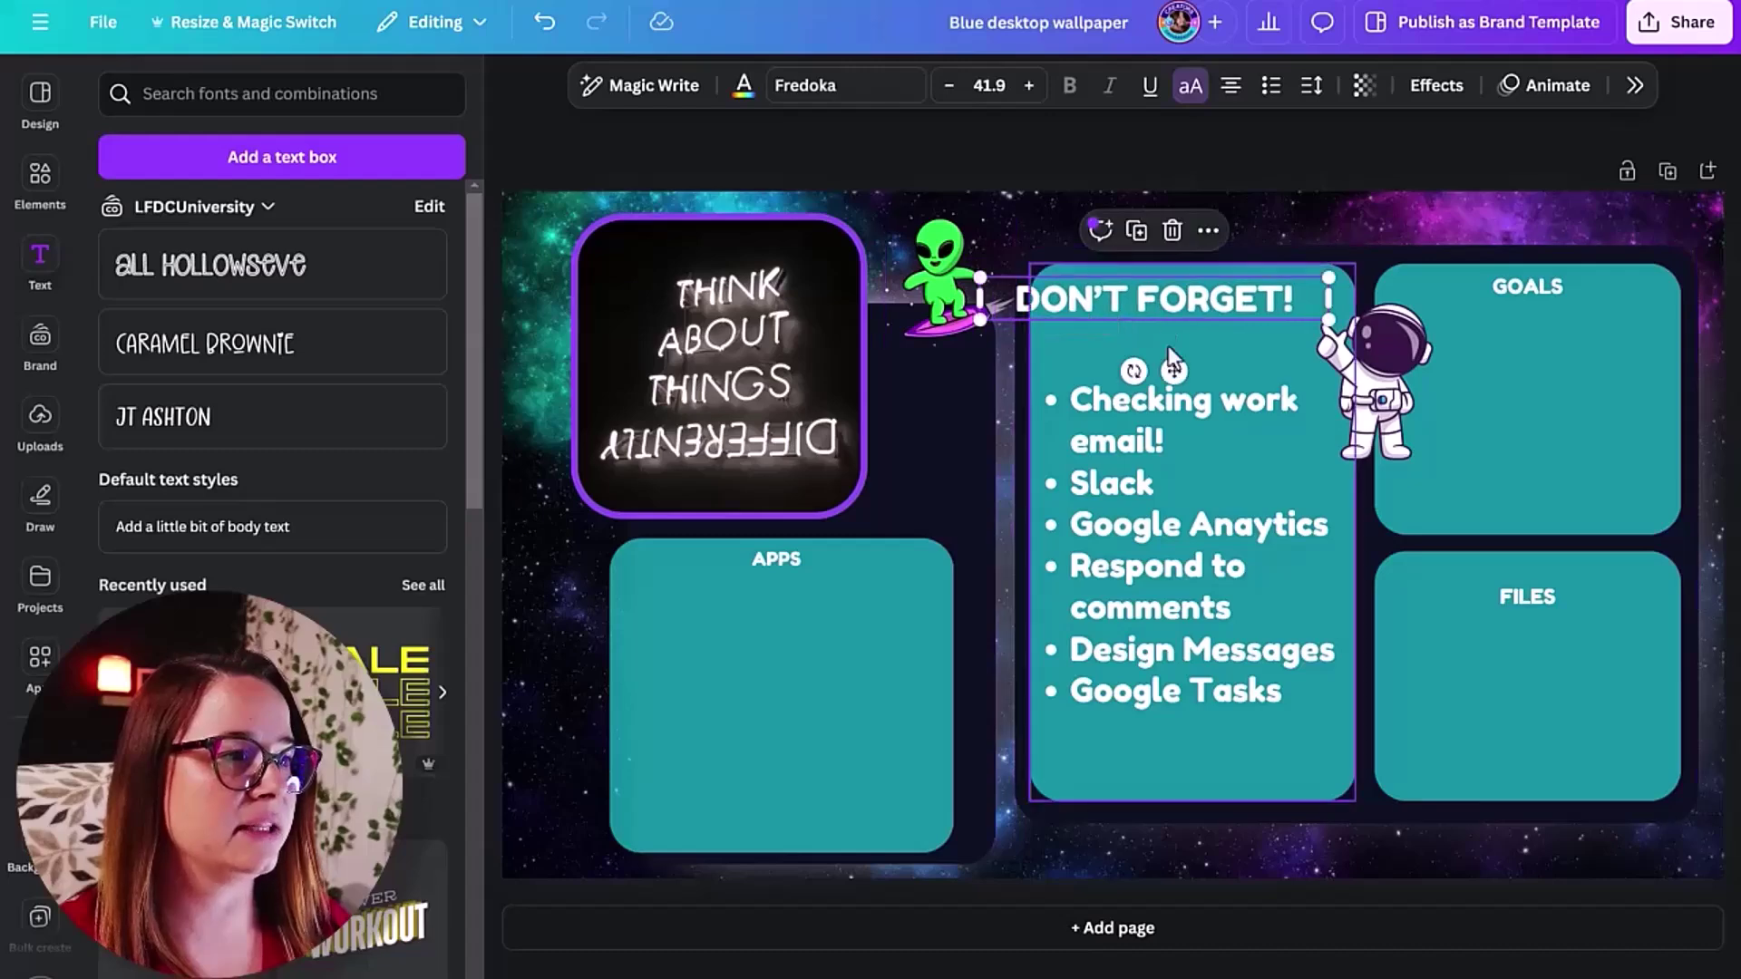
{"action": "left_click_drag", "start_coordinate": [1173, 370], "coordinate": [1218, 379]}
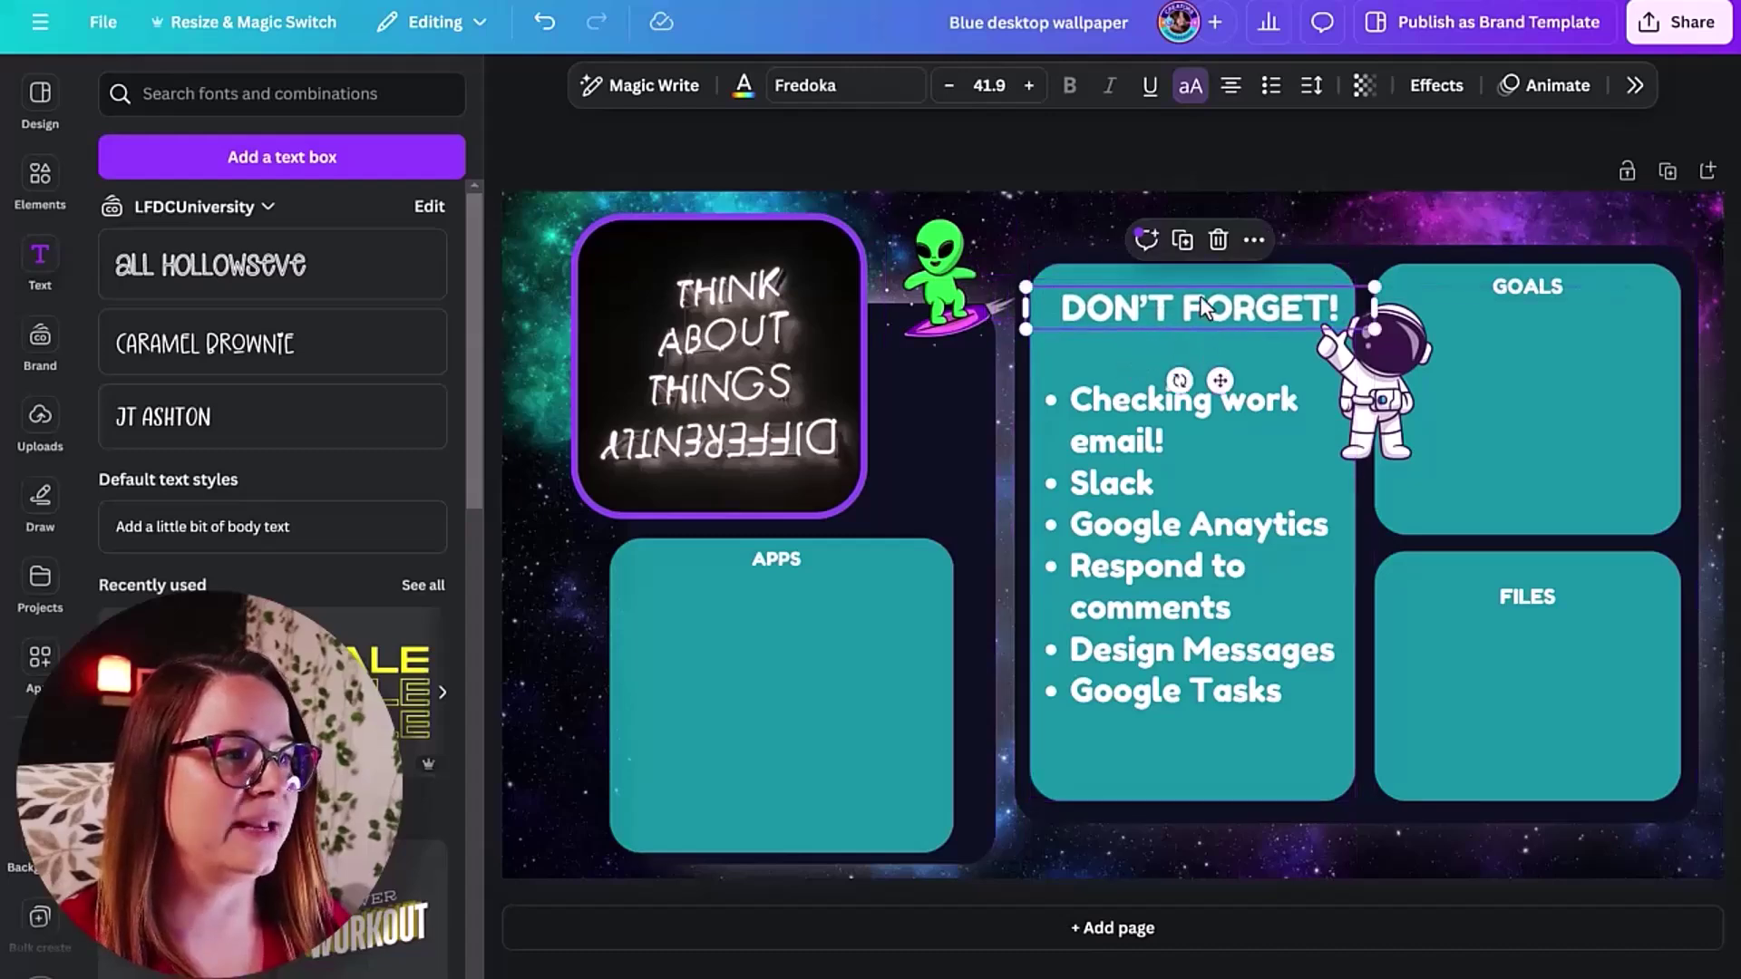
Give the DON'T FORGET! heading a black Shadow effect with offset 87
{"action": "left_click", "coordinate": [1422, 85]}
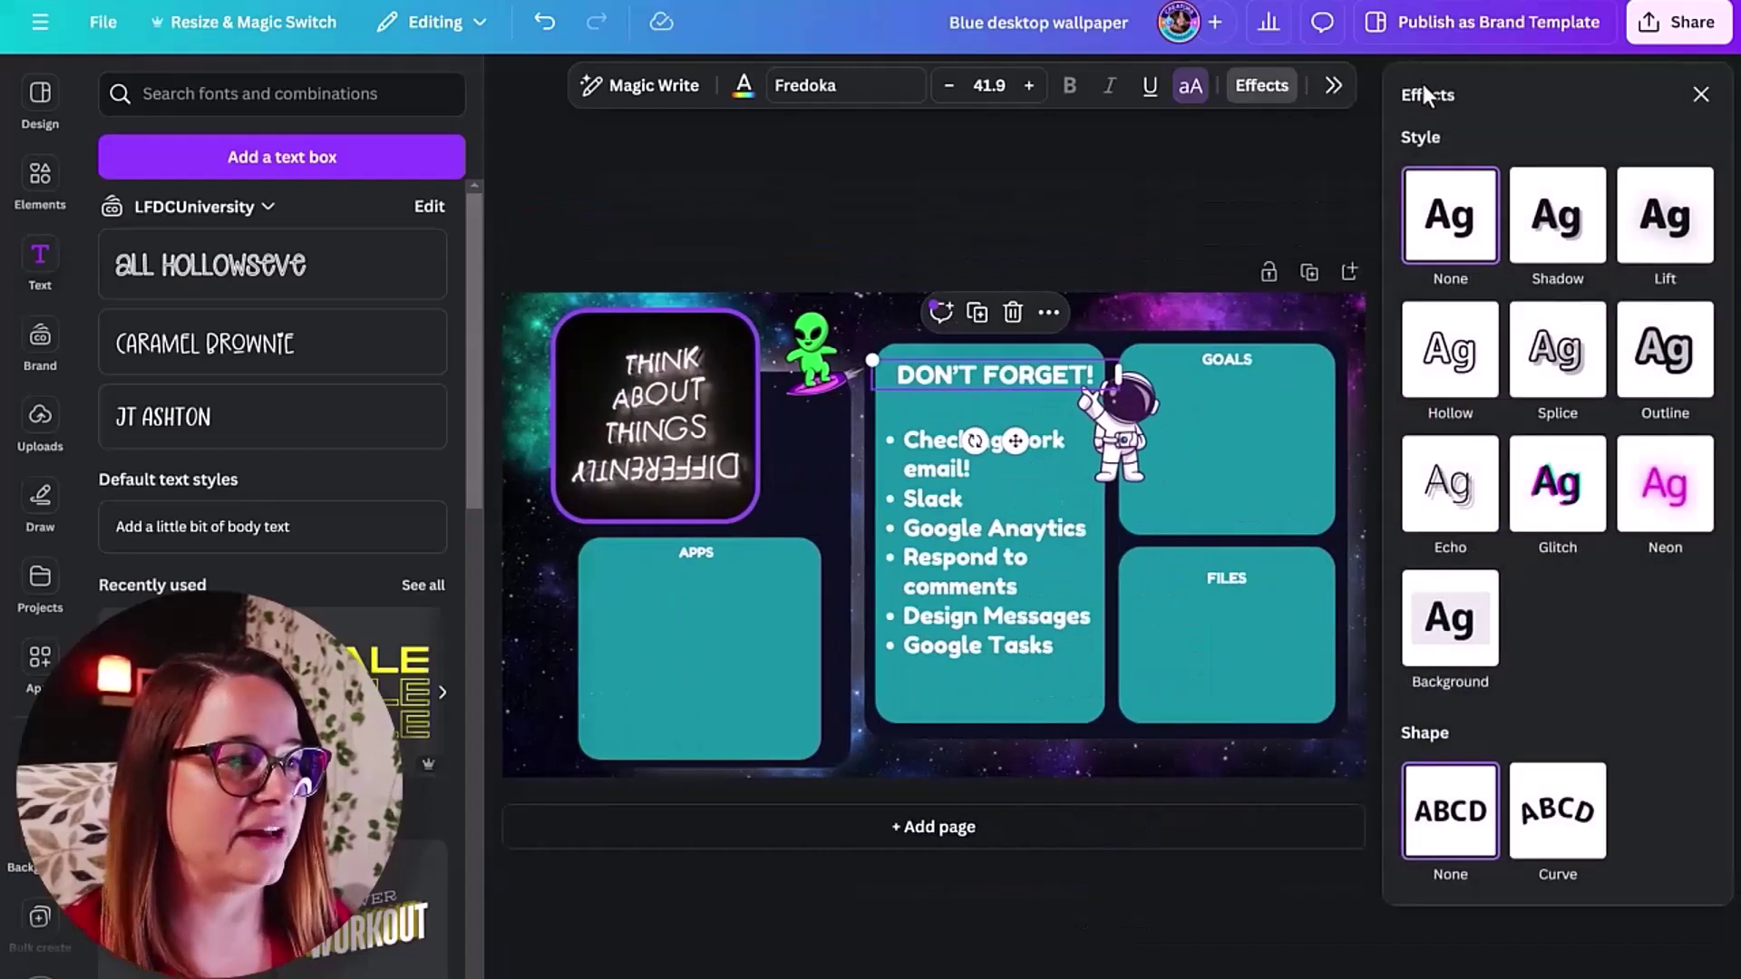
{"action": "left_click", "coordinate": [1549, 245]}
{"action": "left_click", "coordinate": [1678, 632]}
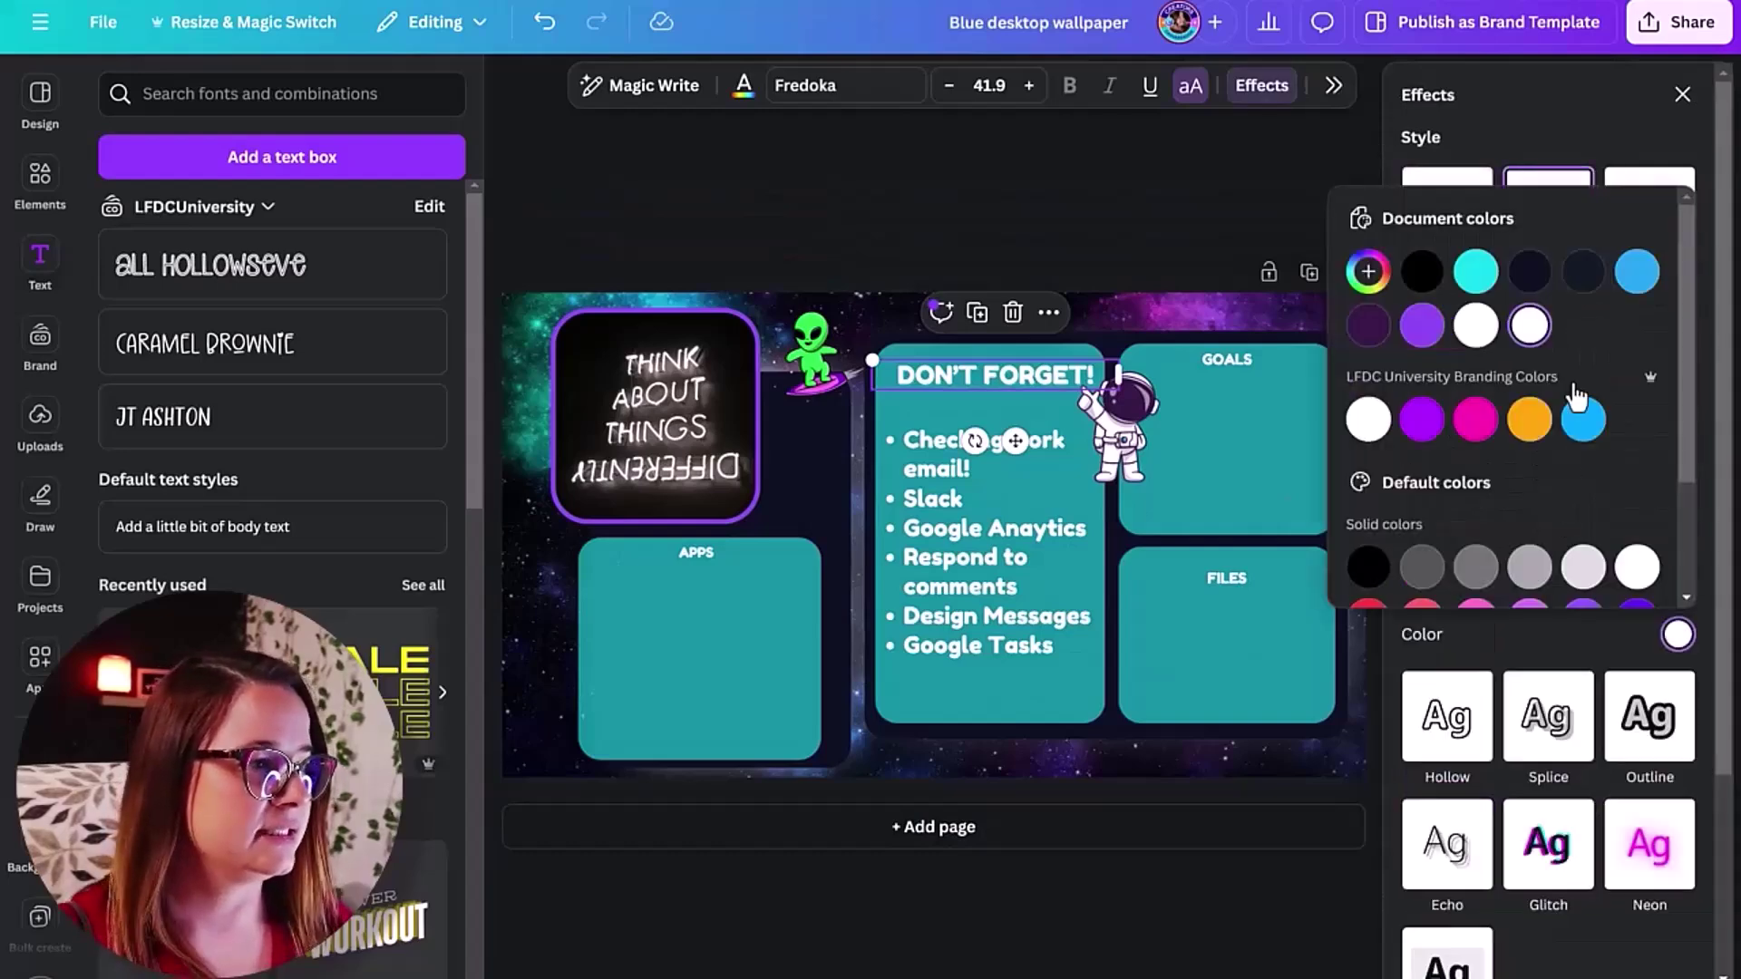
{"action": "left_click", "coordinate": [1422, 272]}
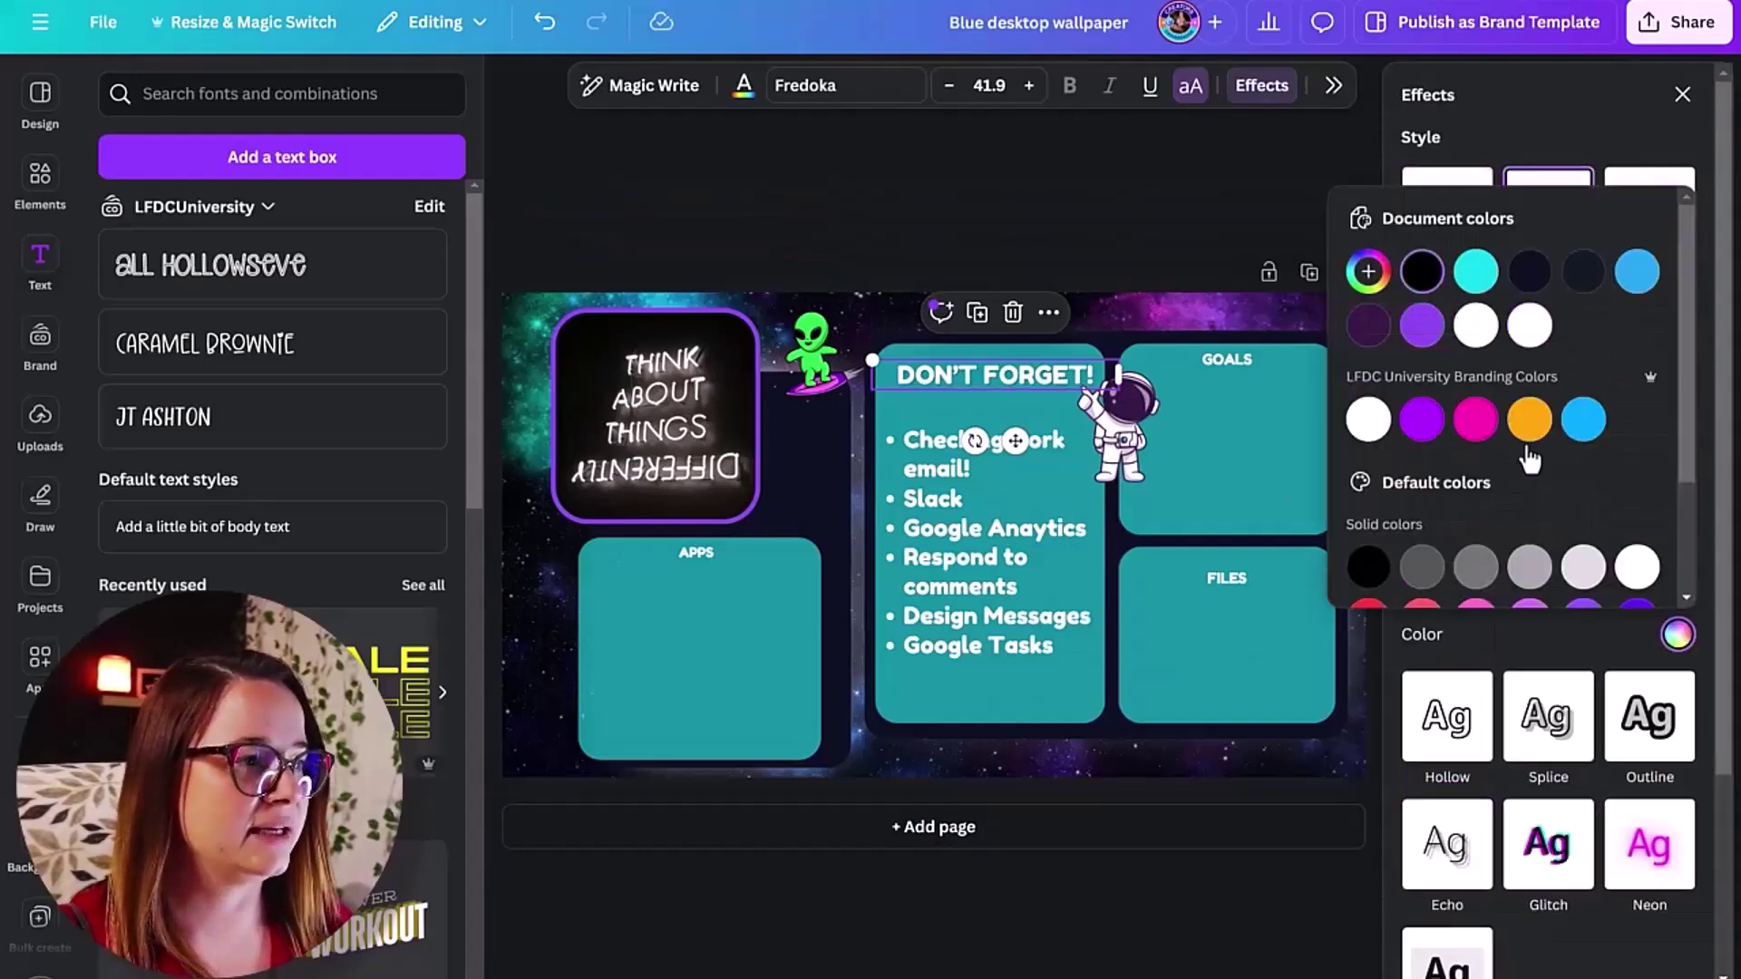
{"action": "scroll", "coordinate": [1527, 444], "scroll_direction": "down", "scroll_amount": 2}
{"action": "left_click_drag", "start_coordinate": [1489, 253], "coordinate": [1535, 261]}
{"action": "left_click", "coordinate": [1683, 95]}
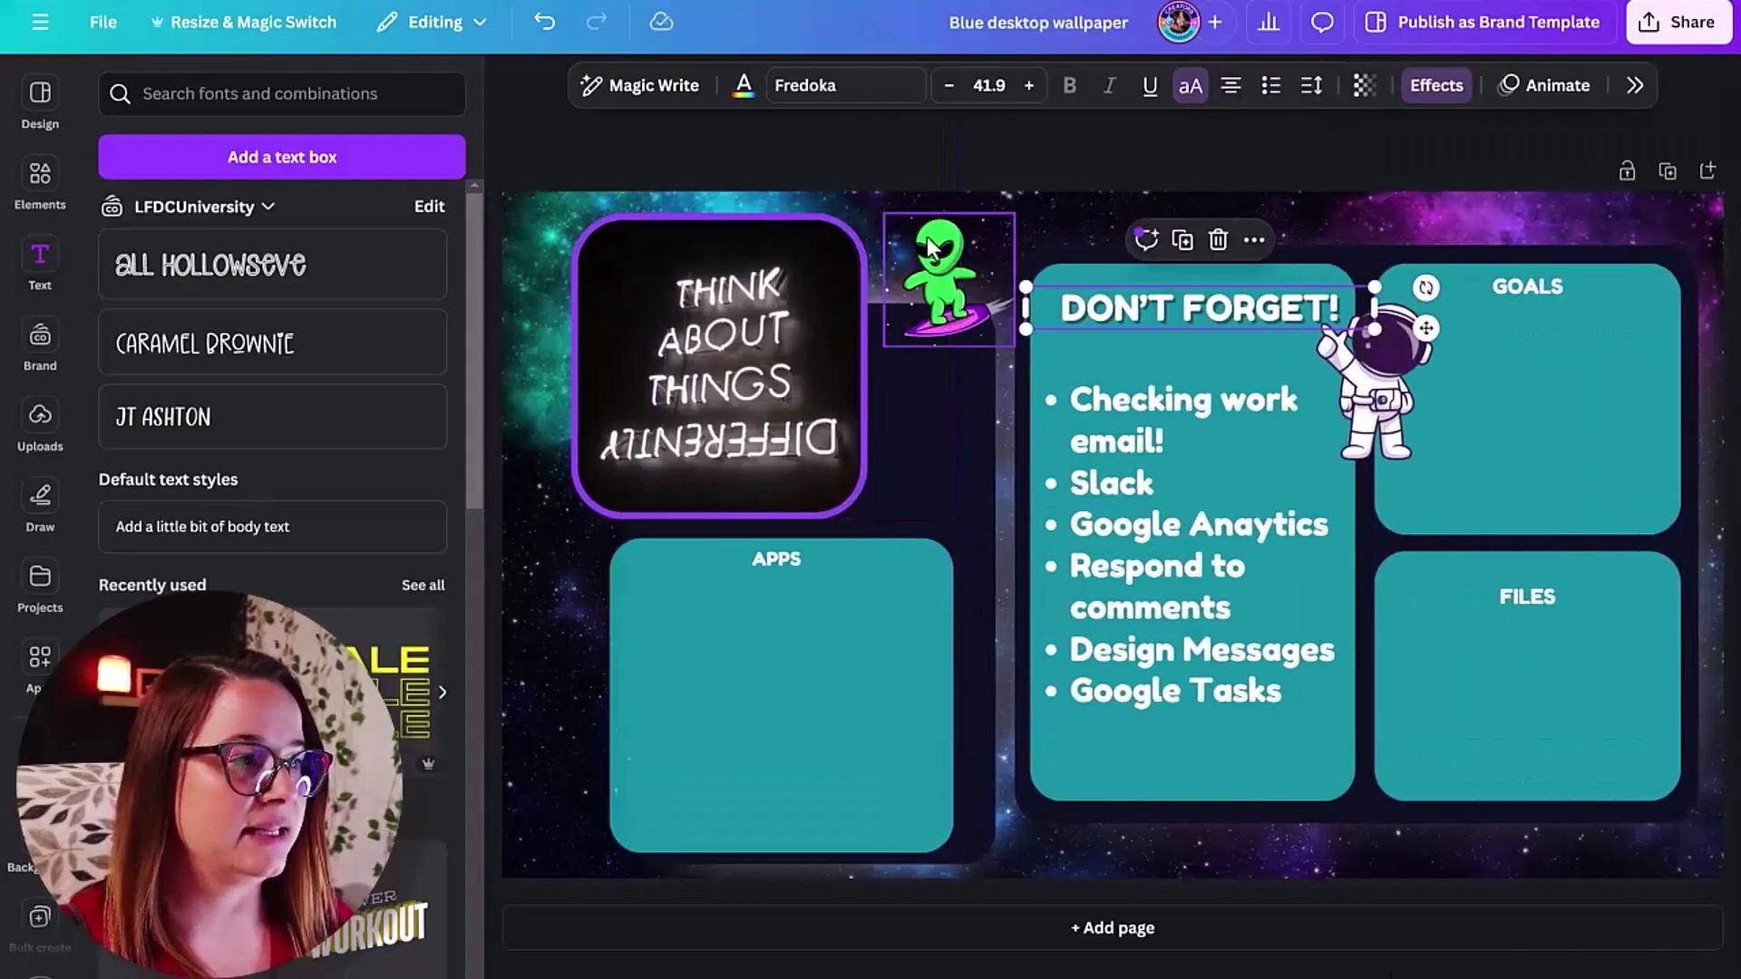
{"action": "left_click", "coordinate": [1304, 160]}
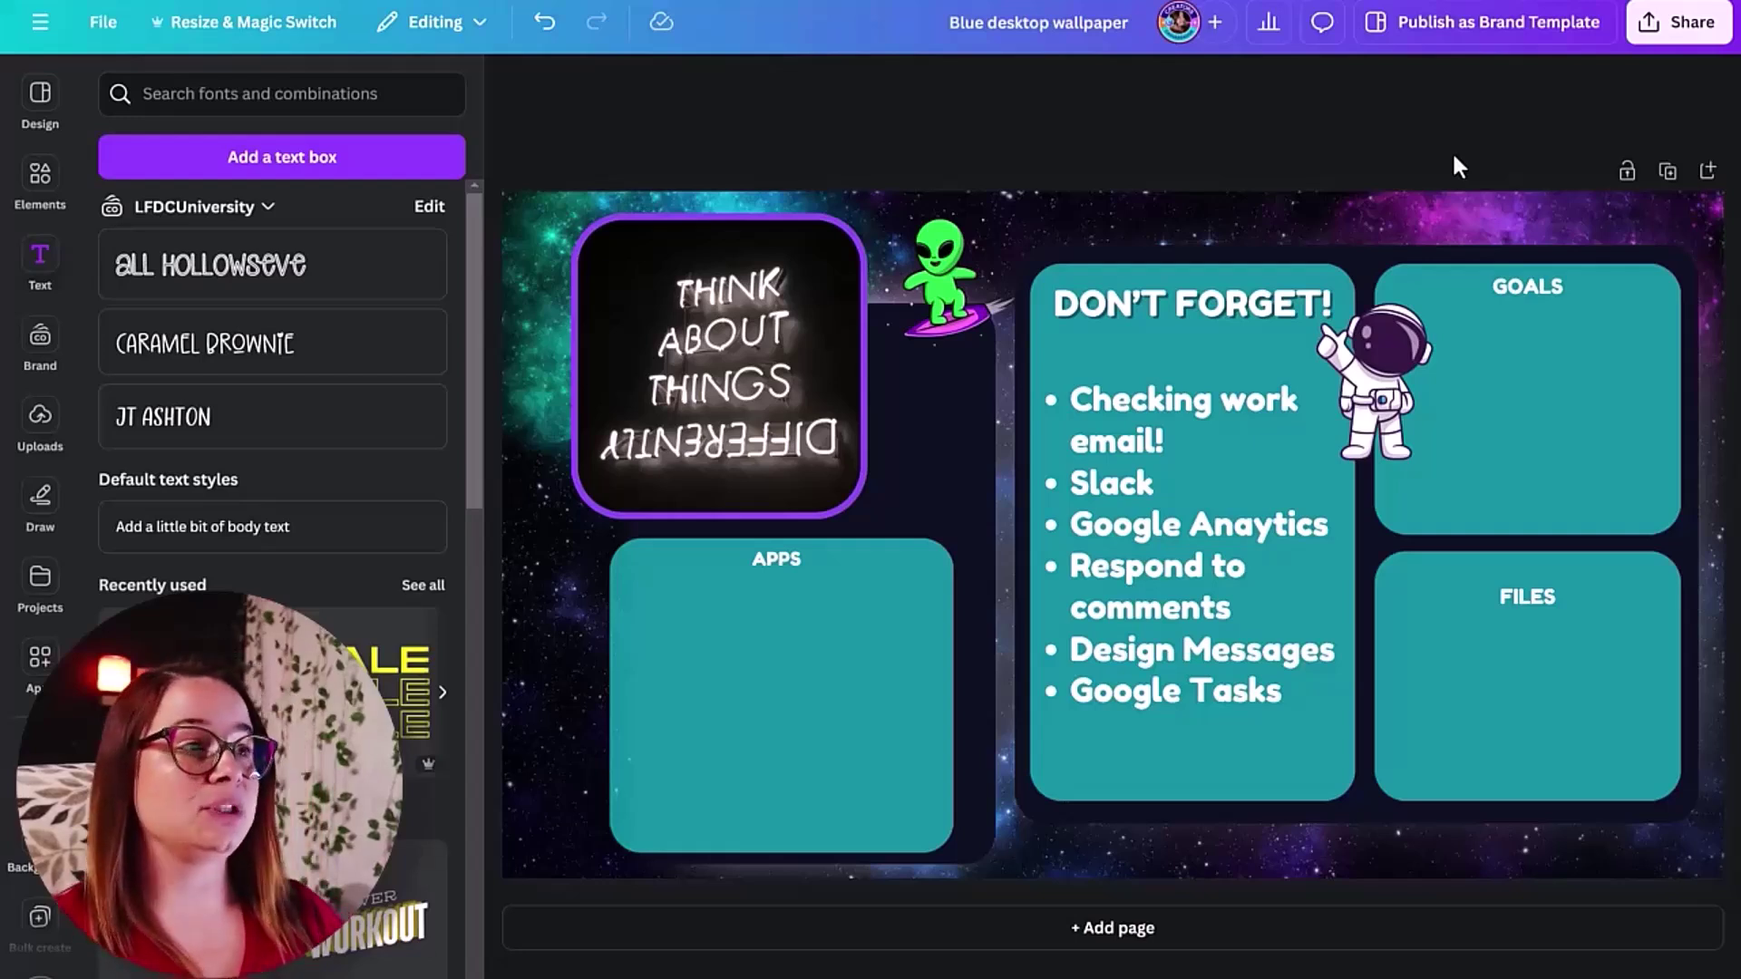
Download the design as a 1920 × 1080 PNG, Blue desktop wallpaper.png
{"action": "left_click", "coordinate": [1673, 41]}
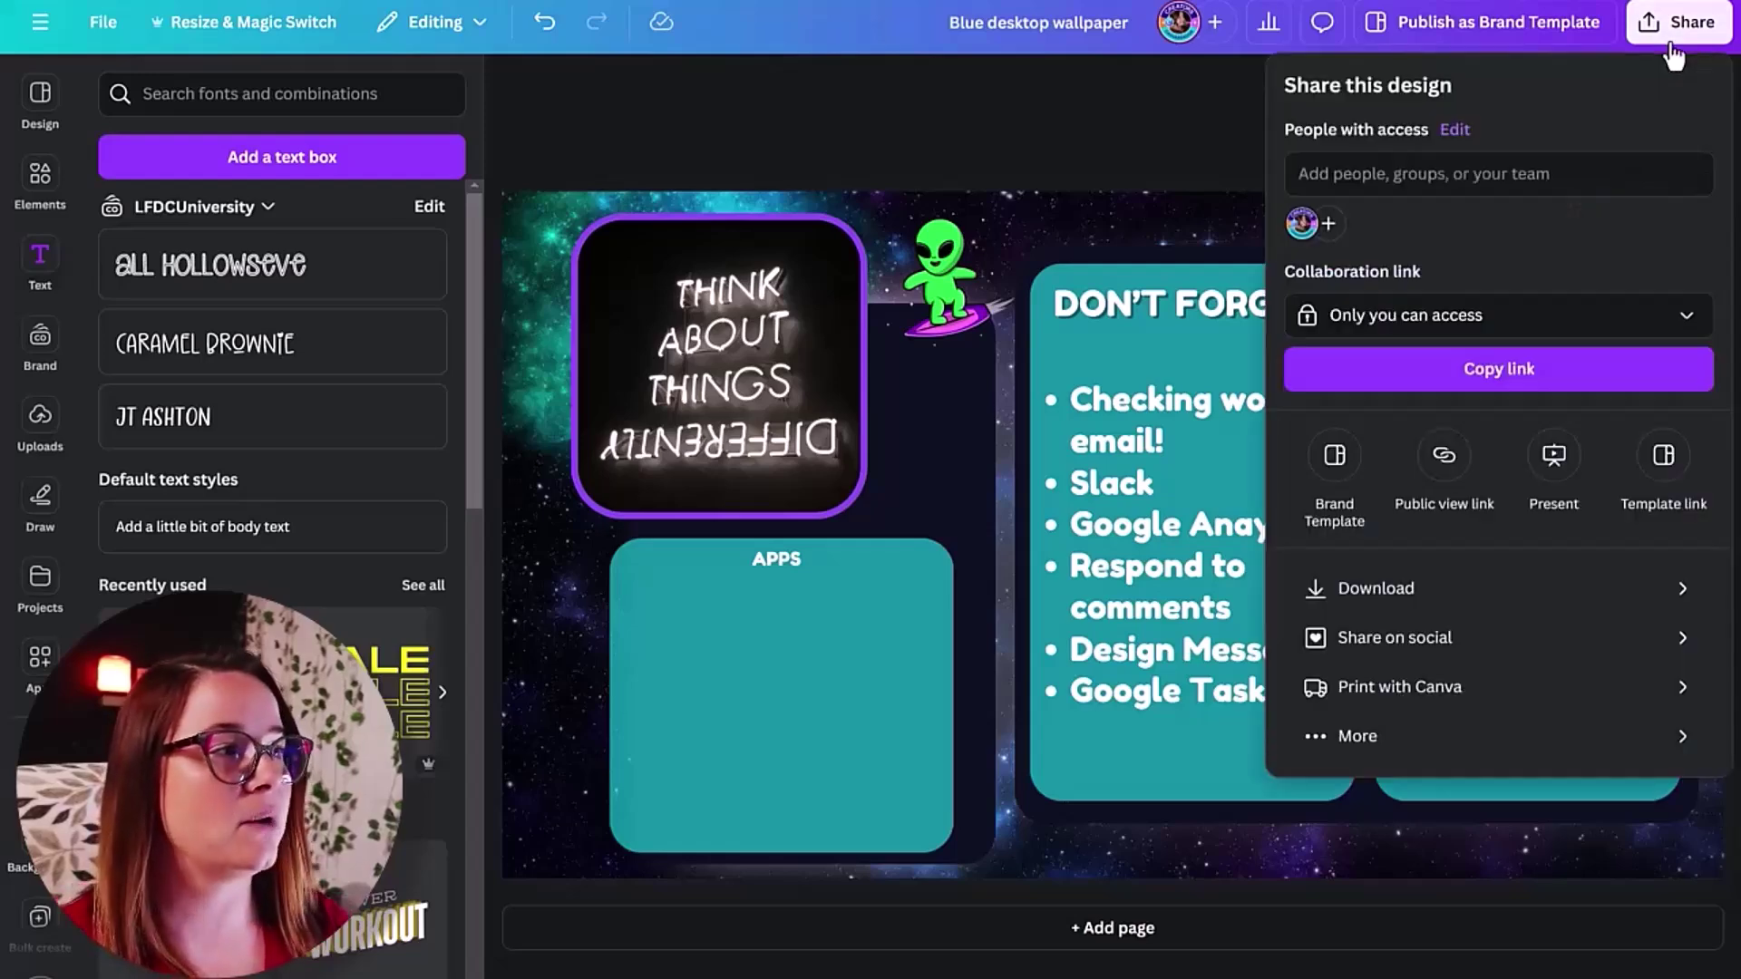
{"action": "left_click", "coordinate": [1529, 599]}
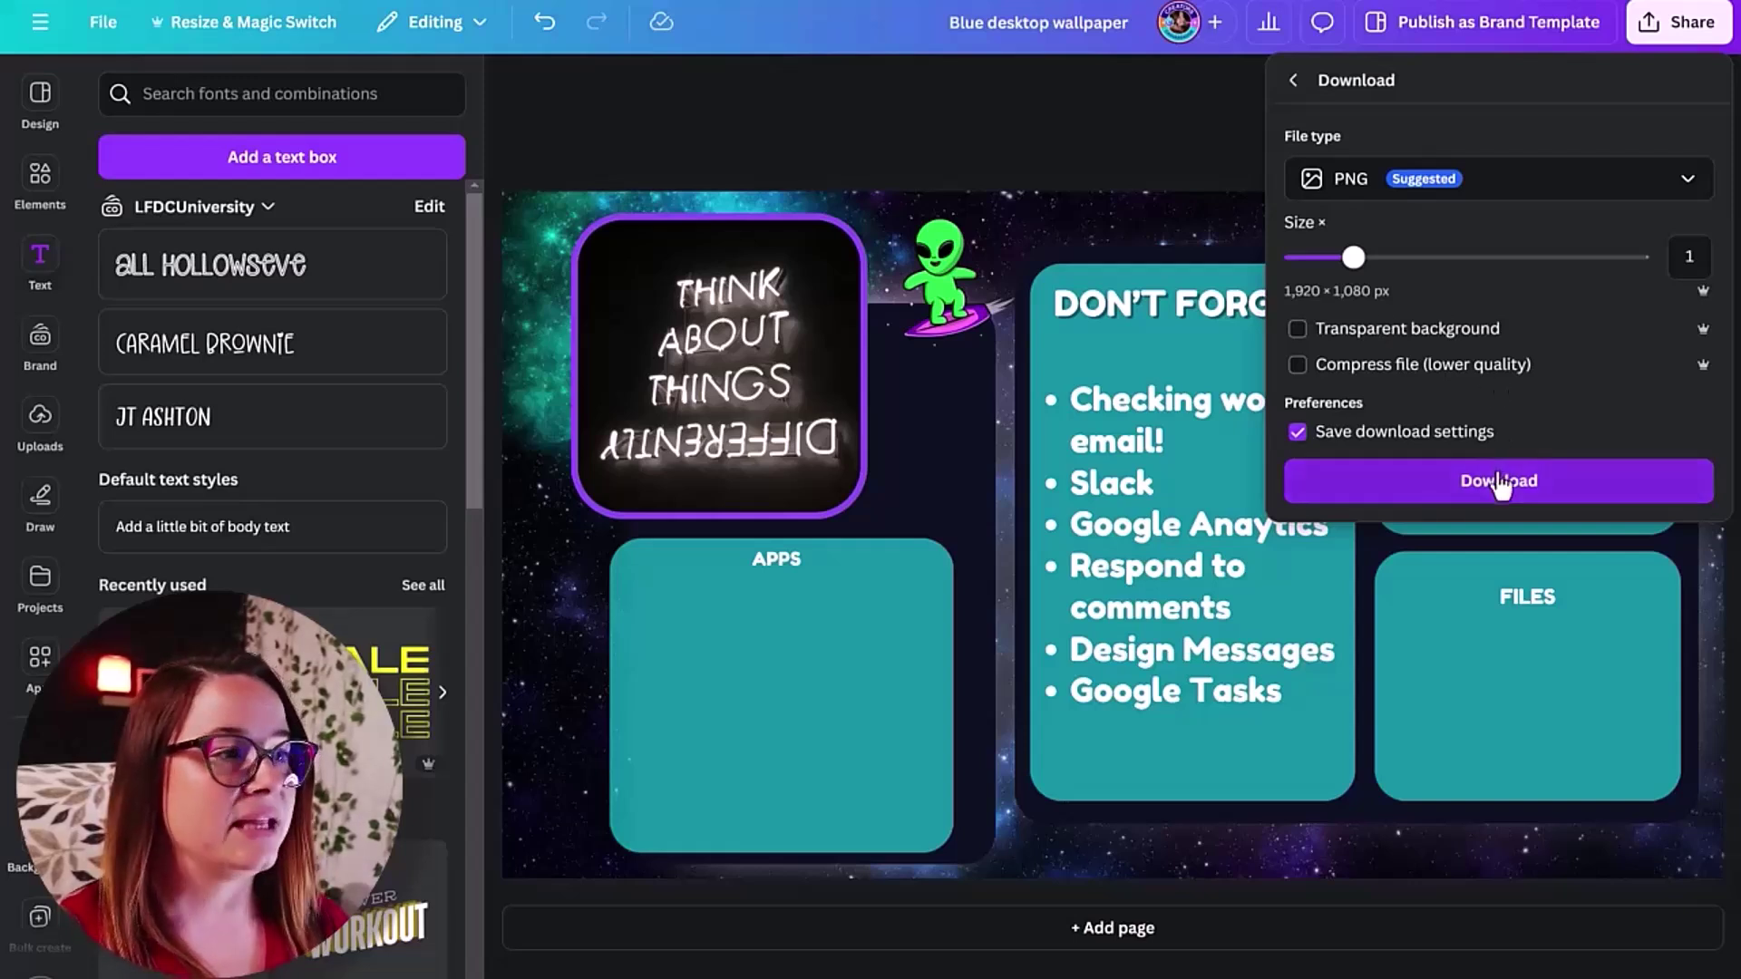
{"action": "left_click", "coordinate": [1428, 482]}
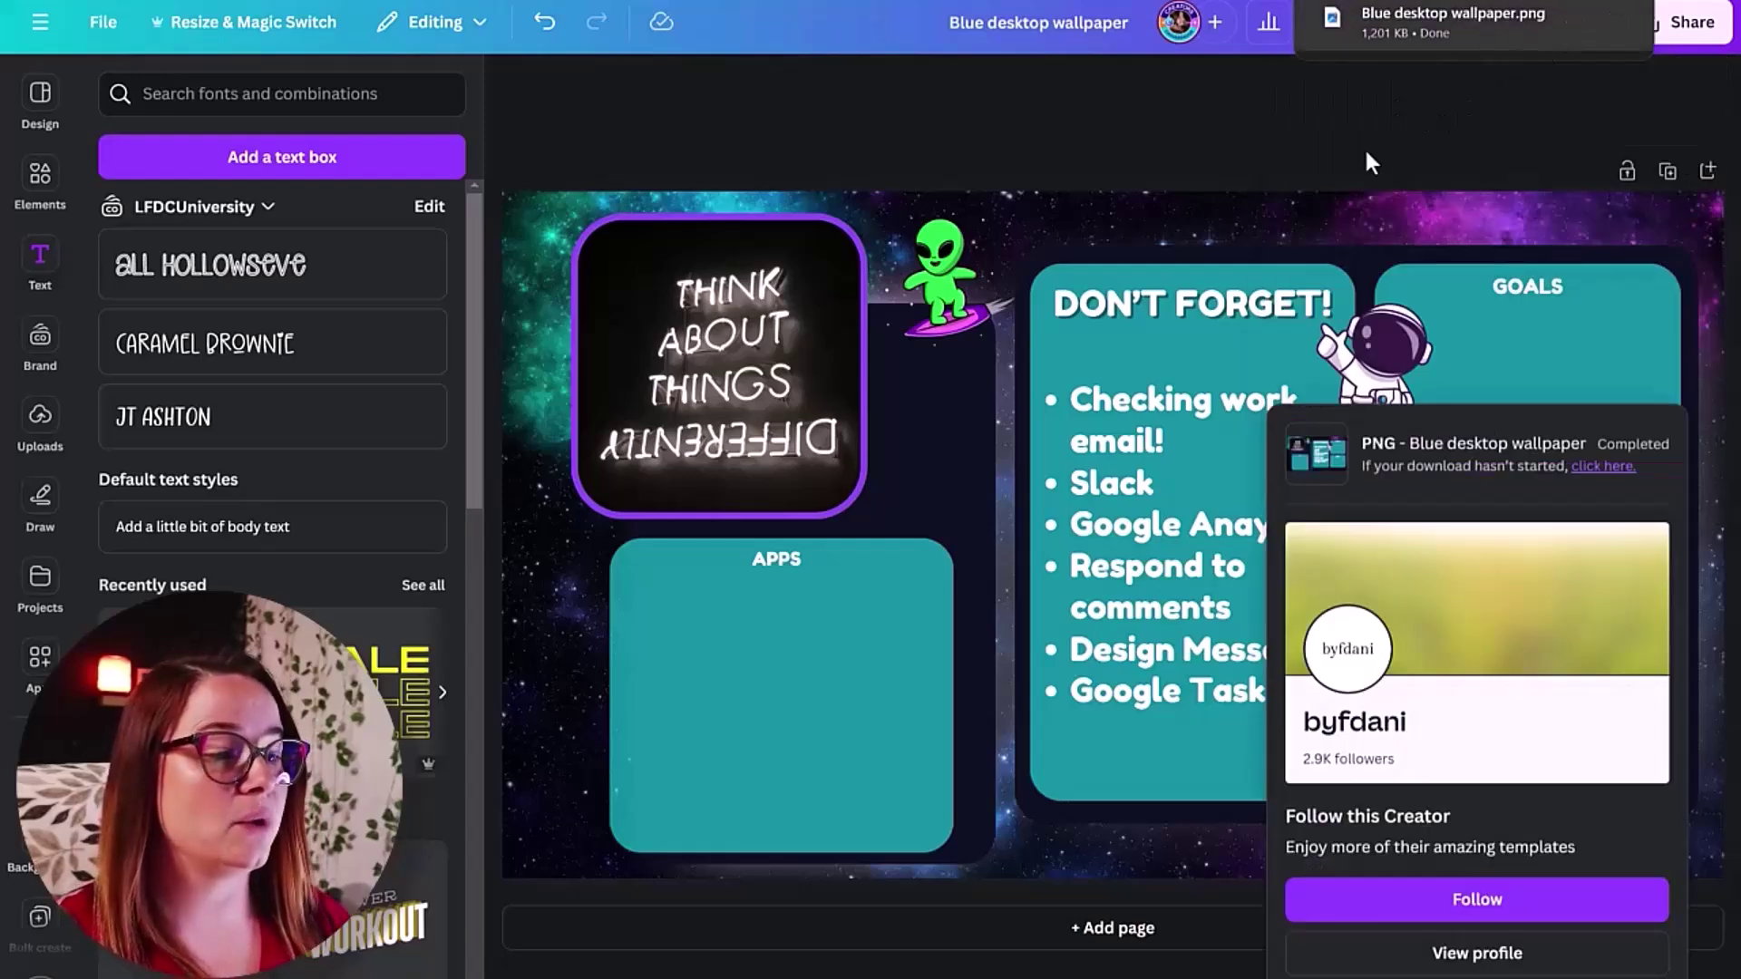
Open the Downloads folder and set Blue desktop wallpaper.png as the Windows desktop background
{"action": "left_click", "coordinate": [1571, 18]}
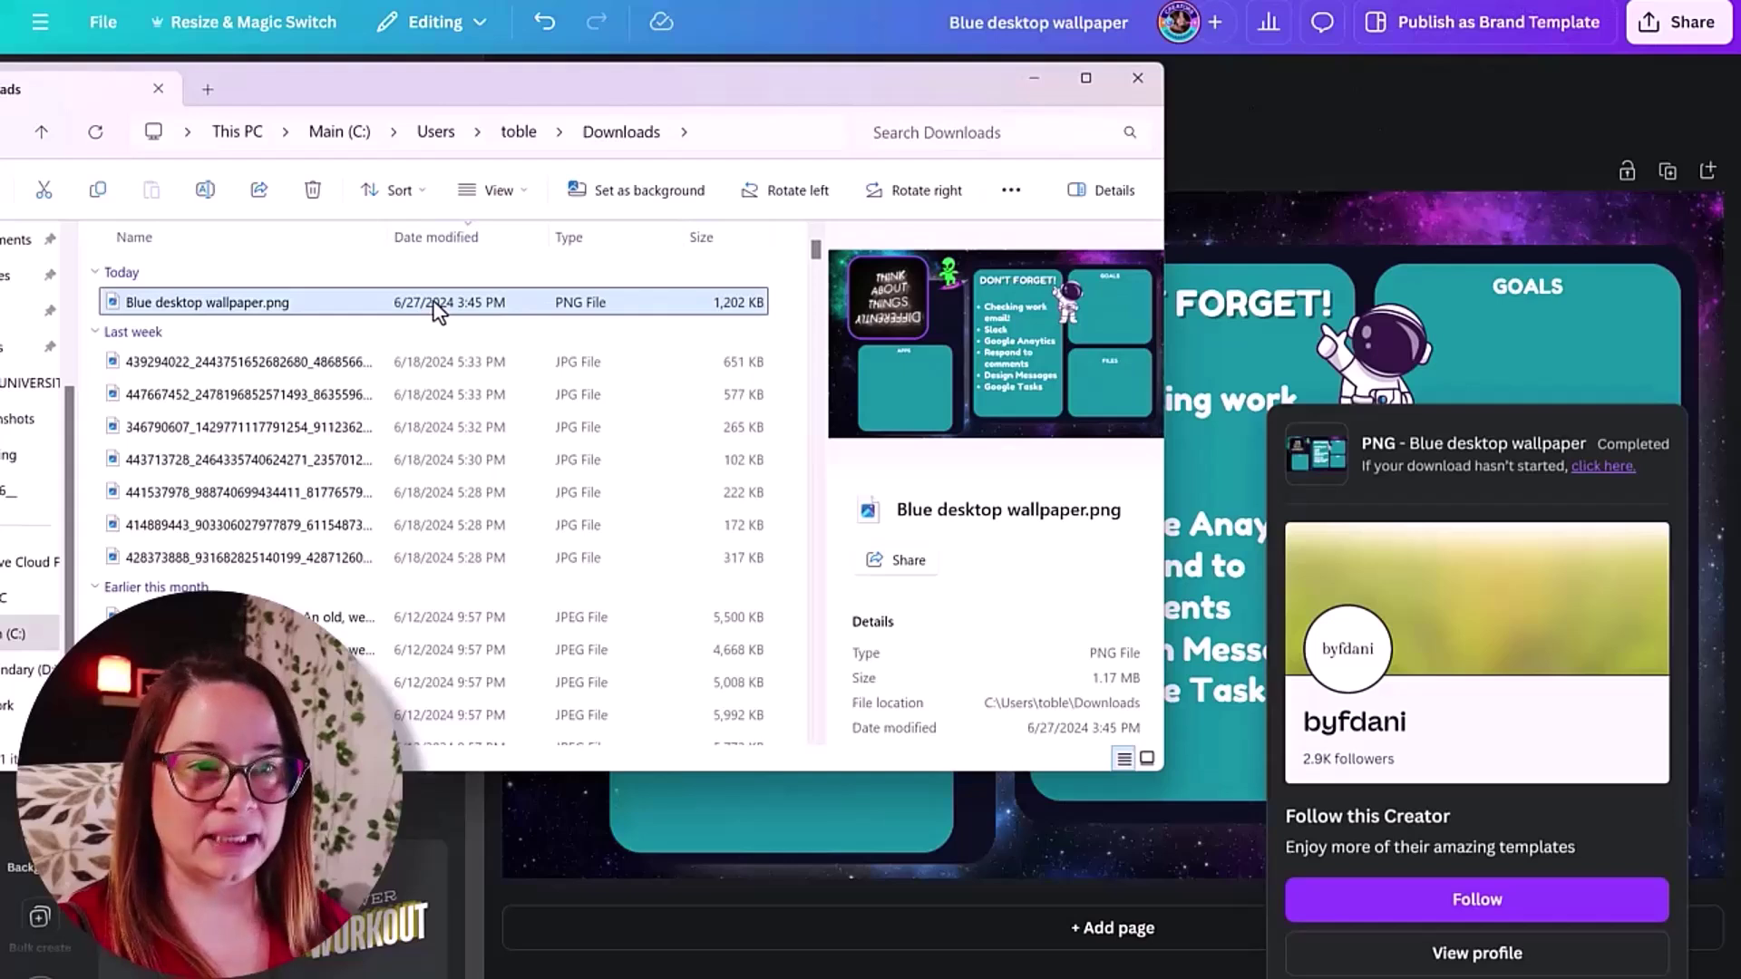
{"action": "right_click", "coordinate": [417, 301]}
{"action": "left_click", "coordinate": [446, 487]}
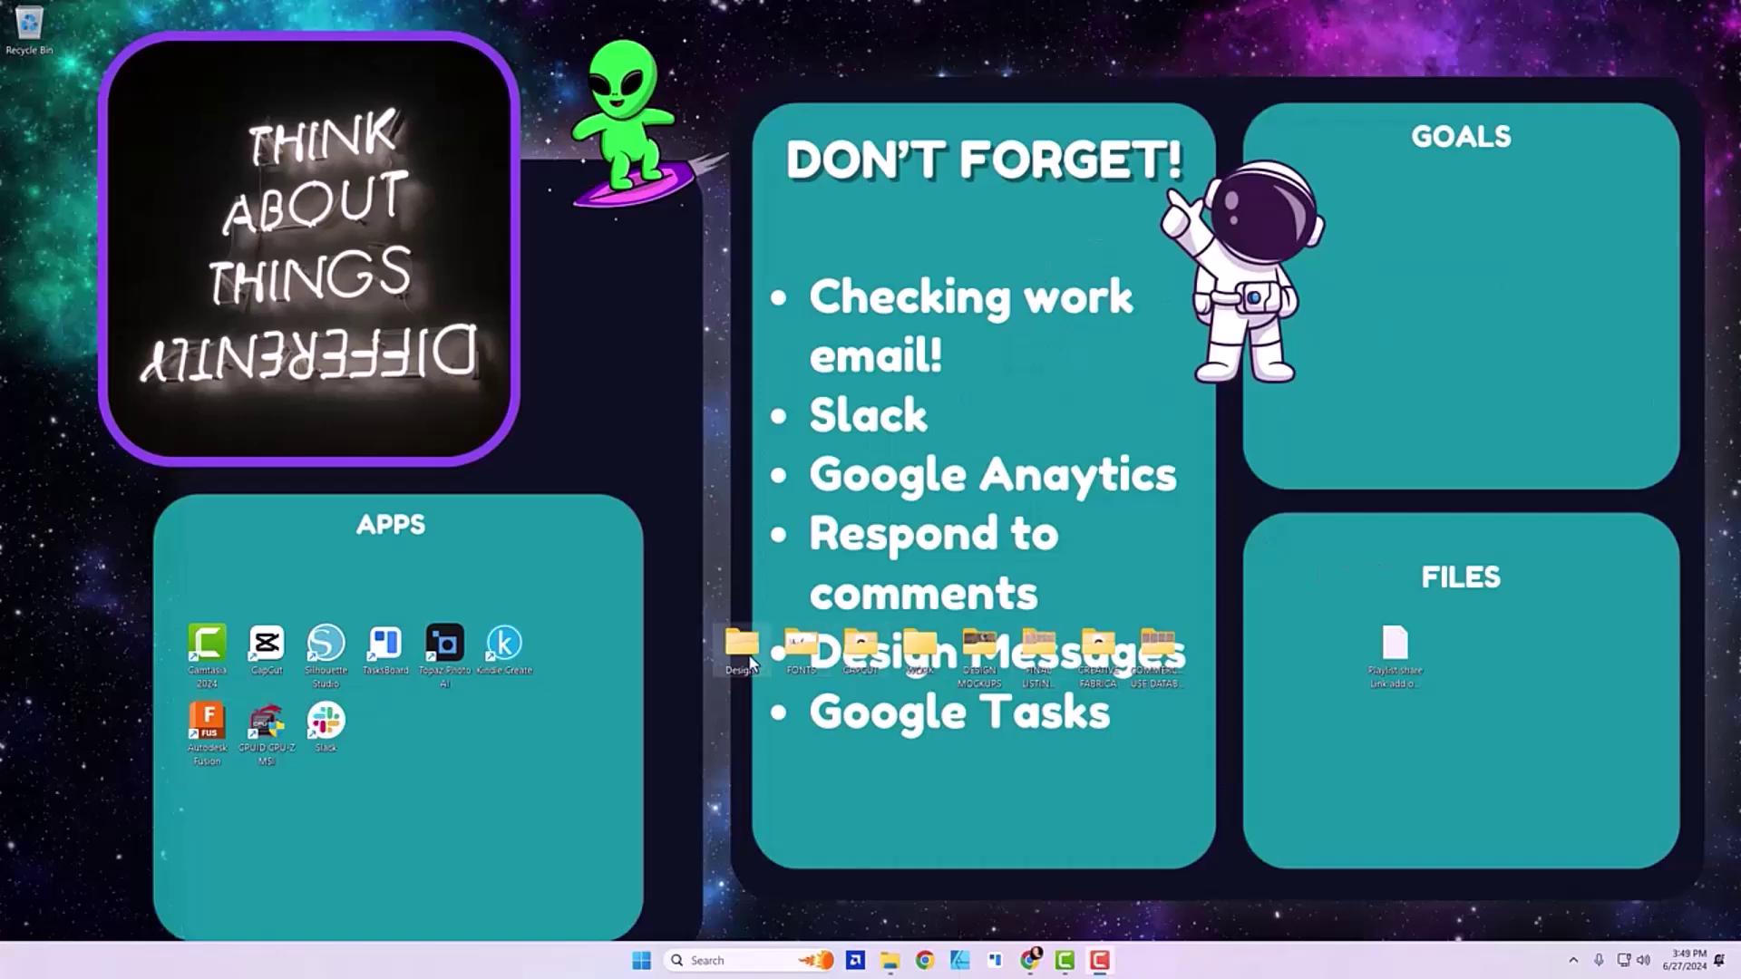
Line up the Designs, FONTS, CAPCUT, WORK and DESIGN MOCKUPS folders inside the wallpaper's FILES box
{"action": "left_click_drag", "start_coordinate": [742, 646], "coordinate": [1277, 646]}
{"action": "left_click_drag", "start_coordinate": [800, 645], "coordinate": [1336, 644]}
{"action": "left_click_drag", "start_coordinate": [860, 646], "coordinate": [1394, 646]}
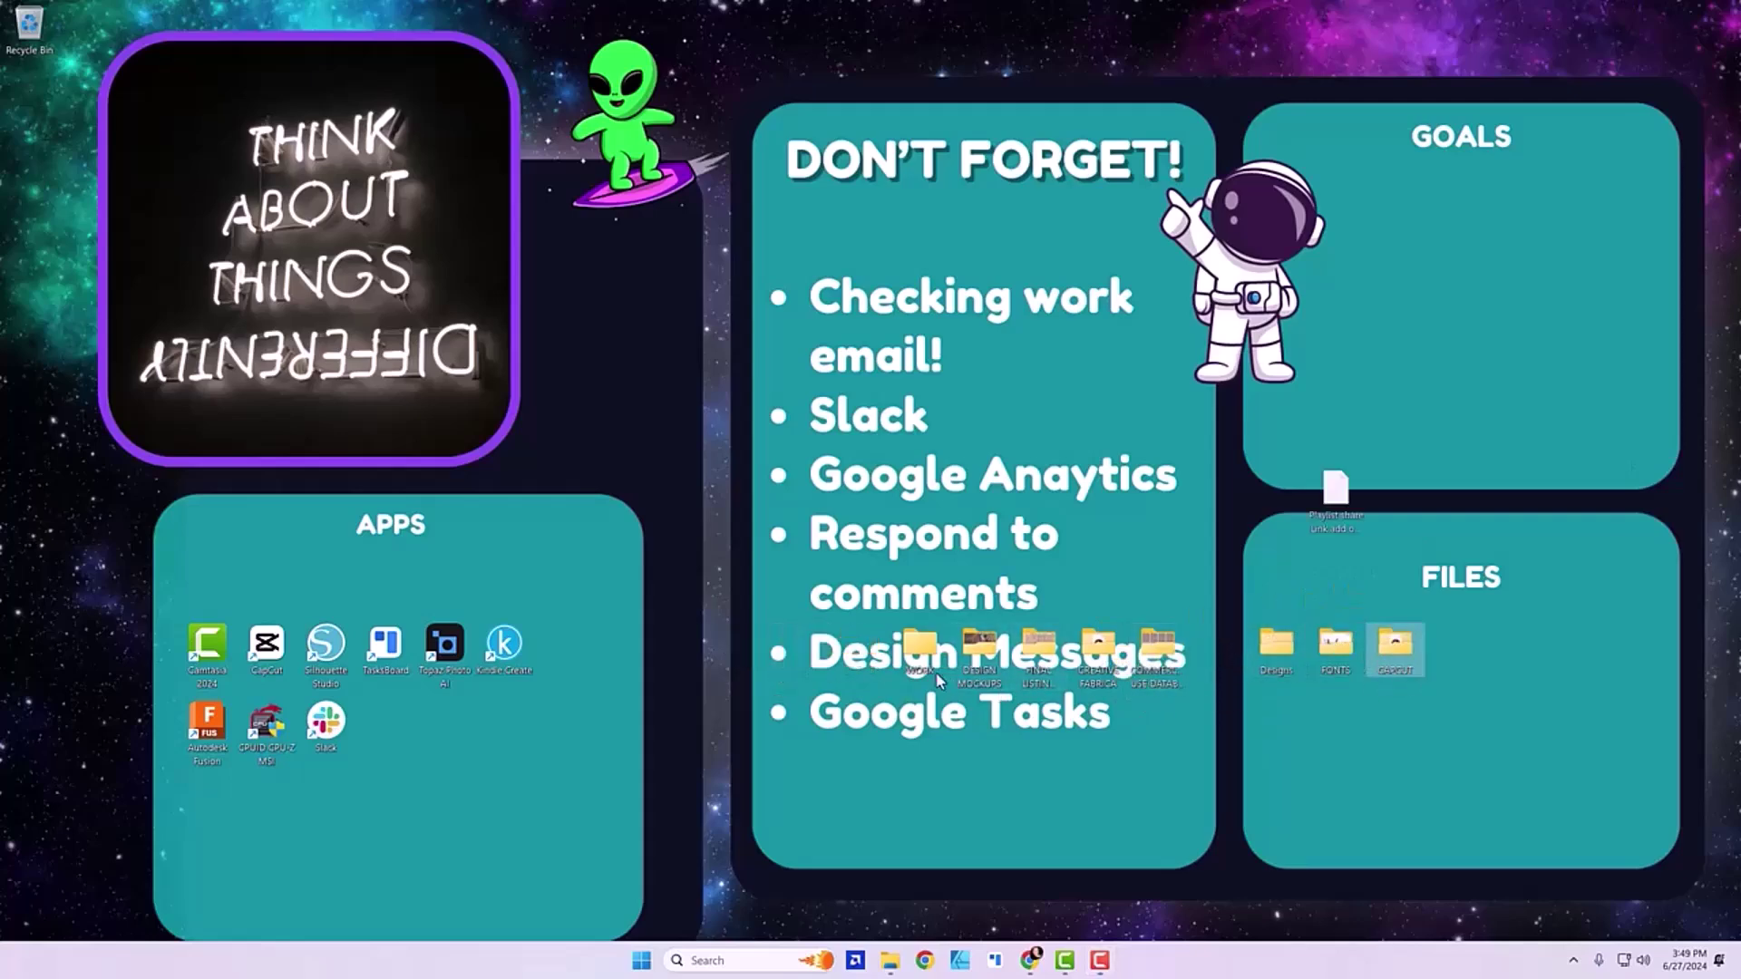
{"action": "left_click_drag", "start_coordinate": [958, 662], "coordinate": [1454, 643]}
{"action": "left_click_drag", "start_coordinate": [979, 645], "coordinate": [1513, 645]}
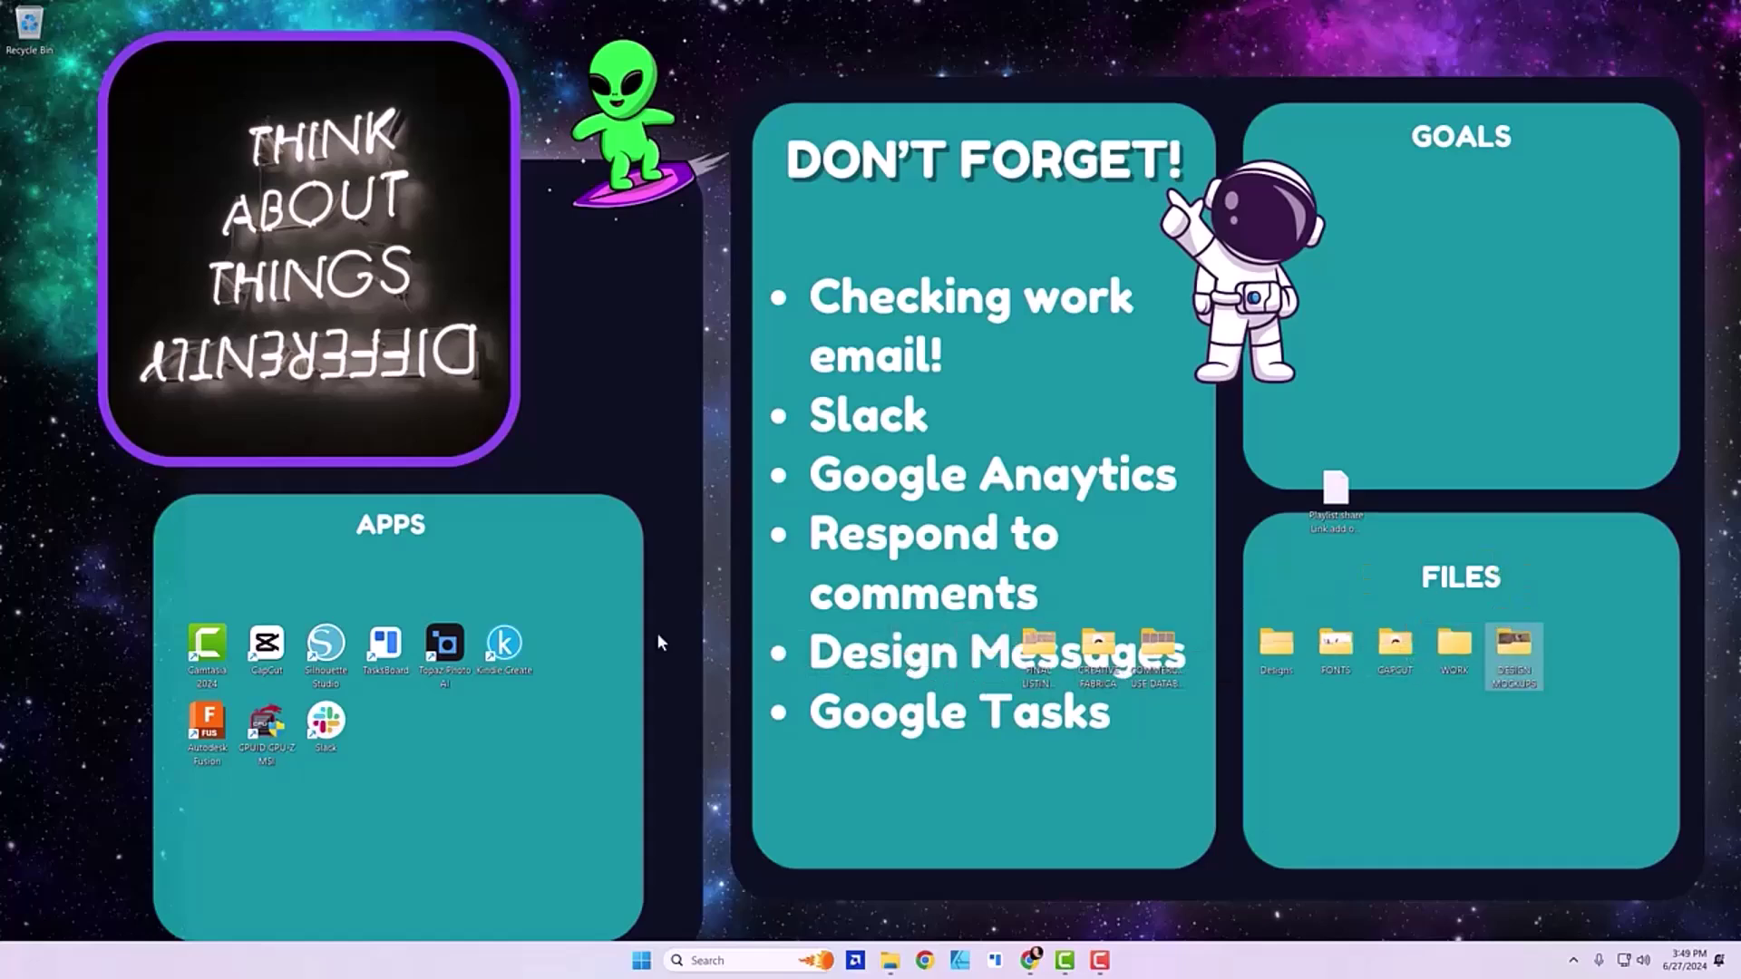